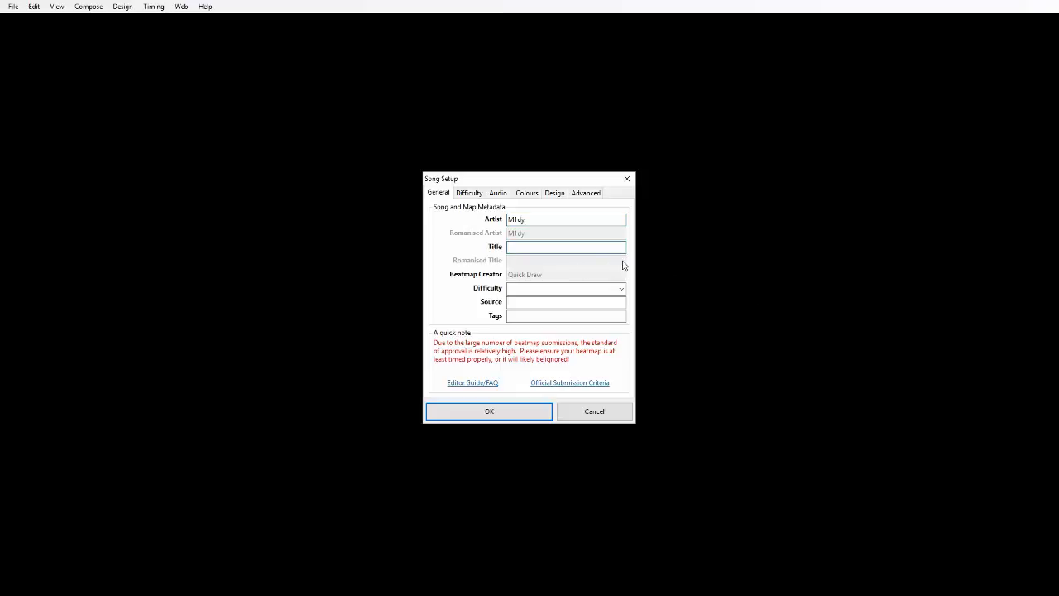
Enter the song title "Far east speedcore" and the difficulty name "4K SC", leaving source and tags empty.
text(Far east speedcore)
click(577, 287)
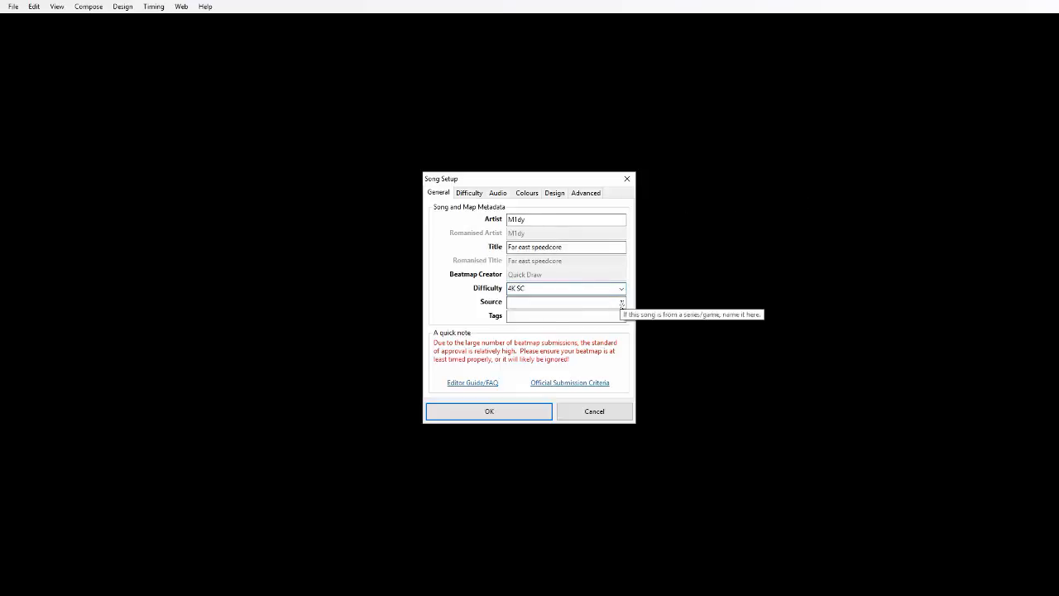
click(562, 304)
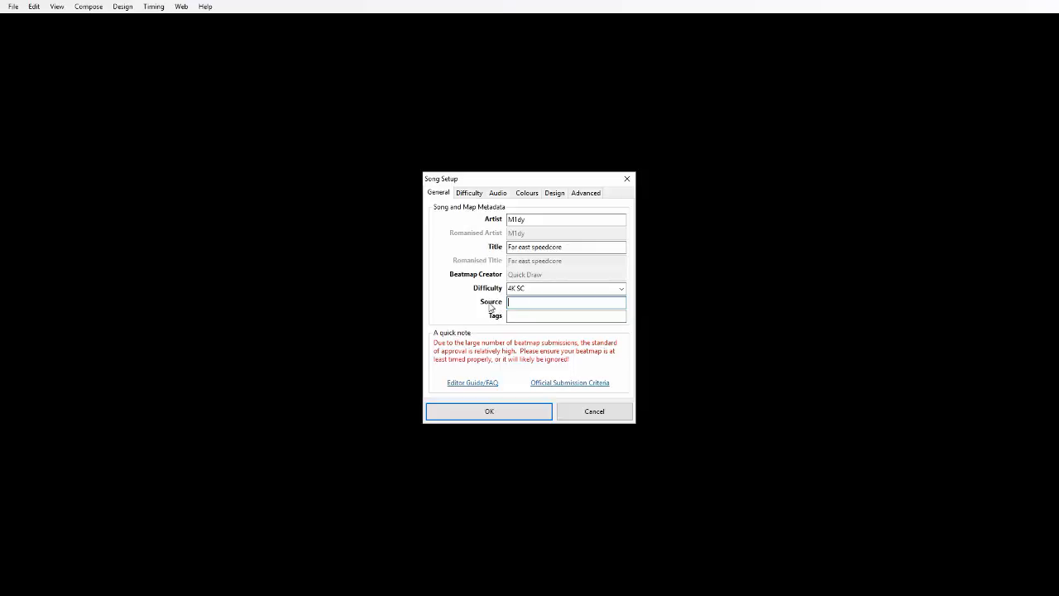
click(513, 317)
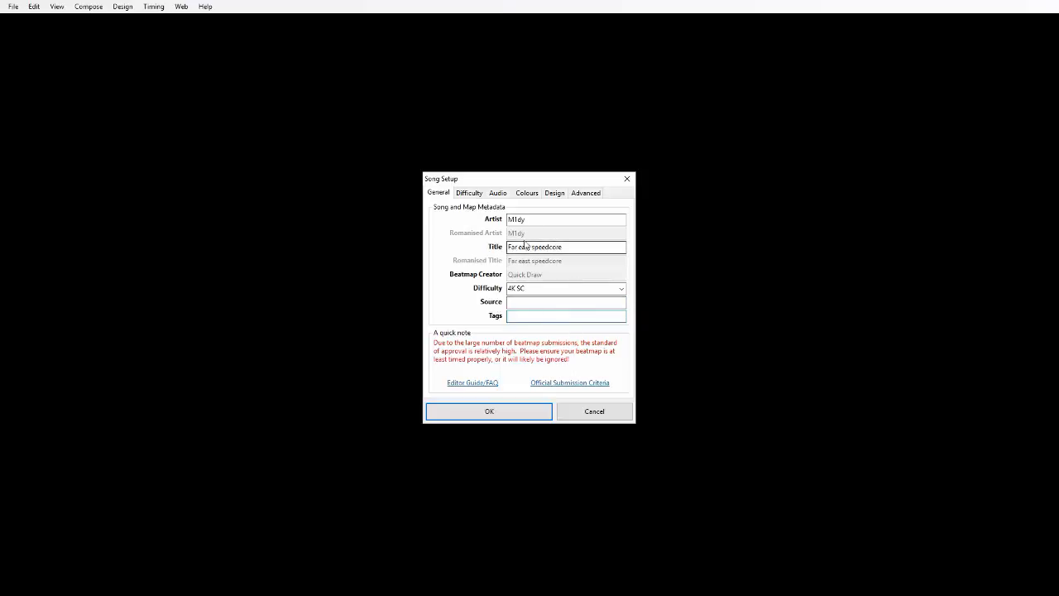
Restrict the beatmap's allowed modes to osu!mania in the advanced song settings.
click(592, 192)
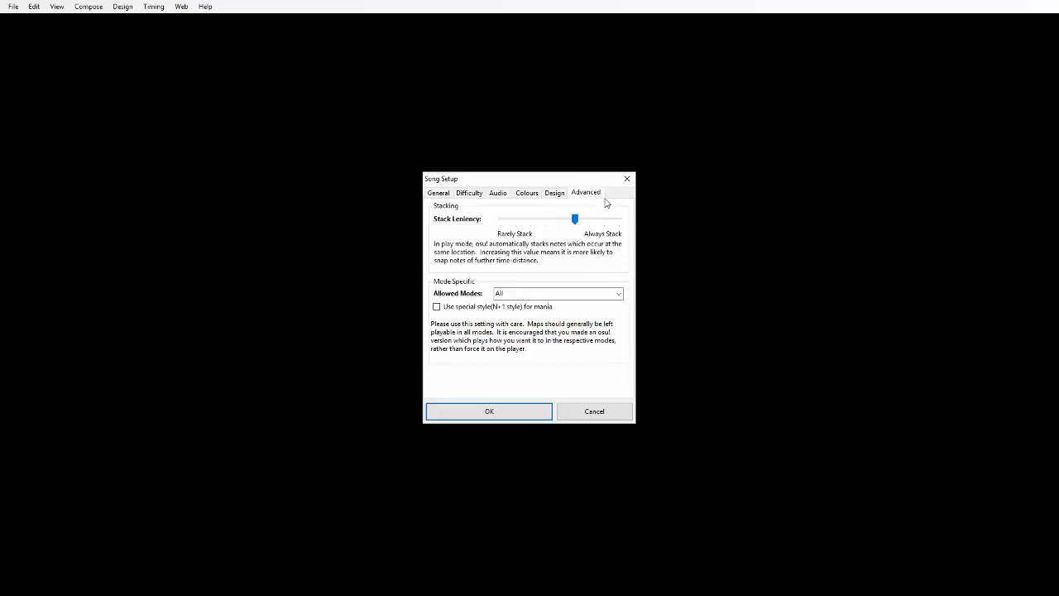
click(618, 294)
click(526, 332)
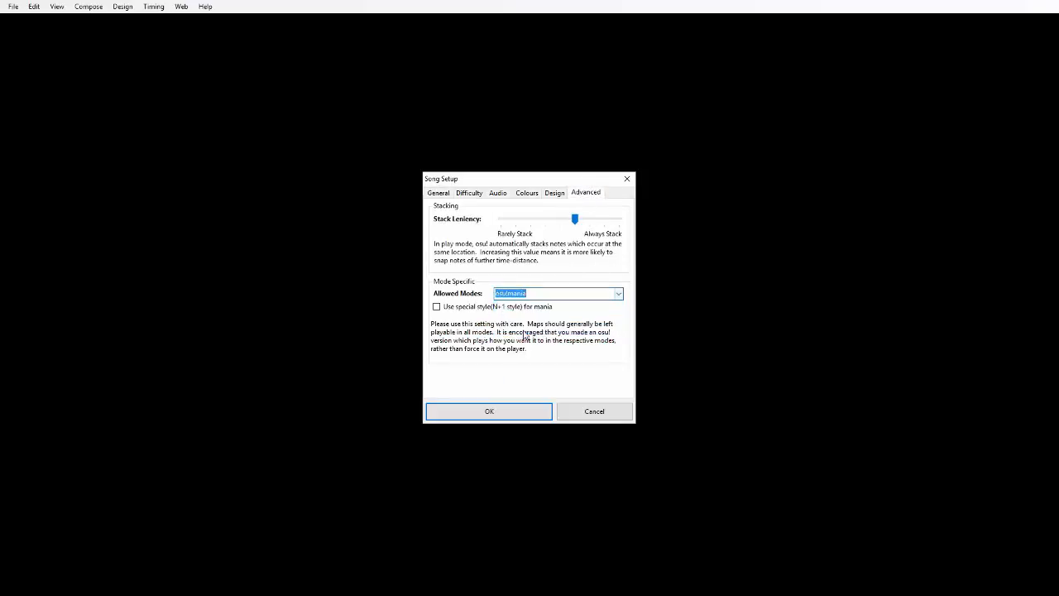
Disable the beatmap countdown and enable widescreen support in the design settings.
click(554, 193)
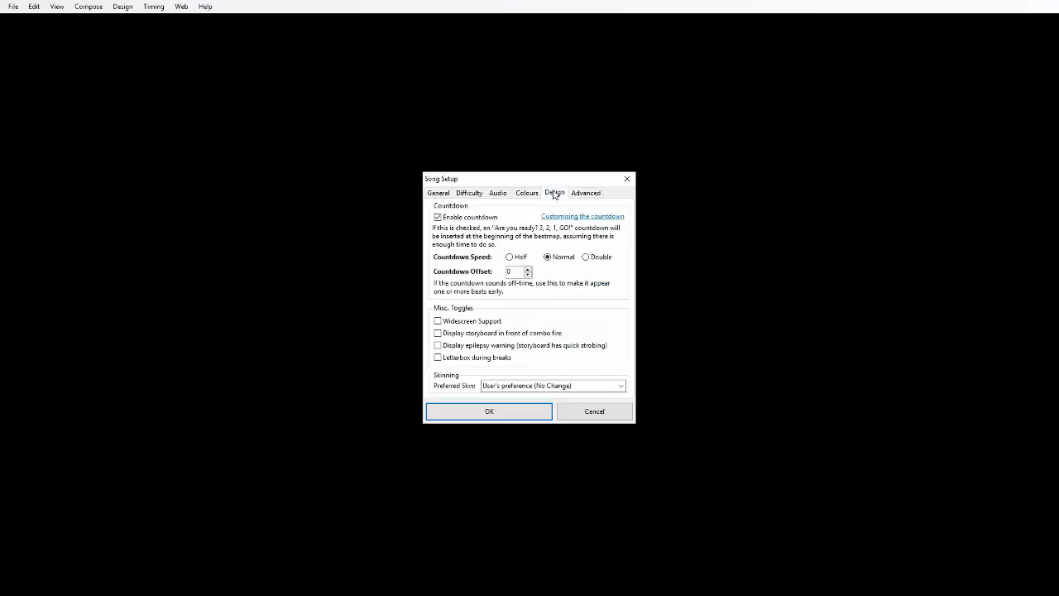
click(446, 218)
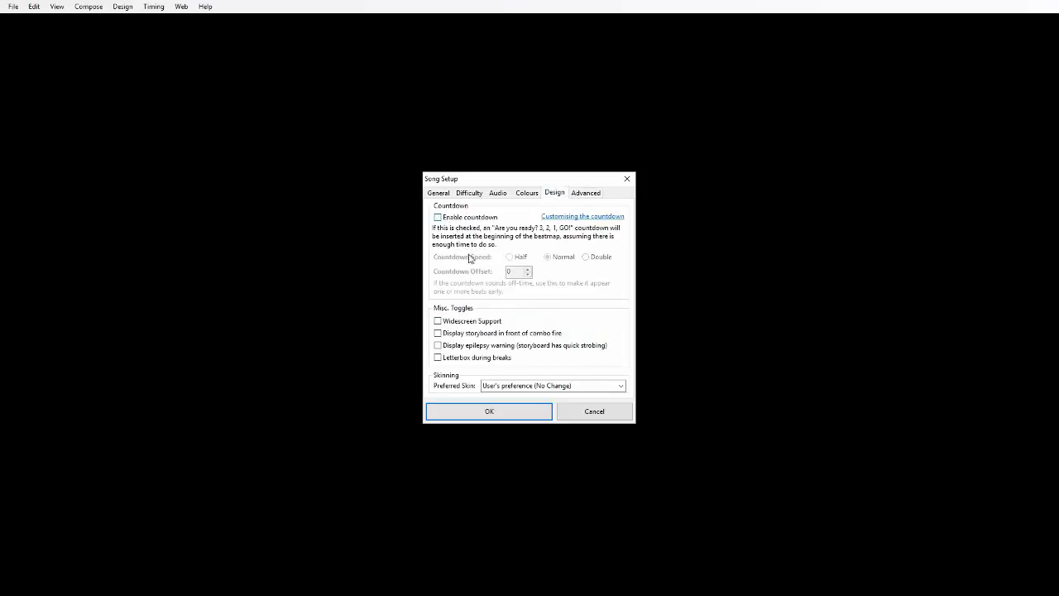
click(476, 322)
Set HP Drain Rate to about 8, Key Count to 4 and Overall Difficulty to about 7, and save the song setup.
click(498, 195)
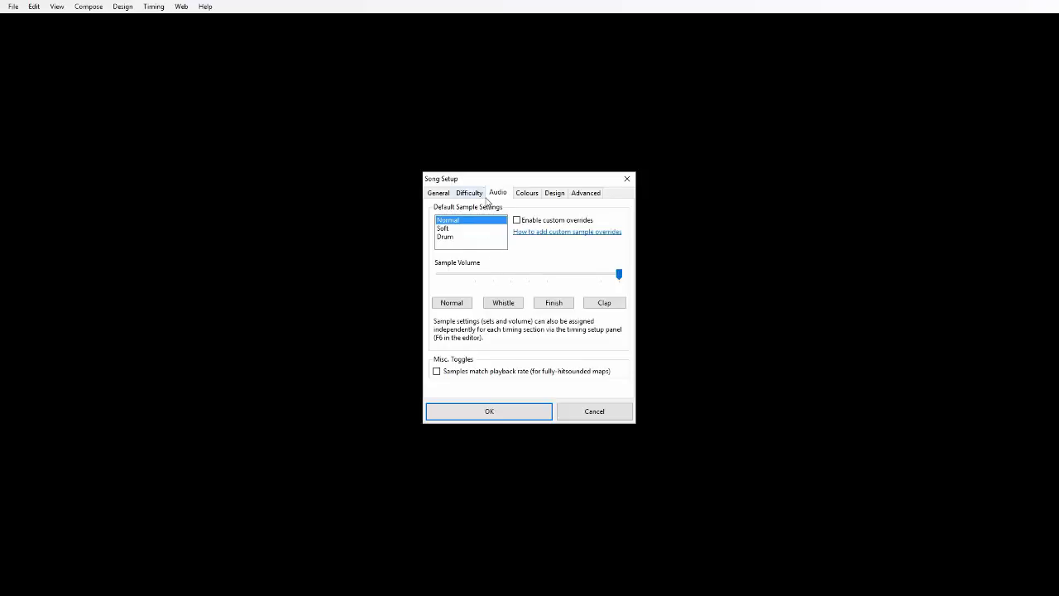
click(479, 197)
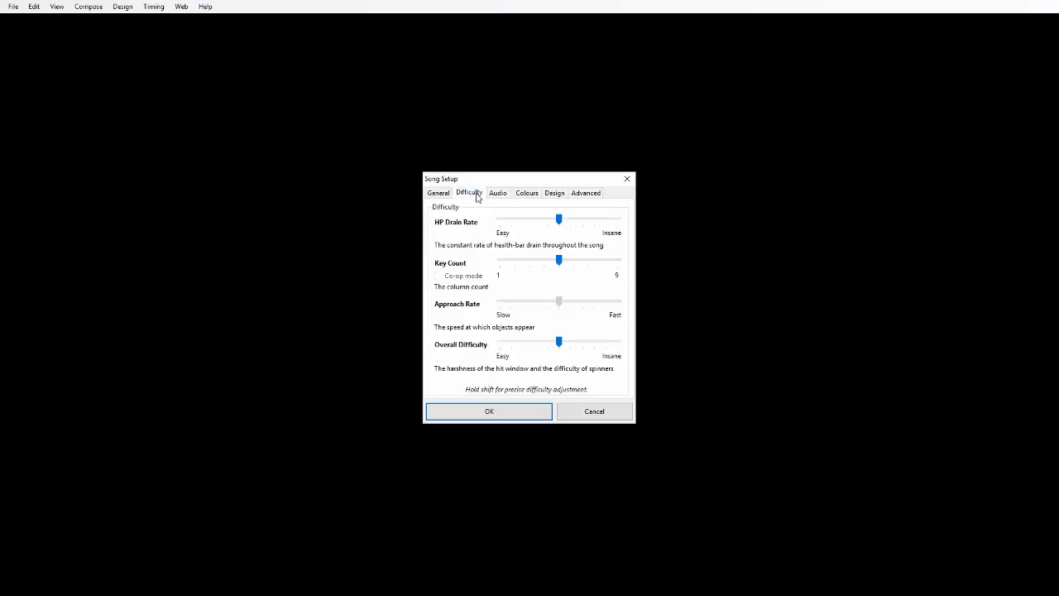
drag(559, 220, 598, 223)
drag(560, 261, 544, 267)
drag(559, 341, 585, 358)
click(469, 411)
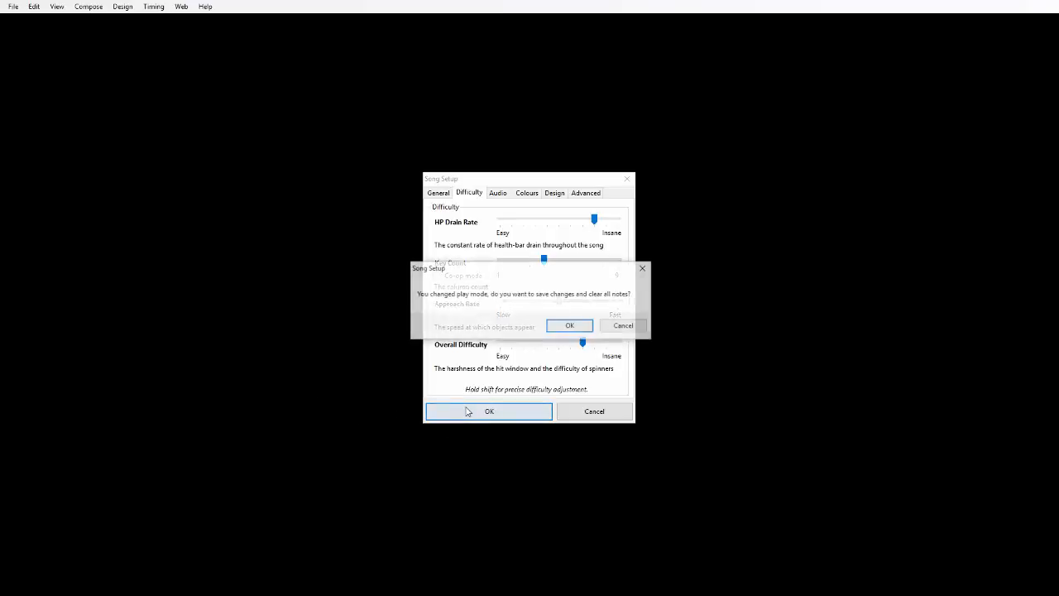
click(568, 325)
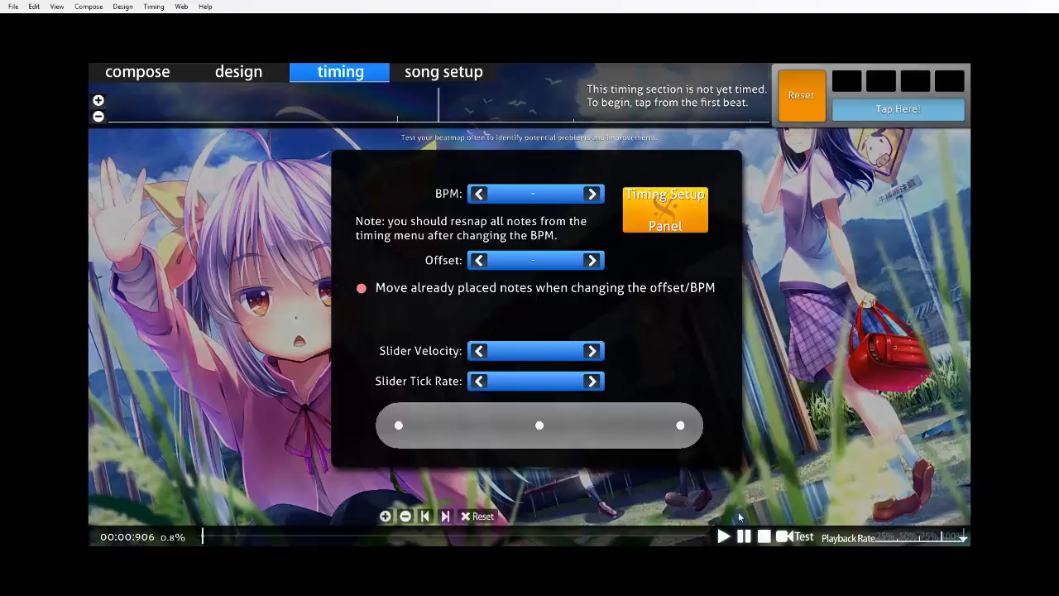
Set the playback rate to 25% and play the song's opening to find the first beat.
click(889, 545)
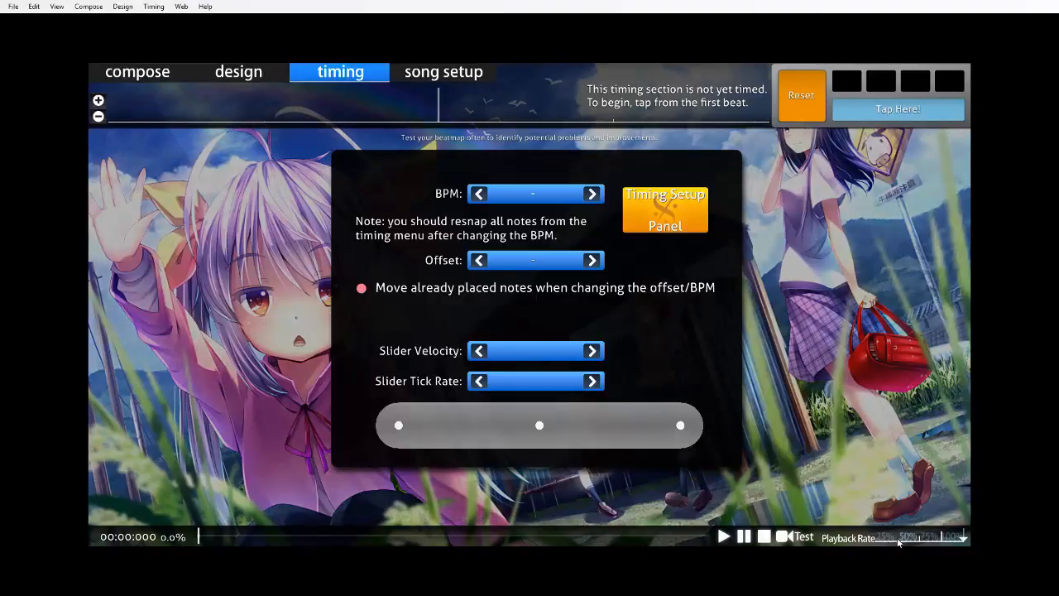
key(space)
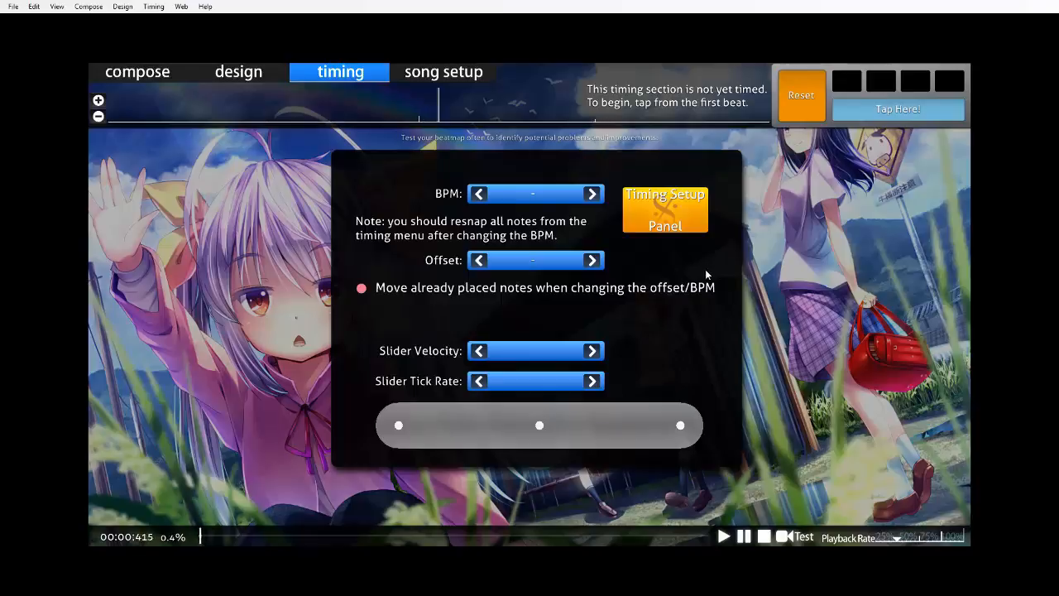
key(x)
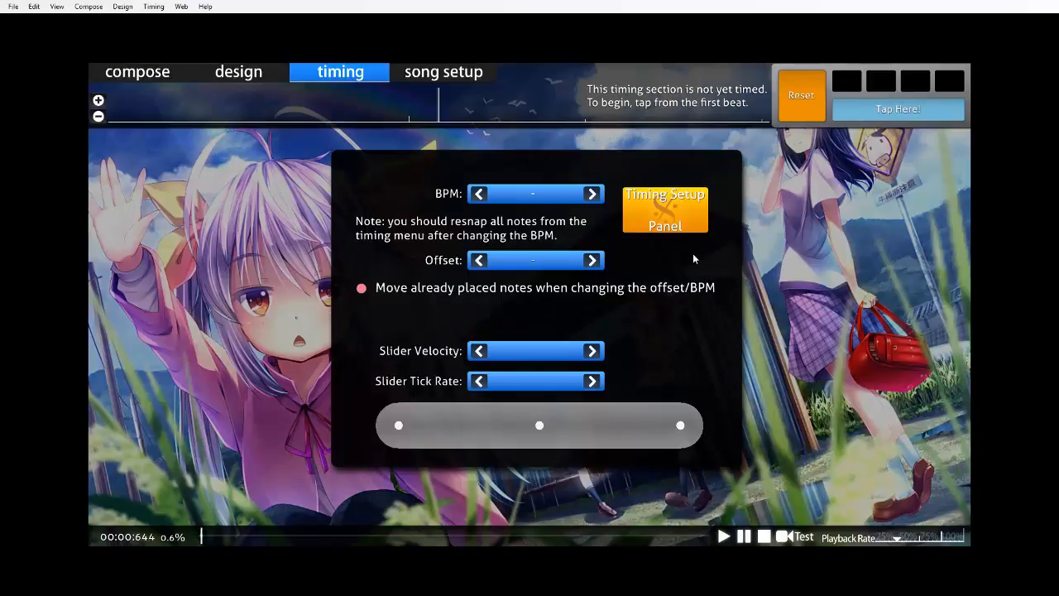
Add a timing point at the current time with an offset of 655 and a BPM of 200.
click(672, 231)
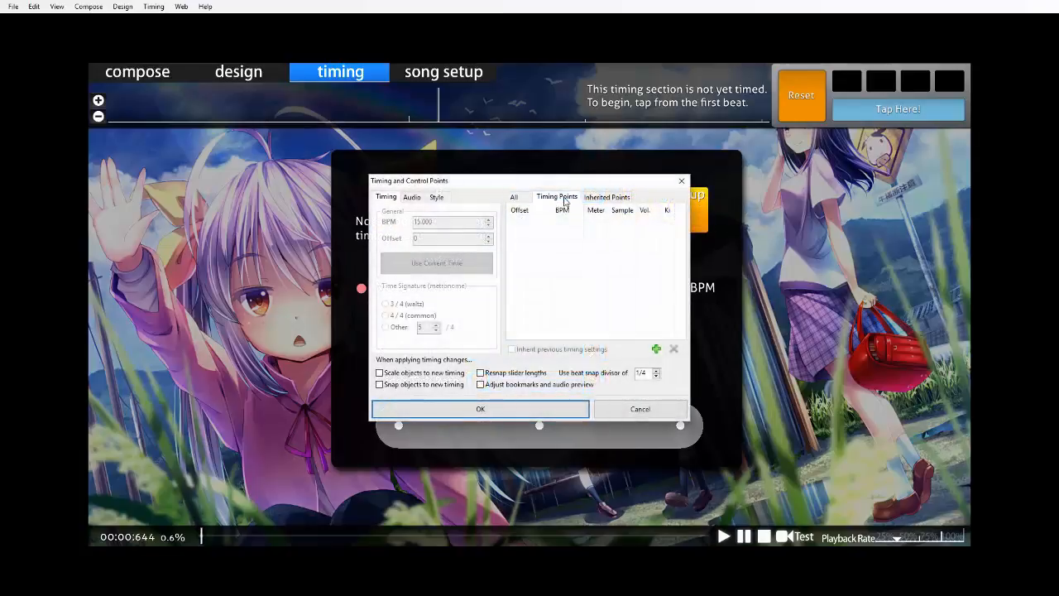
click(656, 349)
click(465, 264)
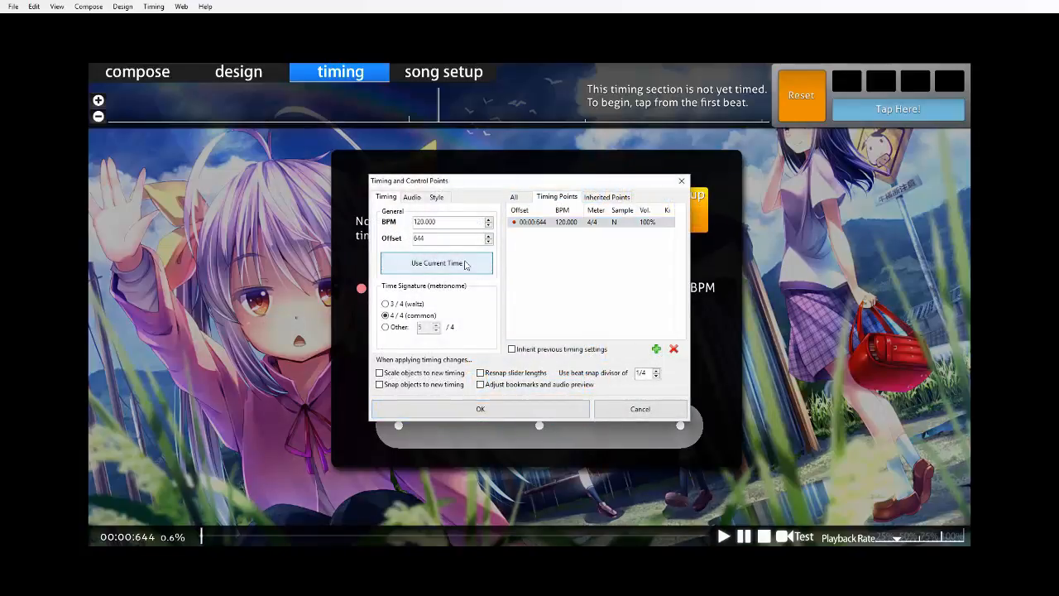
drag(433, 240, 418, 258)
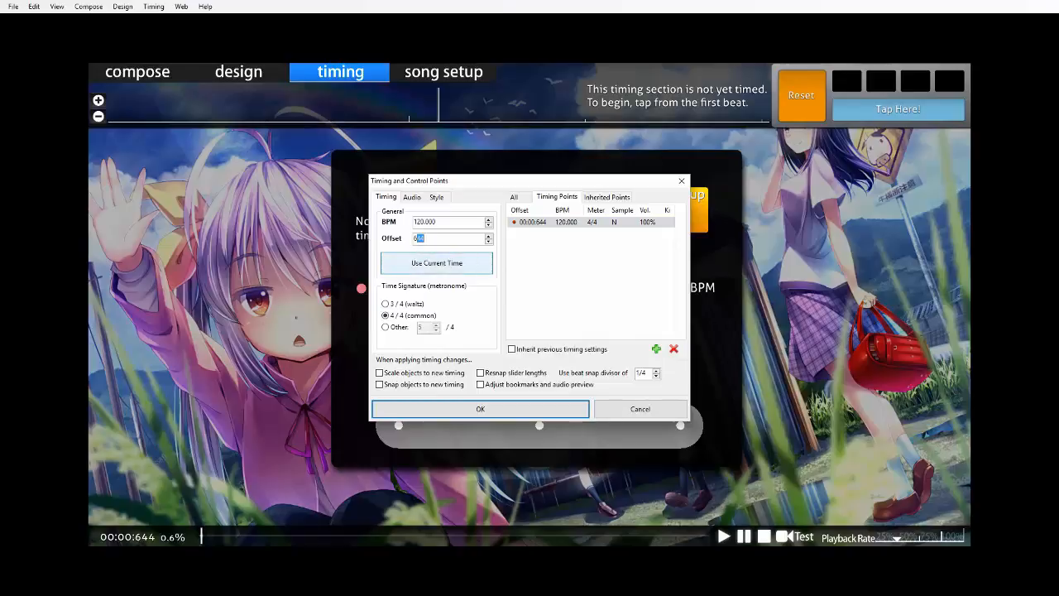
text(55)
click(466, 220)
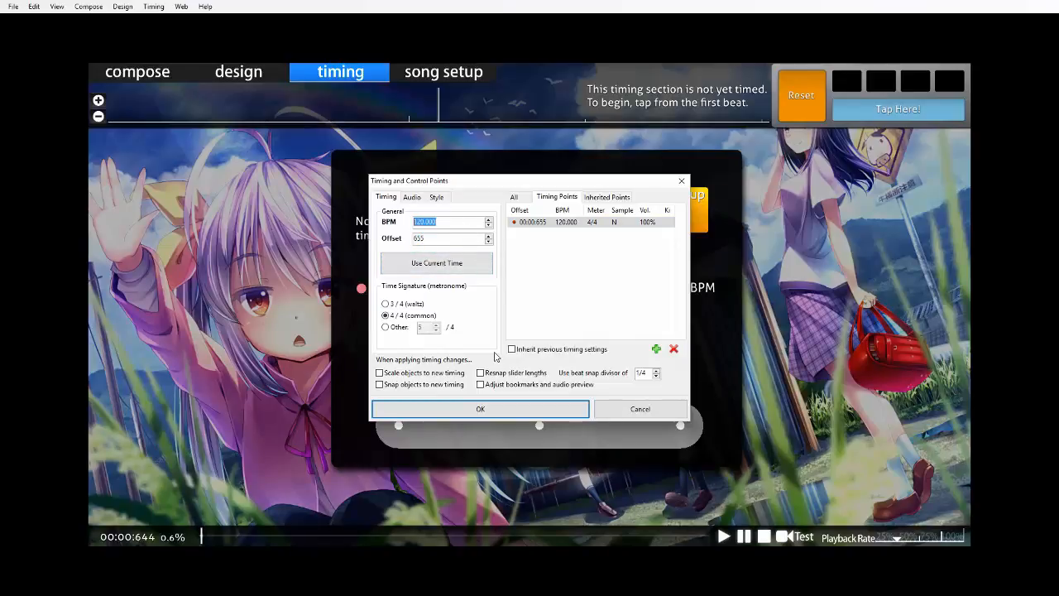
text(2)
click(468, 409)
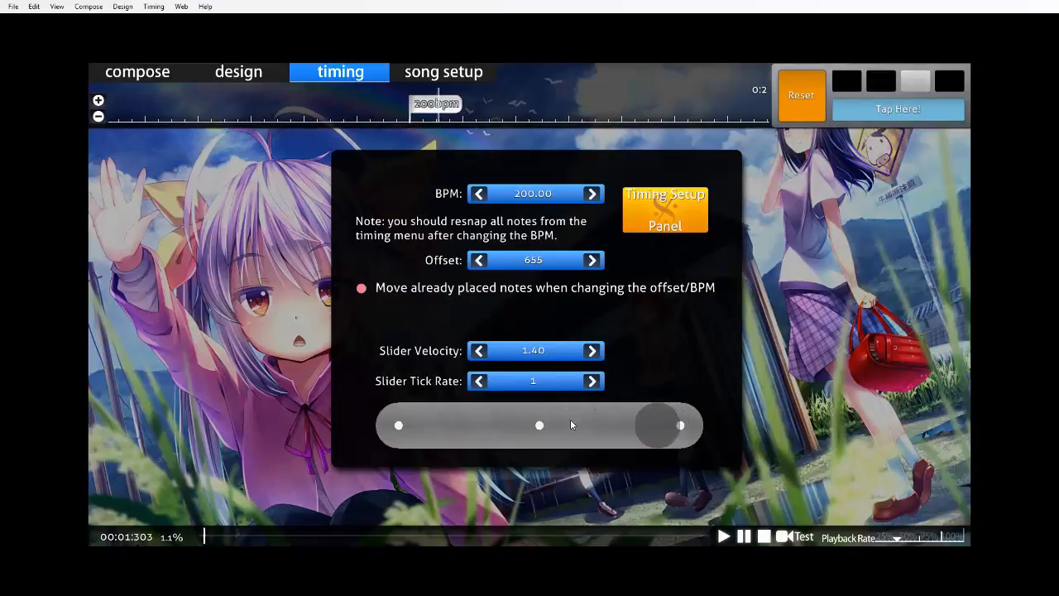
Set the timing point's BPM to 180 and check the timing further into the song before returning to the start.
key(F6)
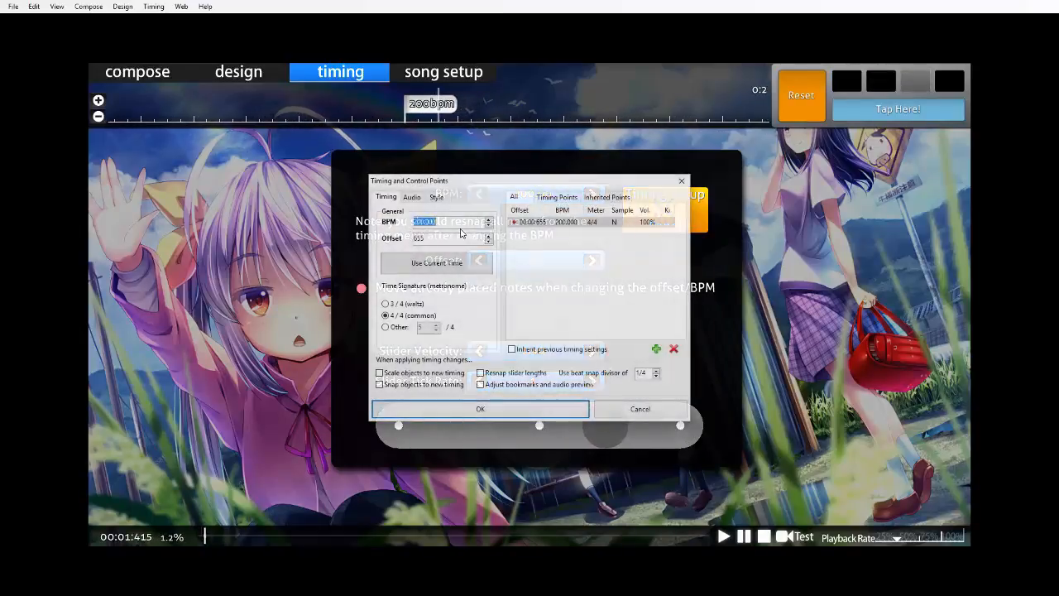
text(18)
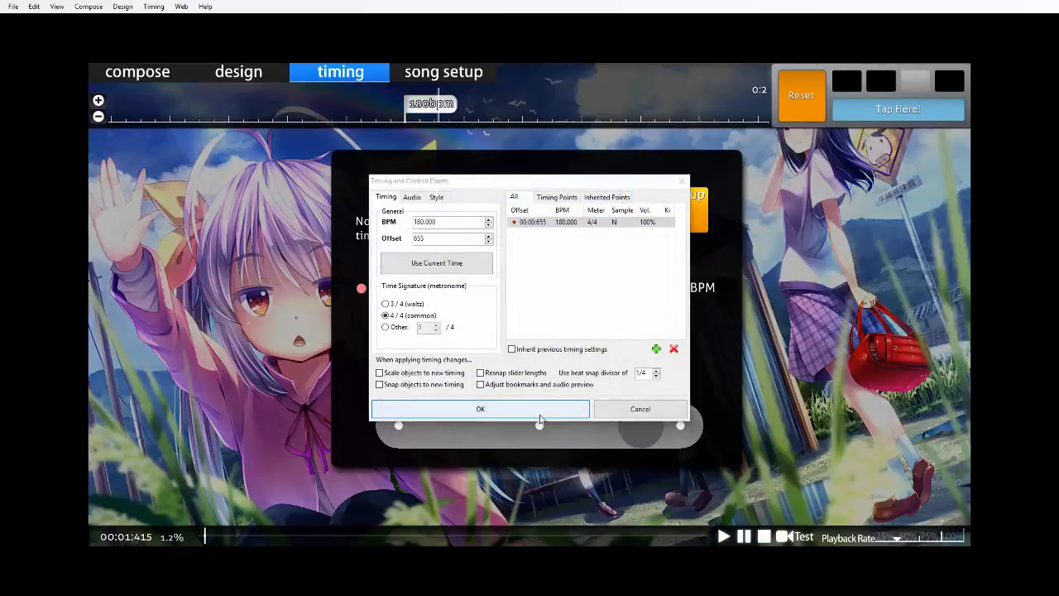
click(552, 411)
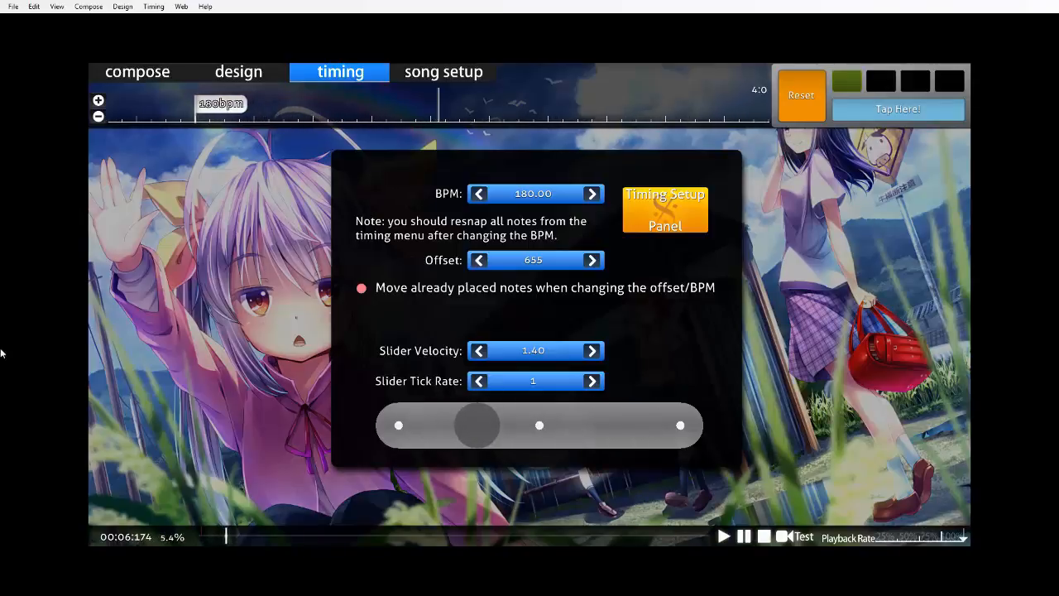
click(526, 536)
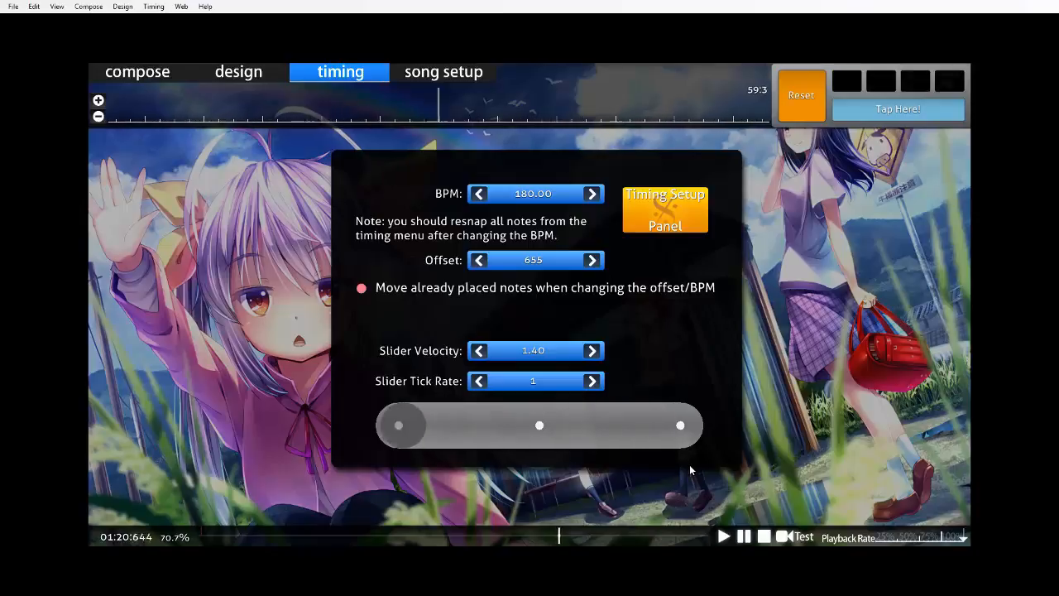
drag(316, 534, 1, 537)
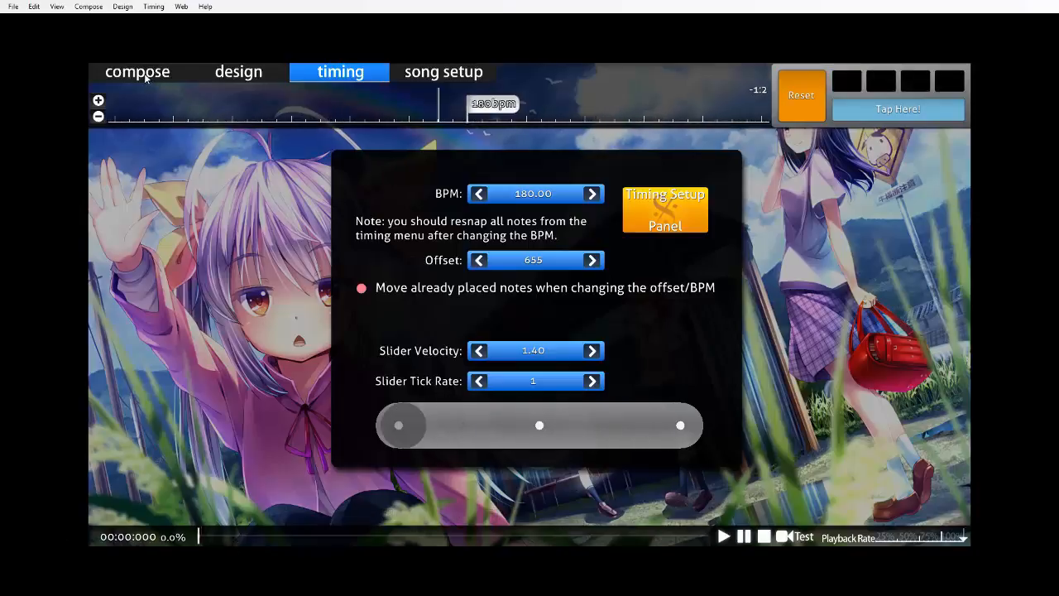
Switch to composing the beatmap and set the beat snap divisor to 1/4 with a suitable timeline zoom.
click(137, 72)
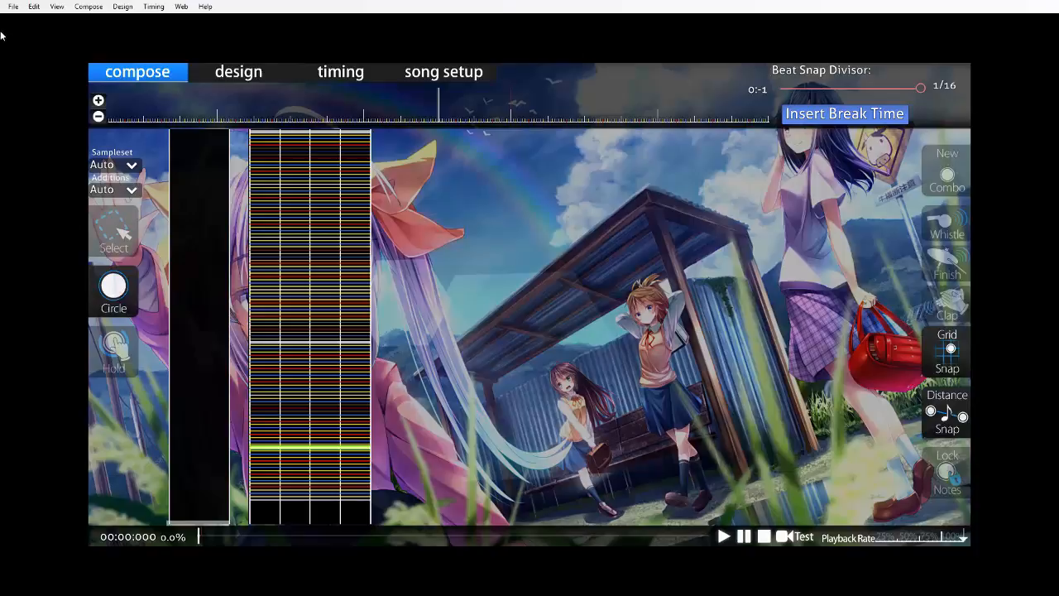
click(97, 117)
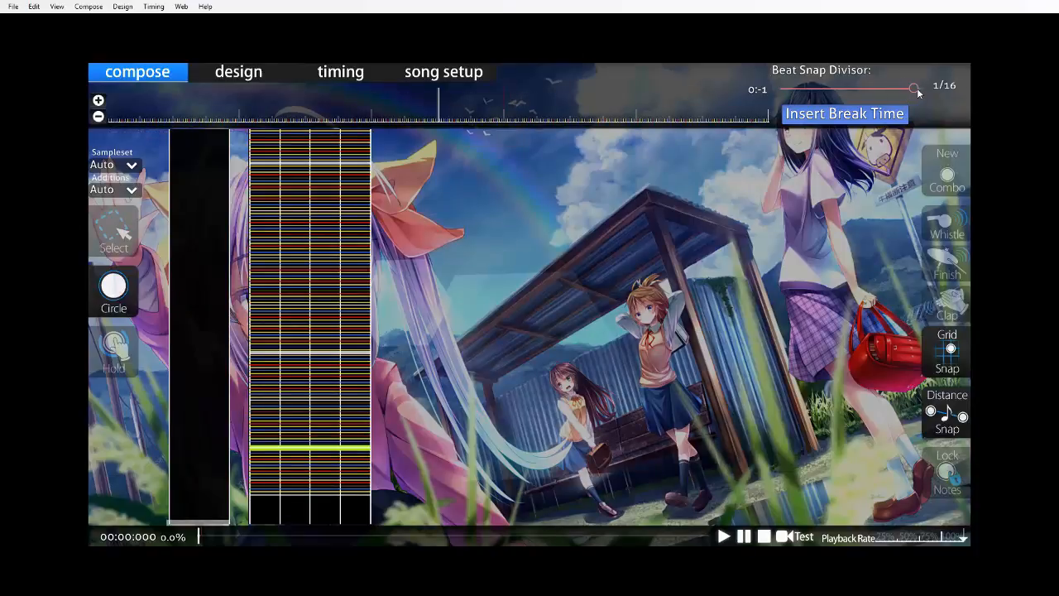
drag(918, 88, 808, 102)
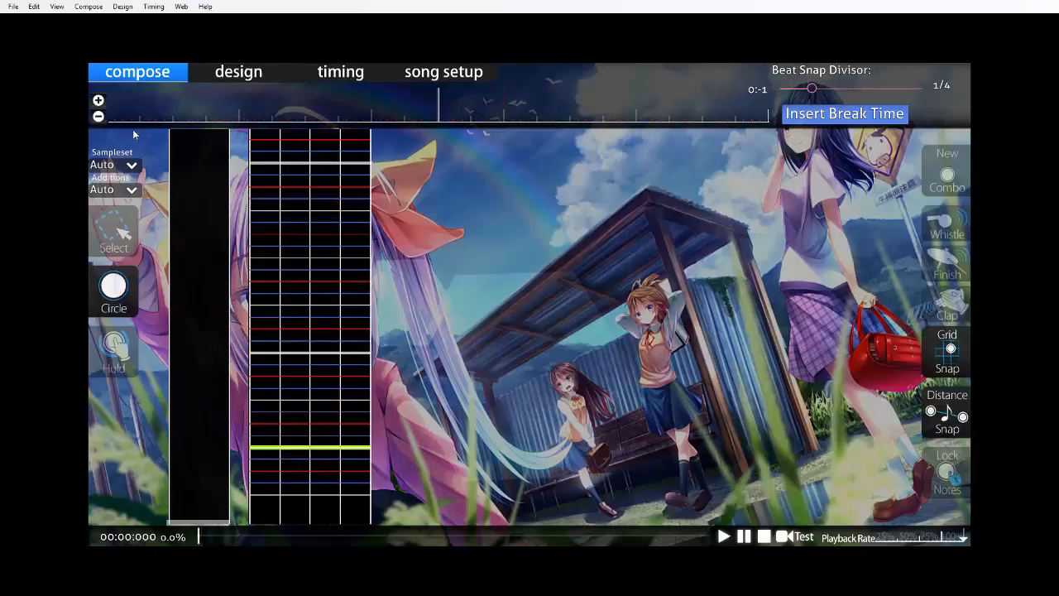
click(97, 100)
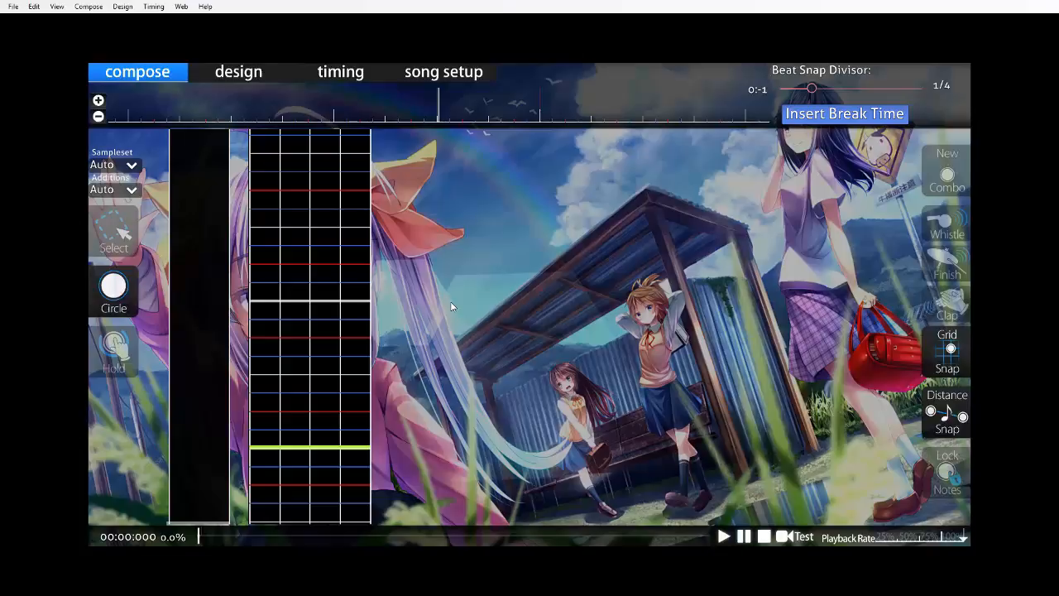
Step through and play the opening measures in the note editor to examine where the beats fall.
scroll(630, 362, down, 7)
scroll(628, 358, down, 1)
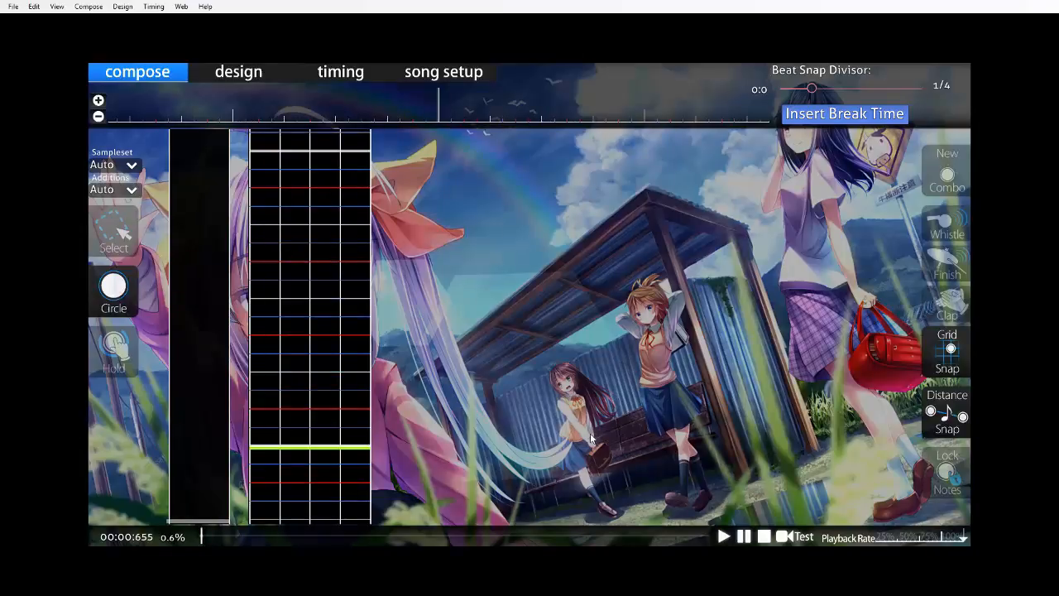
scroll(591, 438, down, 17)
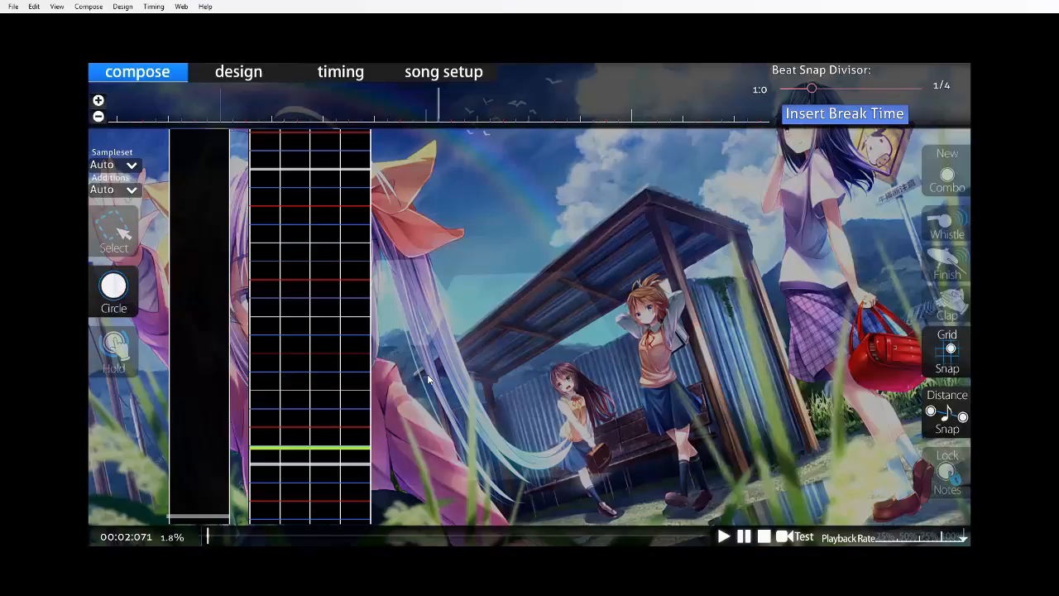
click(187, 543)
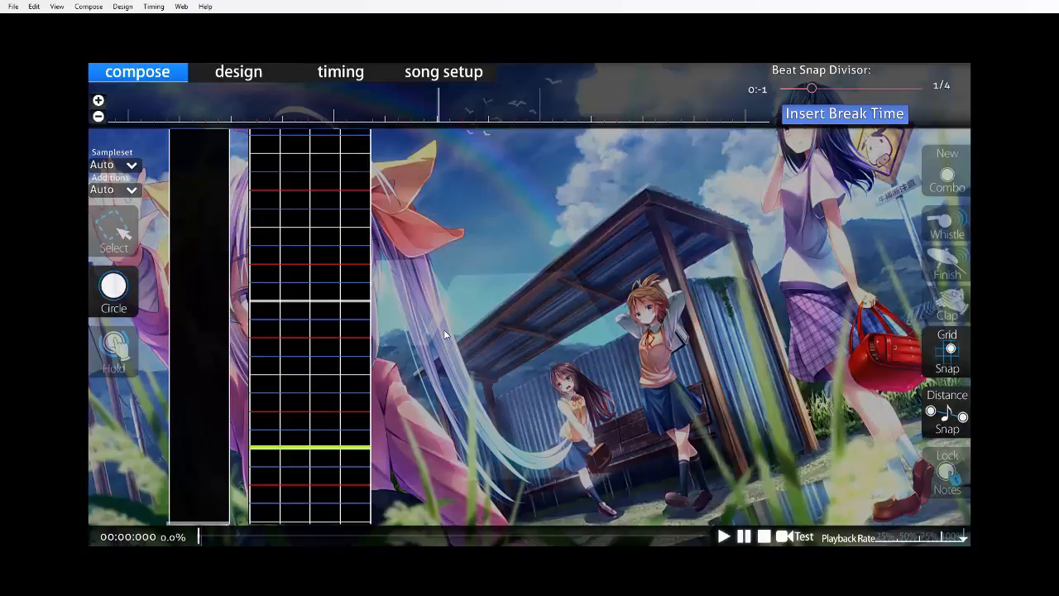
scroll(452, 311, down, 8)
key(space)
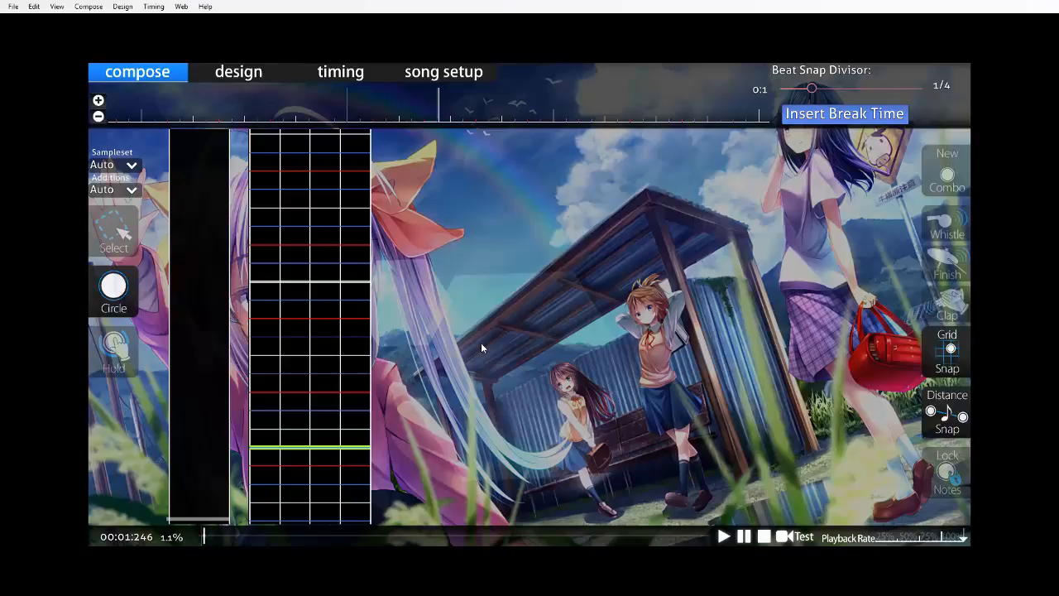
Replay the opening from the start and place circle notes in columns 1, 2 and 4 on the first beat.
scroll(474, 352, up, 5)
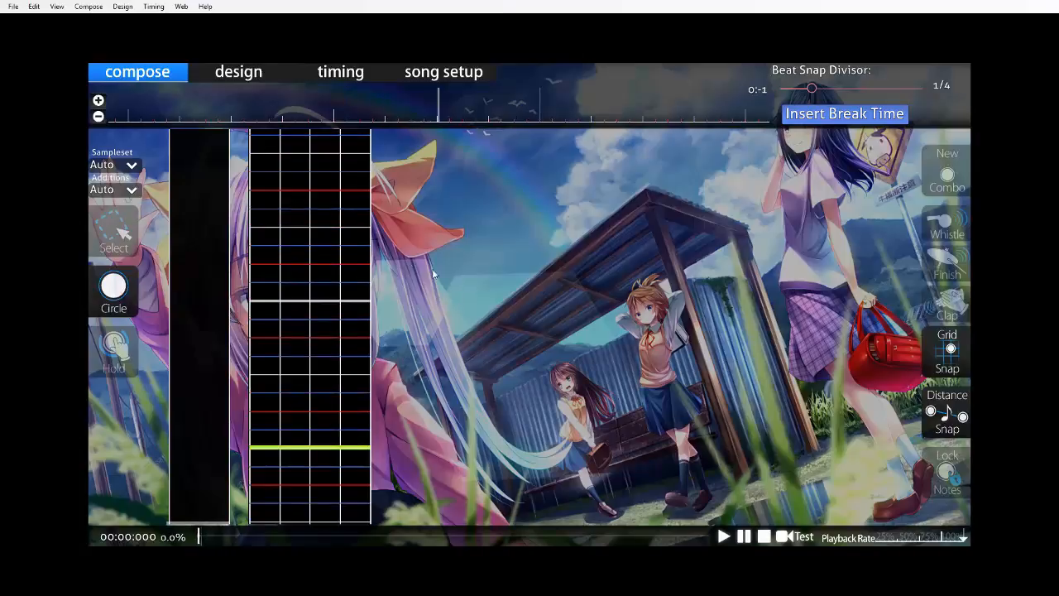
key(space)
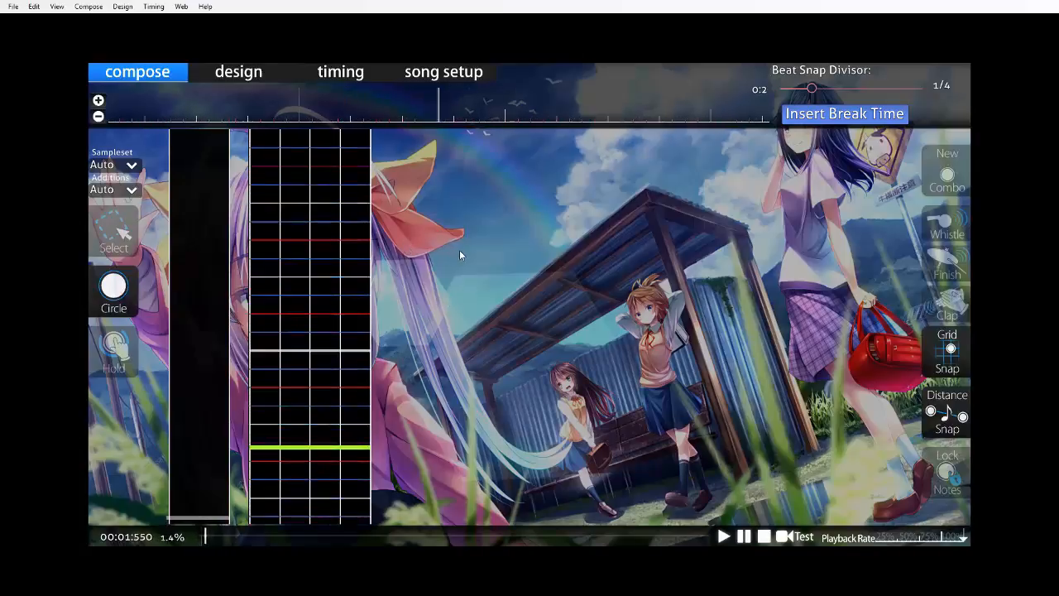
key(space)
scroll(463, 252, up, 20)
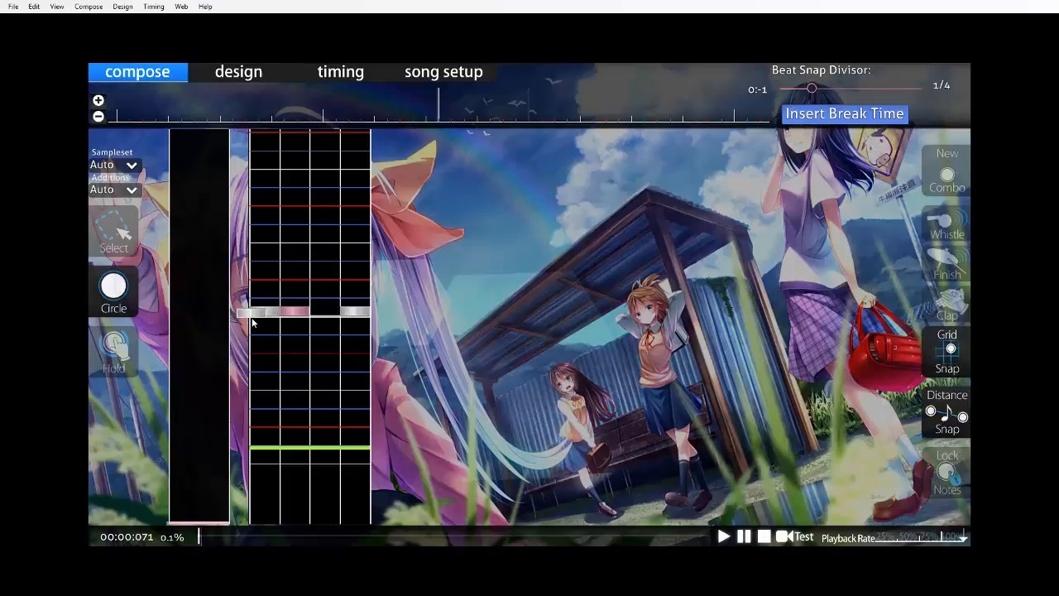
scroll(389, 274, down, 3)
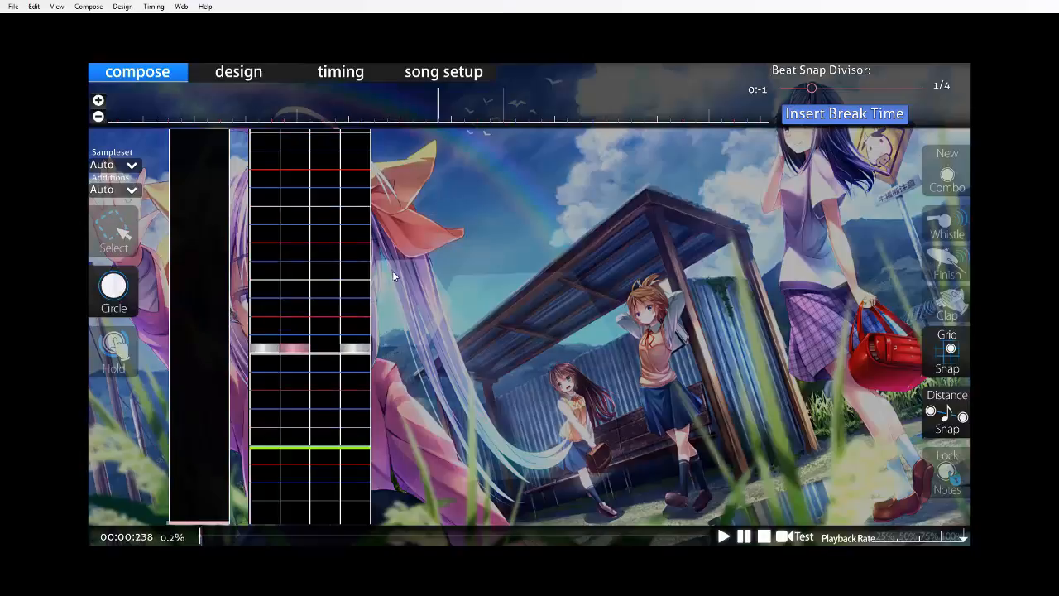
Place column 3 circle notes 1/4 and 3/4 after the first beat, and a chord in columns 1 and 4 on the second beat.
key(space)
key(space)
scroll(321, 416, up, 7)
click(323, 384)
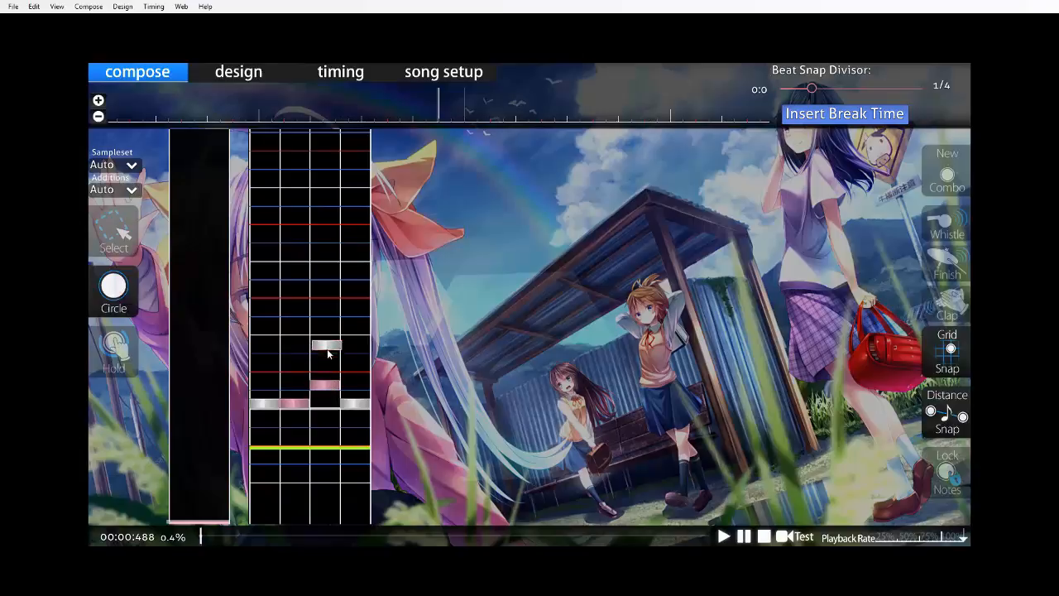
click(323, 348)
click(264, 327)
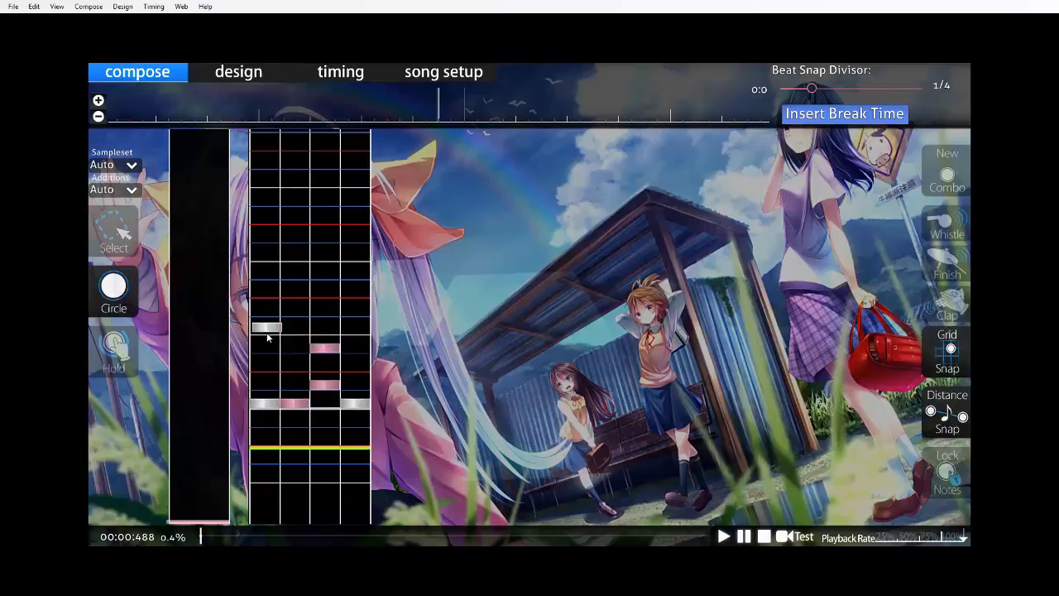
click(355, 327)
Fill the second beat with circle notes: column 2 on its 1/4, columns 1 and 4 on its 1/2, and column 3 on its 3/4.
scroll(348, 380, down, 1)
scroll(343, 385, up, 3)
key(space)
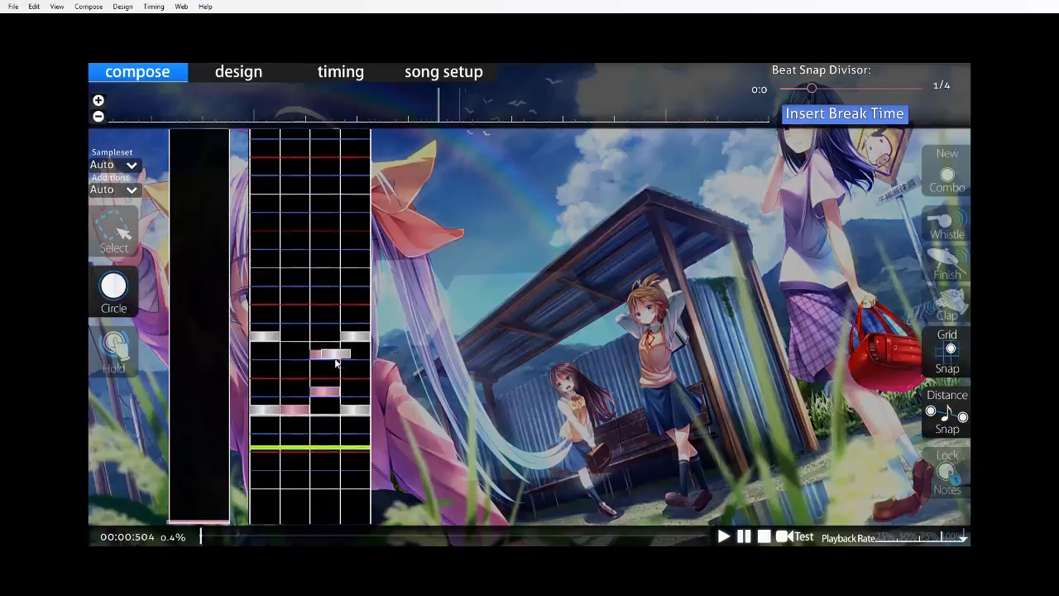
key(space)
click(290, 420)
scroll(323, 437, up, 6)
right_click(291, 318)
click(293, 331)
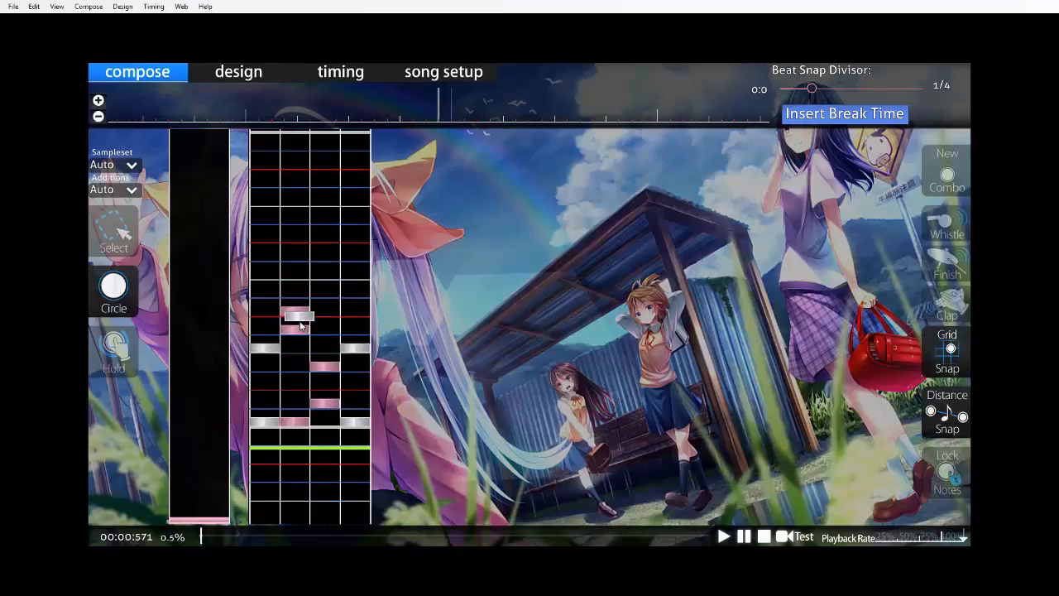
click(350, 313)
click(271, 314)
click(319, 297)
Increase the timeline zoom and replay the notes placed so far from the opening.
scroll(356, 310, down, 1)
scroll(357, 314, down, 5)
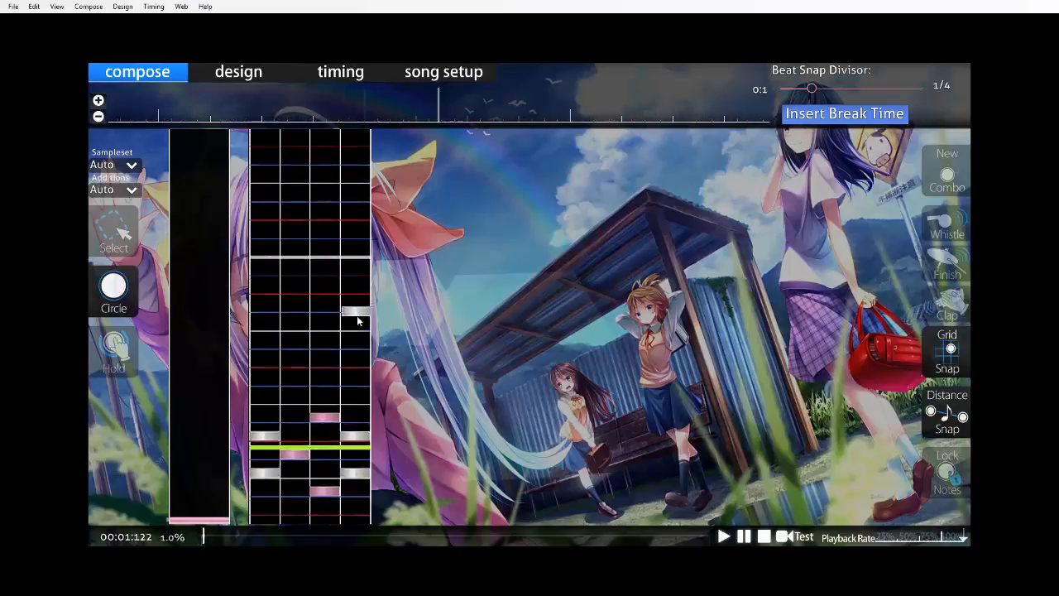
click(98, 100)
click(98, 101)
click(99, 101)
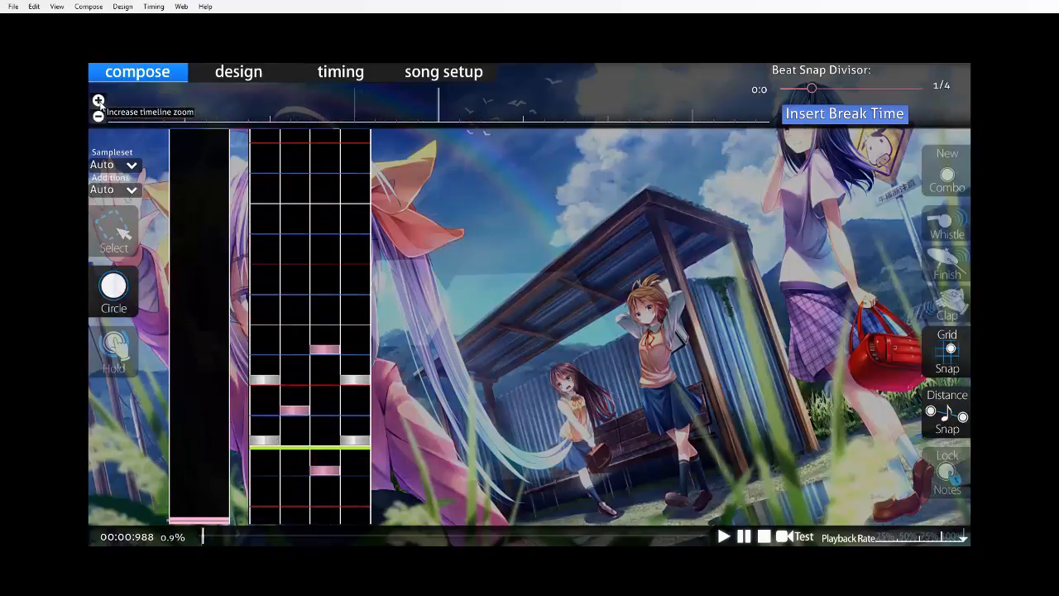
scroll(546, 322, up, 5)
key(space)
scroll(364, 389, up, 10)
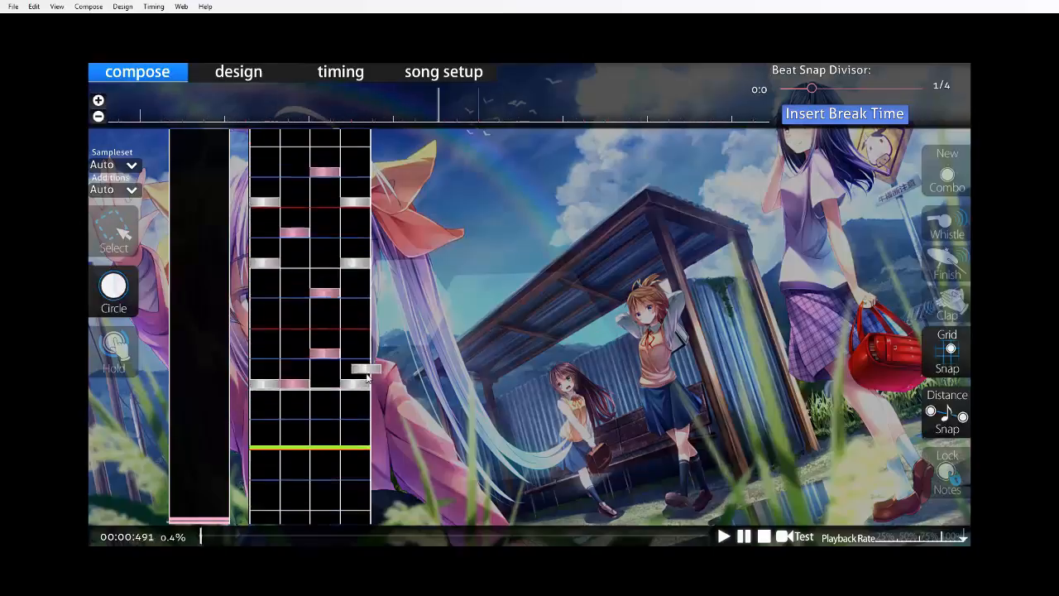
Replace the column 1 note with column 3 in the chord halfway through the second beat, and place columns 1 and 4 on the third beat.
scroll(331, 379, down, 8)
click(326, 429)
right_click(270, 427)
scroll(361, 435, up, 7)
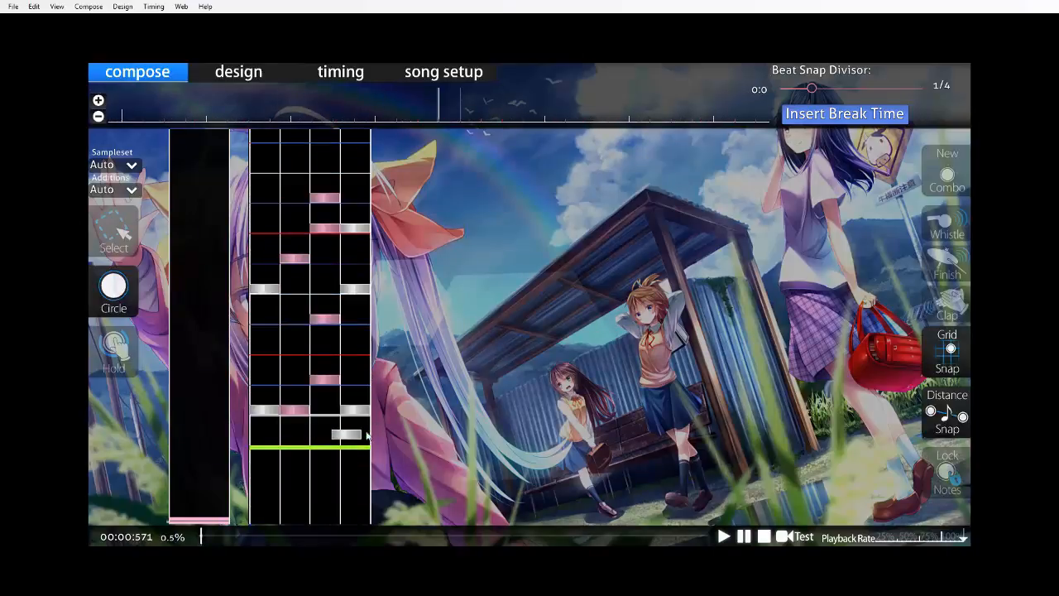
key(space)
Replay and fill the third beat with circle notes: column 2 on its 1/4, columns 1 and 4 on its 1/2, and column 3 on its 3/4.
key(space)
click(267, 488)
click(361, 490)
scroll(364, 479, up, 12)
key(space)
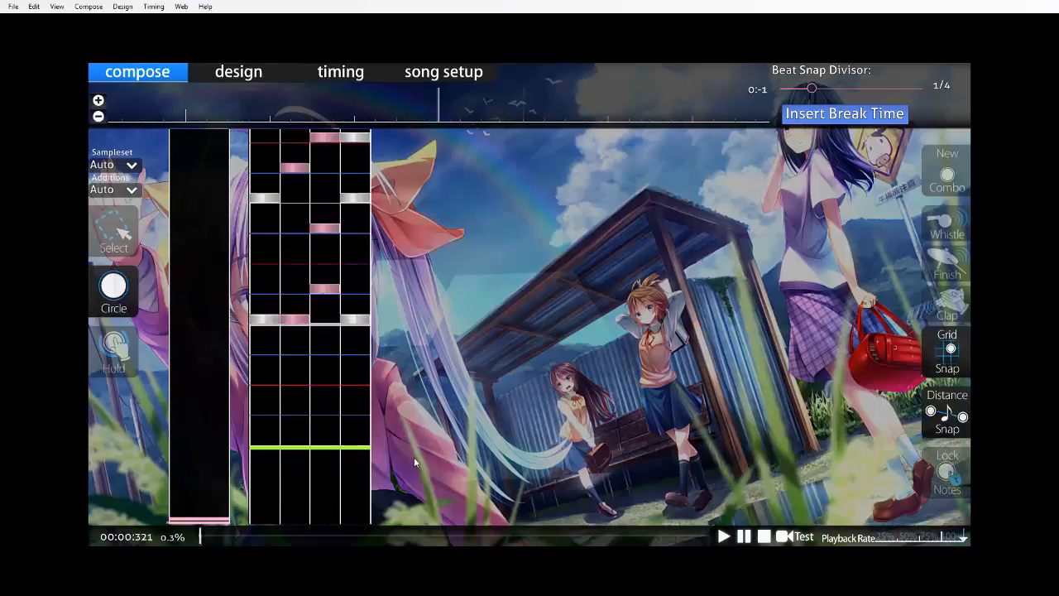
scroll(372, 447, up, 8)
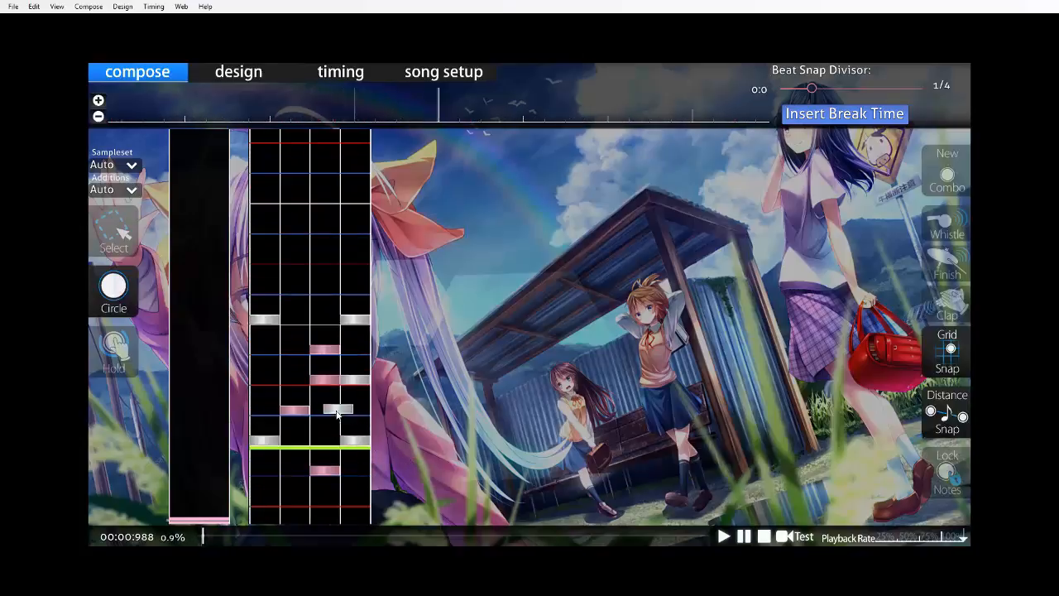
key(space)
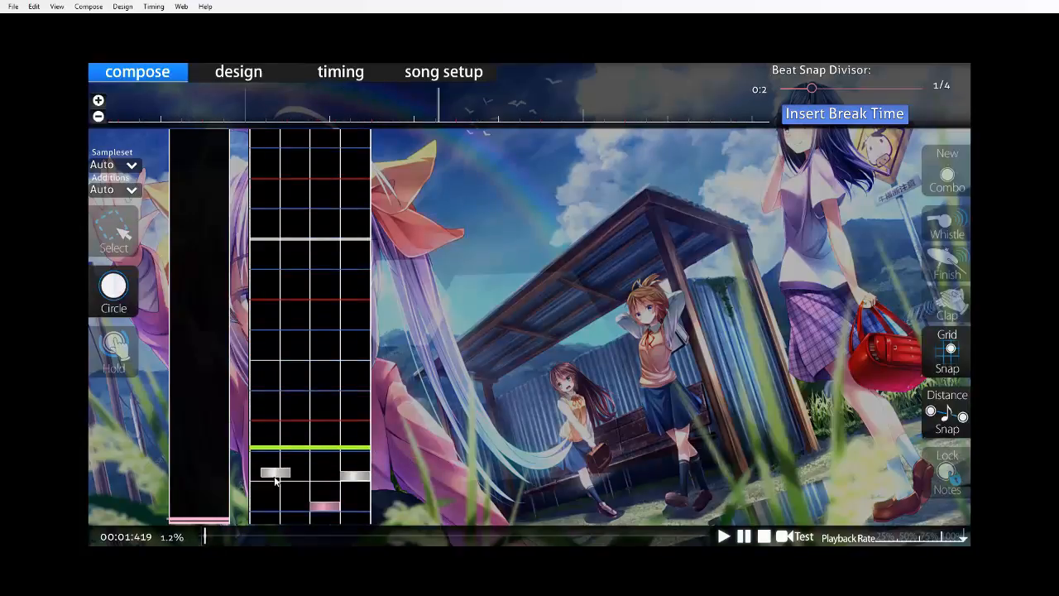
click(274, 481)
click(300, 451)
scroll(351, 439, up, 5)
key(space)
Place column 2 circle notes on the fourth beat and 1/4 after it, plus a chord in columns 1 and 4 on its 1/2.
key(space)
click(359, 474)
click(259, 479)
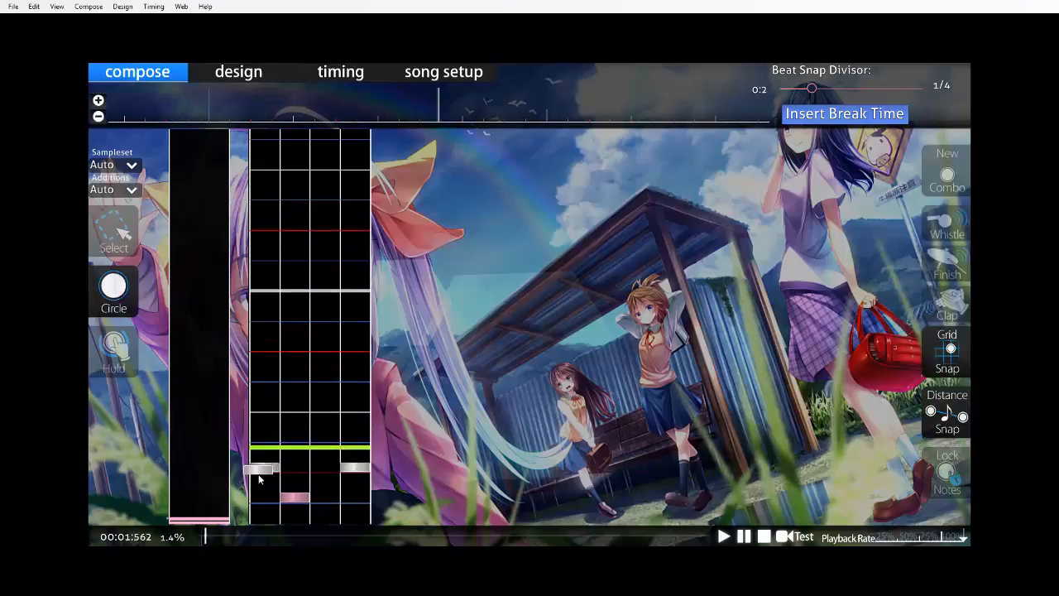
click(330, 447)
scroll(375, 441, up, 10)
key(space)
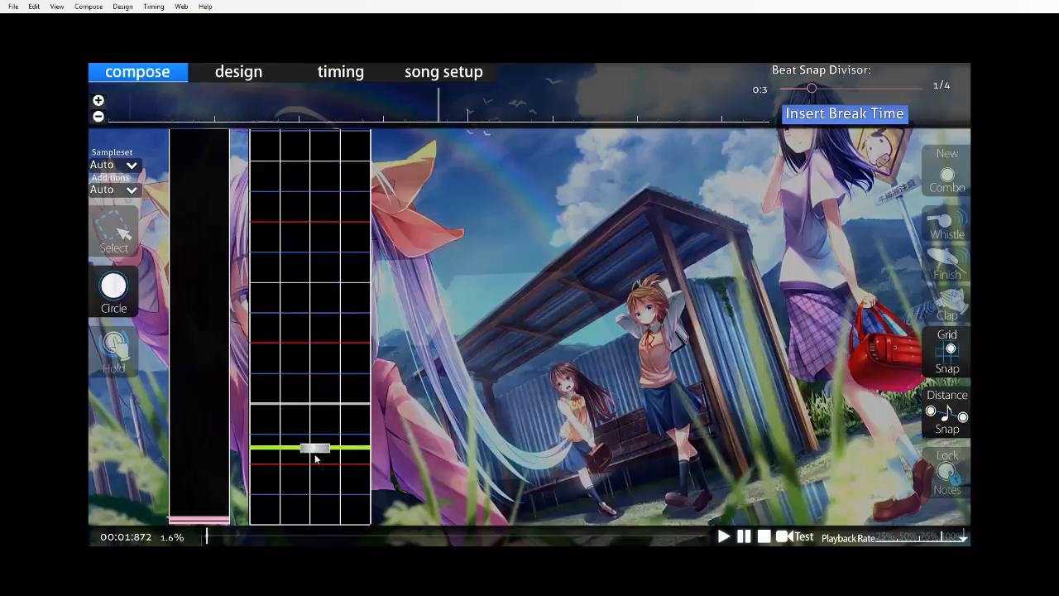
scroll(316, 443, up, 6)
key(space)
click(295, 471)
click(302, 444)
click(268, 418)
click(362, 418)
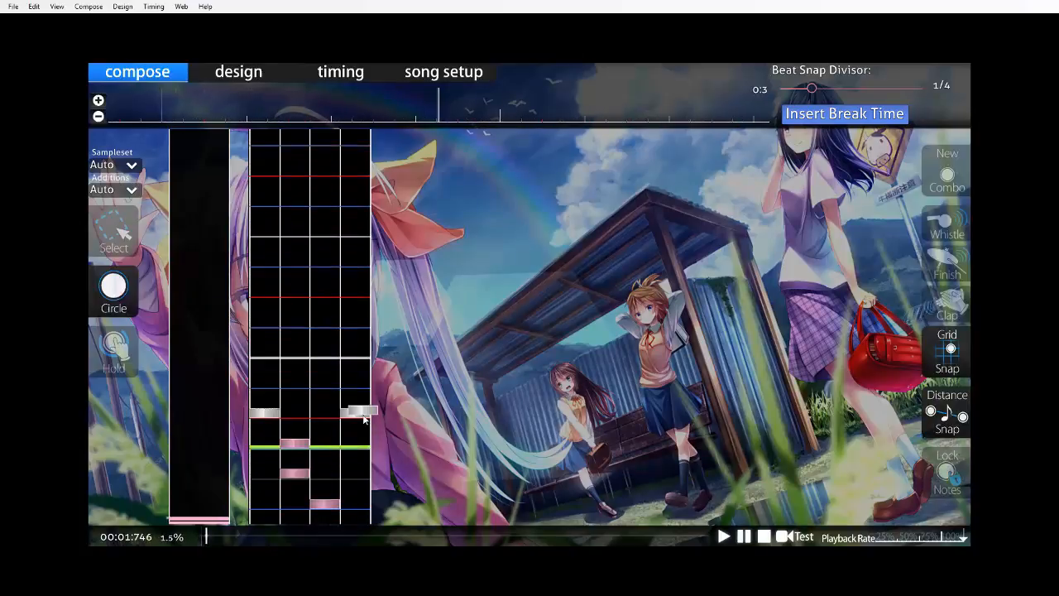
Replace the column 4 note with column 3 in the chord halfway through the fourth beat, and add a column 4 note on its 3/4.
scroll(363, 418, up, 10)
key(space)
key(space)
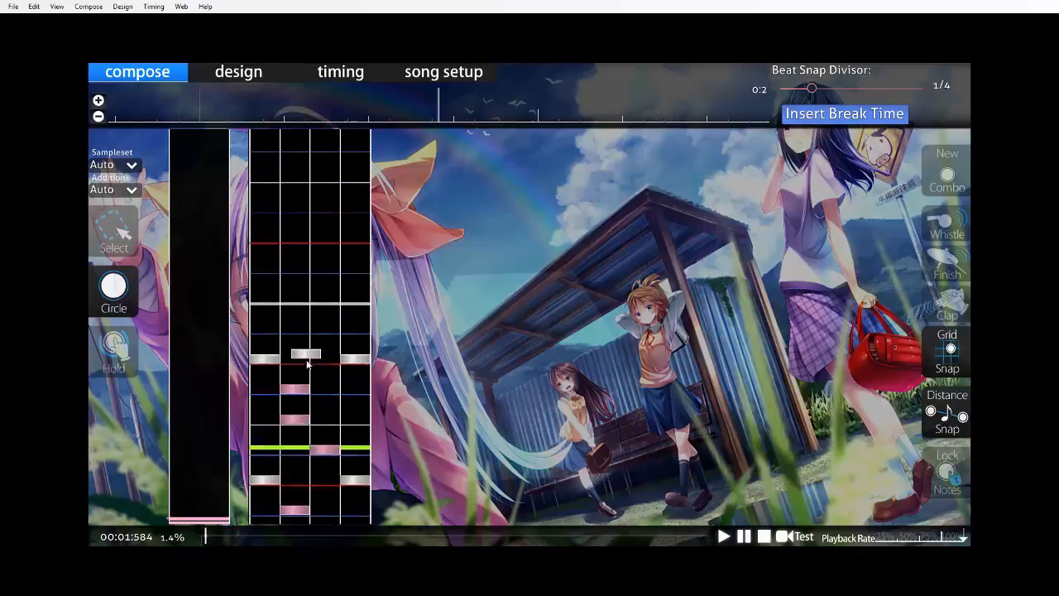
key(space)
click(333, 451)
right_click(334, 453)
scroll(346, 463, up, 6)
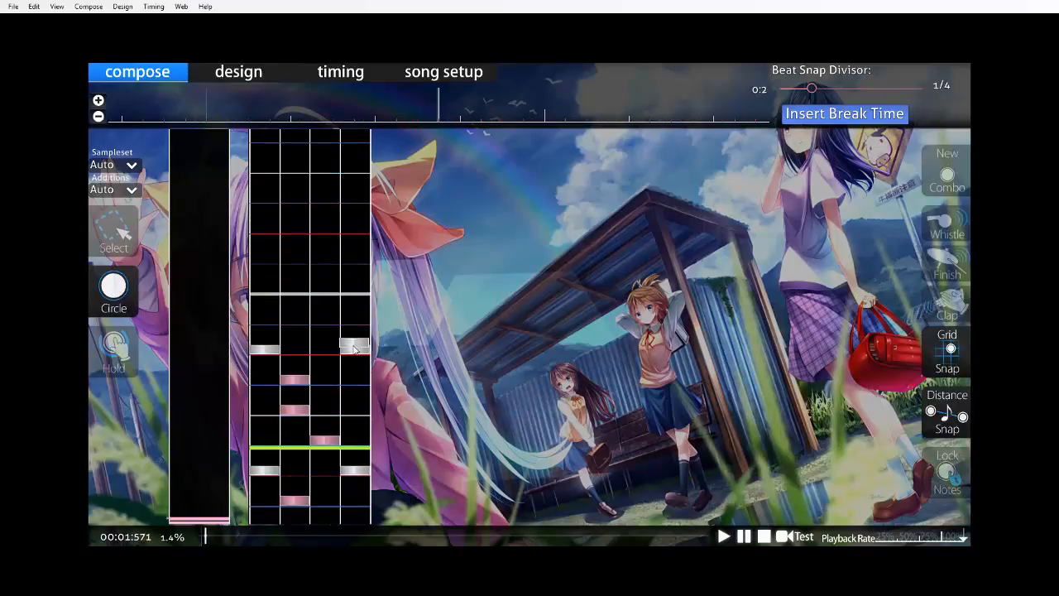
right_click(354, 349)
click(334, 350)
click(360, 317)
Try a chord of circle notes in columns 1 and 3 on the second measure's first beat.
key(space)
key(space)
scroll(359, 388, up, 6)
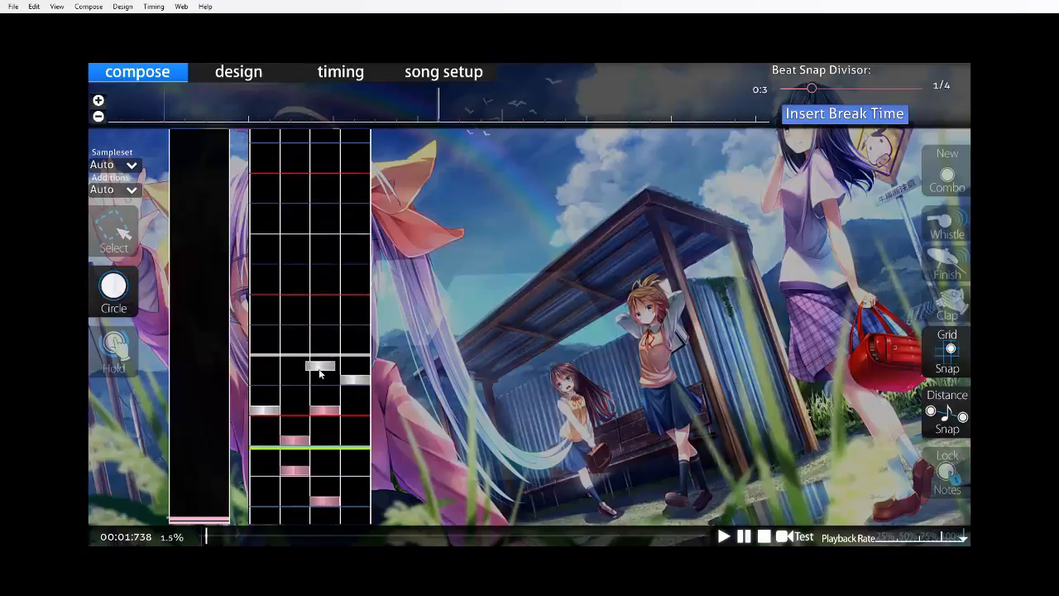
click(322, 358)
click(270, 358)
key(space)
Place circle notes in columns 1 and 2 on the second measure's first beat and another in column 2 on its 1/4.
key(space)
scroll(331, 415, up, 7)
right_click(271, 293)
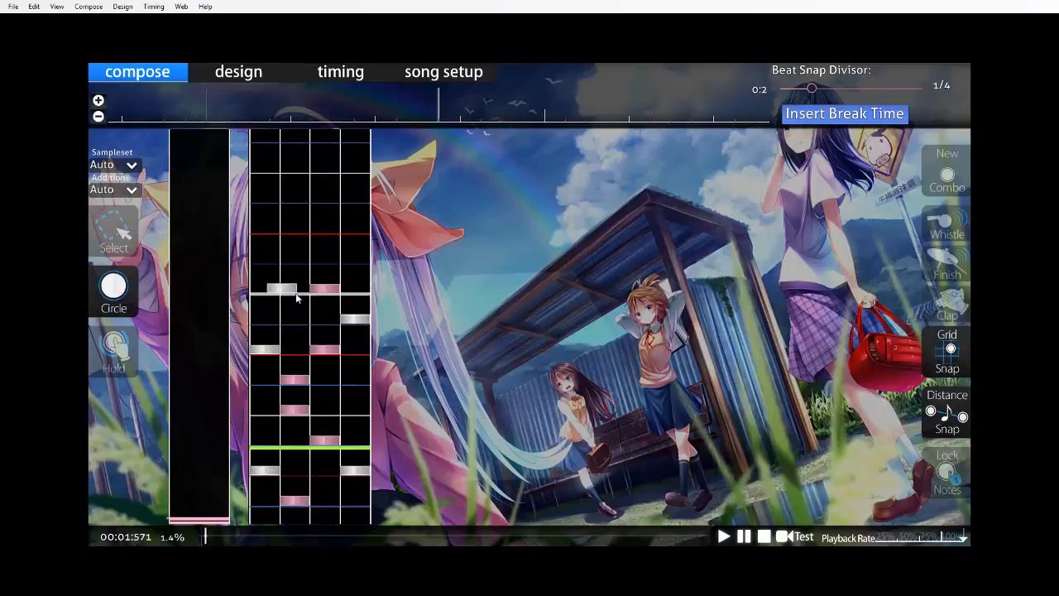
right_click(334, 291)
click(299, 297)
key(space)
click(300, 298)
key(space)
scroll(329, 379, up, 6)
click(276, 314)
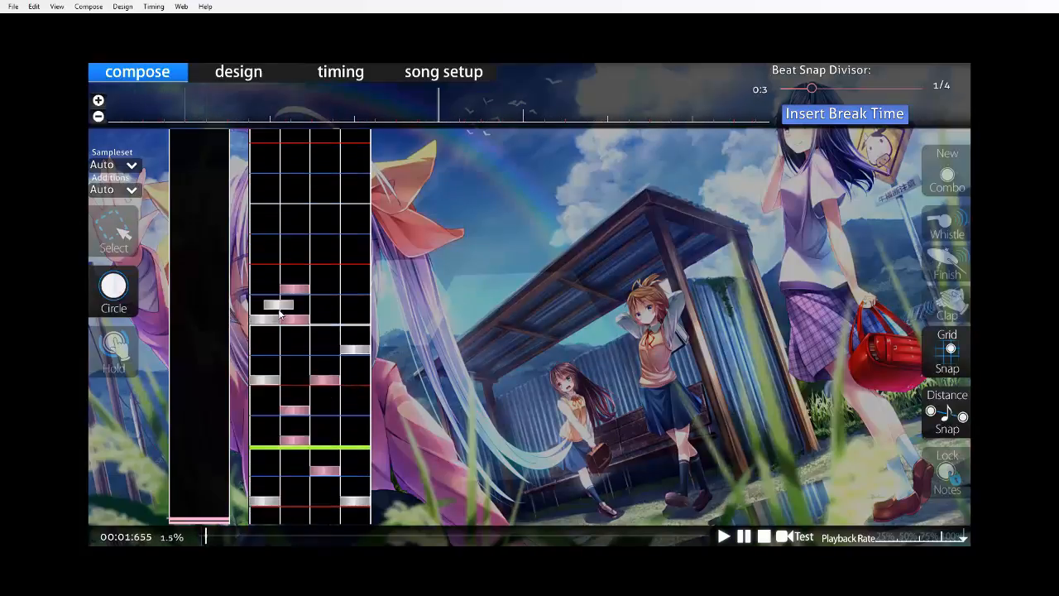
Play back the mapped first measure from the opening several times to examine how the notes fit the music.
scroll(360, 347, up, 8)
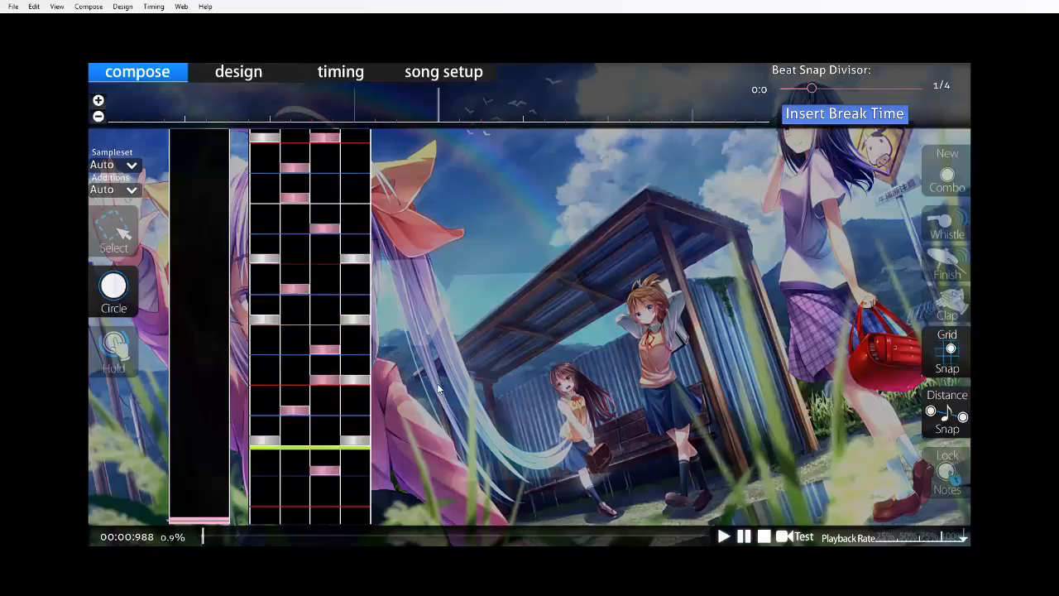
scroll(439, 389, down, 3)
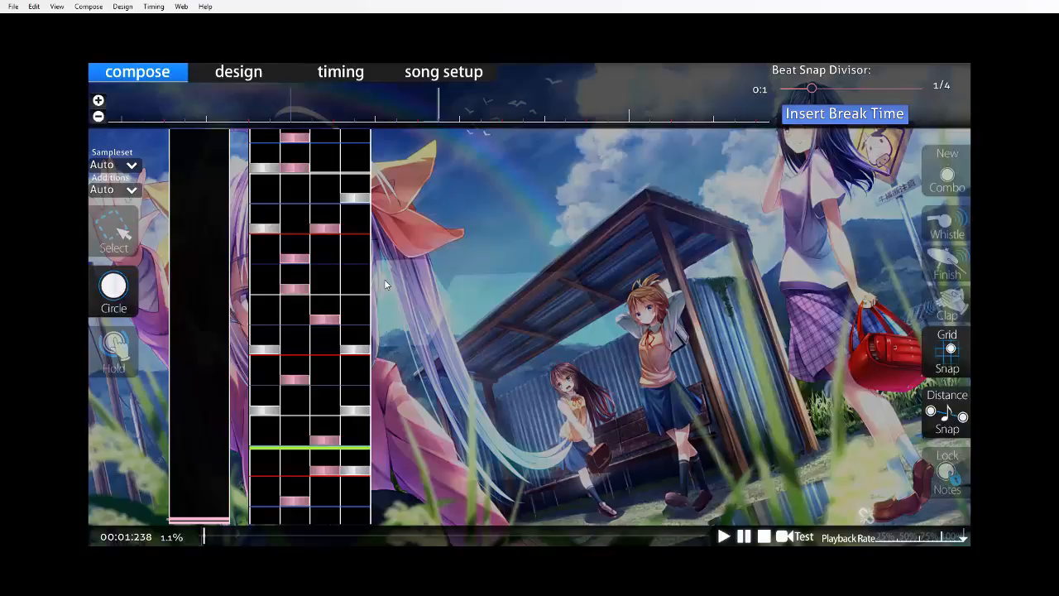
scroll(384, 281, up, 12)
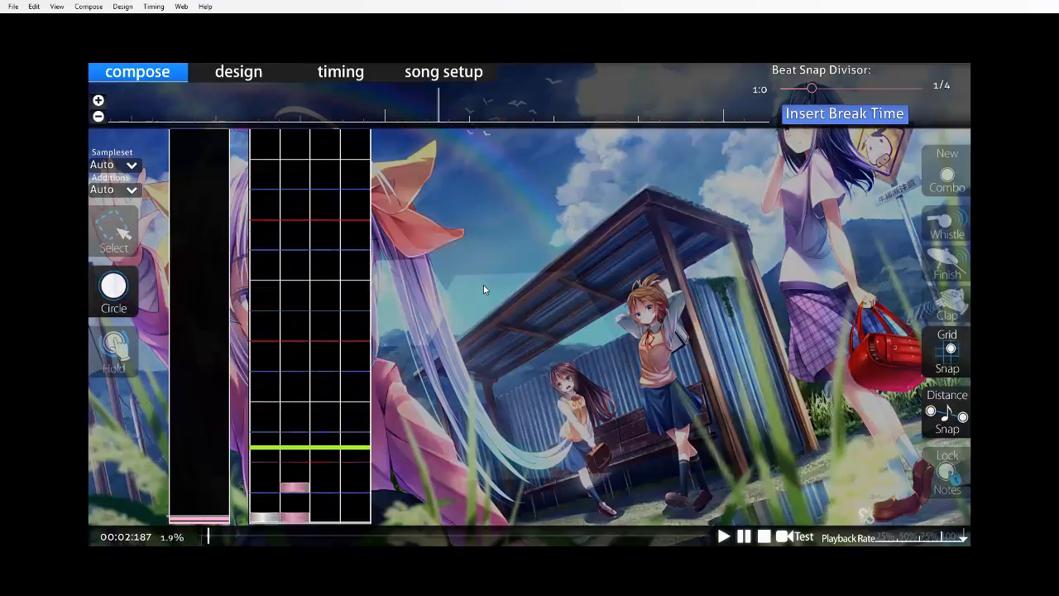
key(space)
scroll(483, 286, up, 20)
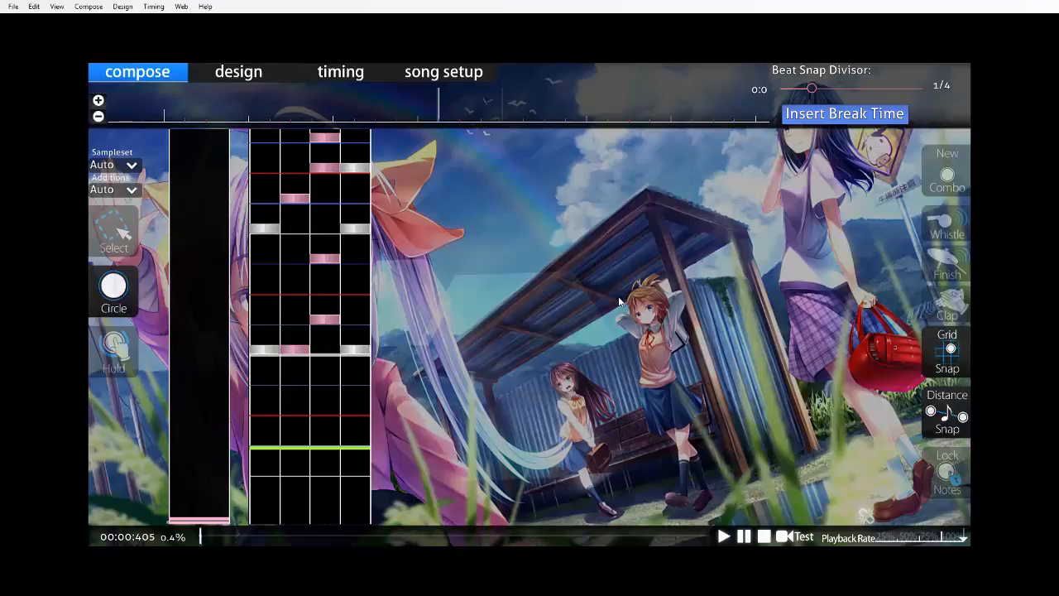
key(space)
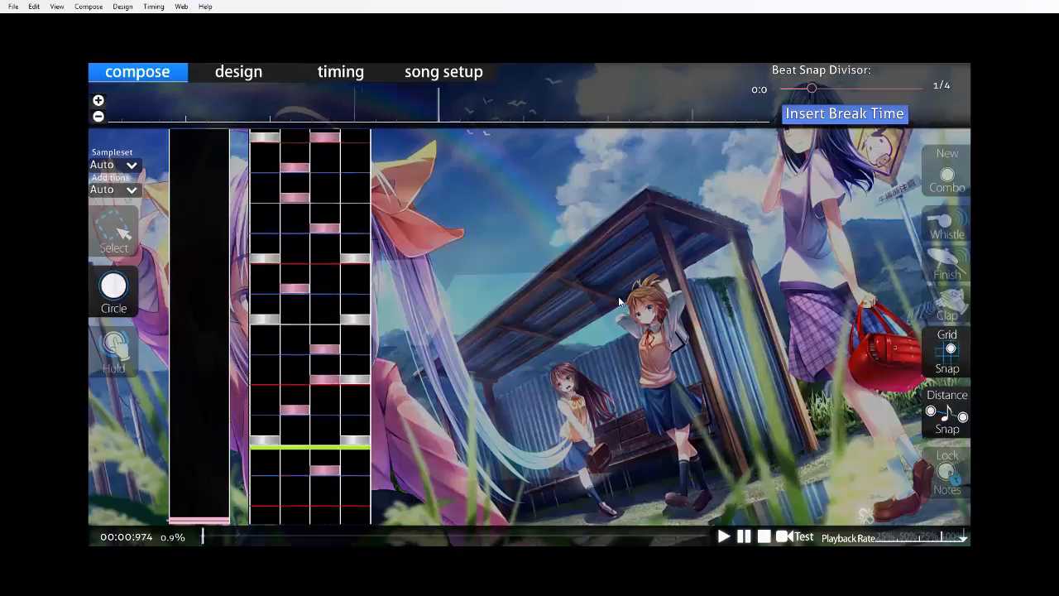
scroll(619, 301, up, 6)
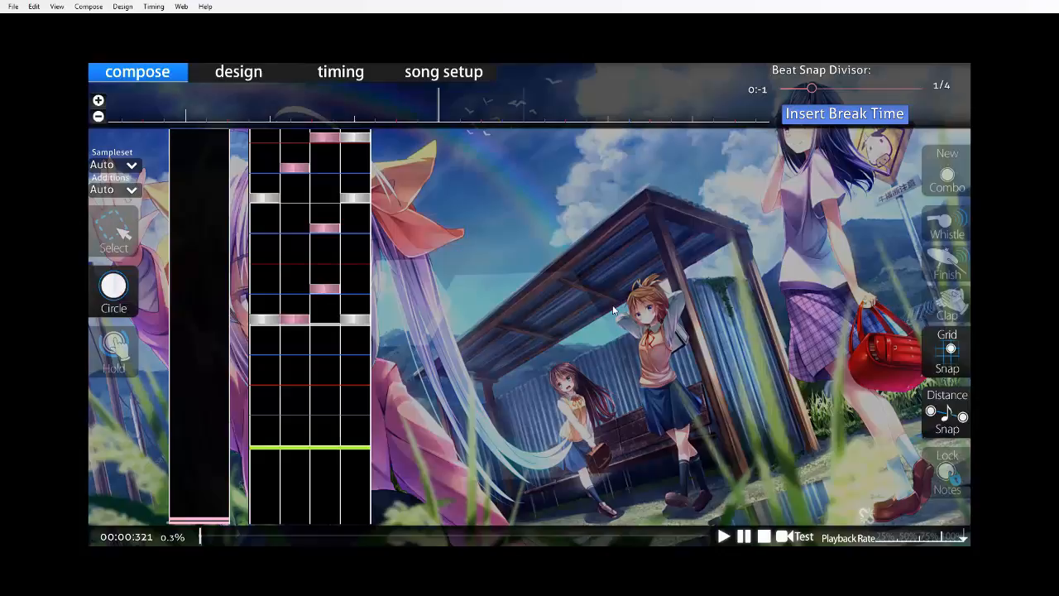
key(space)
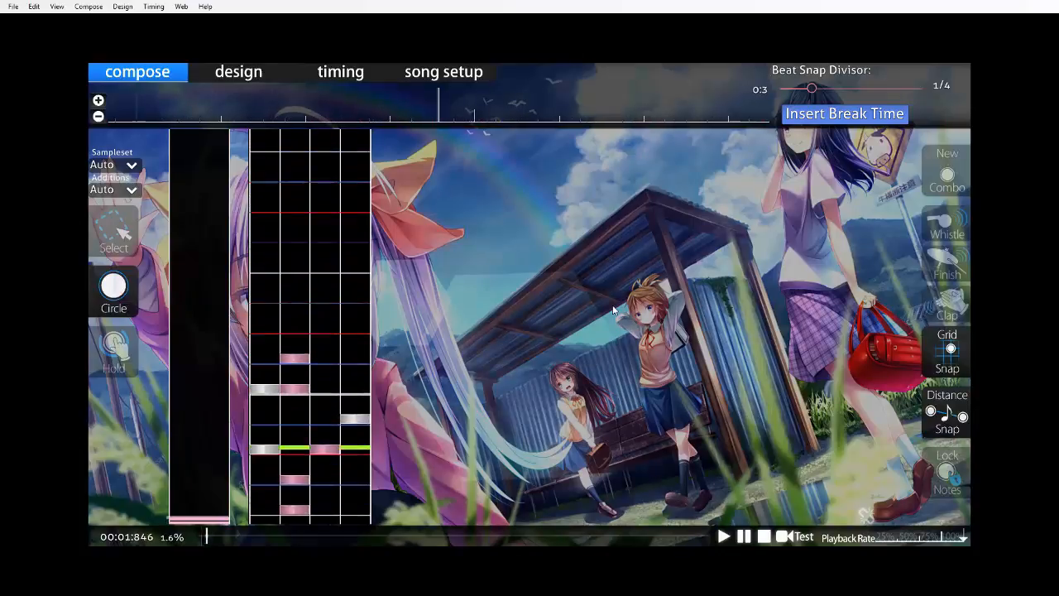
Save the beatmap and test play it from the start of the song.
key(ctrl+s)
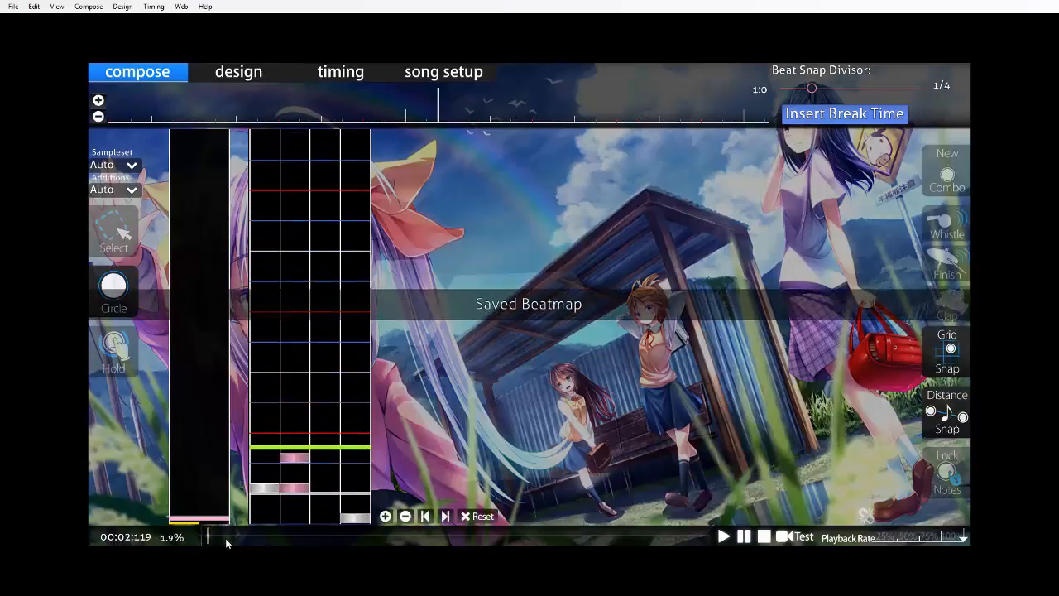
click(200, 539)
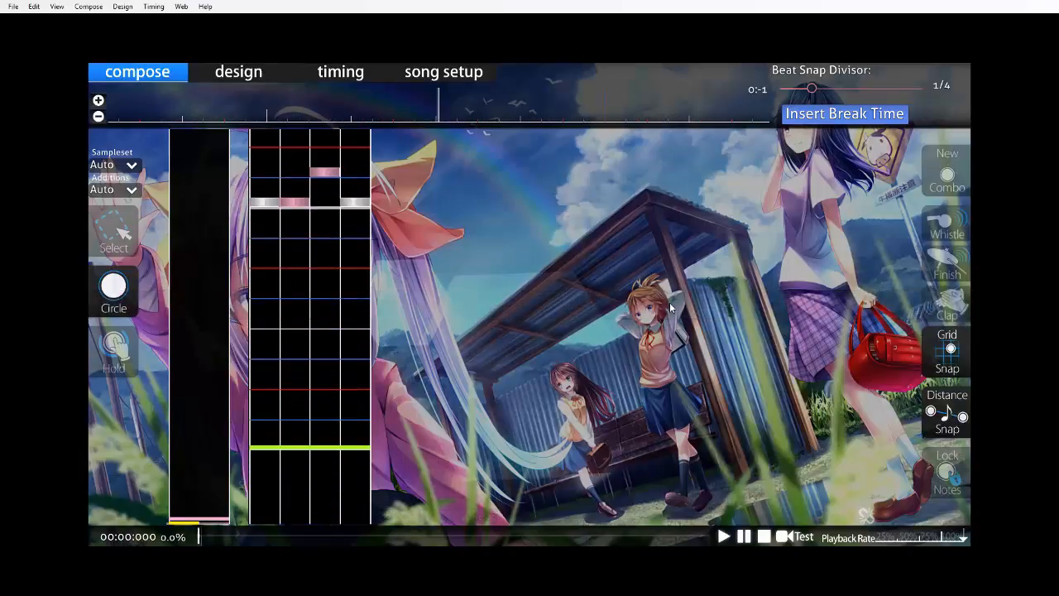
key(F5)
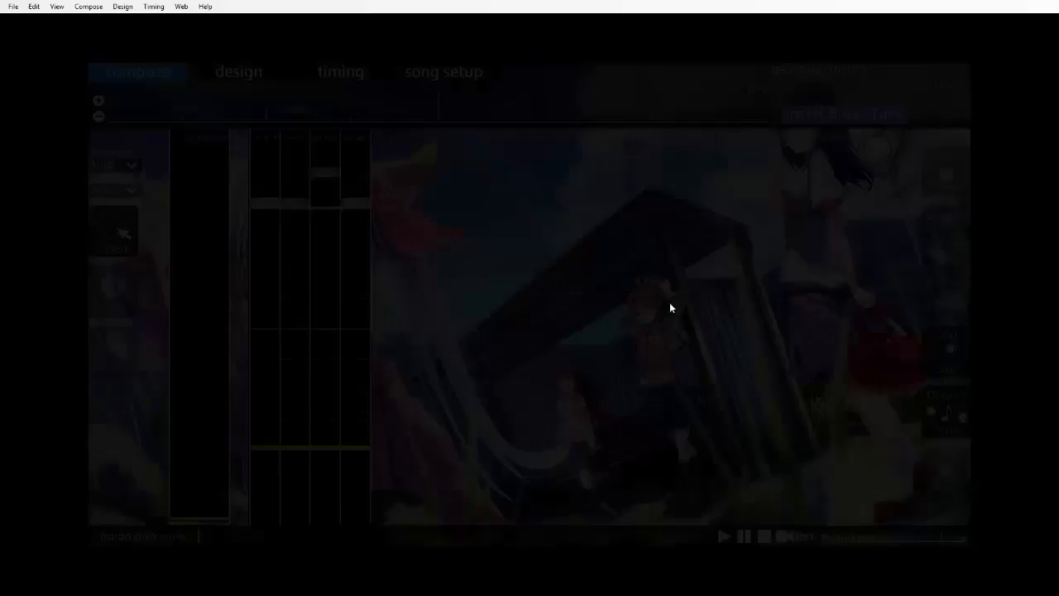
key(space)
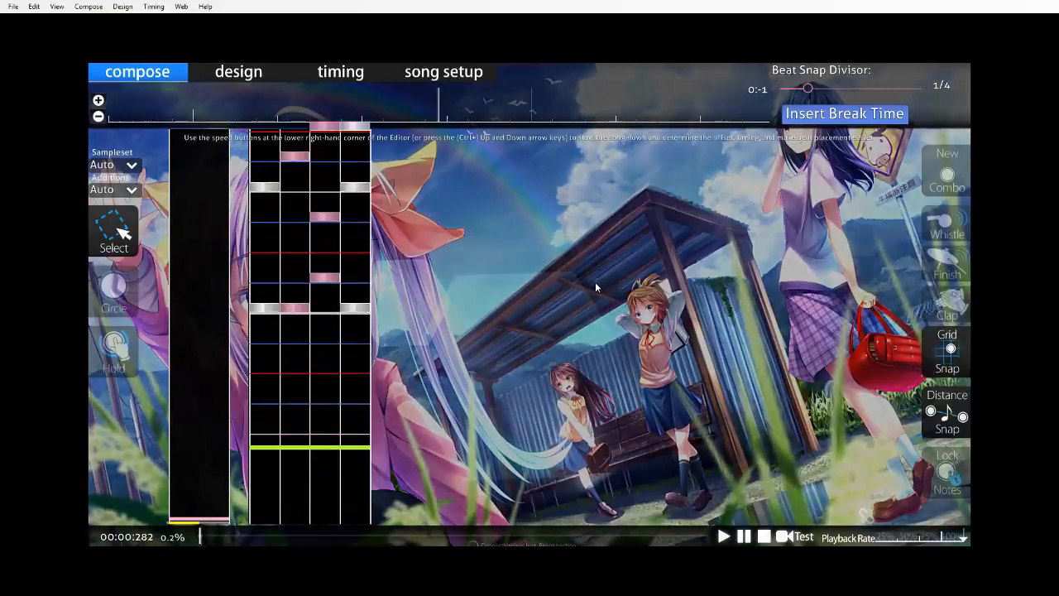
In the second measure, place circle notes in column 2 on the first beat's 3/4 and in columns 1 and 4 on the second beat.
click(113, 288)
scroll(338, 324, down, 6)
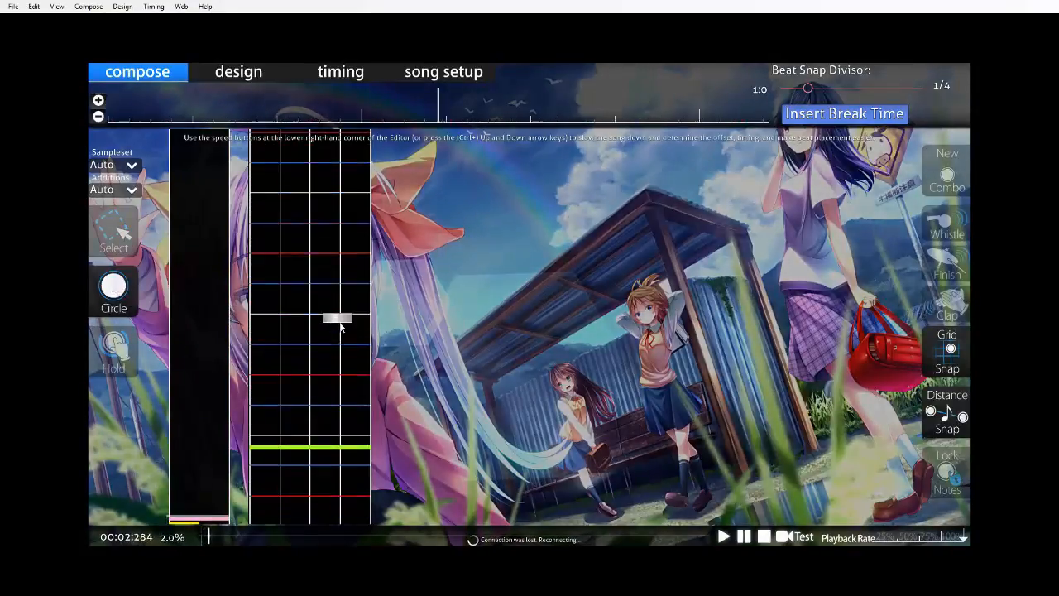
scroll(343, 319, up, 8)
scroll(318, 380, down, 5)
scroll(323, 381, up, 5)
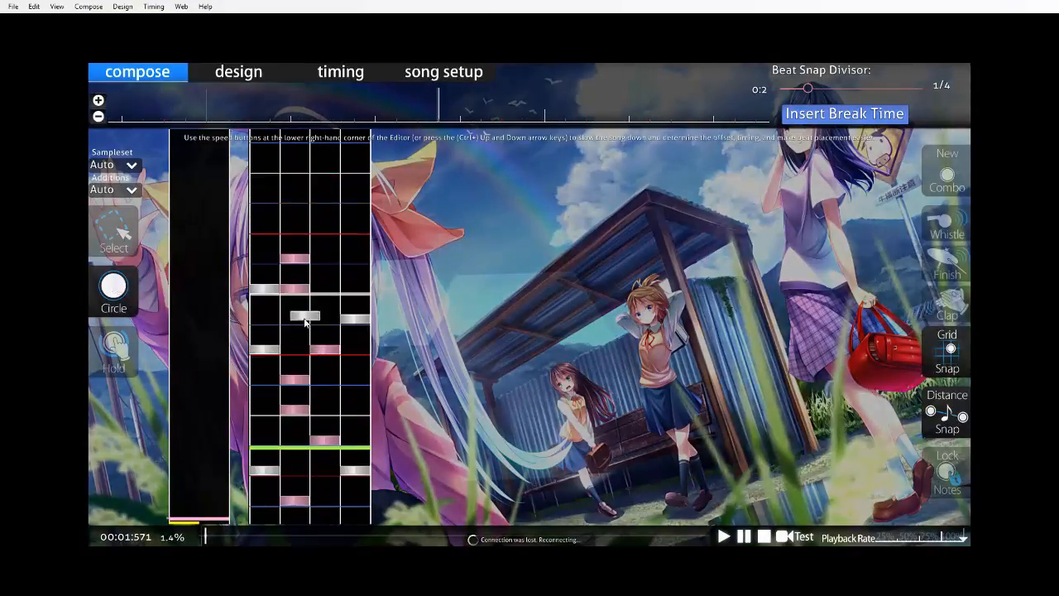
scroll(331, 279, down, 7)
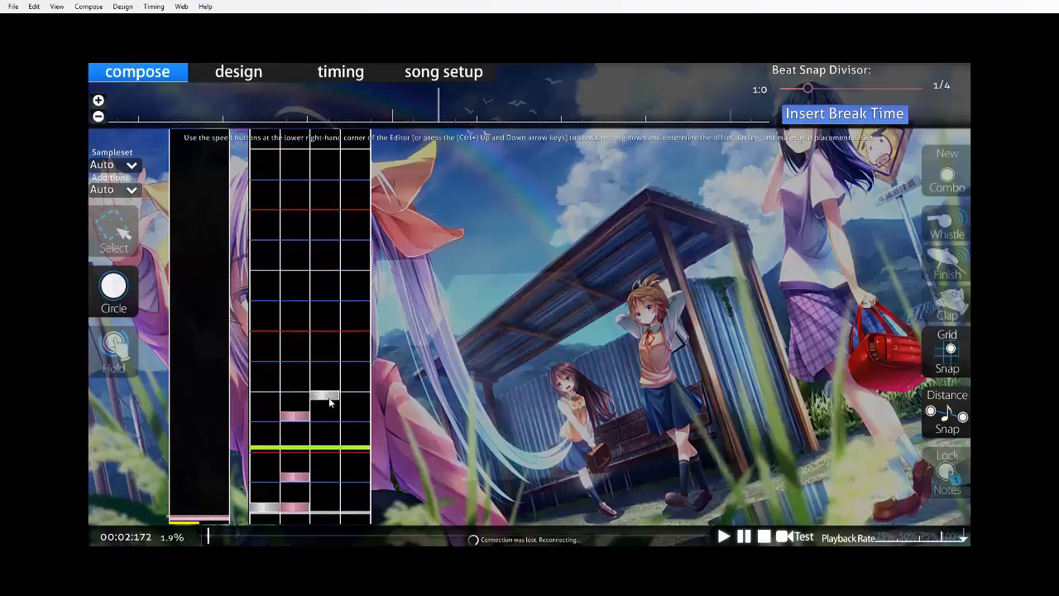
scroll(339, 385, up, 7)
scroll(341, 367, down, 9)
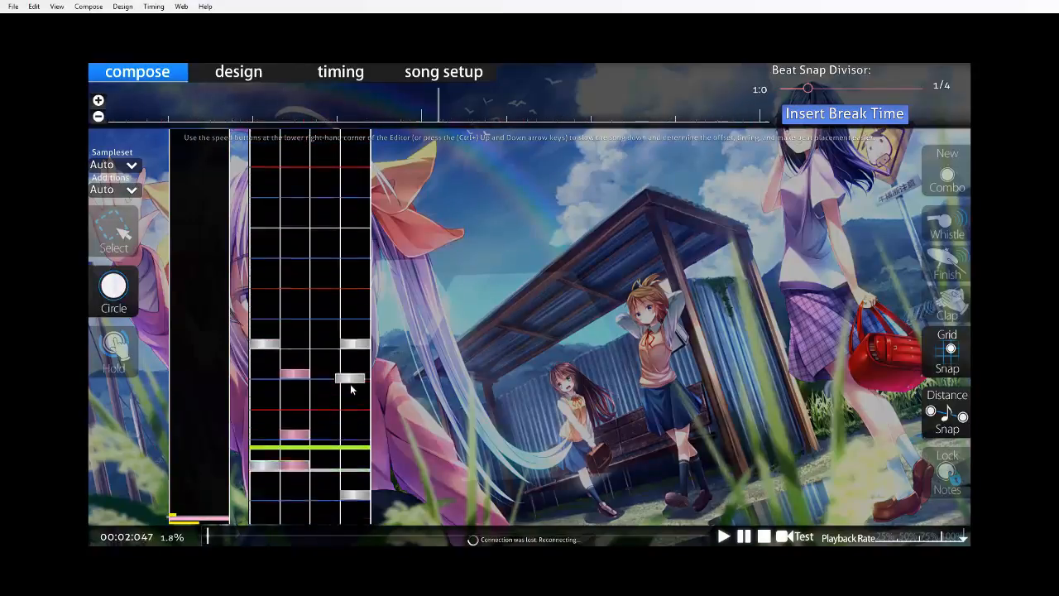
scroll(352, 421, down, 1)
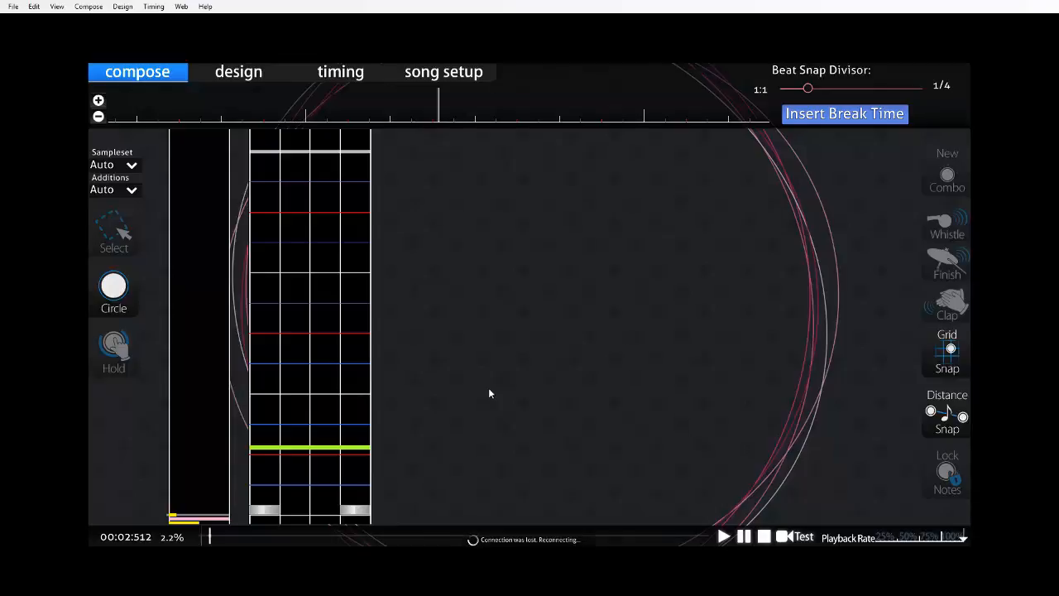
Place circle notes in columns 3, 1, 2, 1 and 2 at 1/4 intervals from the second beat's 1/4 to the third beat's 1/4.
key(x)
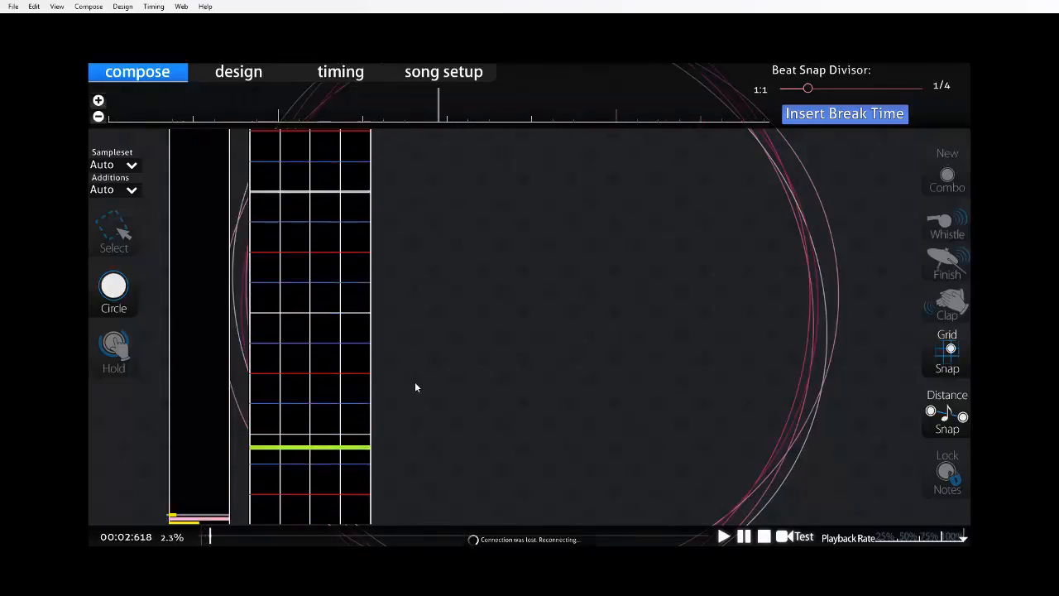
scroll(339, 381, up, 8)
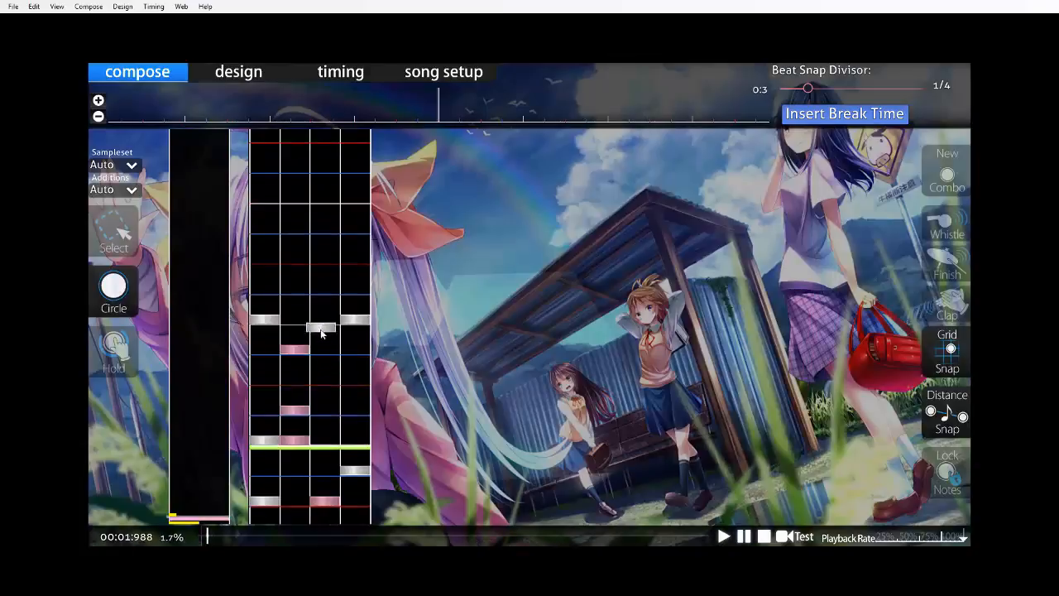
click(322, 294)
click(271, 263)
scroll(283, 331, down, 8)
click(290, 477)
click(255, 451)
click(291, 420)
scroll(291, 422, up, 1)
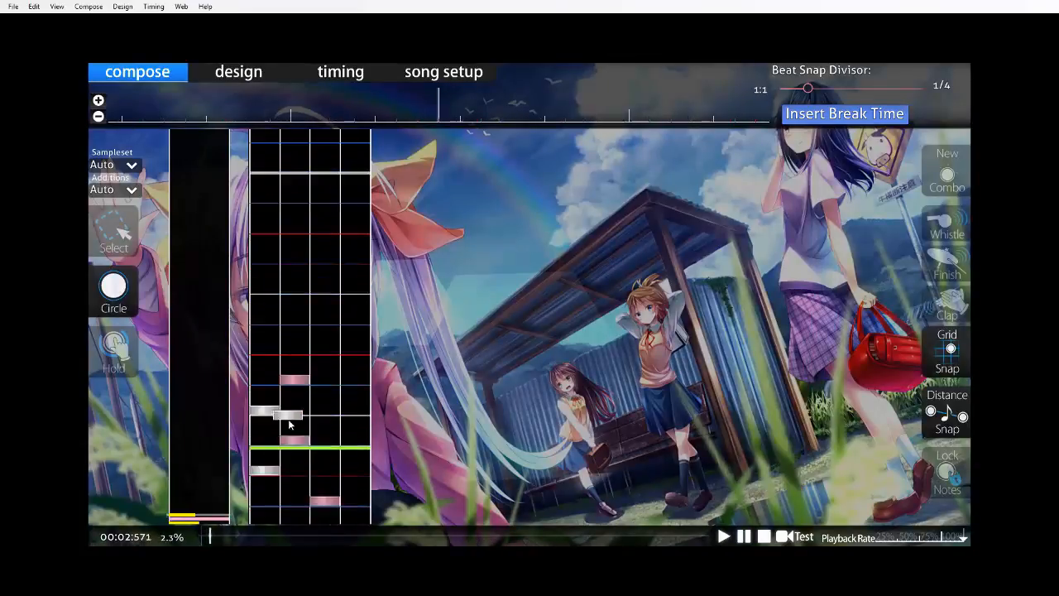
Replace the column 2 notes on the second beat's 3/4 and the third beat's 1/4 with circle notes in column 1.
scroll(329, 409, down, 2)
scroll(318, 393, up, 7)
right_click(286, 293)
click(265, 291)
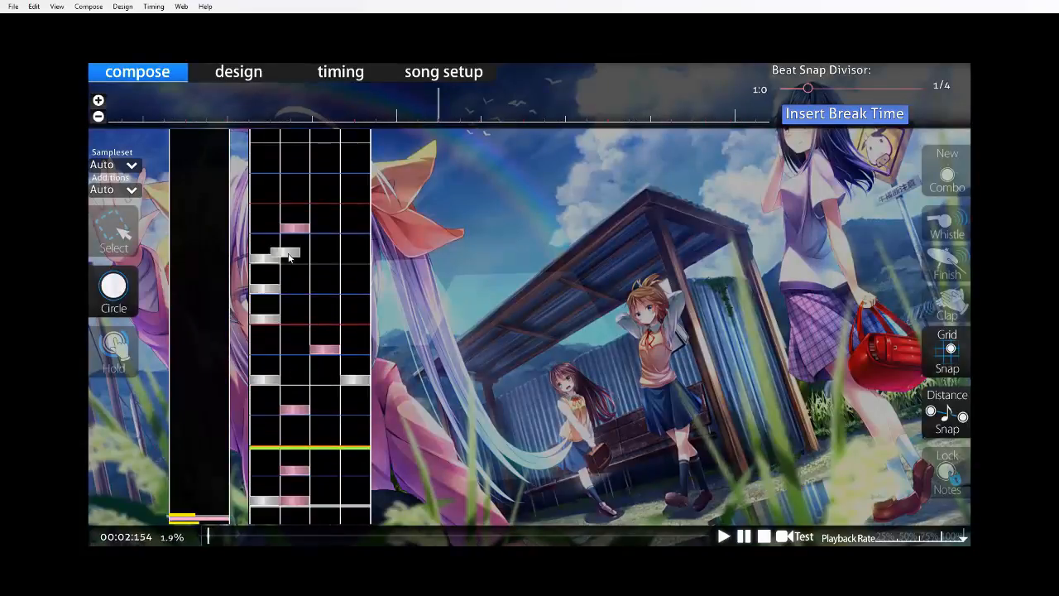
right_click(295, 228)
click(269, 230)
scroll(286, 232, down, 6)
scroll(311, 273, up, 4)
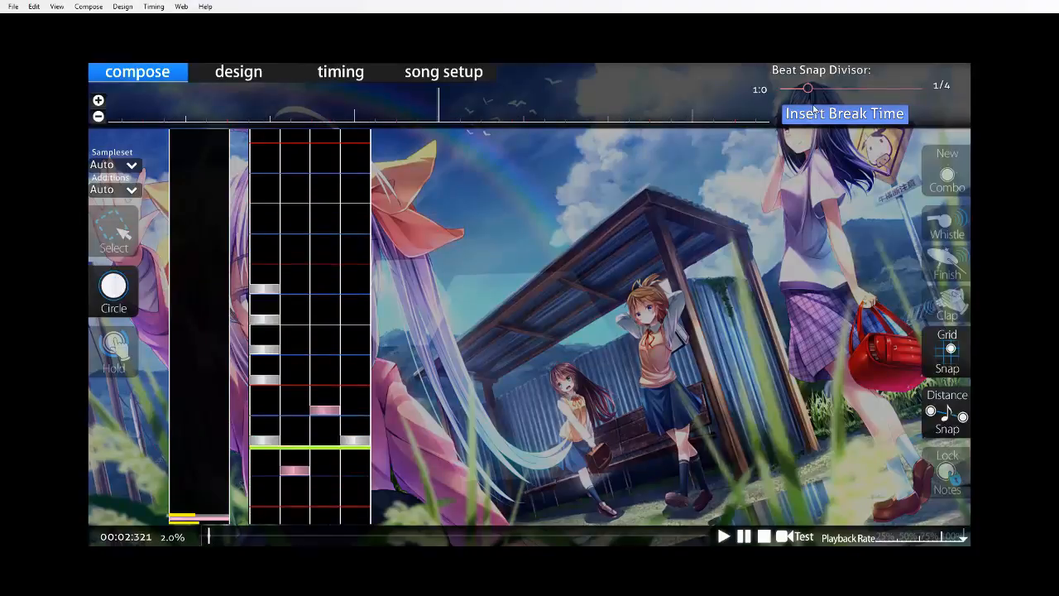
Set the beat snap divisor to 1/8 and place third-beat circle notes in column 2 on 3/8, column 3 on 1/2 and column 4 on 3/4.
drag(808, 88, 847, 88)
scroll(326, 367, down, 15)
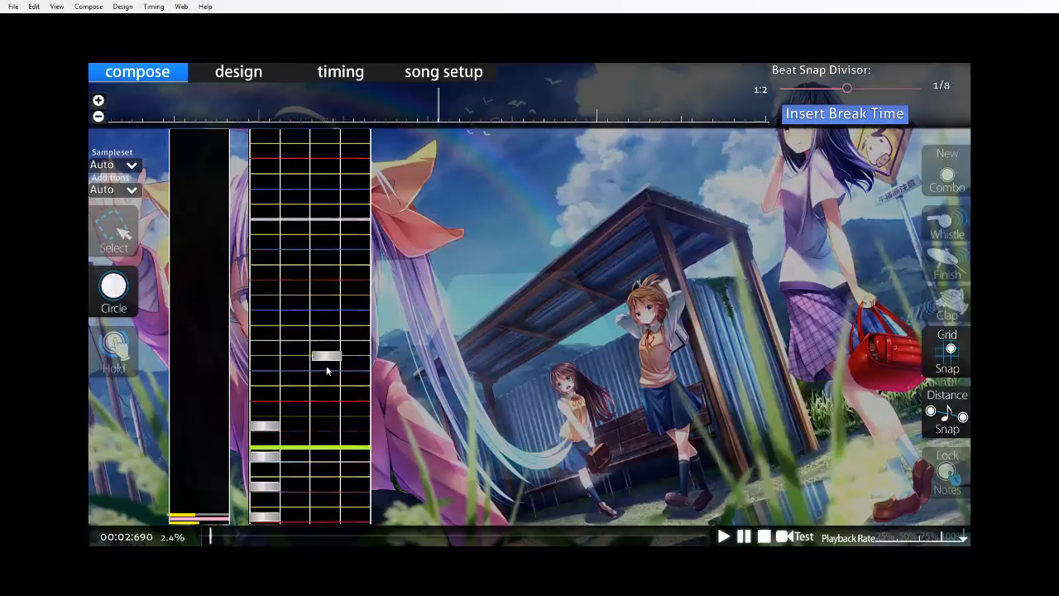
click(289, 500)
click(321, 488)
scroll(331, 486, up, 12)
Set the playback rate to 25% and play back the second measure to examine how its notes fit the music.
click(885, 539)
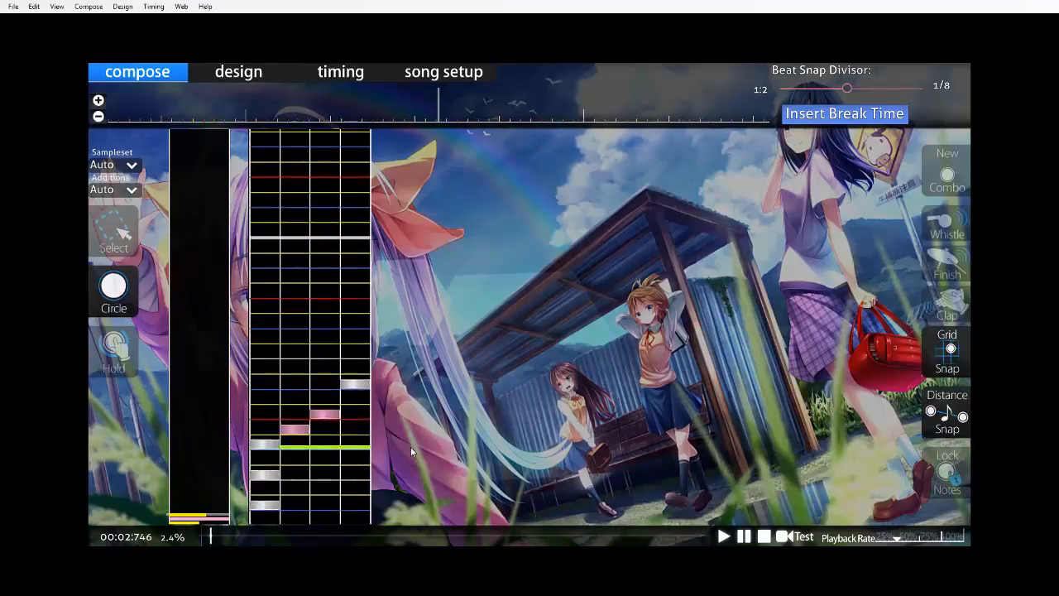
scroll(248, 490, up, 4)
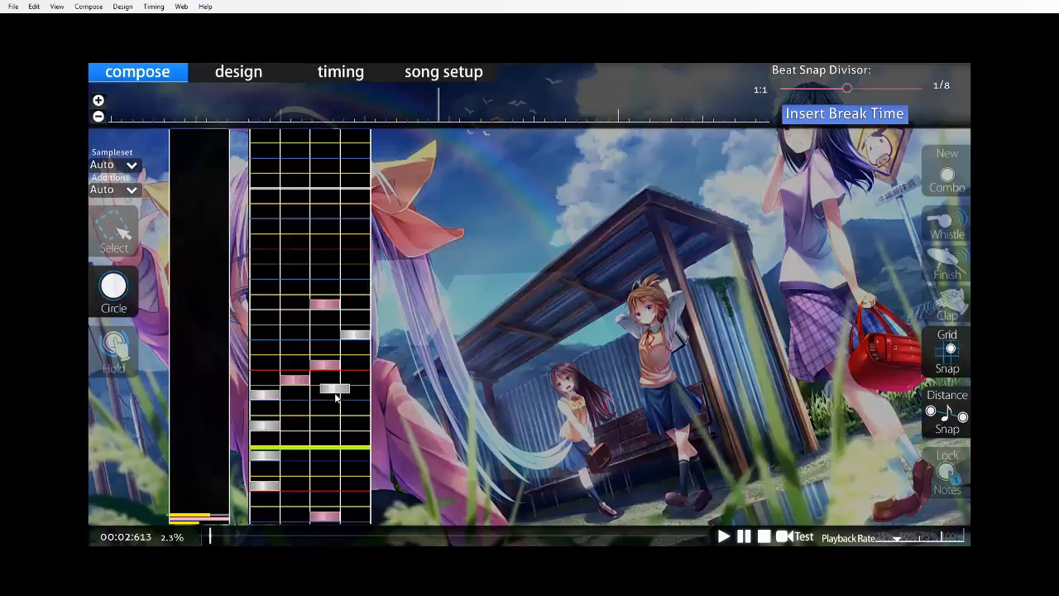
scroll(395, 399, down, 5)
scroll(392, 403, up, 7)
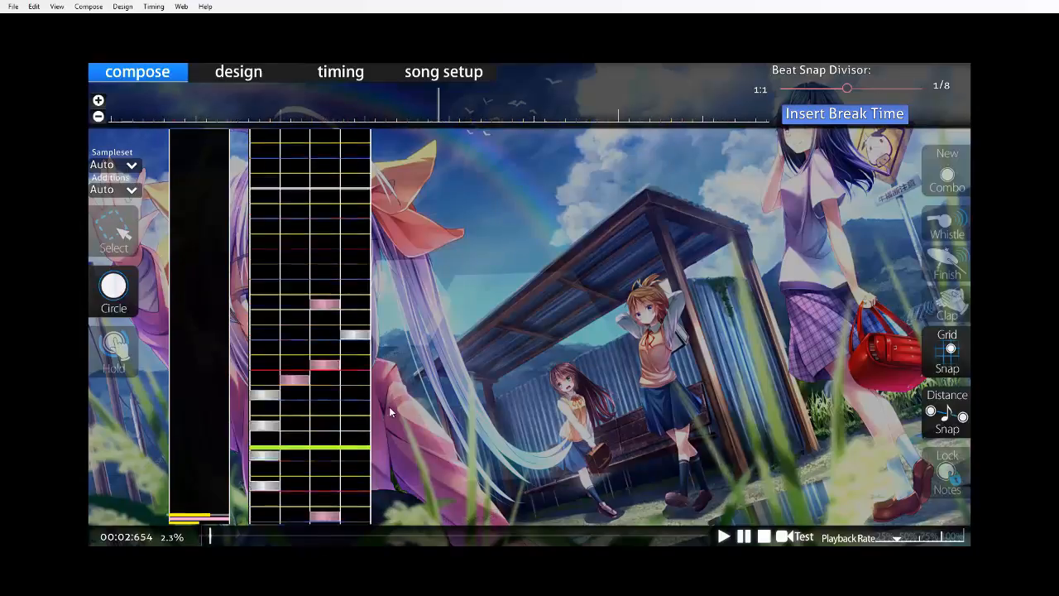
scroll(387, 401, up, 4)
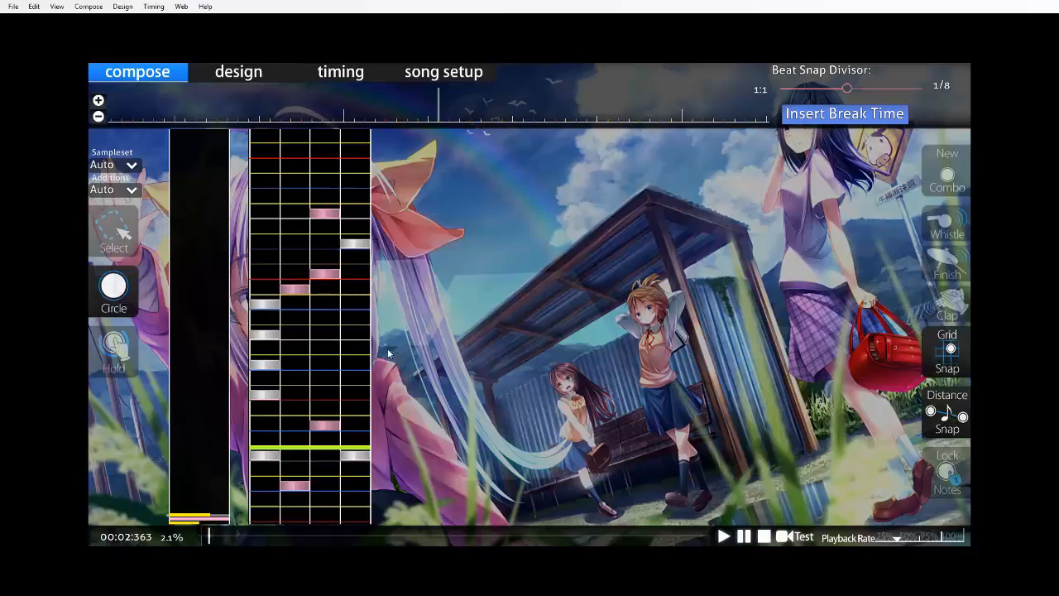
scroll(373, 323, up, 2)
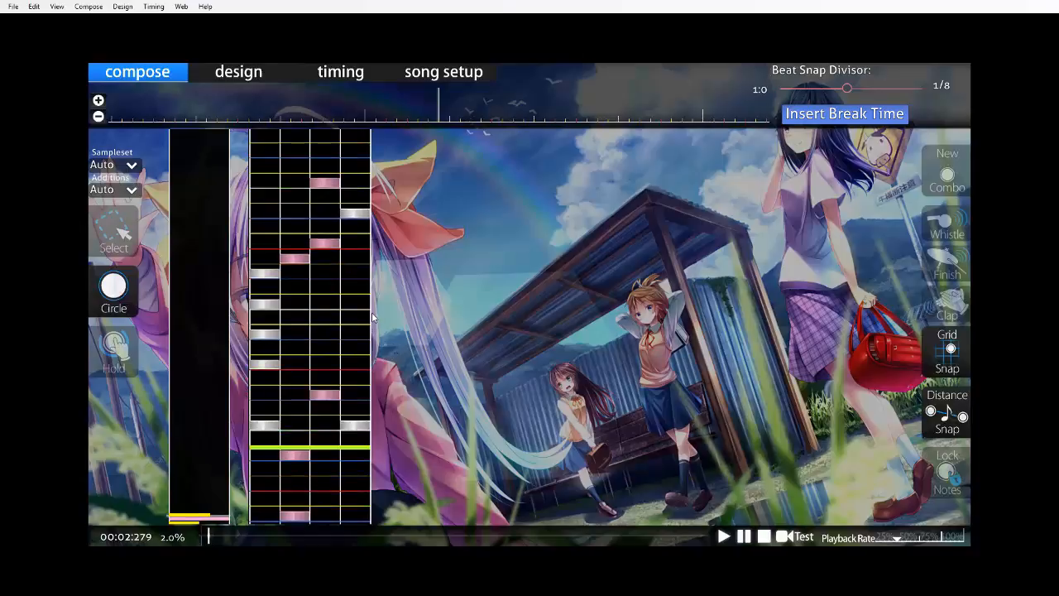
key(space)
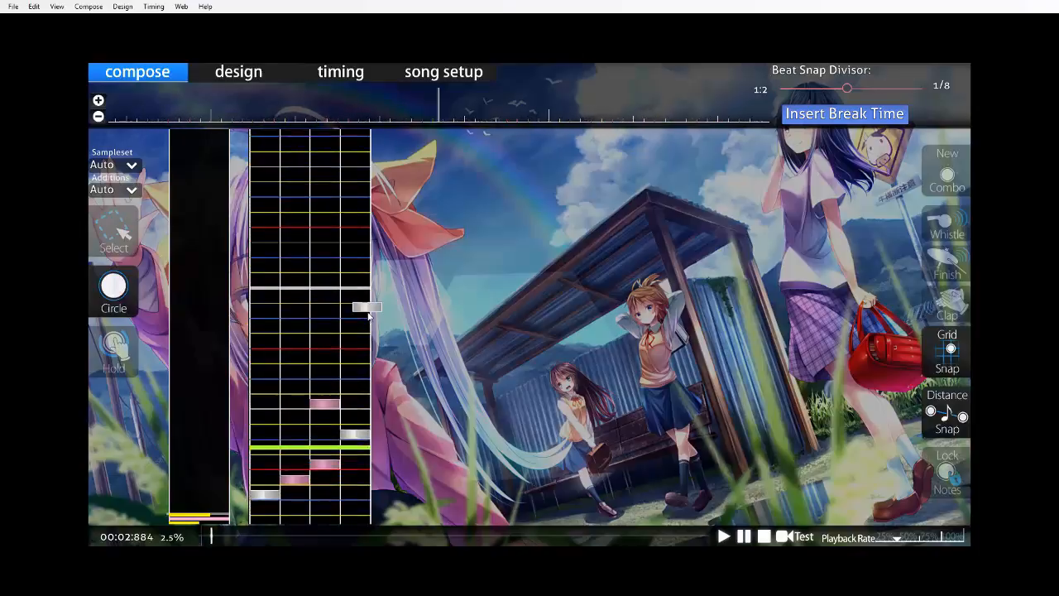
Place hold notes in column 3 over the fourth beat's first half and column 2 over its second, ending on circles in columns 1, 3 and 4.
scroll(306, 413, up, 5)
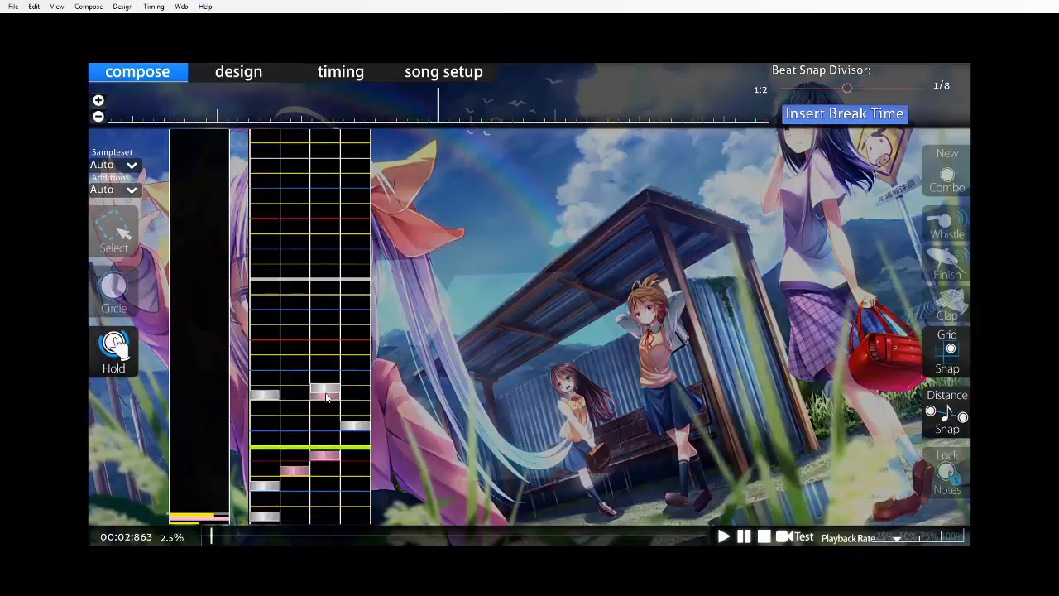
drag(327, 397, 330, 412)
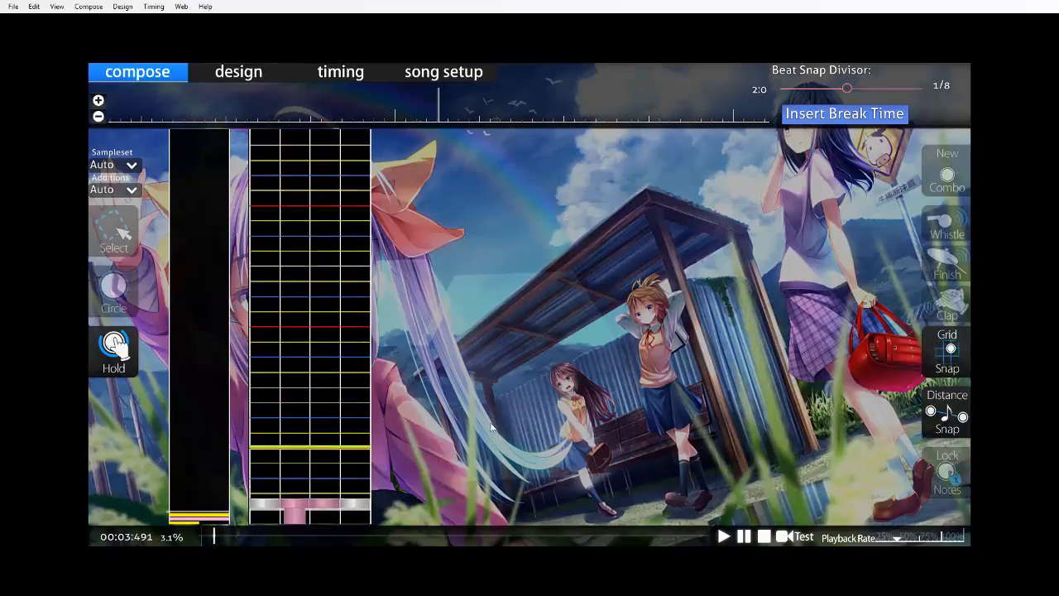
Save the beatmap and test play both mapped measures from the start of the song.
scroll(476, 449, up, 8)
key(ctrl+s)
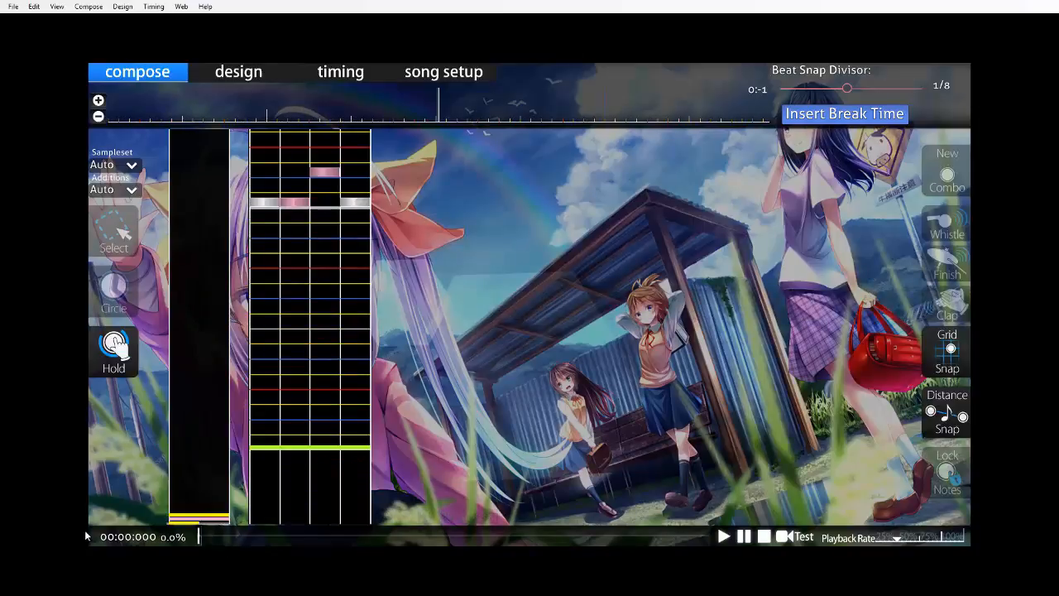
key(F5)
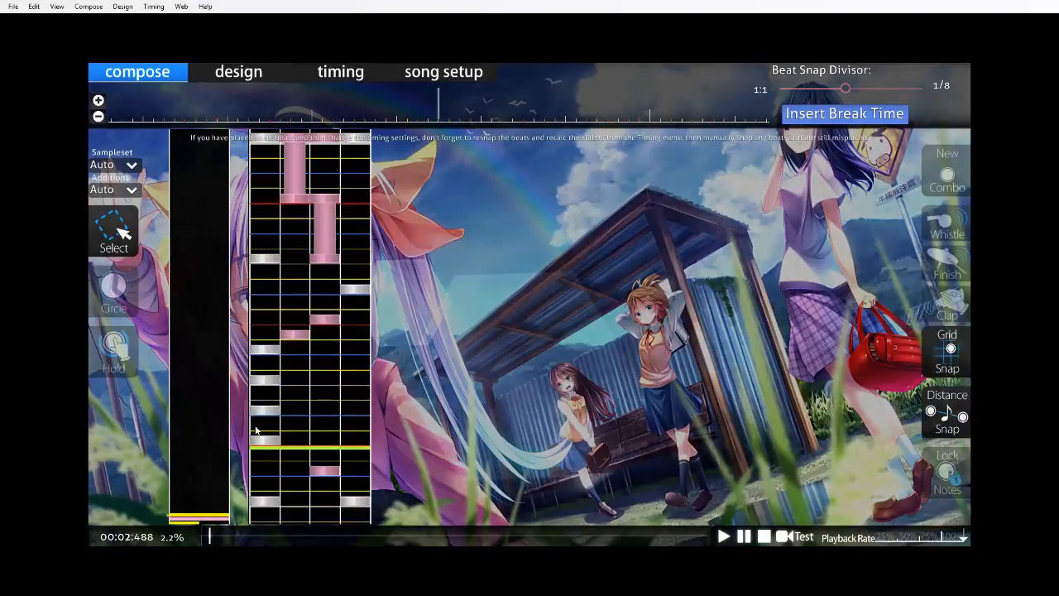
In the second measure, move the notes on the second beat's 1/4 and 3/4 to column 2 and the third beat's 1/4 note to column 4.
scroll(318, 362, down, 5)
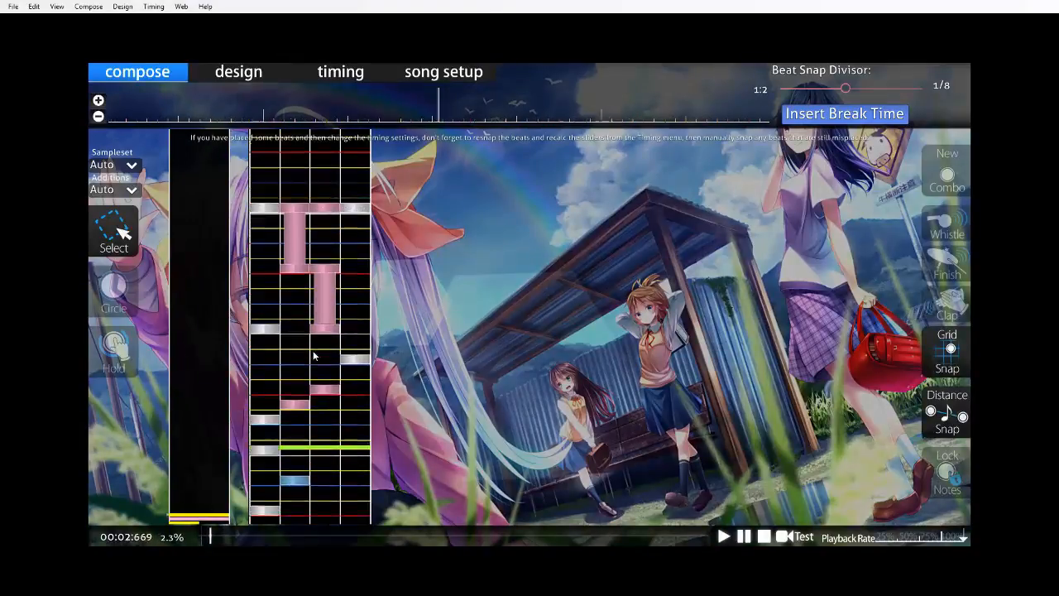
scroll(289, 406, up, 2)
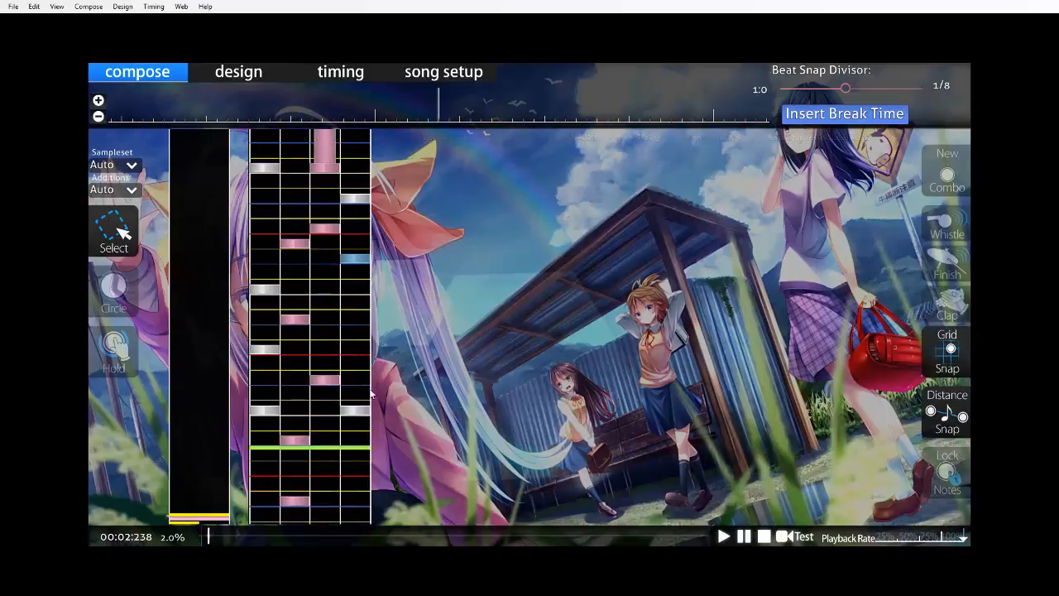
drag(330, 383, 300, 383)
scroll(335, 386, down, 14)
scroll(354, 399, up, 13)
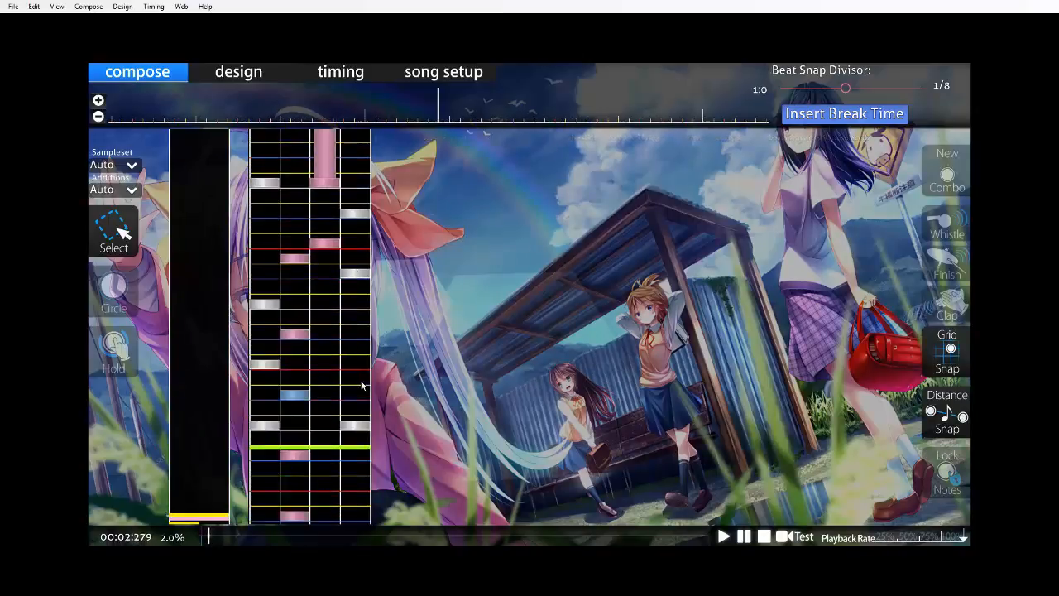
Swap the columns of the third beat's 3/8 and 1/2 notes, putting them in columns 3 and 2 respectively.
scroll(362, 383, down, 9)
scroll(364, 382, down, 5)
scroll(361, 401, up, 5)
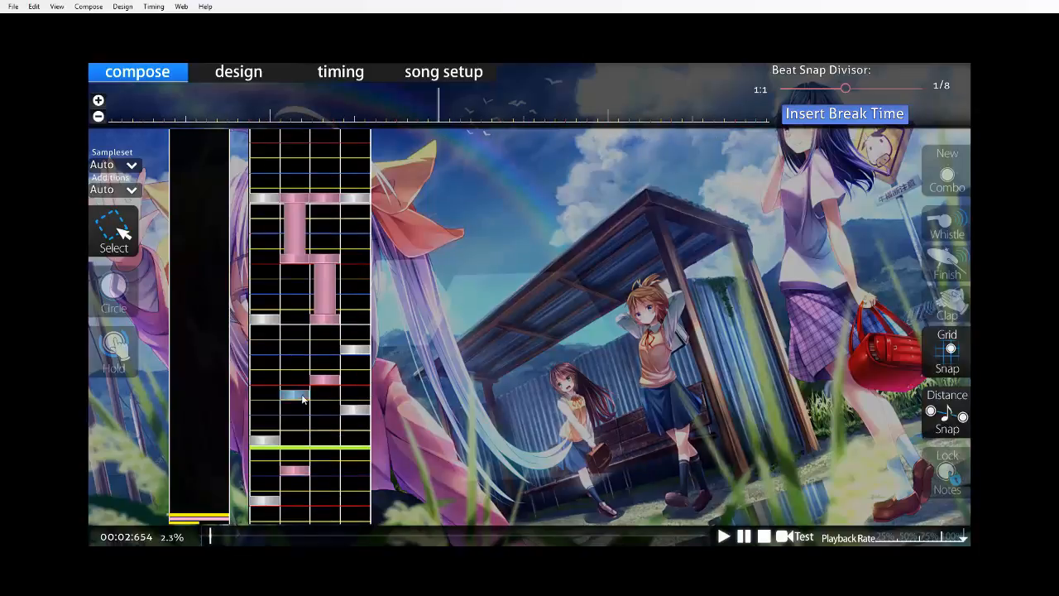
scroll(375, 342, down, 12)
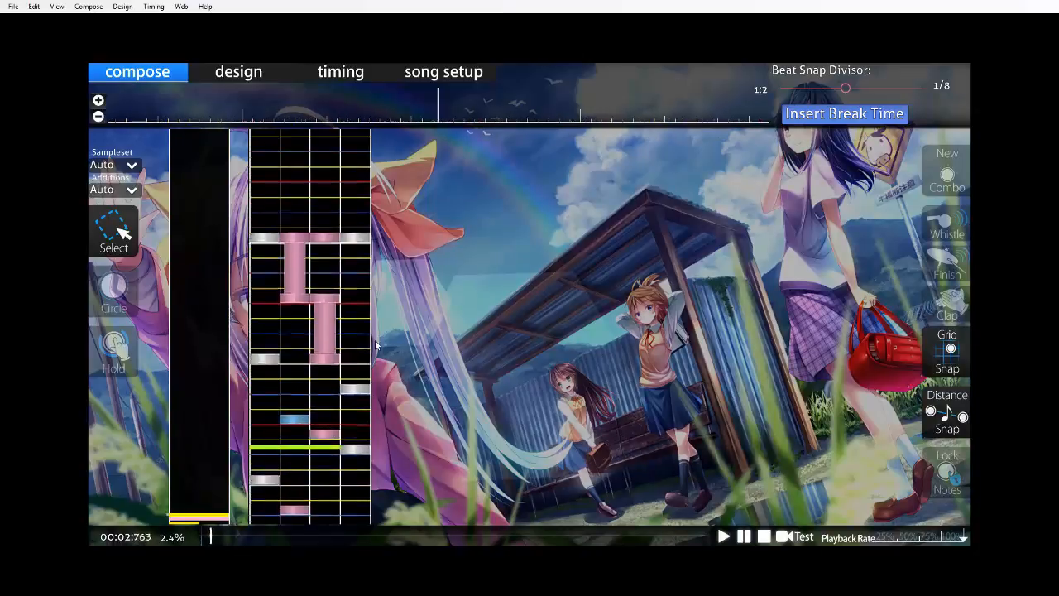
scroll(348, 355, up, 9)
Move the third beat's 3/4 note to column 1 and replace the fourth beat's column 1 circle with one in column 4.
drag(350, 386, 265, 384)
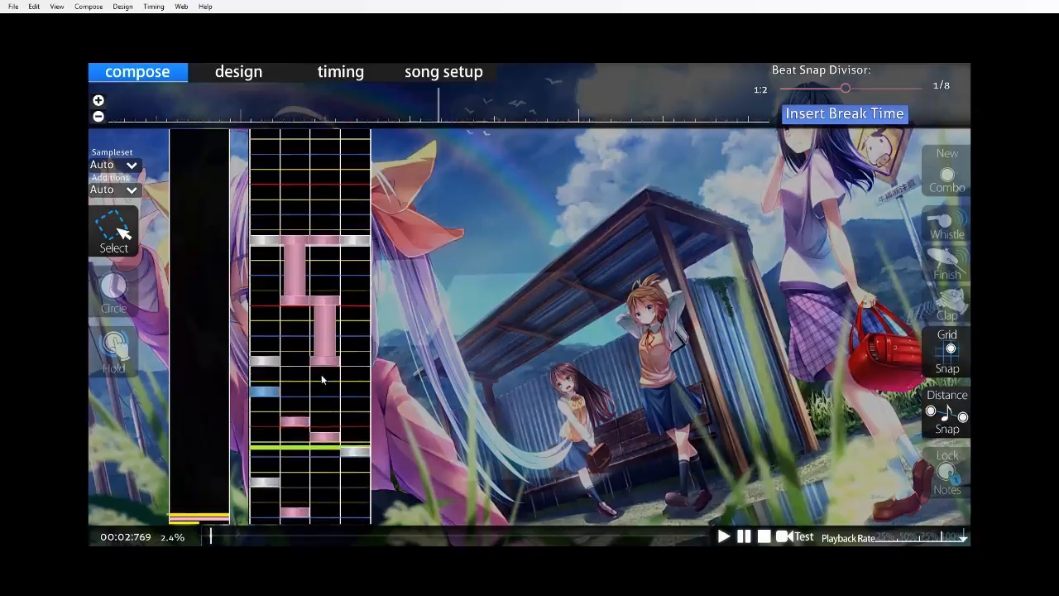
scroll(321, 374, down, 9)
scroll(312, 369, up, 7)
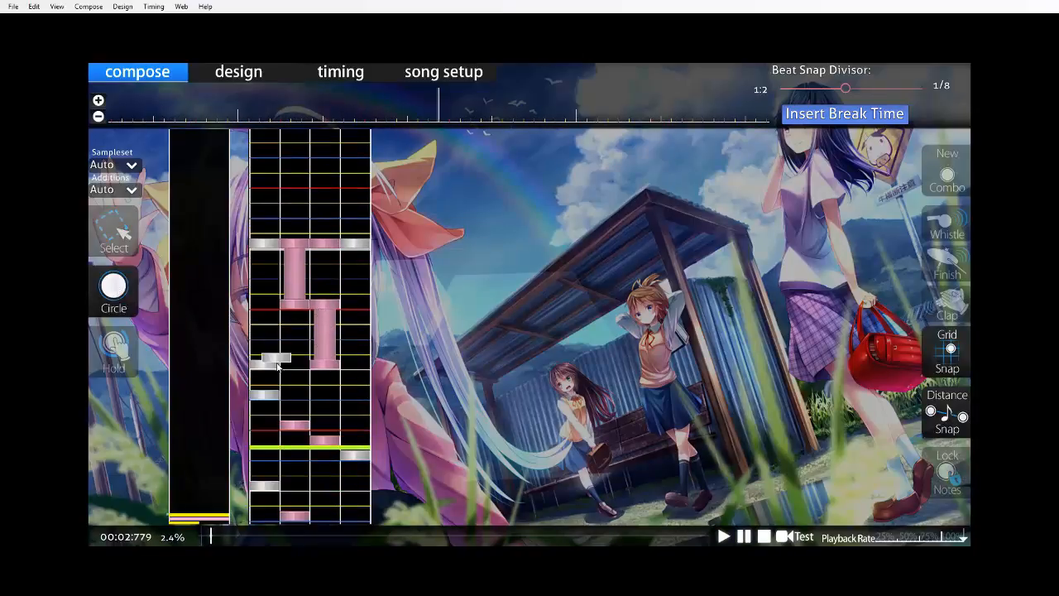
scroll(430, 328, down, 20)
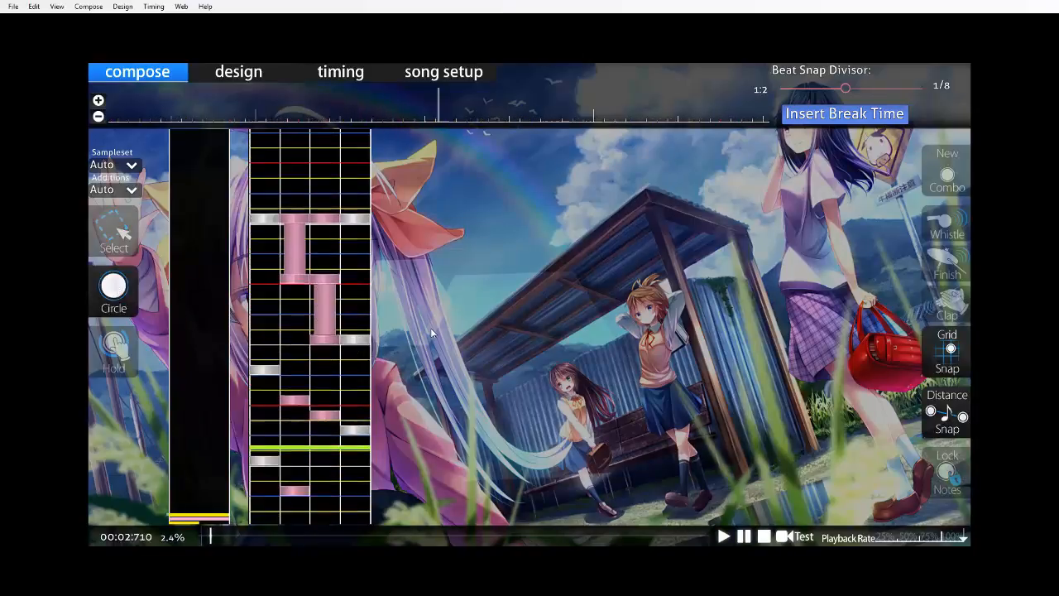
Test play the rearranged second measure from the start of the song and return to the editor.
key(F5)
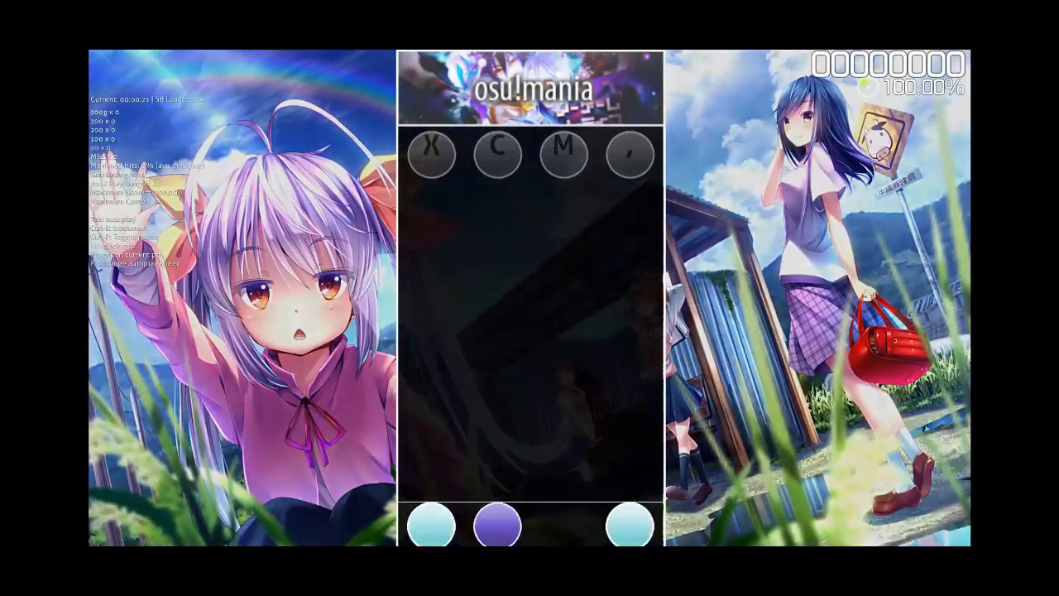
key(x)
key(c)
key(comma)
key(m)
key(m)
key(x)
key(comma)
key(c)
key(m)
key(comma)
key(x)
key(comma)
key(c)
key(x)
key(comma)
key(m)
key(c)
key(x)
key(m)
key(comma)
key(x)
key(c)
key(c)
key(c)
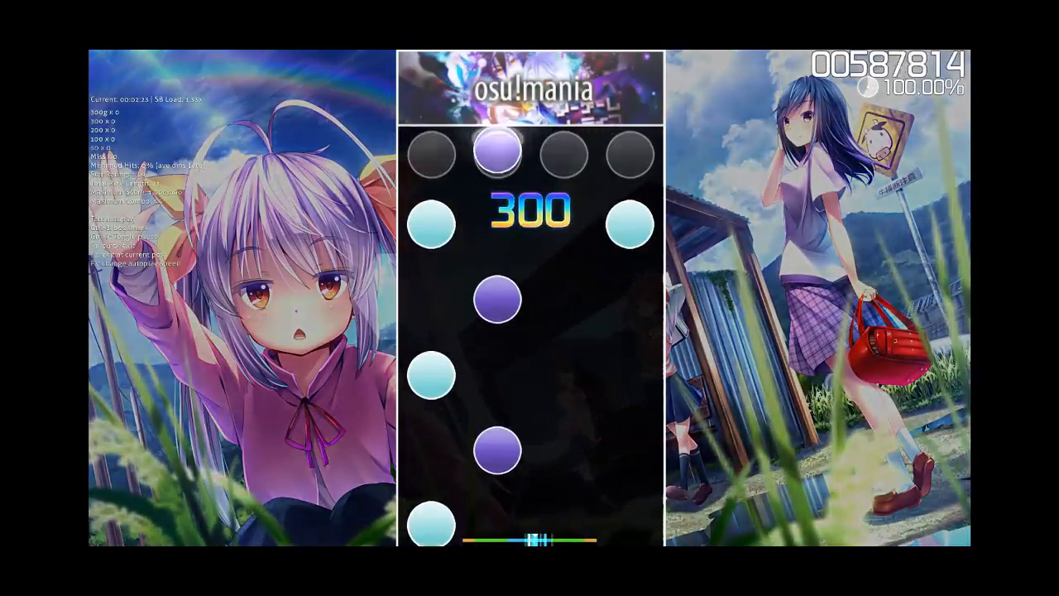
key(x)
key(comma)
key(c)
key(x)
key(c)
key(x)
key(comma)
key(m)
key(c)
key(x)
key(comma)
key(m)
key(c)
key(x)
key(m)
key(comma)
key(Escape)
key(Escape)
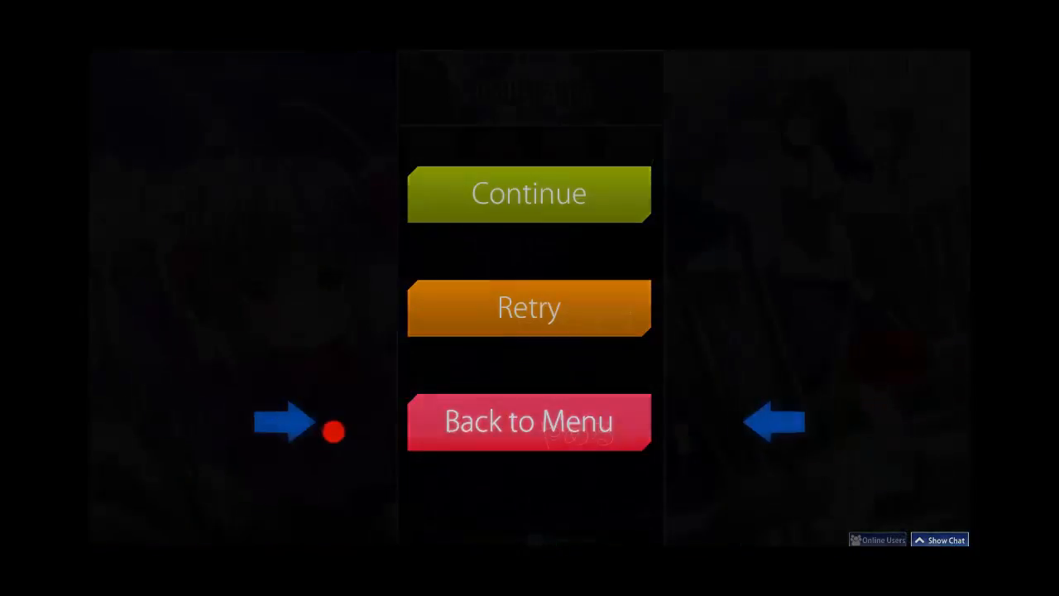
Replace the column 2 circle note on the second measure's second-beat 1/4 with one in column 3.
scroll(356, 242, down, 1)
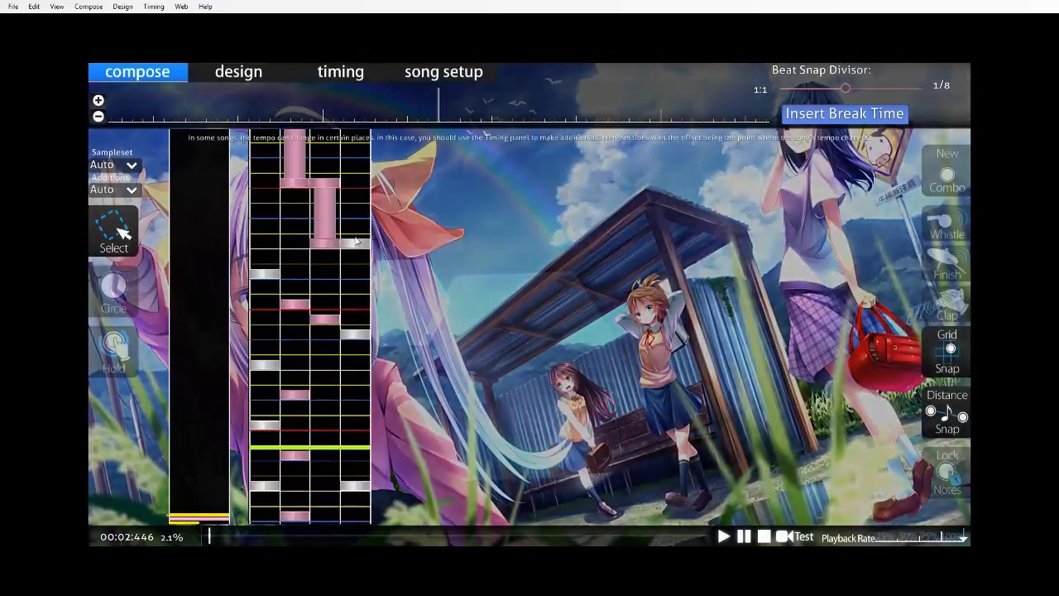
scroll(292, 356, down, 8)
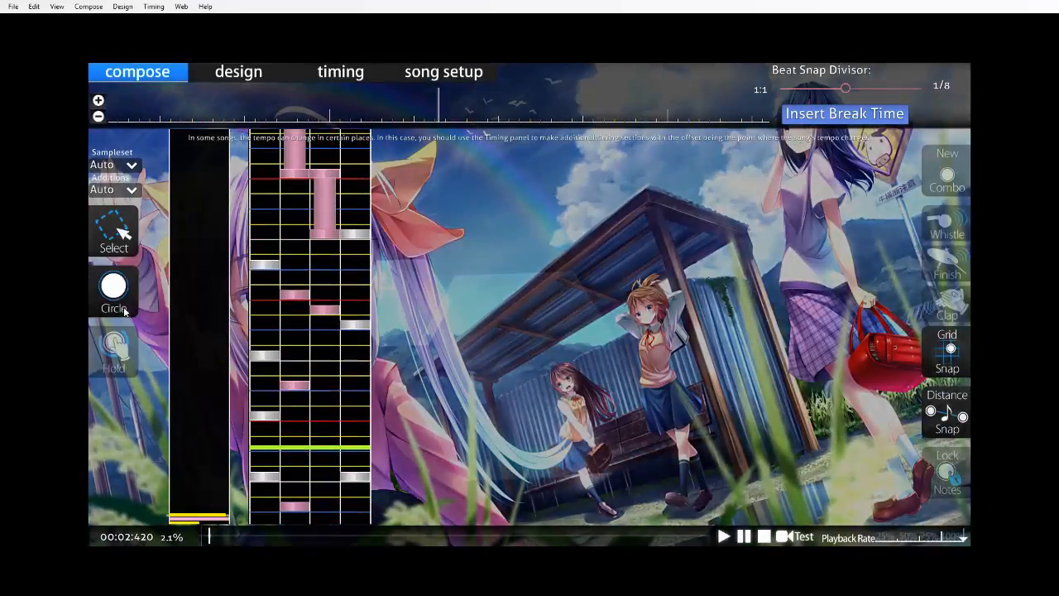
scroll(370, 444, down, 12)
scroll(364, 437, up, 4)
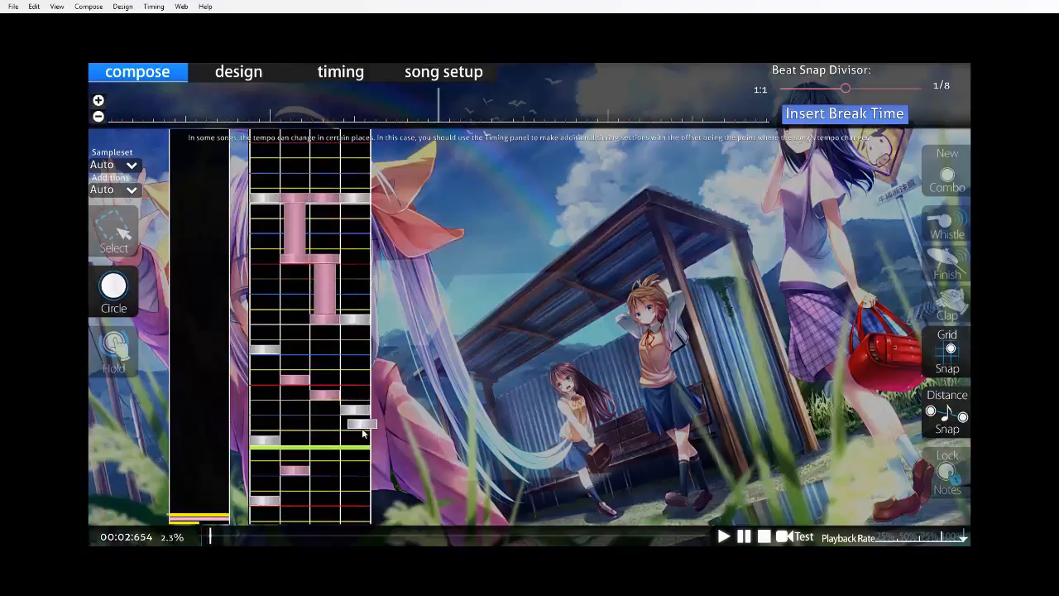
scroll(364, 426, down, 13)
Save the beatmap, test play it again from the opening with the corrected note and return to the editor.
key(F5)
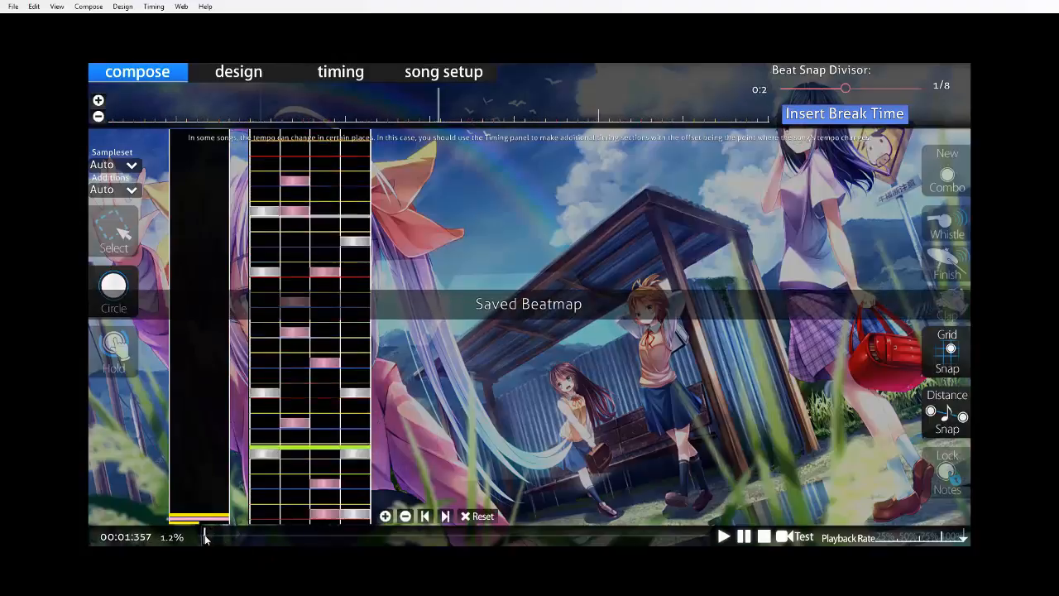
key(x)
key(c)
key(m)
key(comma)
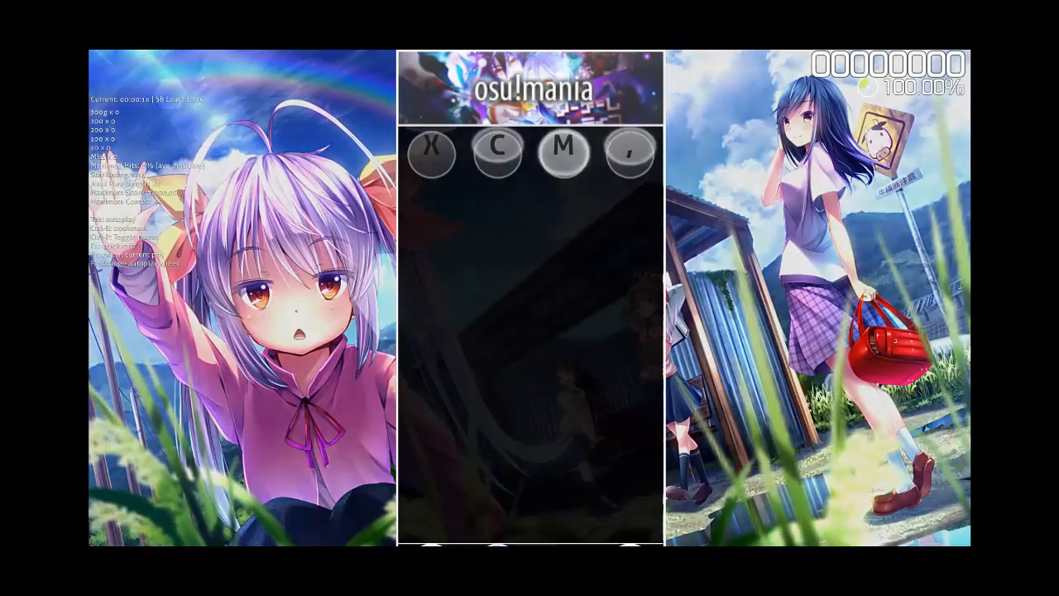
key(x)
key(comma)
key(m)
key(m)
key(x)
key(comma)
key(c)
key(x)
key(comma)
key(m)
key(x)
key(comma)
key(c)
key(x)
key(comma)
key(m)
key(c)
key(c)
key(x)
key(m)
key(comma)
key(x)
key(c)
key(c)
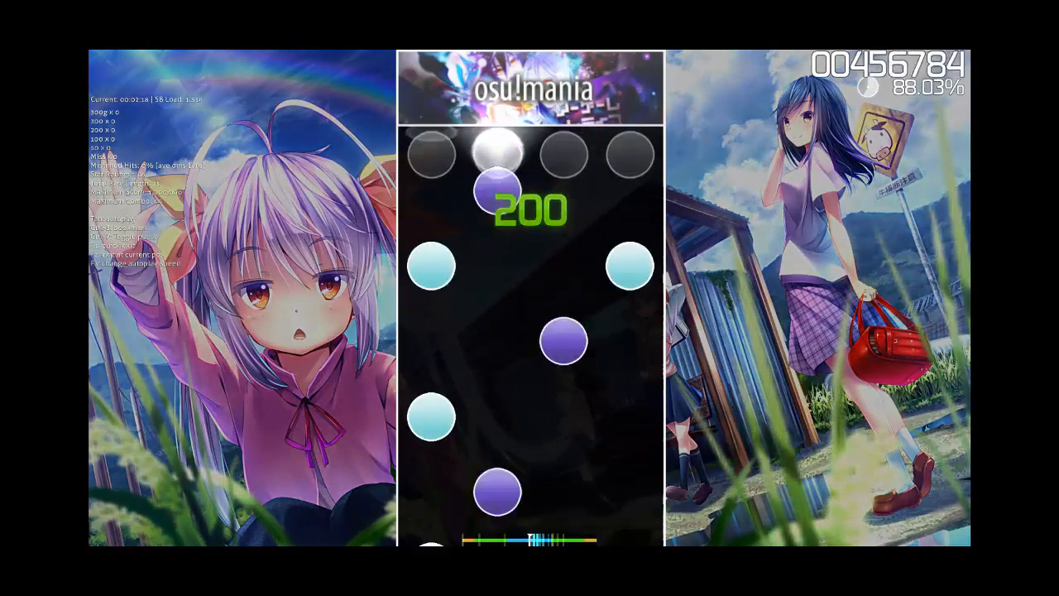
key(c)
key(x)
key(comma)
key(m)
key(x)
key(c)
key(x)
key(comma)
key(m)
key(c)
key(x)
key(m)
key(comma)
key(c)
key(Escape)
key(Escape)
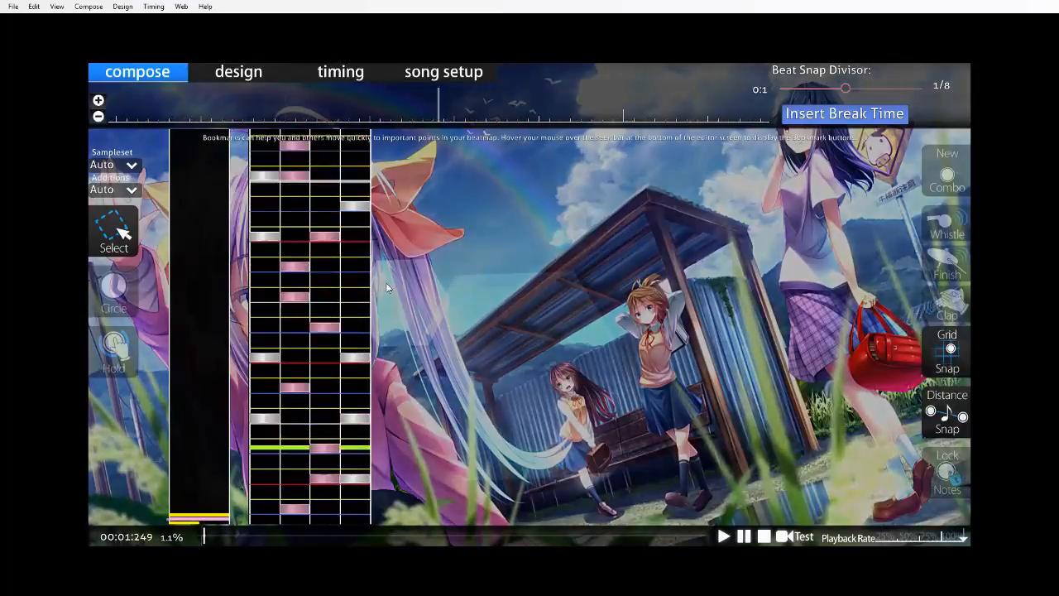
scroll(278, 283, up, 5)
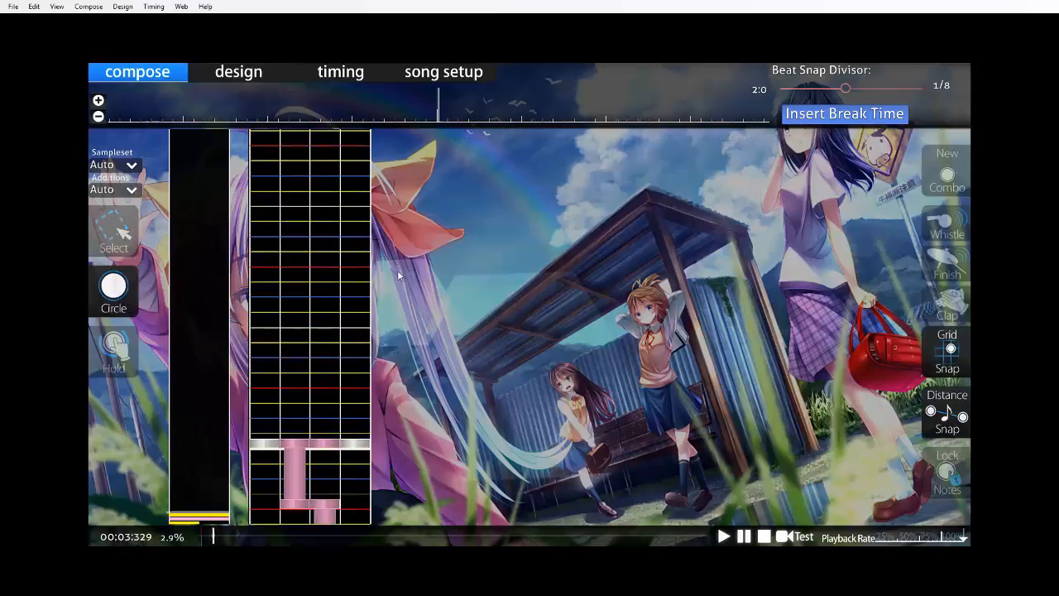
Test play the beatmap from the start of the song through its last placed notes and return to the editor.
key(F5)
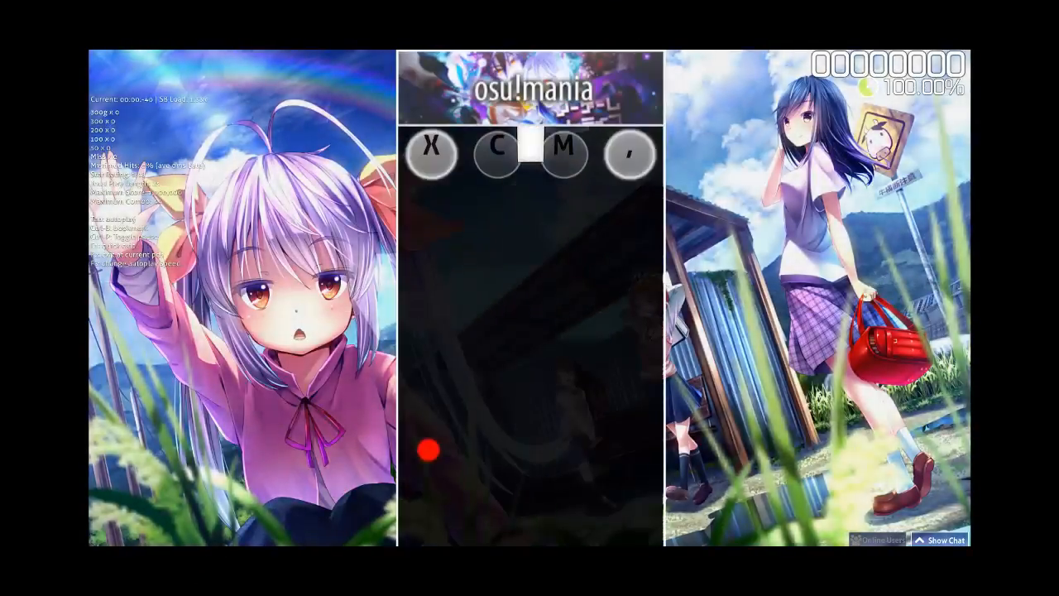
key(x)
key(c)
key(comma)
key(m)
key(m)
key(x)
key(comma)
key(c)
key(m)
key(comma)
key(m)
key(x)
key(comma)
key(c)
key(x)
key(comma)
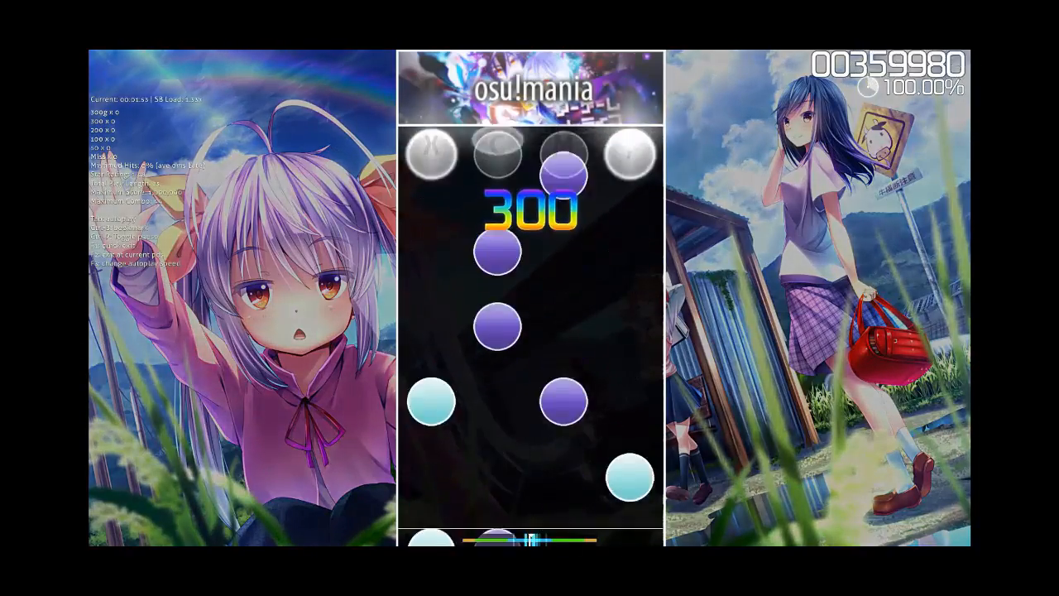
key(m)
key(c)
key(x)
key(m)
key(comma)
key(x)
key(c)
key(c)
key(x)
key(comma)
key(m)
key(c)
key(x)
key(c)
key(m)
key(c)
key(x)
key(m)
key(comma)
key(c)
key(x)
key(m)
key(comma)
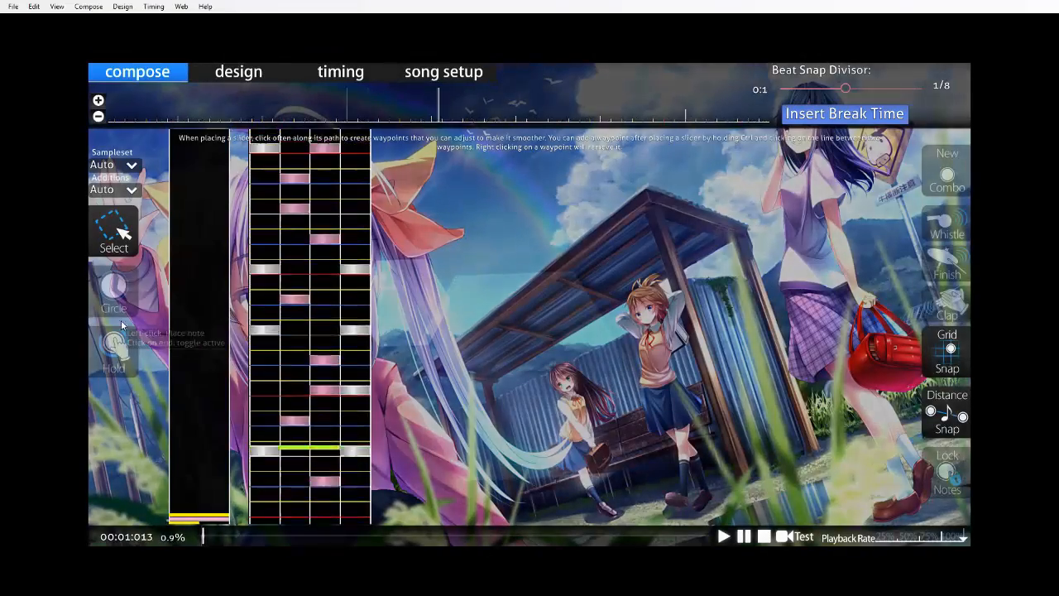
click(121, 290)
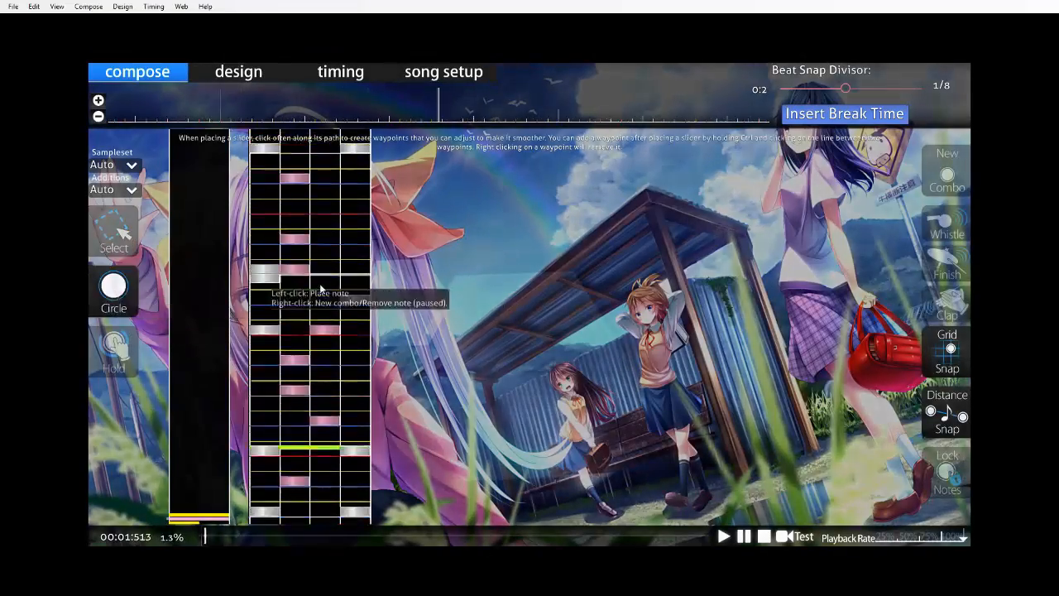
In the first measure's third beat, move the 1/2 column 1 circle to column 3 and the 3/4 circle to column 1.
scroll(384, 273, up, 10)
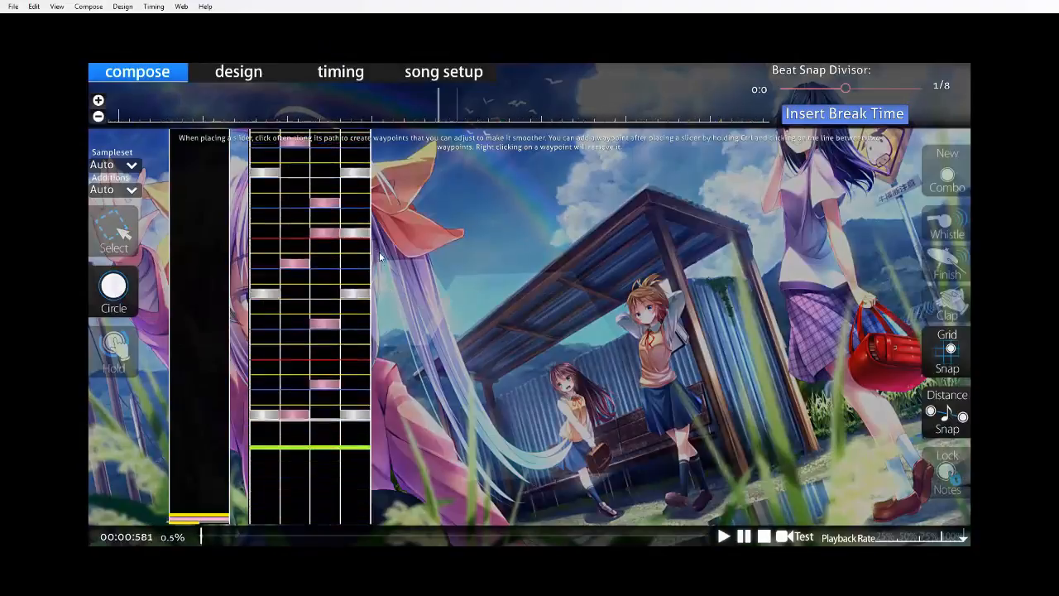
scroll(380, 251, down, 3)
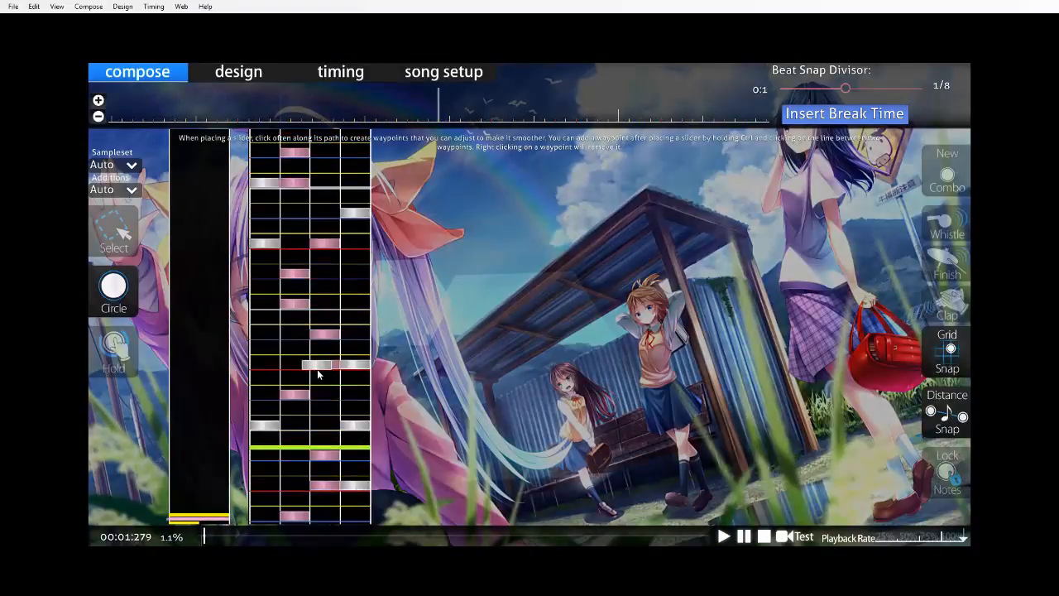
key(space)
key(space)
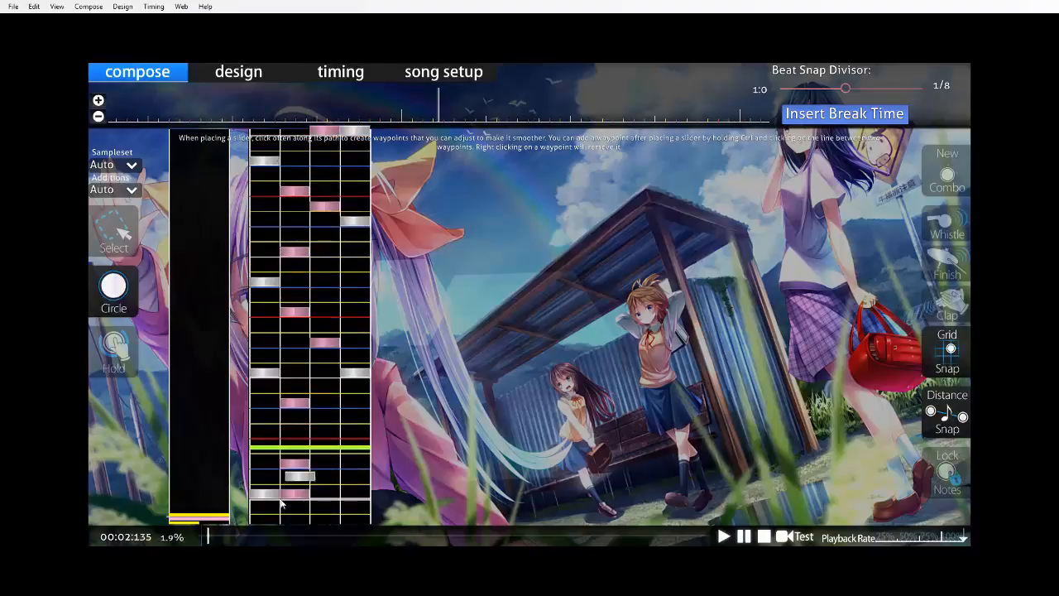
Test play the changed third beat from the start of the song and return to the editor.
drag(207, 537, 63, 555)
key(F5)
key(Return)
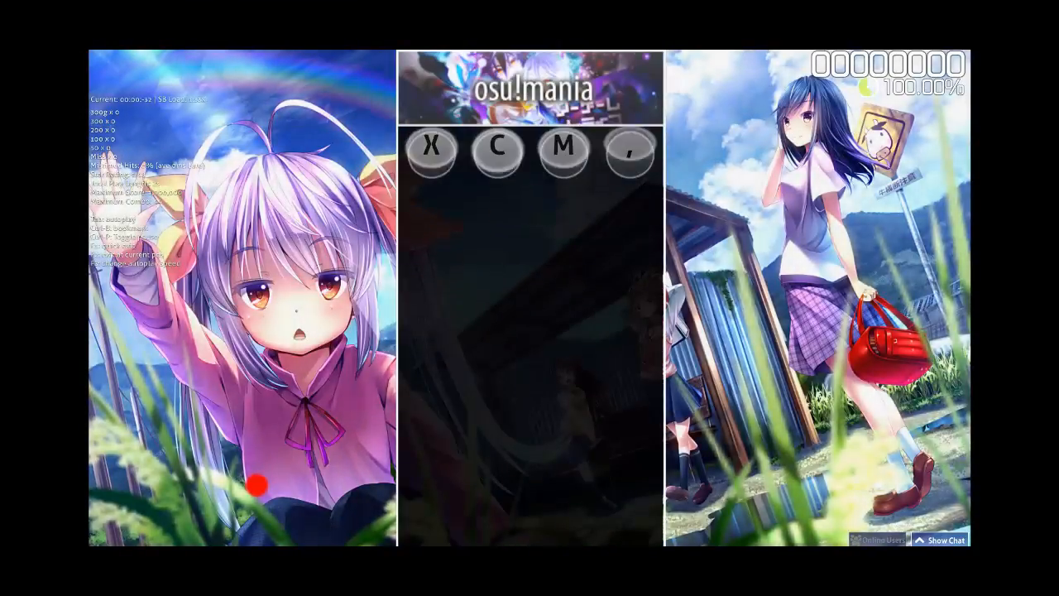
key(x)
key(c)
key(comma)
key(m)
key(m)
key(x)
key(comma)
key(c)
key(m)
key(comma)
key(m)
key(x)
key(c)
key(m)
key(comma)
key(x)
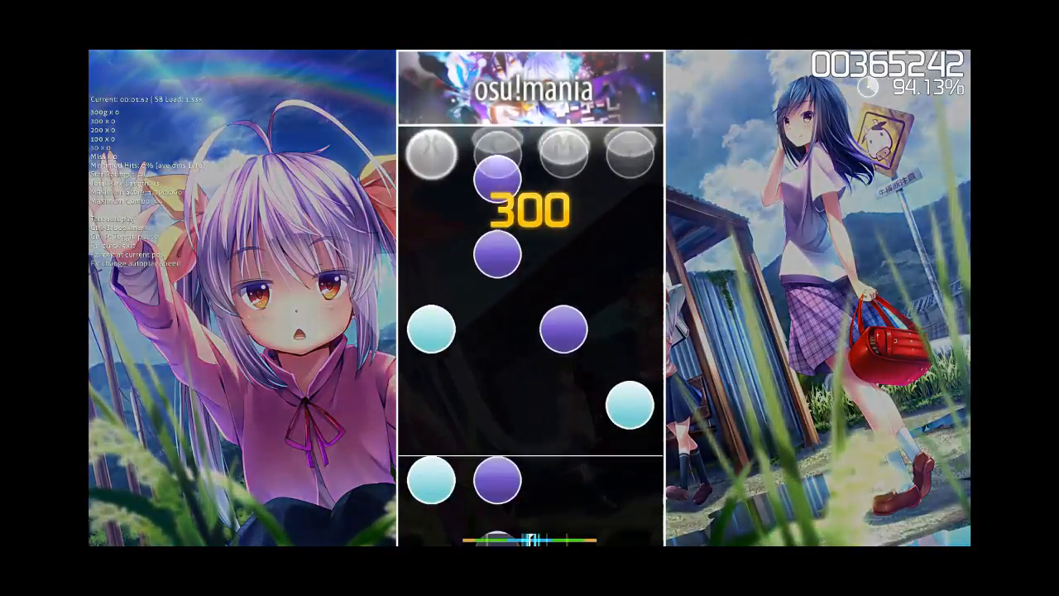
key(c)
key(c)
key(x)
key(m)
key(comma)
key(x)
key(c)
key(c)
key(c)
key(x)
key(comma)
key(m)
key(c)
key(x)
key(c)
key(comma)
key(m)
key(c)
key(x)
key(comma)
key(m)
key(c)
key(x)
key(m)
key(comma)
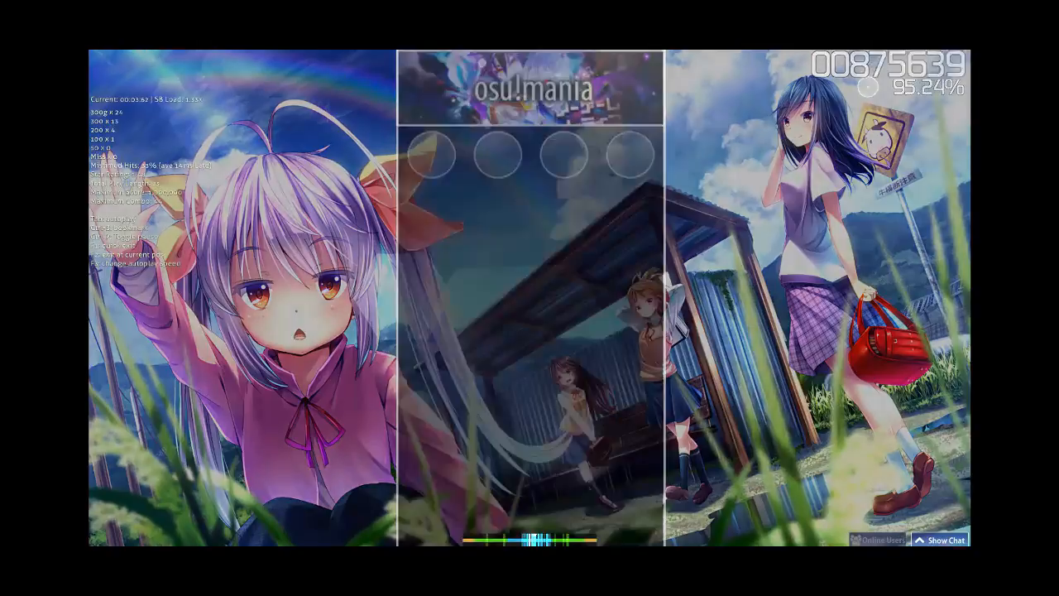
In the first measure's second beat, move the 1/4 circle to column 3 and the 1/2 and 3/4 column 3 circles to column 2.
scroll(257, 485, down, 20)
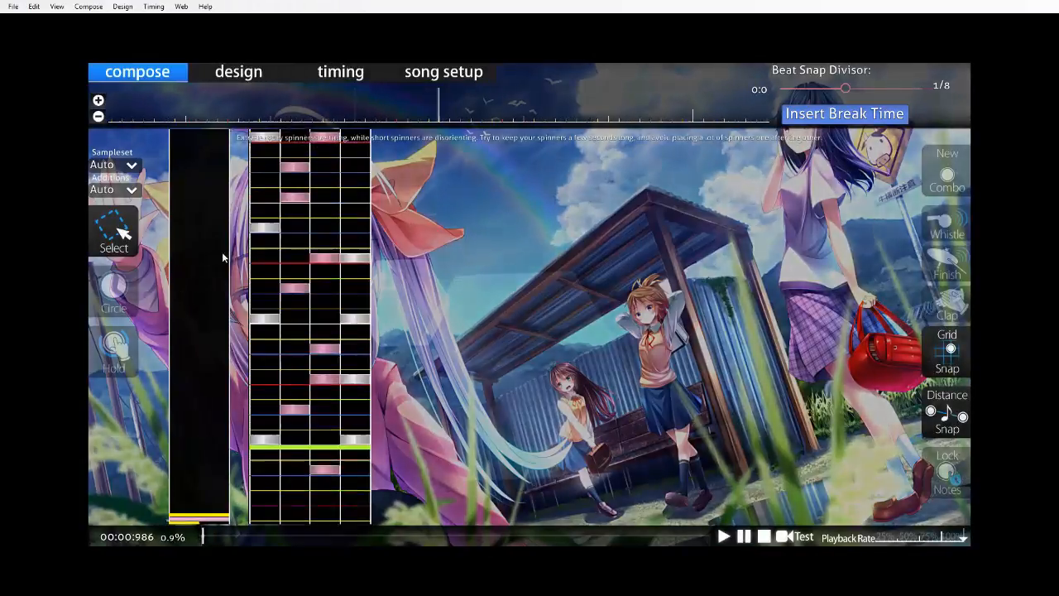
scroll(352, 291, down, 2)
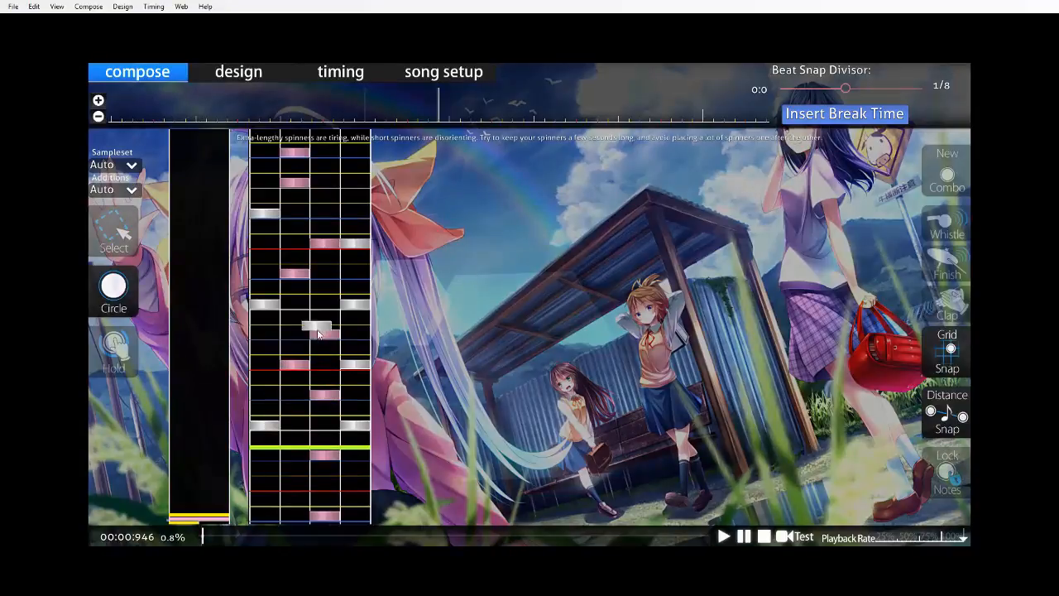
scroll(318, 333, up, 5)
scroll(374, 338, down, 17)
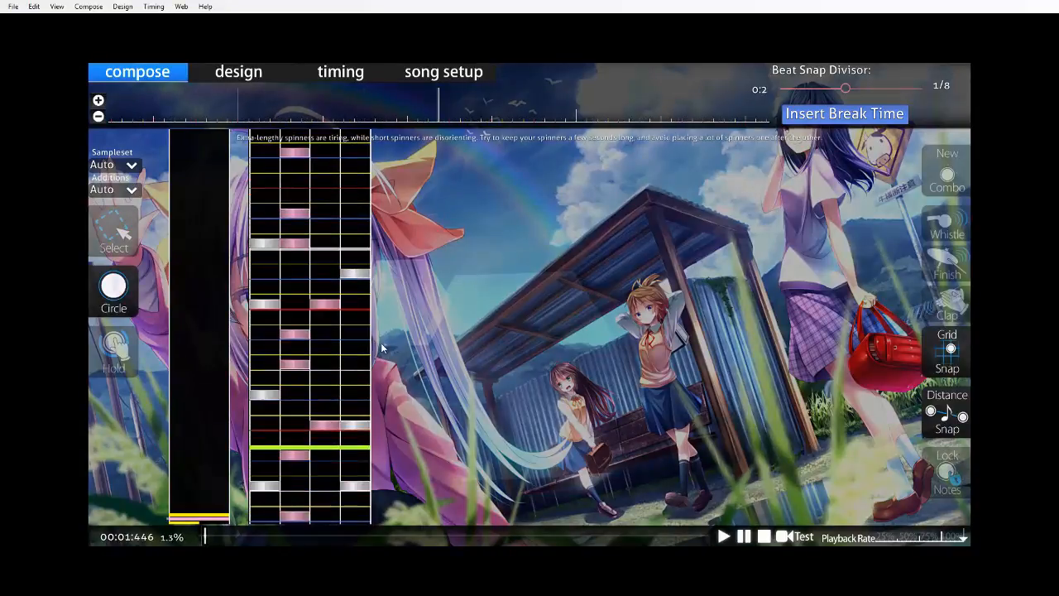
scroll(382, 339, down, 9)
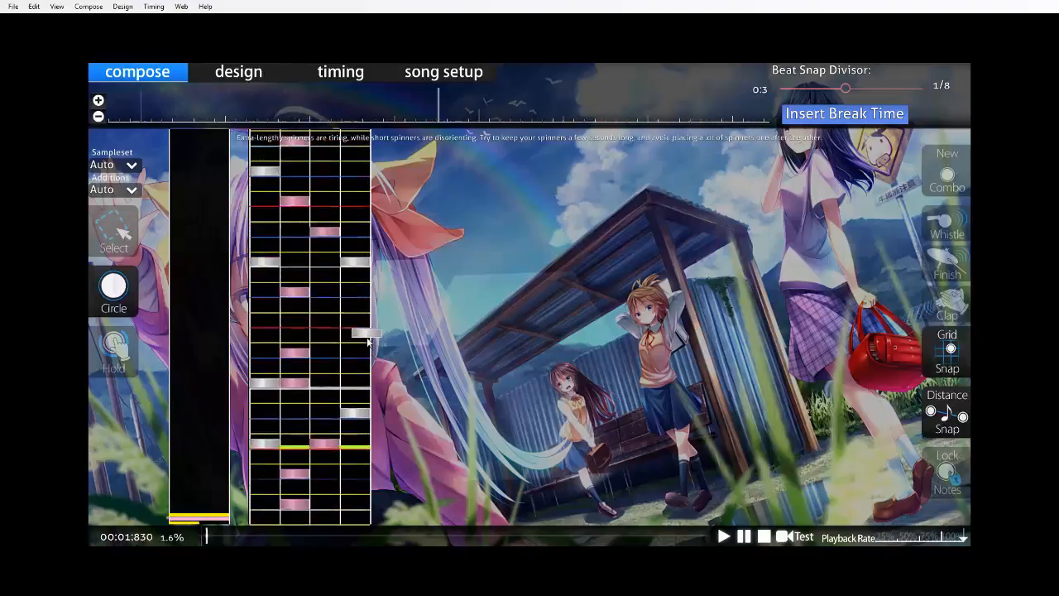
scroll(374, 348, up, 1)
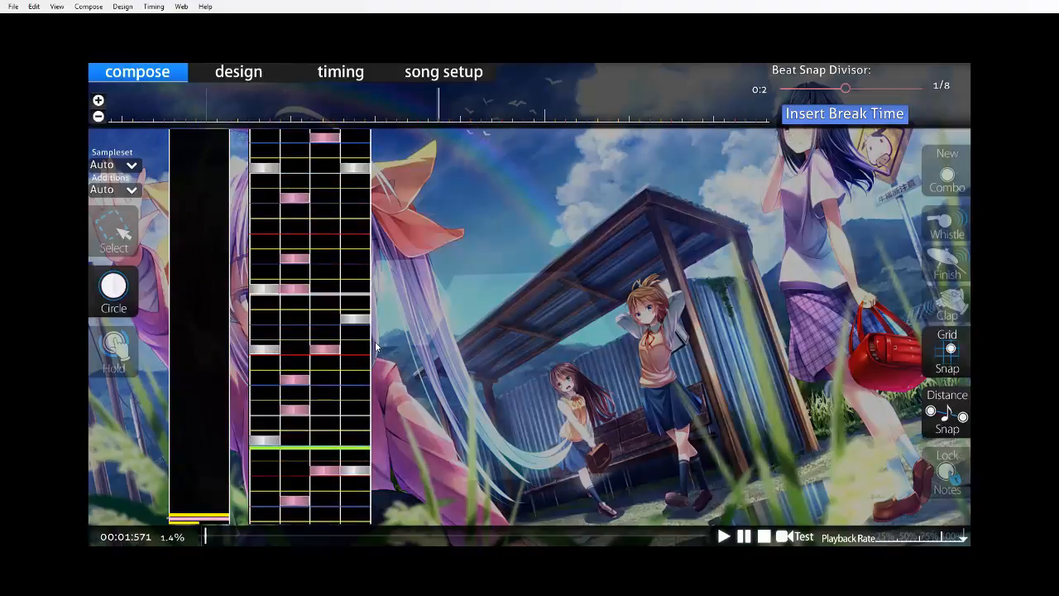
Test play the rearranged second beat from the start of the song and return to the editor.
click(198, 536)
key(F5)
key(Return)
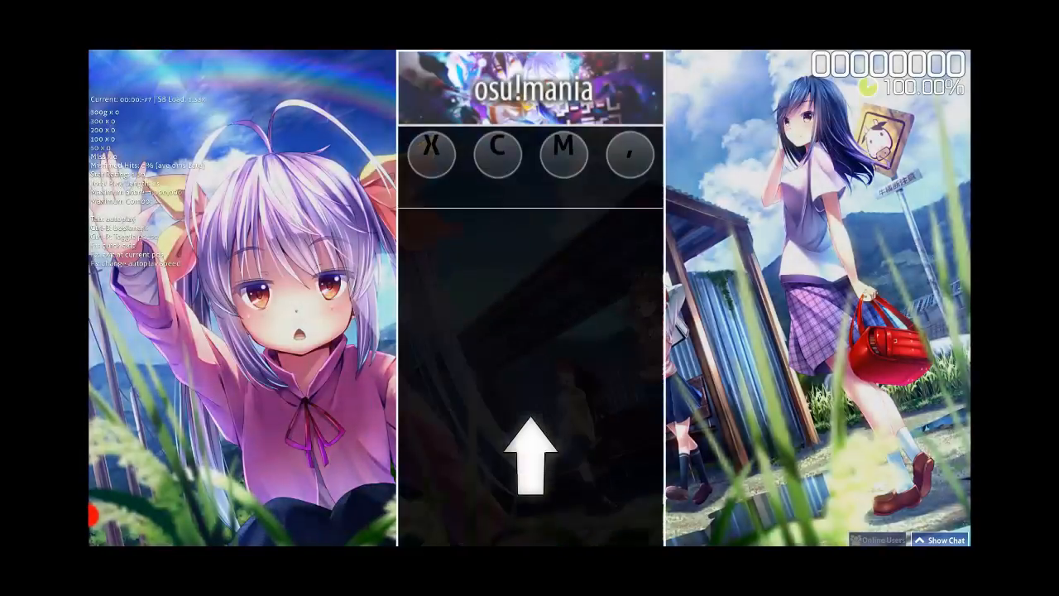
key(m)
key(m)
key(x)
key(comma)
key(m)
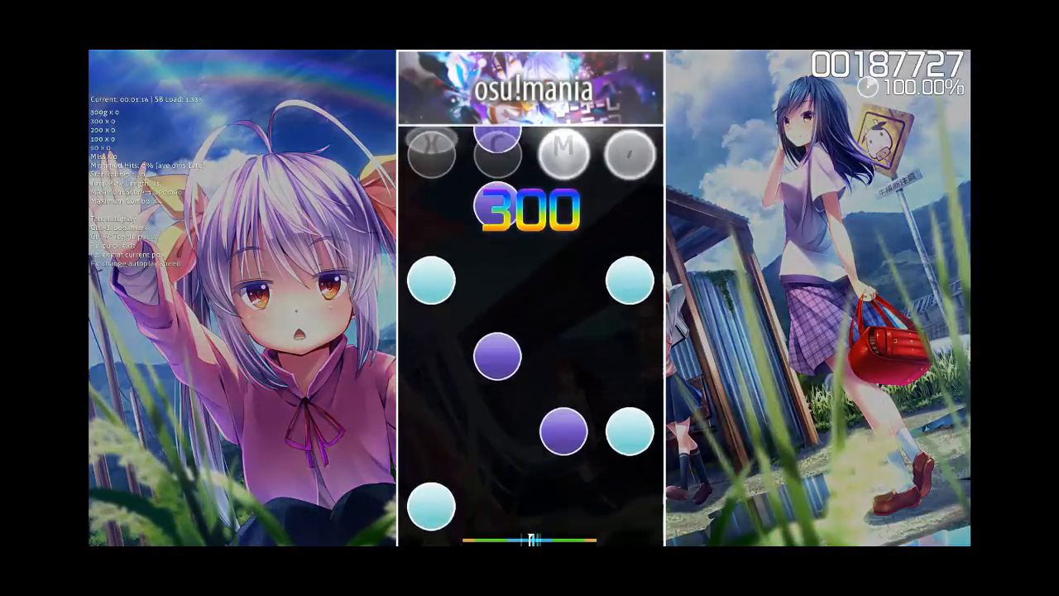
key(c)
key(x)
key(comma)
key(c)
key(m)
key(comma)
key(x)
key(c)
key(x)
key(m)
key(comma)
key(x)
key(c)
key(c)
key(c)
key(x)
key(comma)
key(m)
key(c)
key(x)
key(comma)
key(m)
key(c)
key(x)
key(m)
key(comma)
key(c)
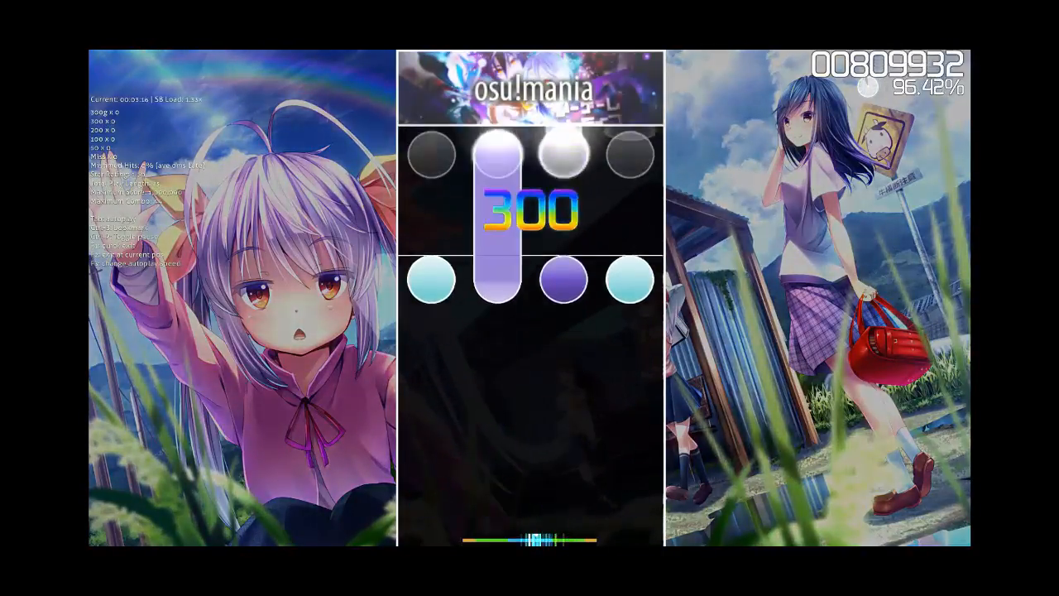
key(x)
key(m)
key(comma)
key(Escape)
key(Escape)
key(space)
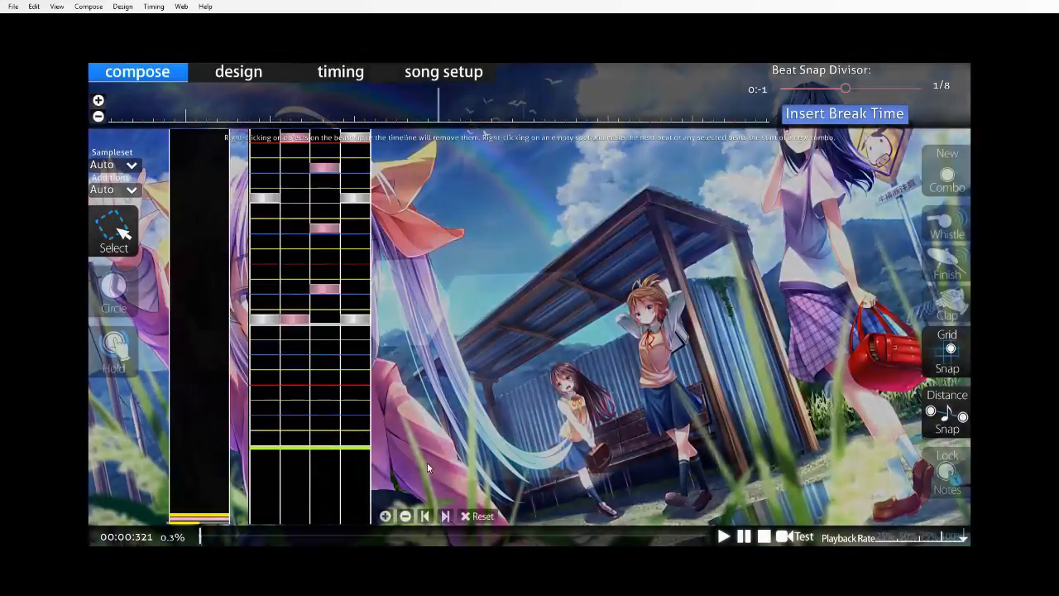
Move beat four's first two circles to column 3, its 1/2 column 3 circle to column 2, and measure two's opening column 2 circle to column 3.
scroll(237, 317, up, 3)
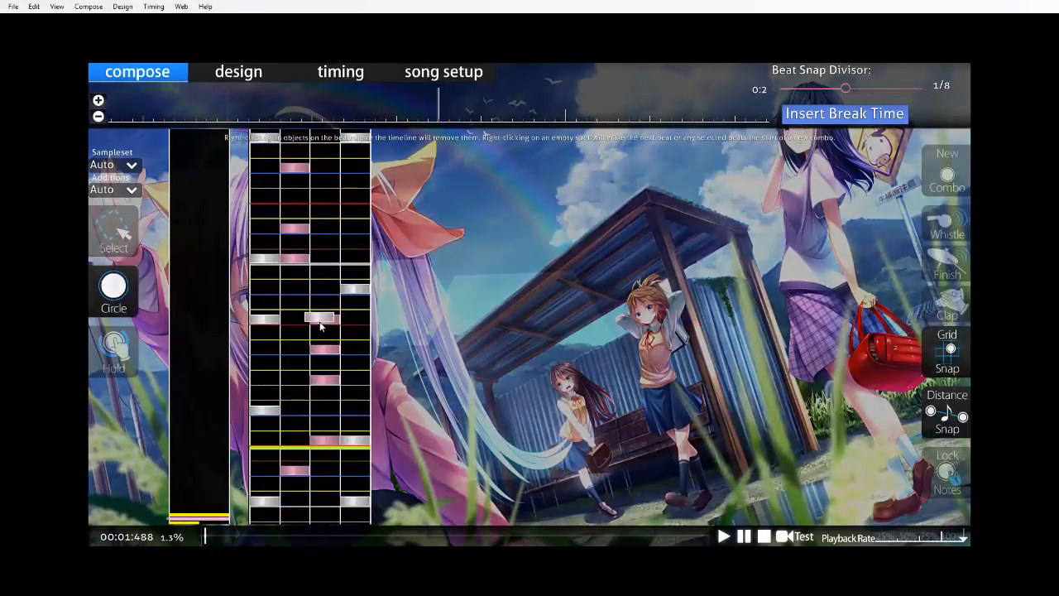
scroll(331, 328, down, 4)
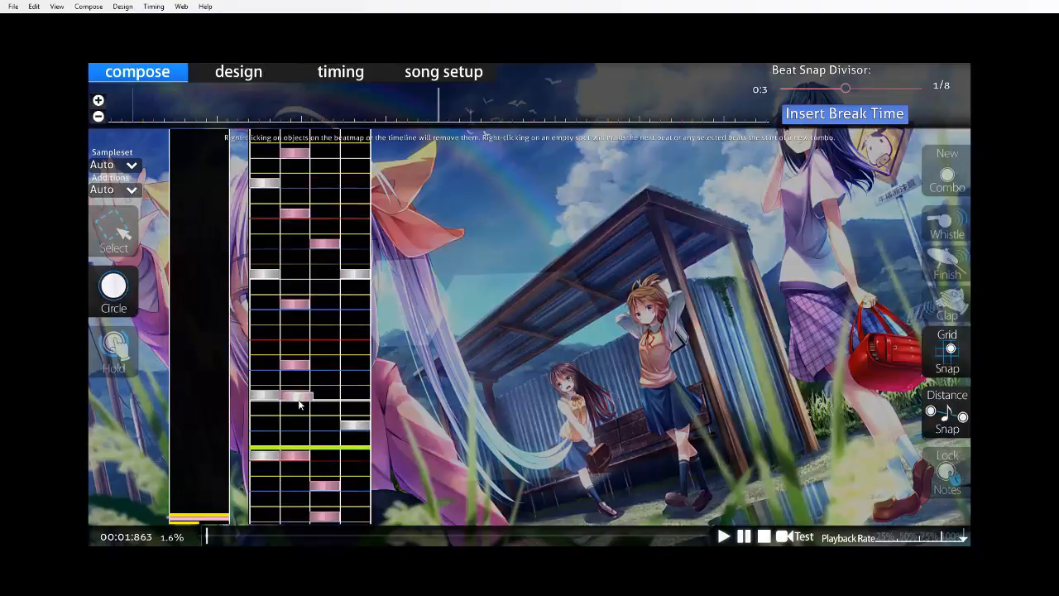
scroll(388, 387, down, 12)
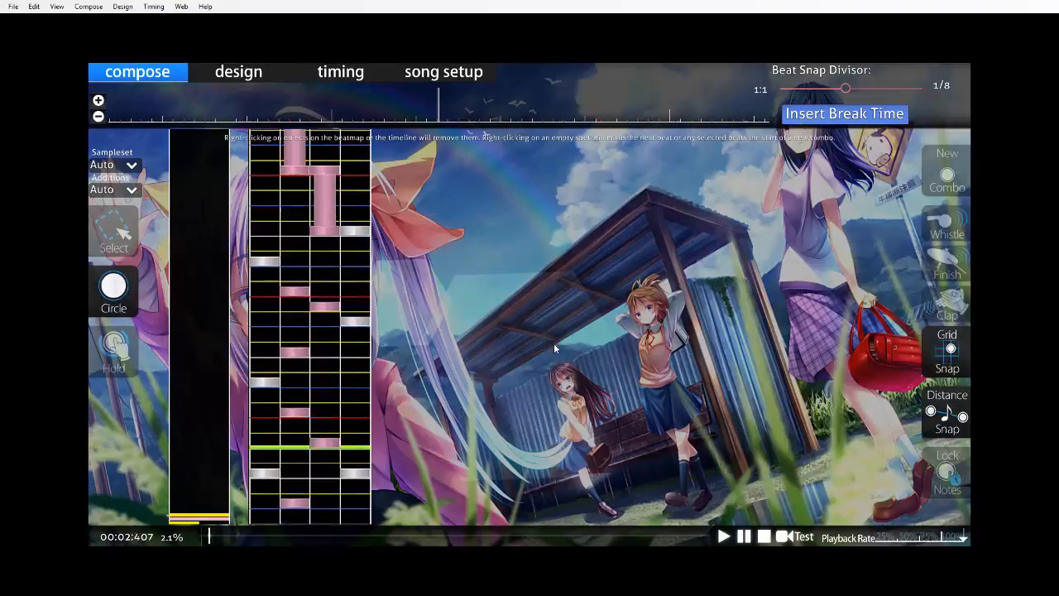
Save the beatmap, test play the revised fourth beat from the start of the song and return to the editor.
key(ctrl+s)
click(226, 536)
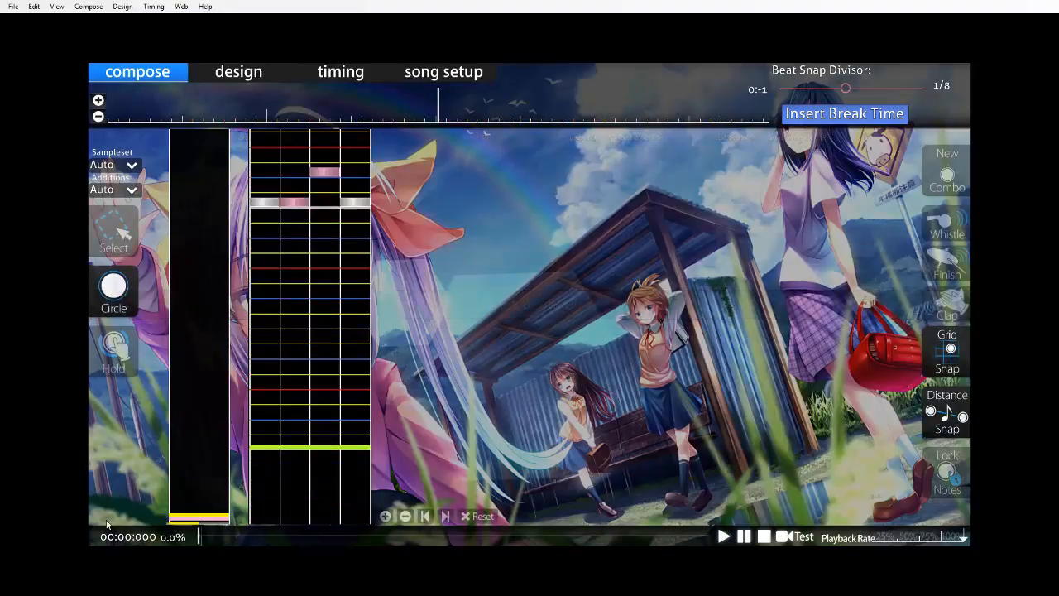
key(F5)
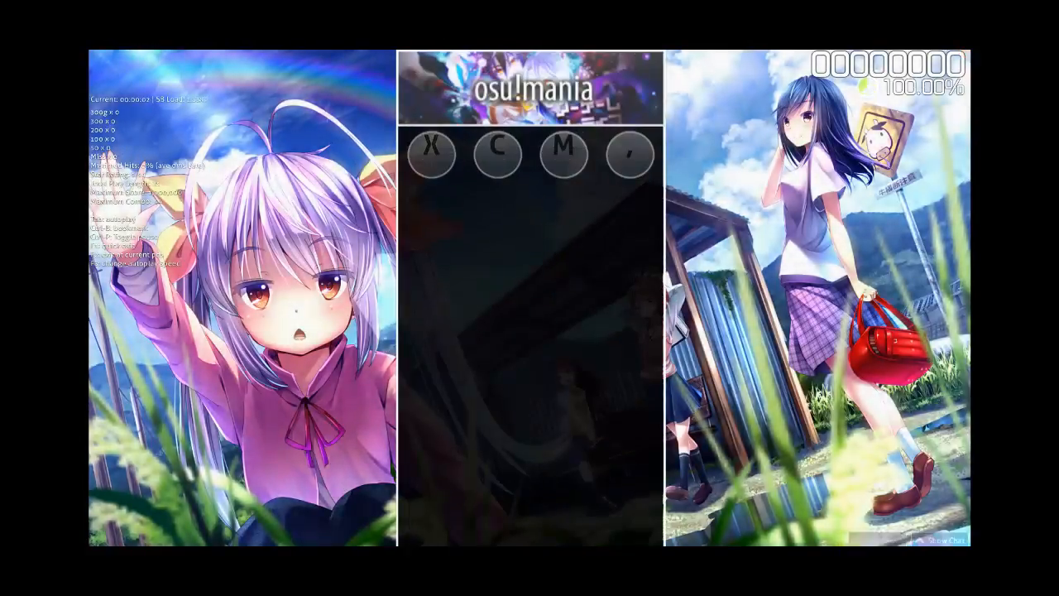
key(x)
key(c)
key(comma)
key(m)
key(m)
key(x)
key(comma)
key(m)
key(c)
key(comma)
key(c)
key(x)
key(comma)
key(c)
key(m)
key(comma)
key(x)
key(m)
key(m)
key(x)
key(c)
key(comma)
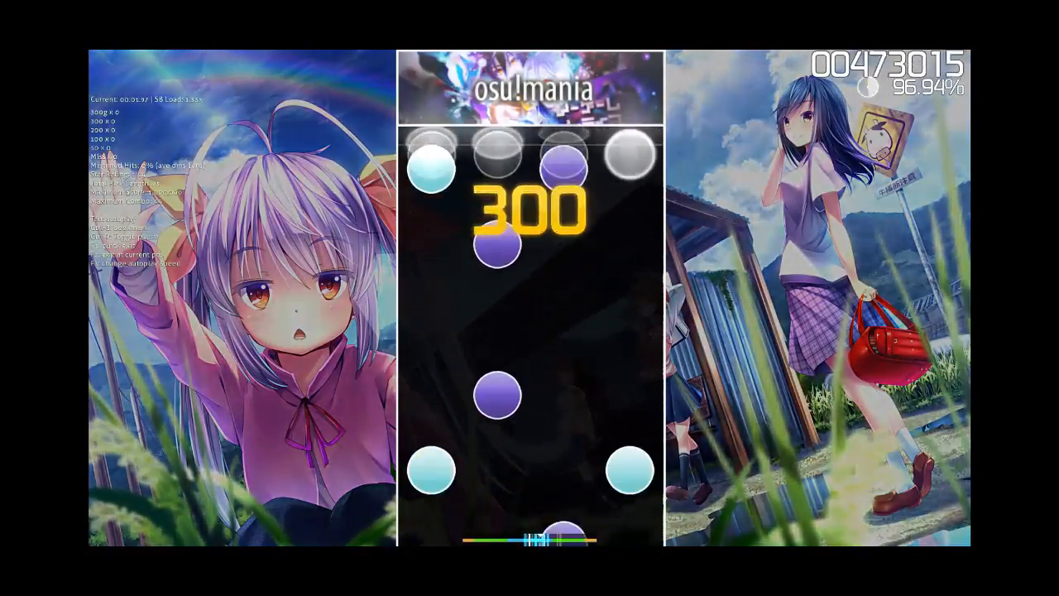
key(x)
key(m)
key(c)
key(c)
key(x)
key(comma)
key(m)
key(c)
key(x)
key(c)
key(comma)
key(m)
key(c)
key(x)
key(comma)
key(m)
key(c)
key(x)
key(m)
key(comma)
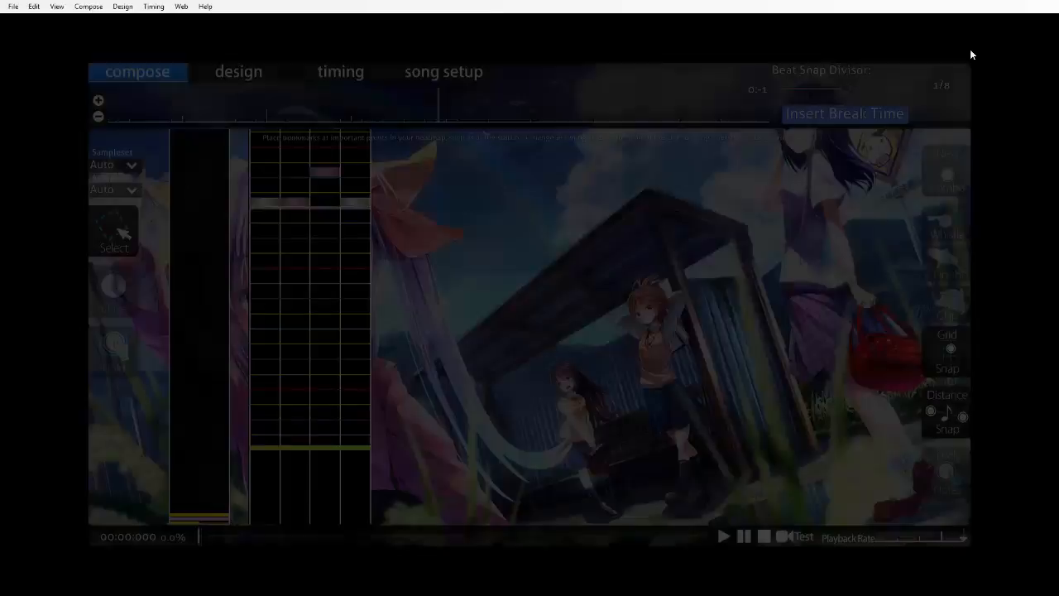
Test play the beatmap from the start of the song through the closing hold notes.
key(F5)
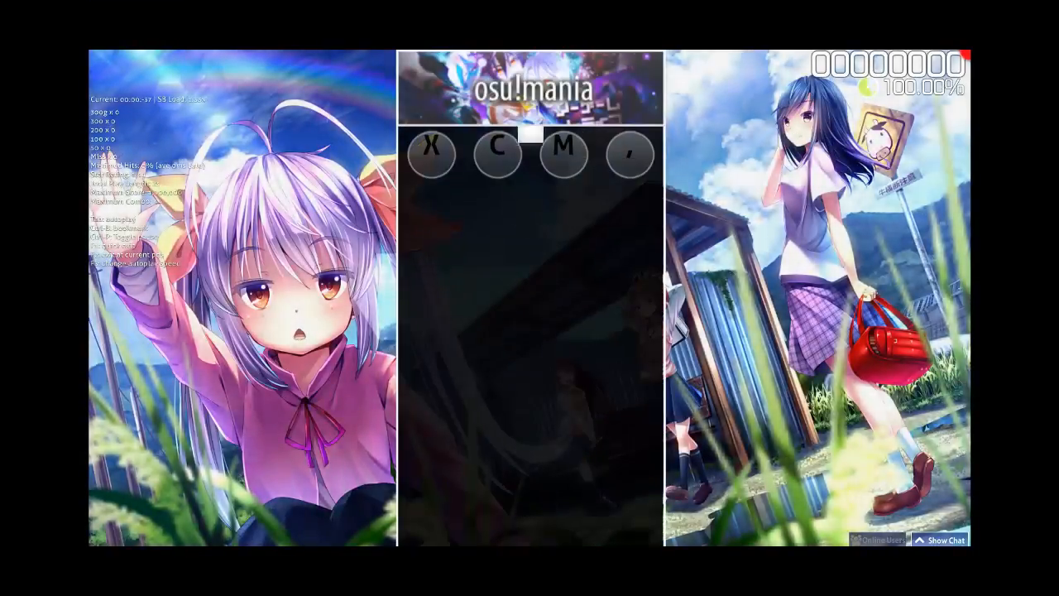
key(x)
key(c)
key(comma)
key(m)
key(m)
key(x)
key(comma)
key(m)
key(c)
key(comma)
key(c)
key(x)
key(comma)
key(c)
key(m)
key(comma)
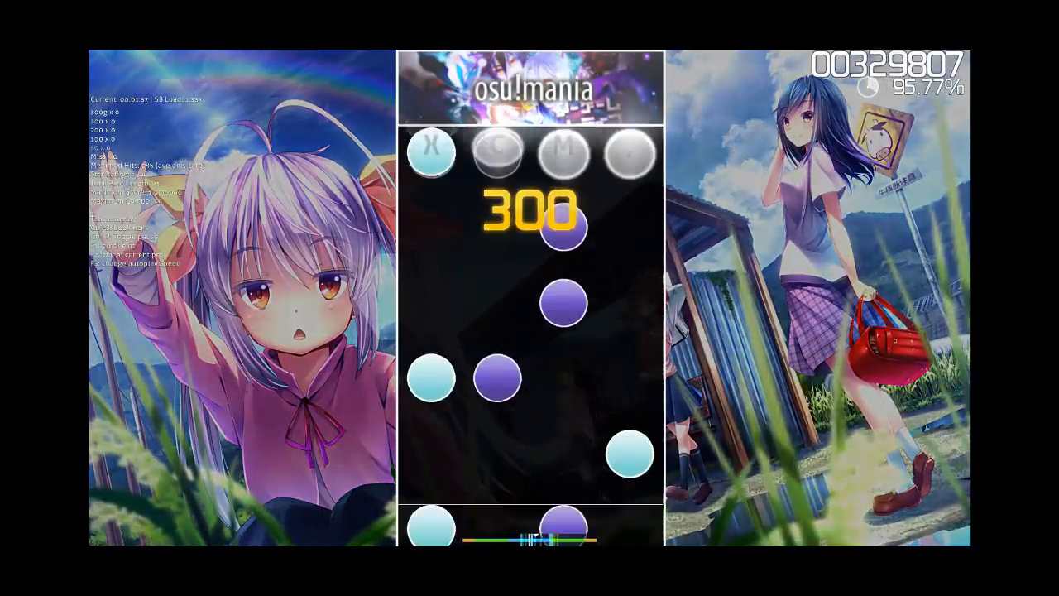
key(x)
key(m)
key(m)
key(x)
key(c)
key(comma)
key(x)
key(m)
key(c)
key(c)
key(x)
key(comma)
key(m)
key(c)
key(c)
key(comma)
key(m)
key(c)
key(x)
key(m)
key(comma)
key(c)
key(x)
key(m)
key(comma)
key(Escape)
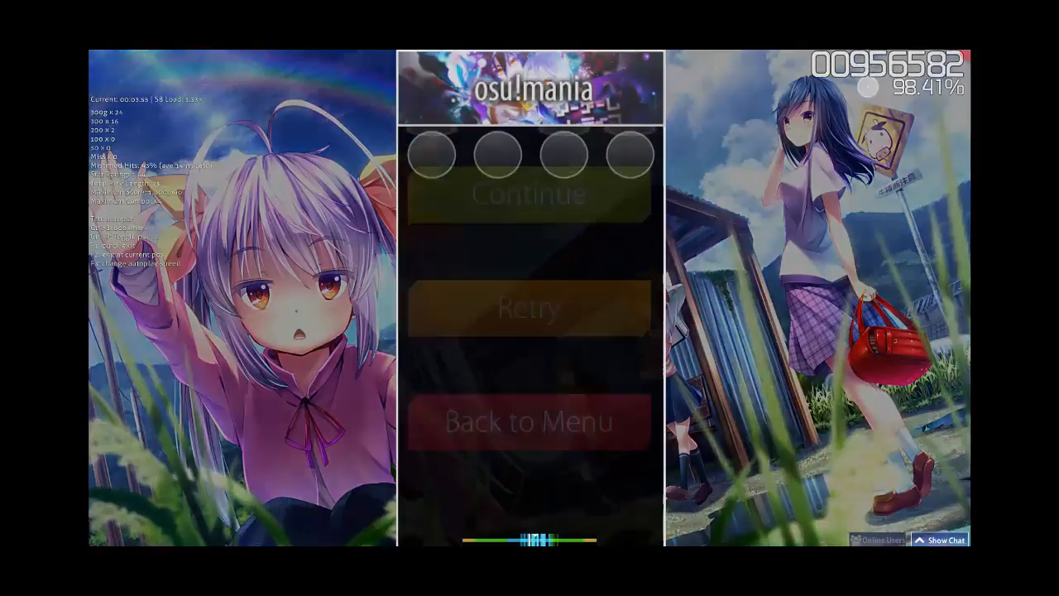
Restart the test play and replay the opening measure's circles.
key(Up)
key(Return)
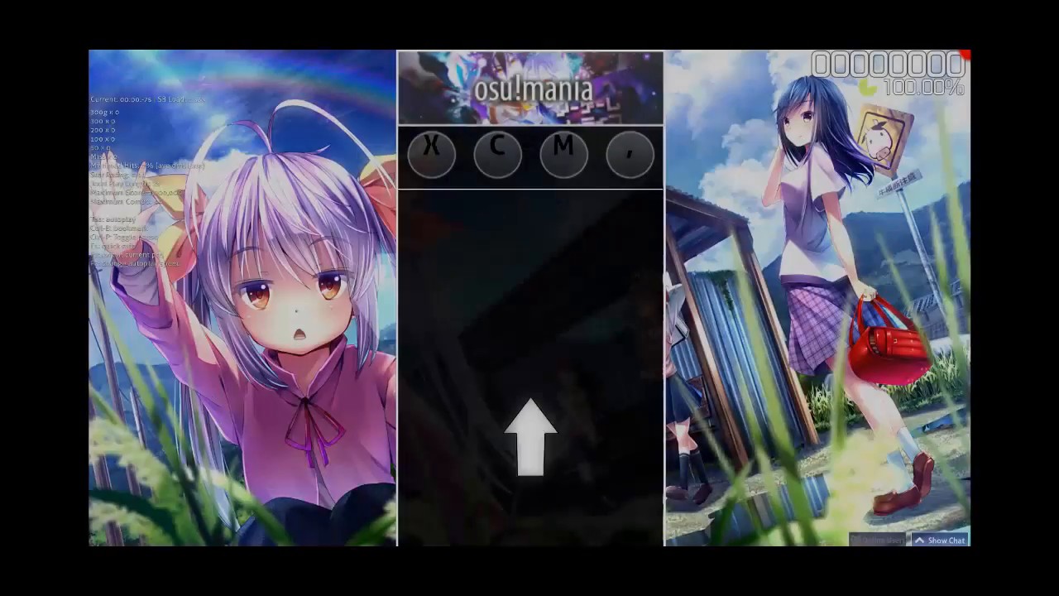
key(x)
key(c)
key(comma)
key(m)
key(m)
key(x)
key(comma)
key(m)
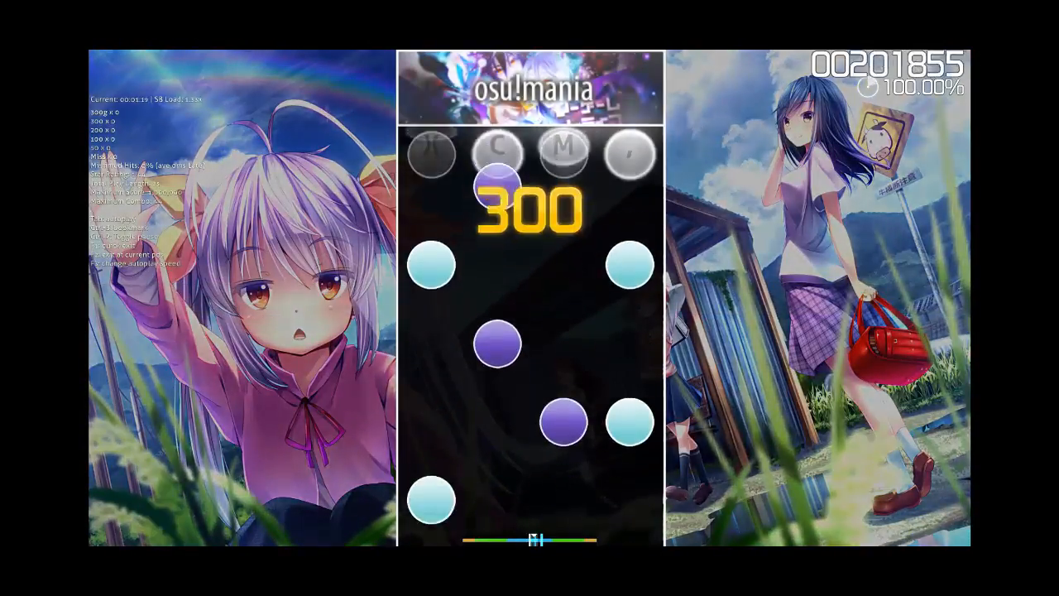
key(c)
key(x)
key(comma)
key(c)
key(m)
key(comma)
key(x)
key(m)
key(x)
key(c)
key(comma)
key(x)
key(m)
key(c)
Restart the test play once more, play through to the hold notes and return to the editor.
key(Escape)
key(Up)
key(Return)
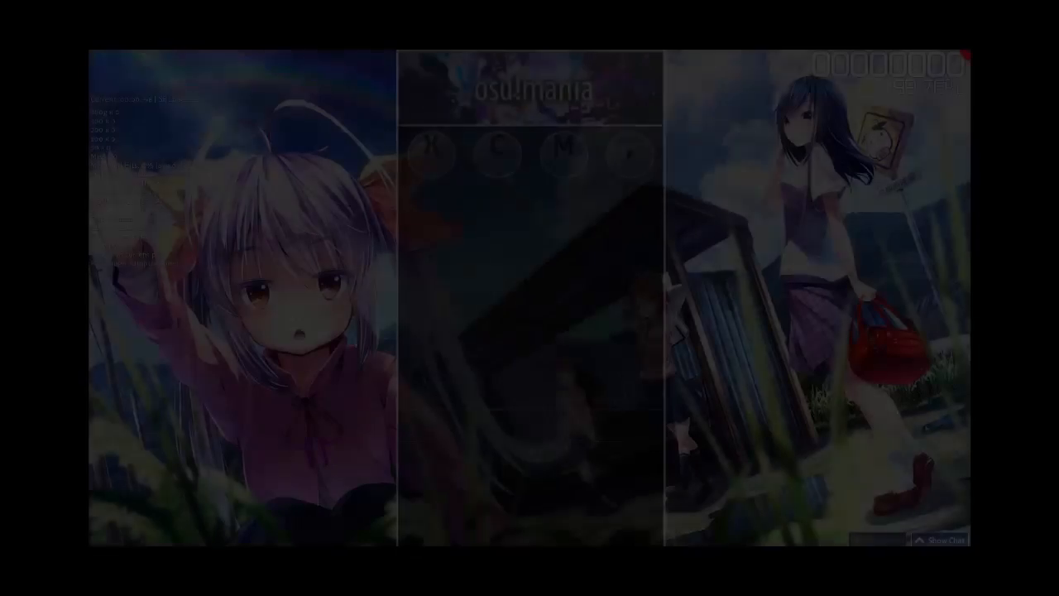
key(x)
key(c)
key(comma)
key(m)
key(m)
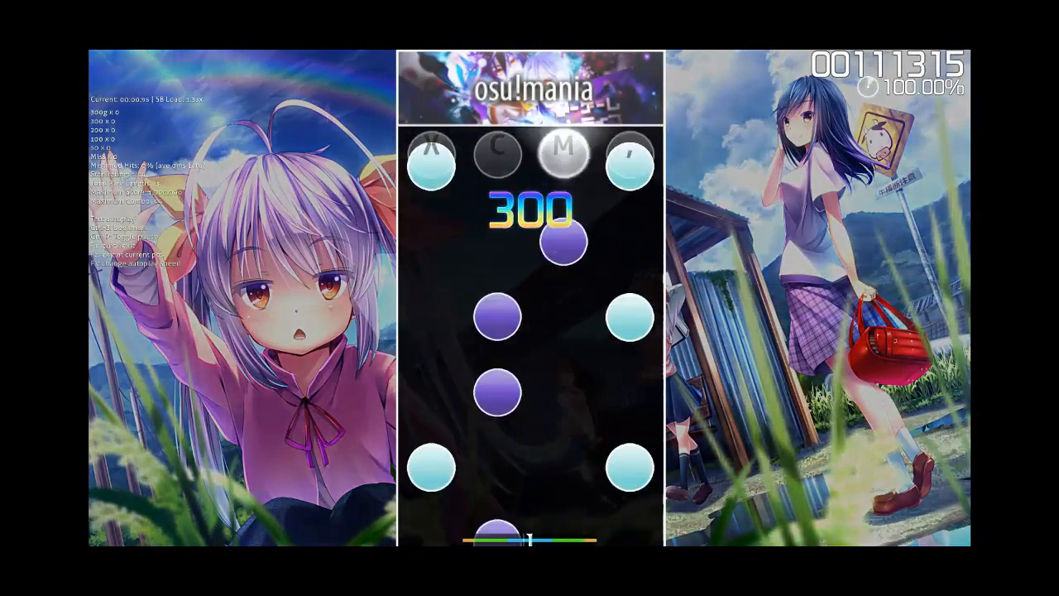
key(x)
key(comma)
key(m)
key(c)
key(comma)
key(c)
key(x)
key(comma)
key(c)
key(m)
key(comma)
key(x)
key(m)
key(m)
key(x)
key(c)
key(comma)
key(x)
key(m)
key(c)
key(c)
key(x)
key(comma)
key(m)
key(c)
key(x)
key(c)
key(comma)
key(c)
key(m)
key(x)
key(m)
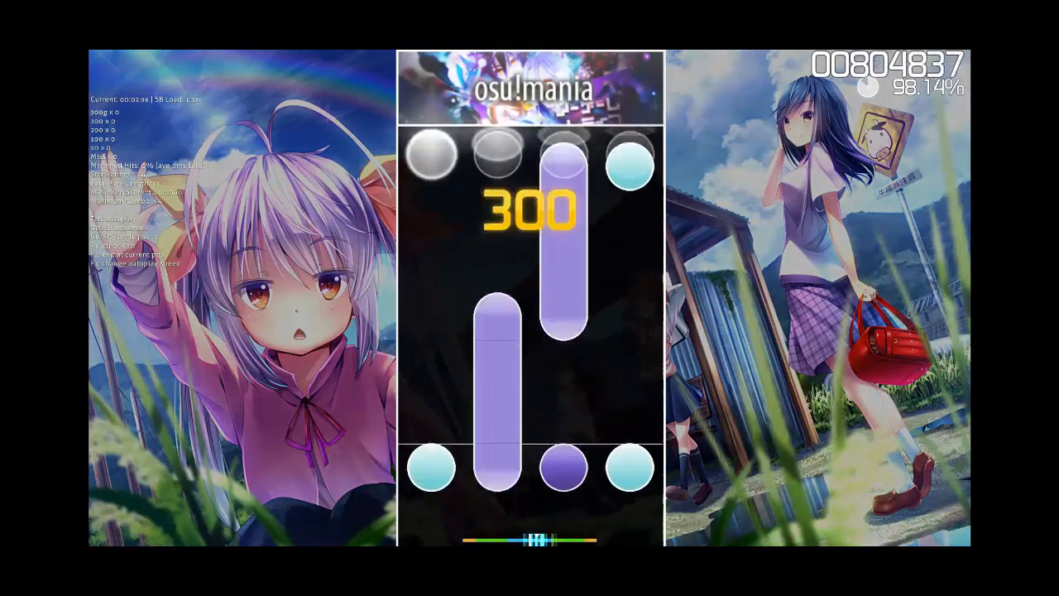
key(comma)
key(c)
key(x)
key(m)
key(comma)
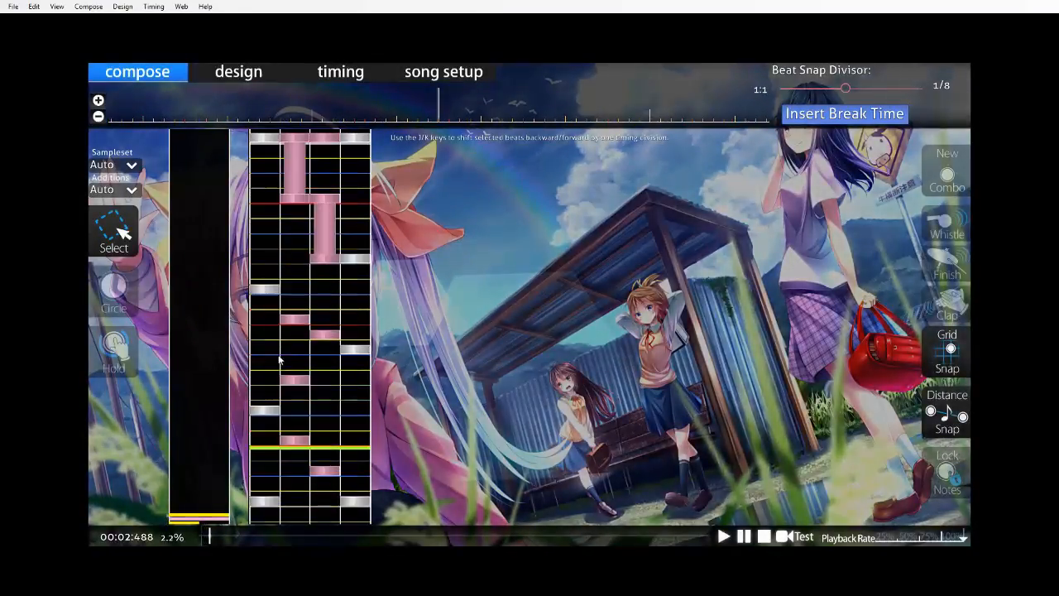
In measure two's fourth beat, replace the column 3 hold with a half-beat column 4 hold and move the opening column 4 circle to column 1.
scroll(248, 348, down, 11)
scroll(205, 317, up, 9)
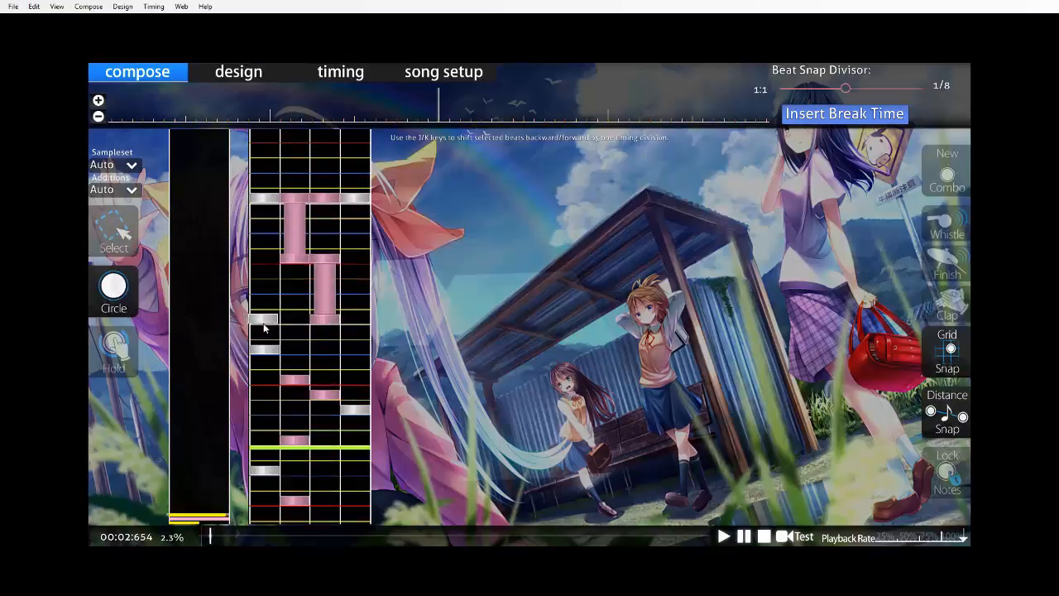
drag(356, 332, 356, 348)
scroll(356, 348, down, 4)
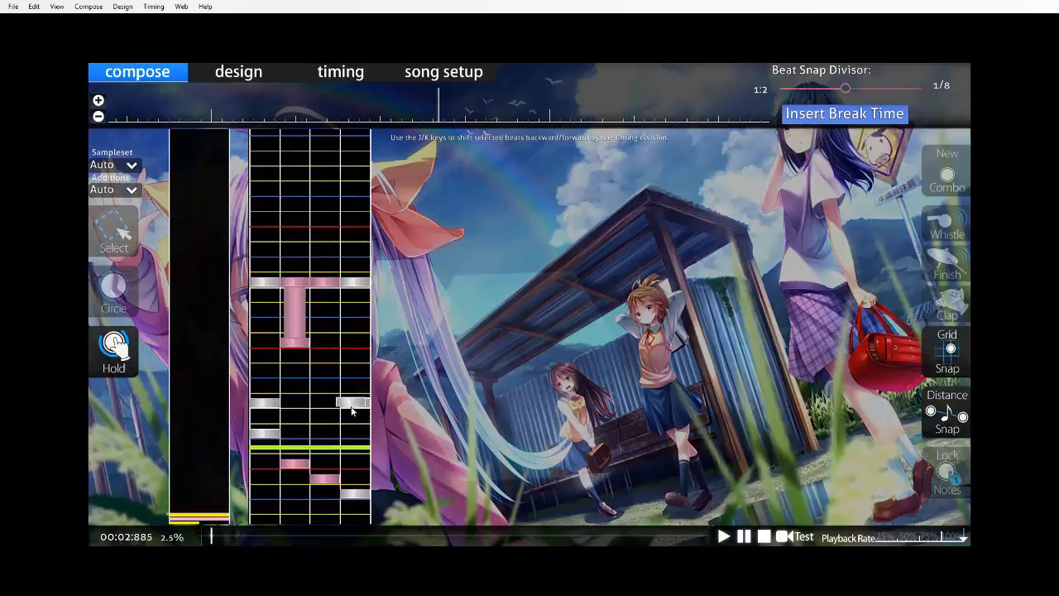
scroll(353, 422, down, 5)
mouse_move(352, 409)
mouse_down()
mouse_move(353, 426)
mouse_move(354, 417)
mouse_up()
scroll(456, 397, up, 20)
scroll(397, 341, down, 11)
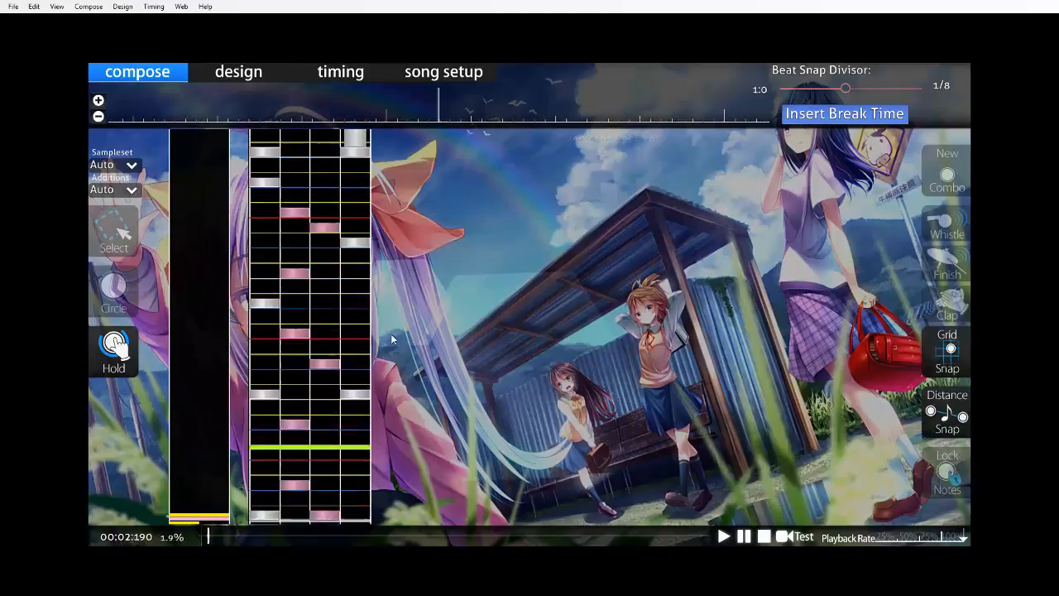
scroll(384, 331, down, 12)
scroll(381, 327, up, 7)
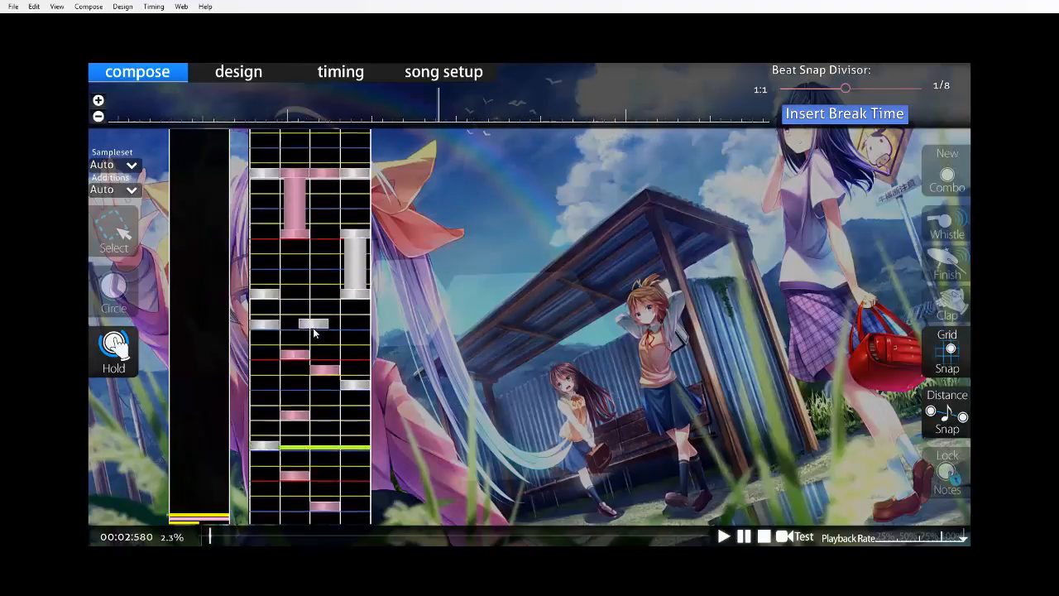
Move the column 1 circle just before measure two's fourth beat to column 2.
scroll(314, 331, down, 1)
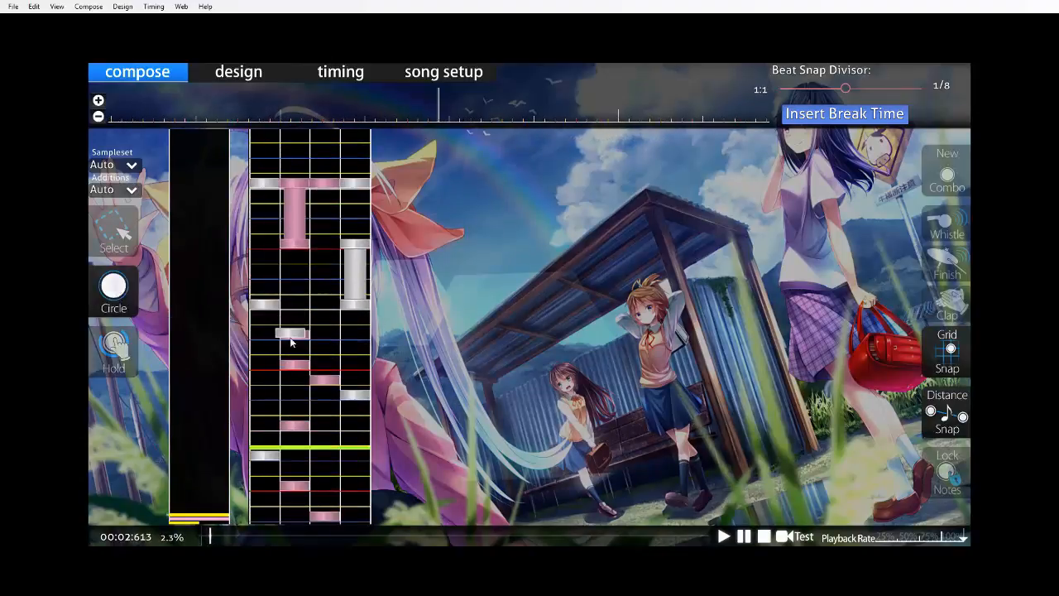
scroll(413, 321, down, 16)
scroll(412, 321, up, 13)
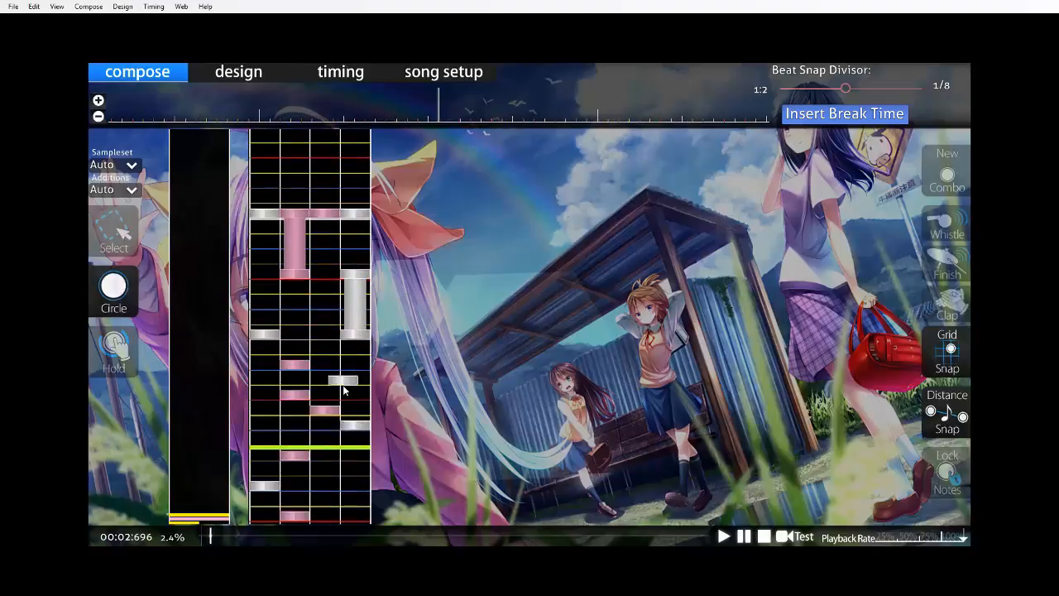
scroll(349, 393, down, 16)
scroll(356, 382, up, 5)
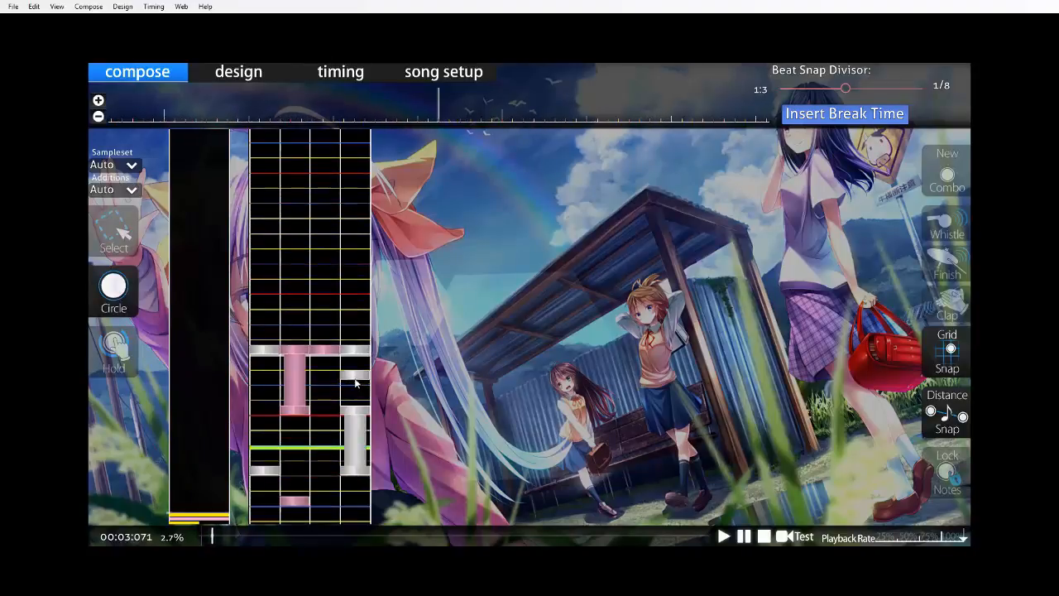
Save the beatmap, test play the revised hold section from the start of the song and return to the editor.
key(ctrl+s)
click(187, 537)
key(F5)
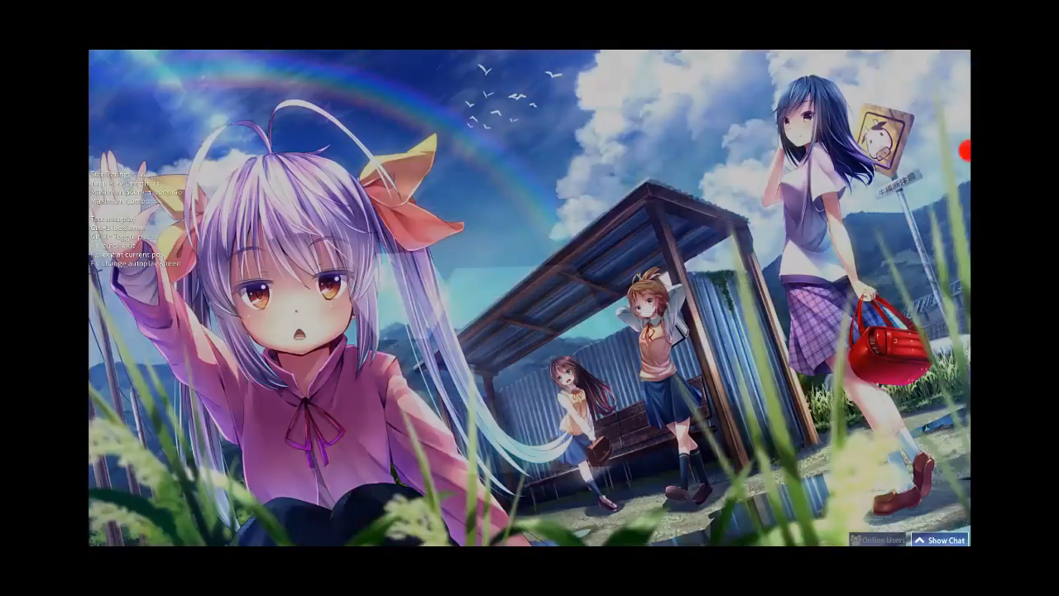
key(x)
key(c)
key(comma)
key(m)
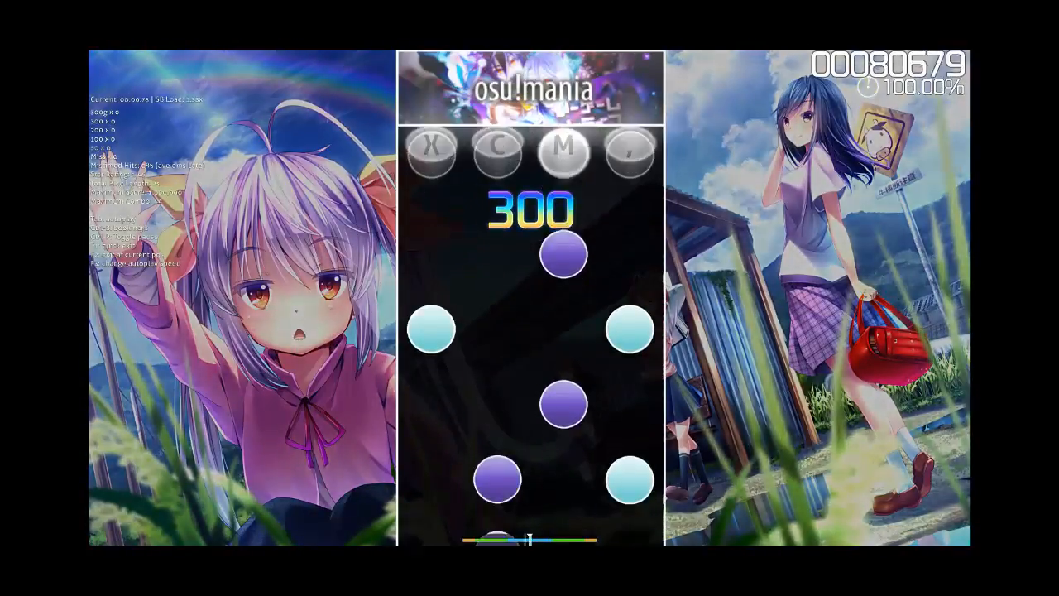
key(m)
key(x)
key(m)
key(c)
key(comma)
key(c)
key(x)
key(comma)
key(c)
key(m)
key(comma)
key(x)
key(m)
key(m)
key(x)
key(c)
key(comma)
key(x)
key(m)
key(c)
key(c)
key(x)
key(comma)
key(m)
key(c)
key(x)
key(c)
key(comma)
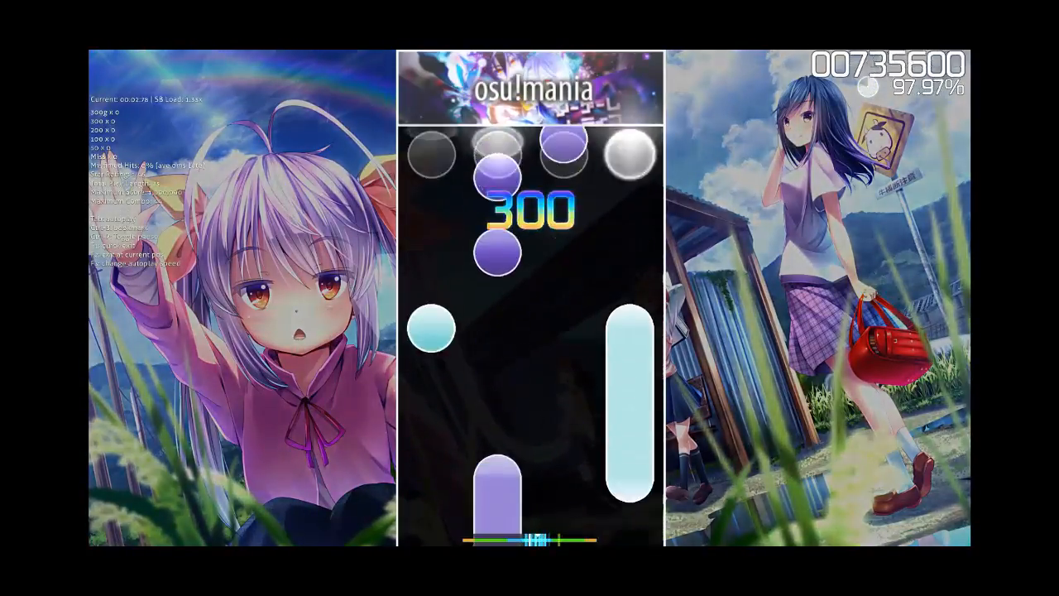
key(m)
key(c)
key(c)
key(x)
key(comma)
key(c)
key(x)
key(m)
key(comma)
key(Escape)
key(Escape)
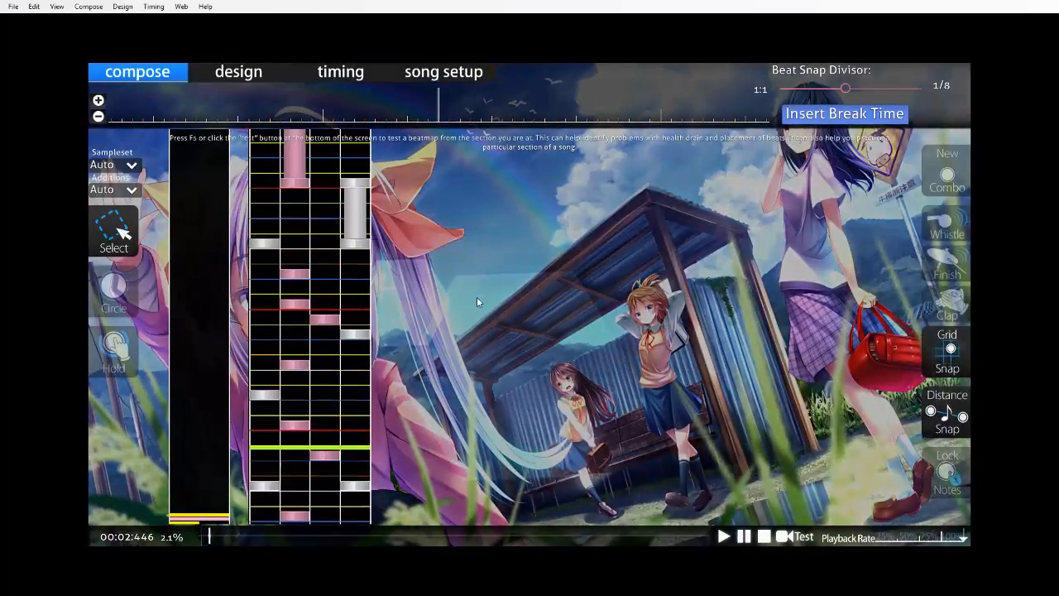
Move the circle on measure two's fourth beat to column 3 and the column 2 circle just before it to column 1, and save.
click(133, 295)
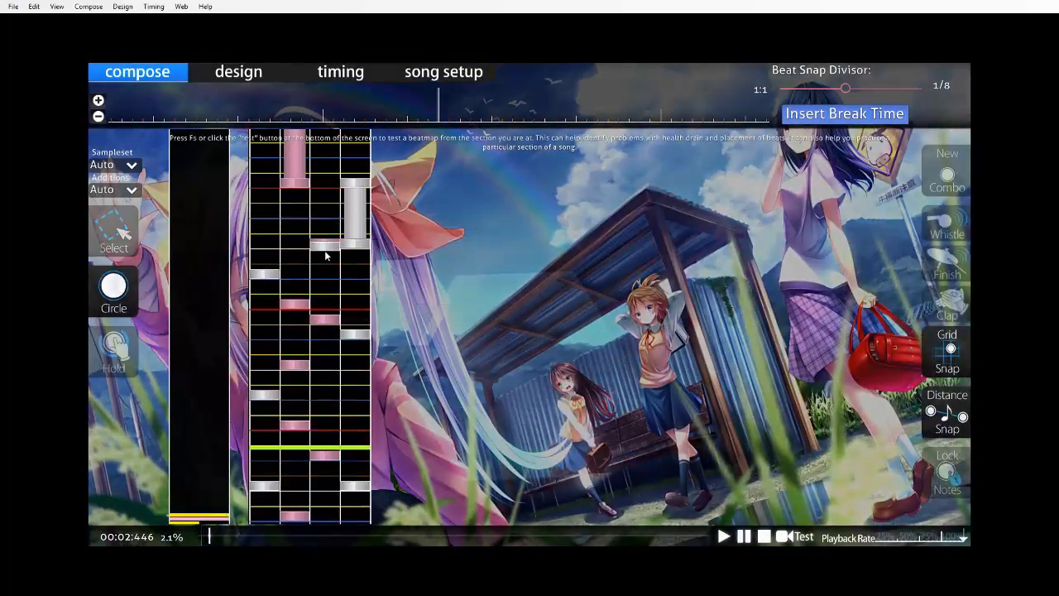
scroll(339, 260, down, 4)
scroll(354, 265, down, 4)
key(ctrl+s)
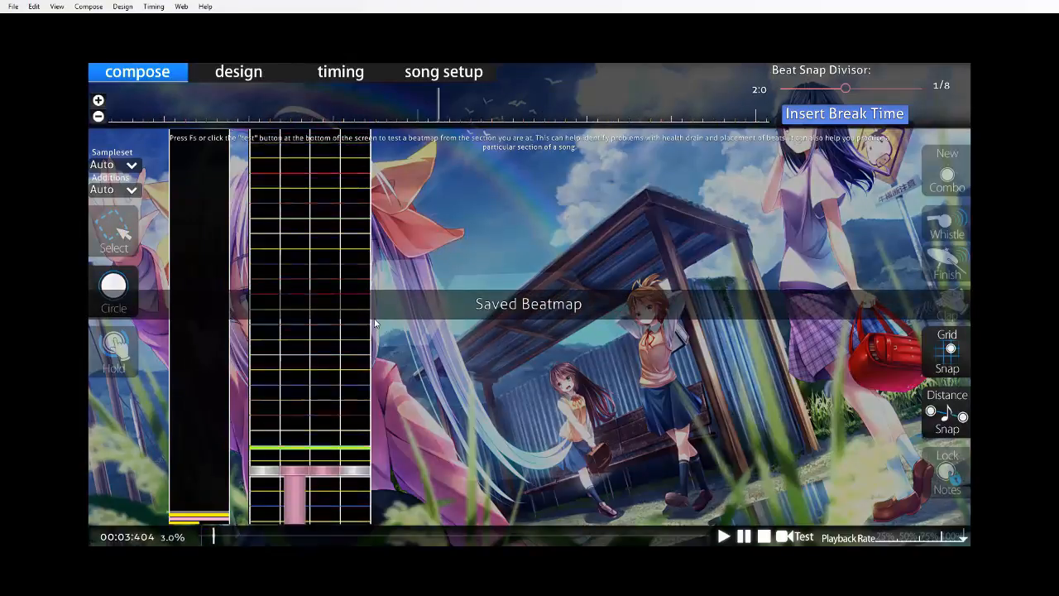
Select all circles of the opening measure for copying.
scroll(381, 329, up, 7)
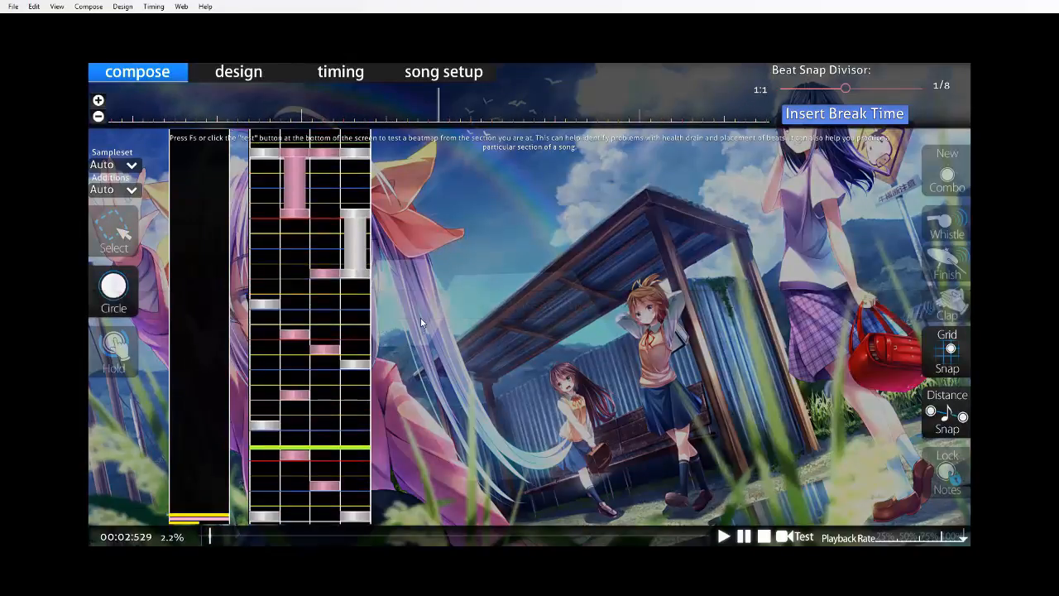
click(98, 117)
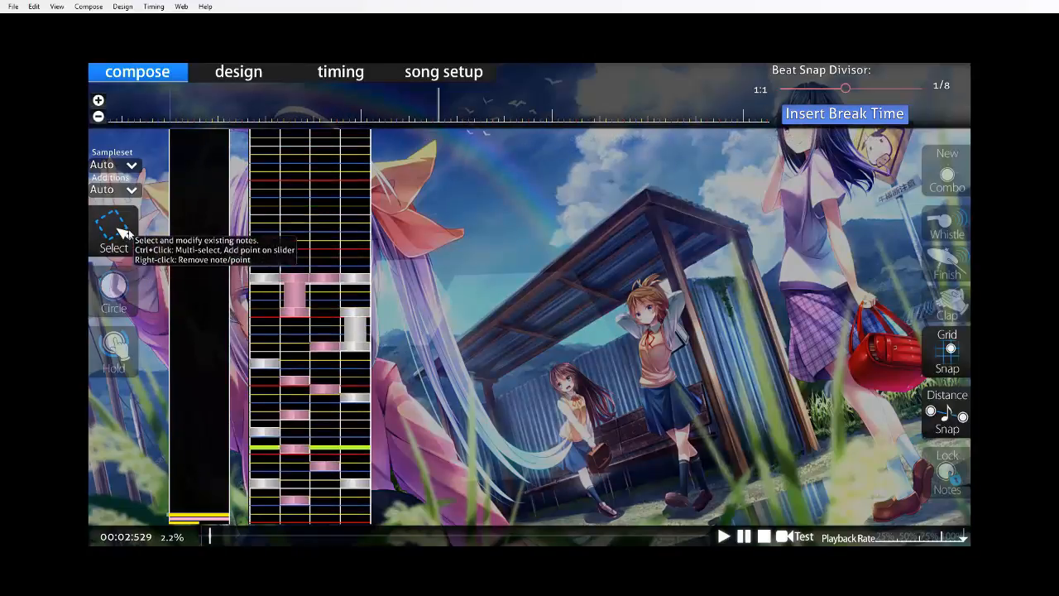
click(113, 228)
scroll(471, 339, up, 8)
scroll(418, 392, up, 6)
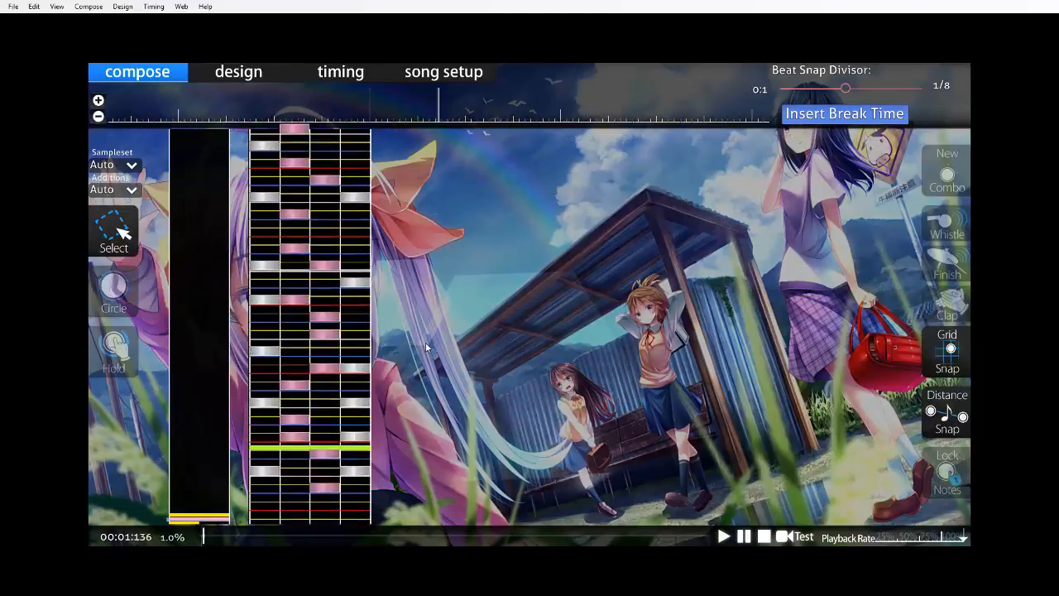
drag(243, 217, 458, 499)
scroll(452, 391, down, 3)
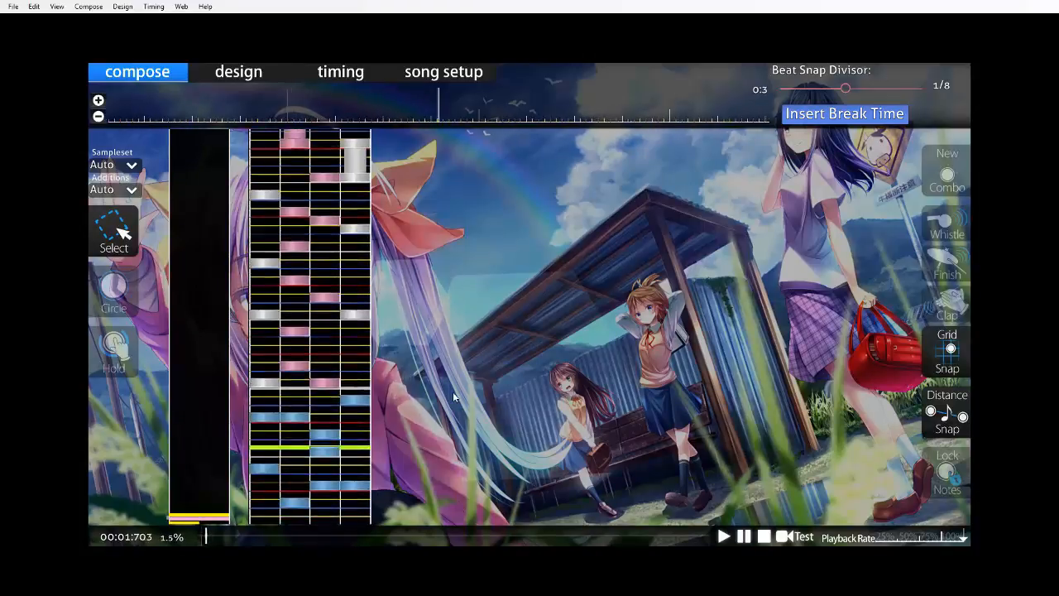
Clear the chord and column 2 hold leading into measure three and paste the copied opening measure starting there.
key(space)
scroll(447, 360, up, 2)
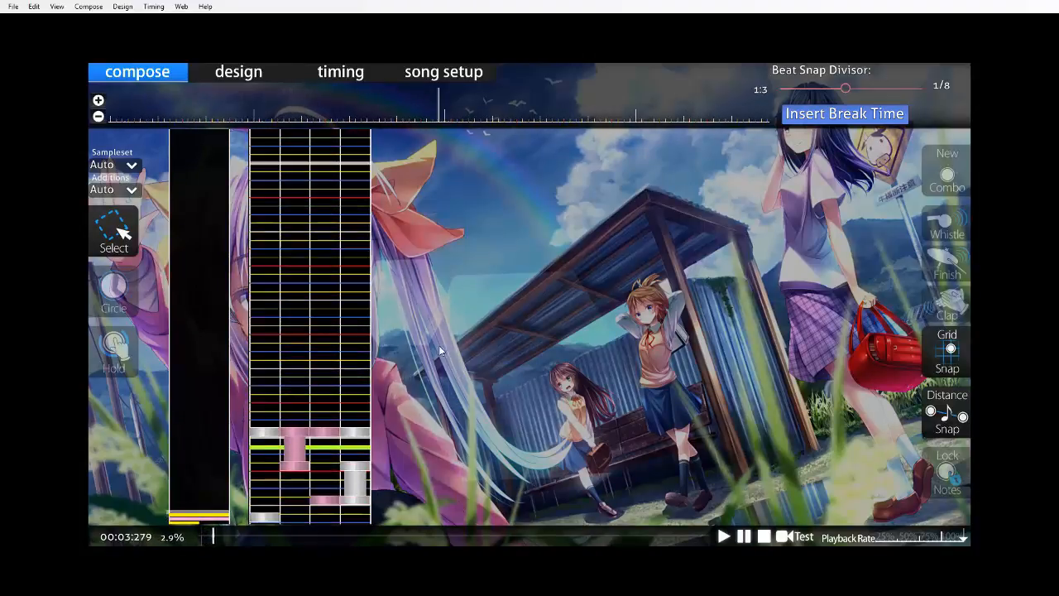
scroll(435, 352, down, 1)
click(97, 99)
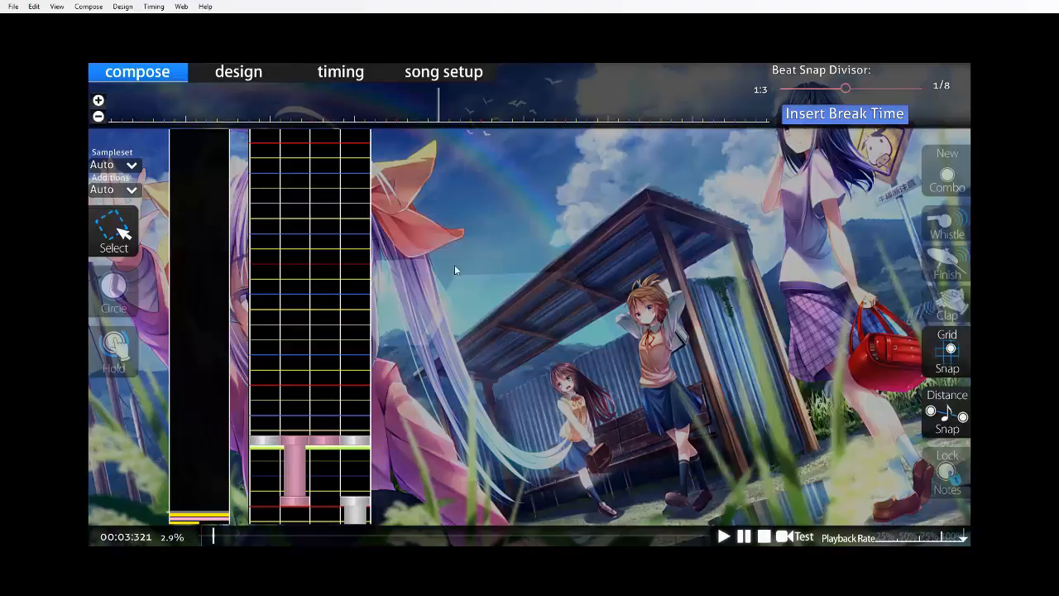
key(2)
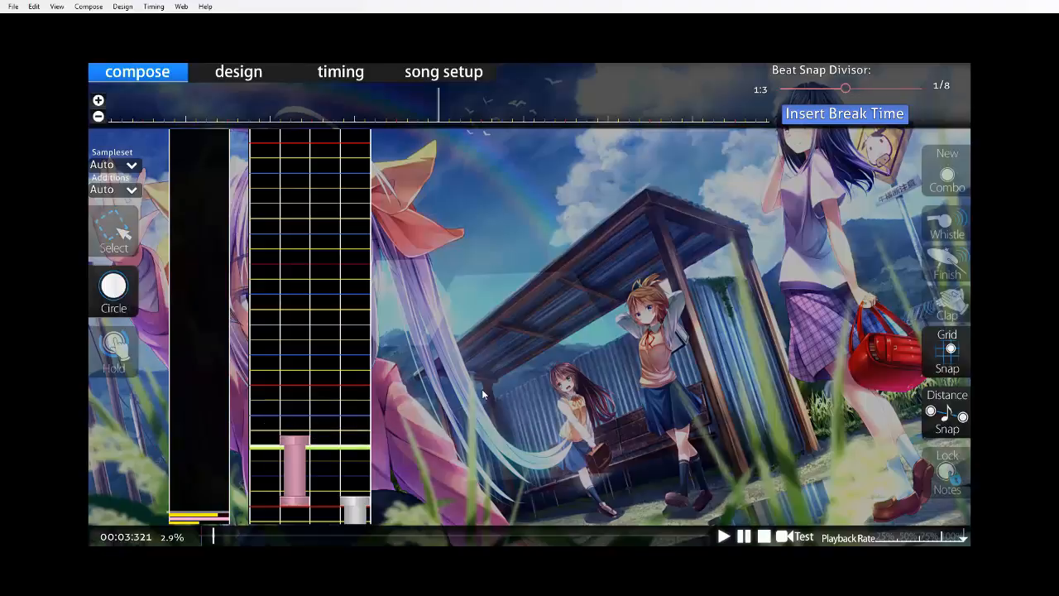
key(ctrl+z)
scroll(447, 344, down, 7)
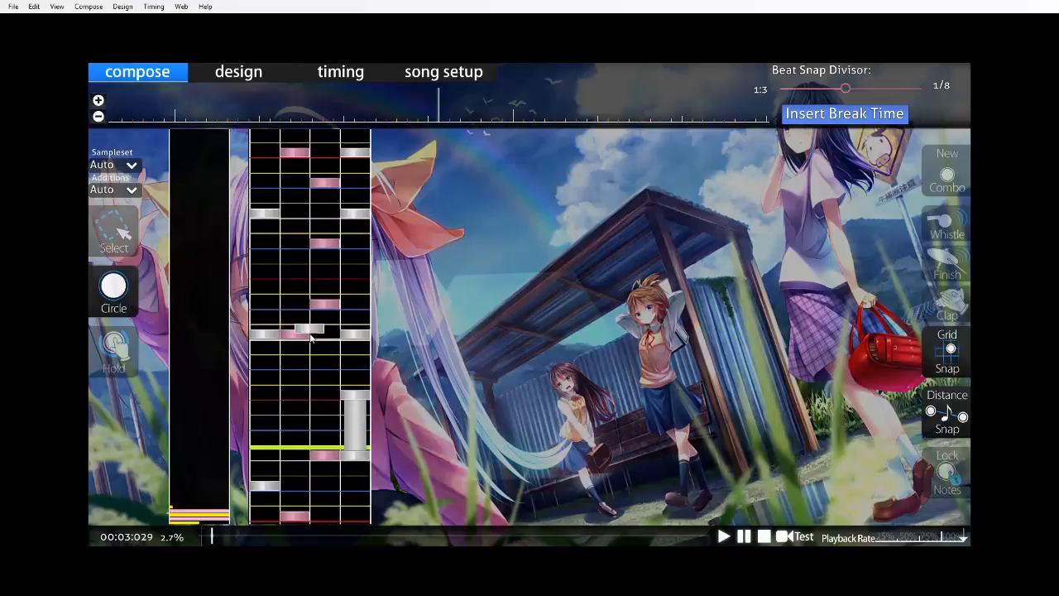
Move measure three's opening column 2 circle to column 3 and its 1/4 circle to column 2, and redraw the half-beat column 2 hold leading into it.
click(113, 343)
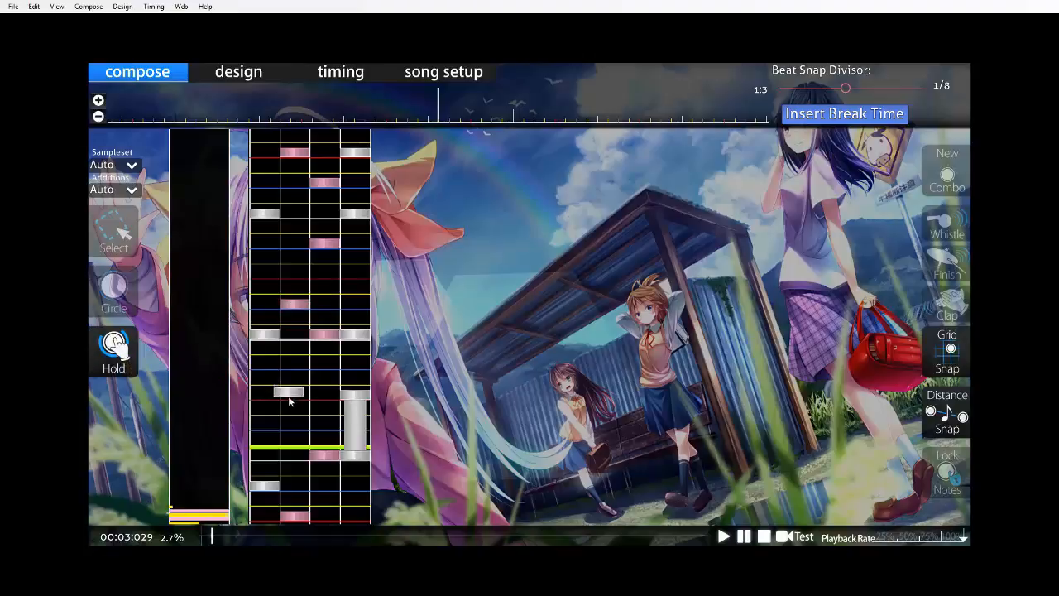
drag(297, 394, 300, 338)
scroll(425, 323, down, 6)
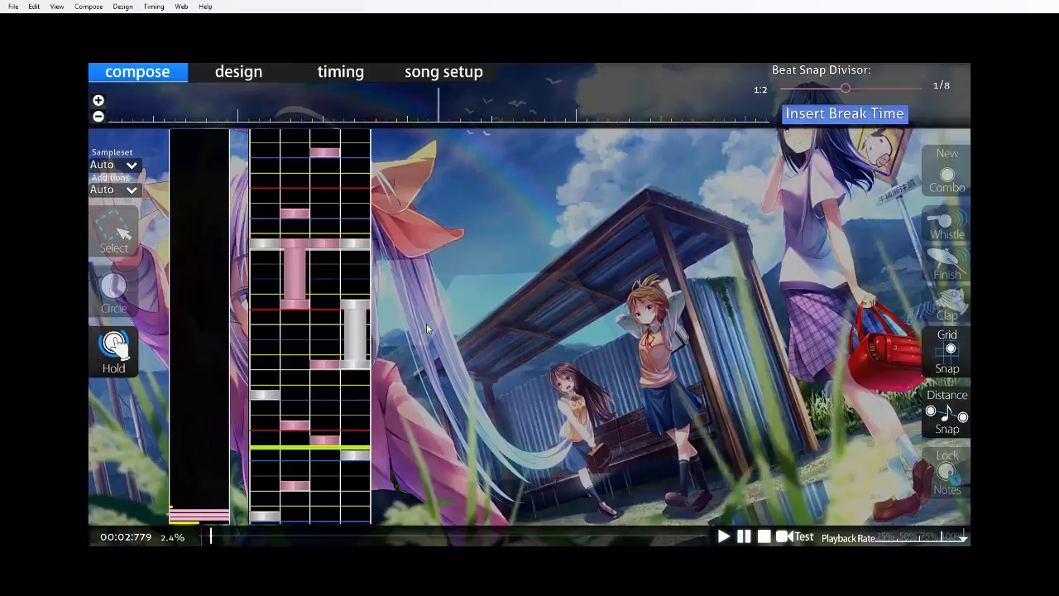
Play back the section from measure two's hold notes through the pasted third measure.
scroll(464, 241, down, 4)
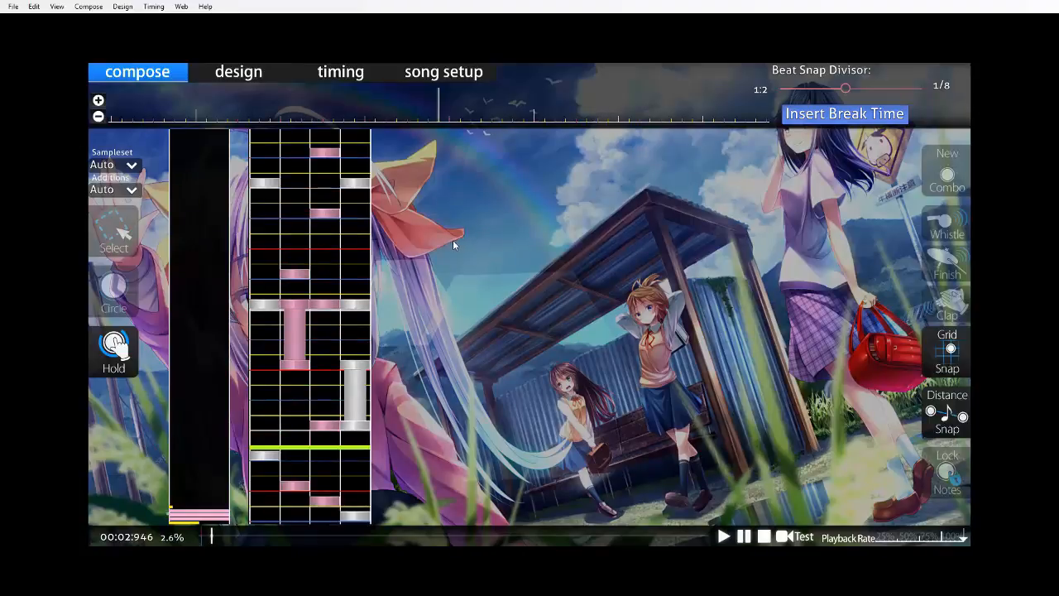
scroll(437, 236, up, 3)
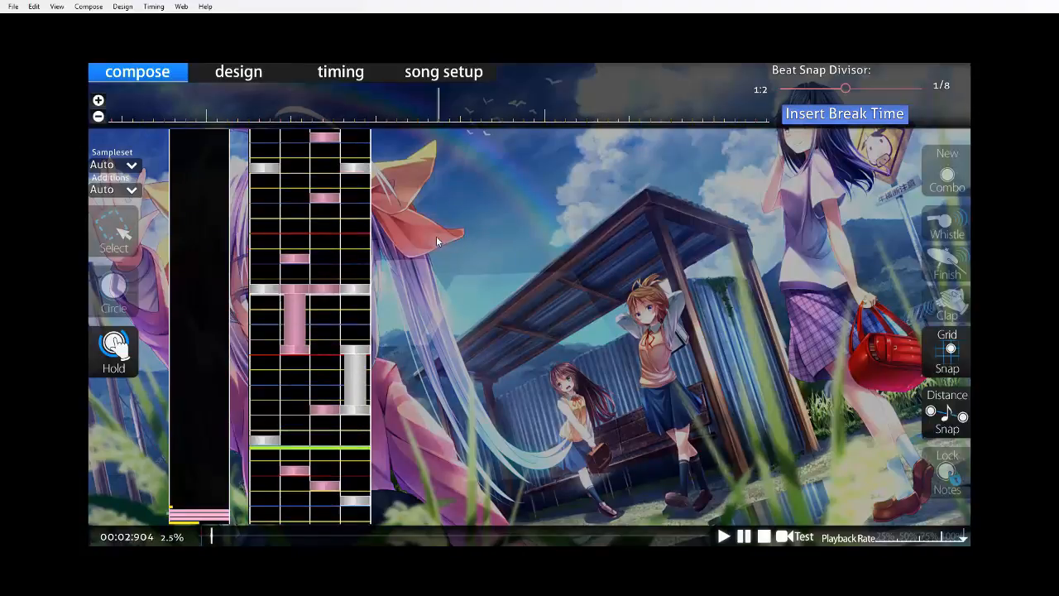
key(space)
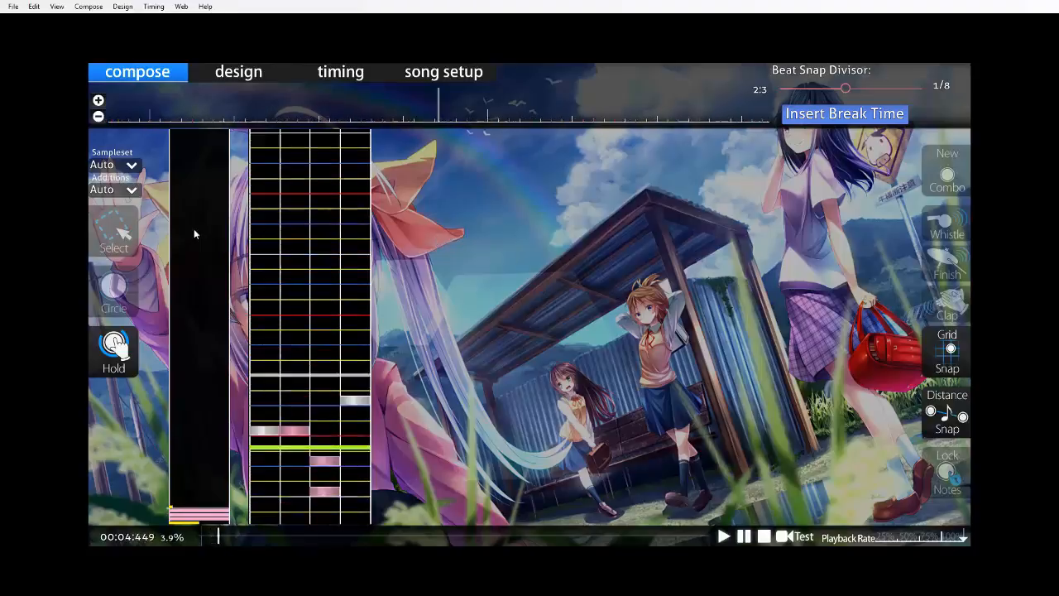
Place a column 3 circle on measure four's downbeat, followed by five column 4 circles spaced a quarter beat apart.
click(116, 287)
scroll(428, 298, up, 4)
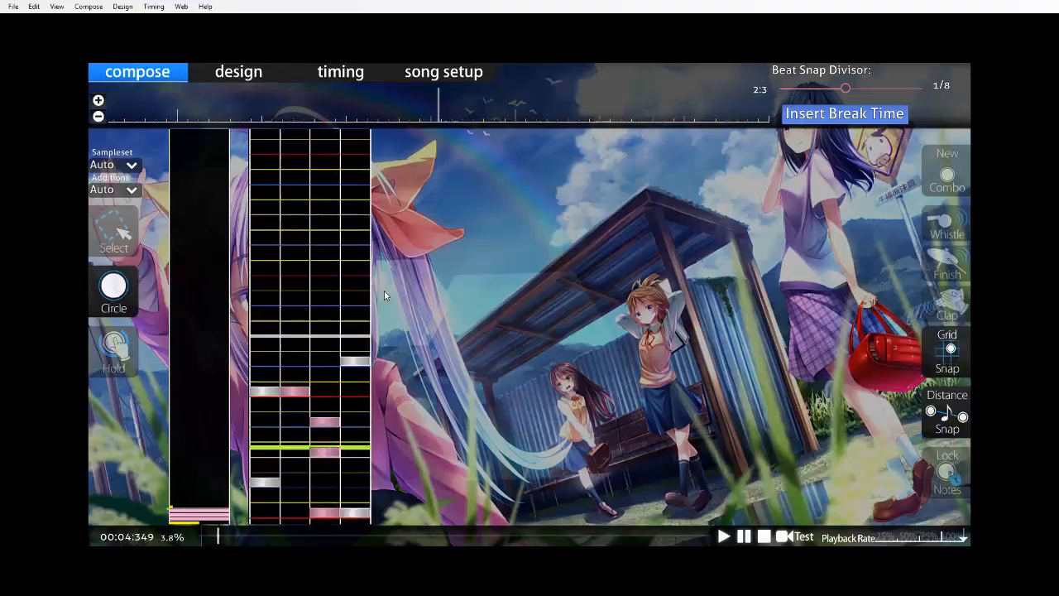
key(space)
scroll(384, 294, up, 9)
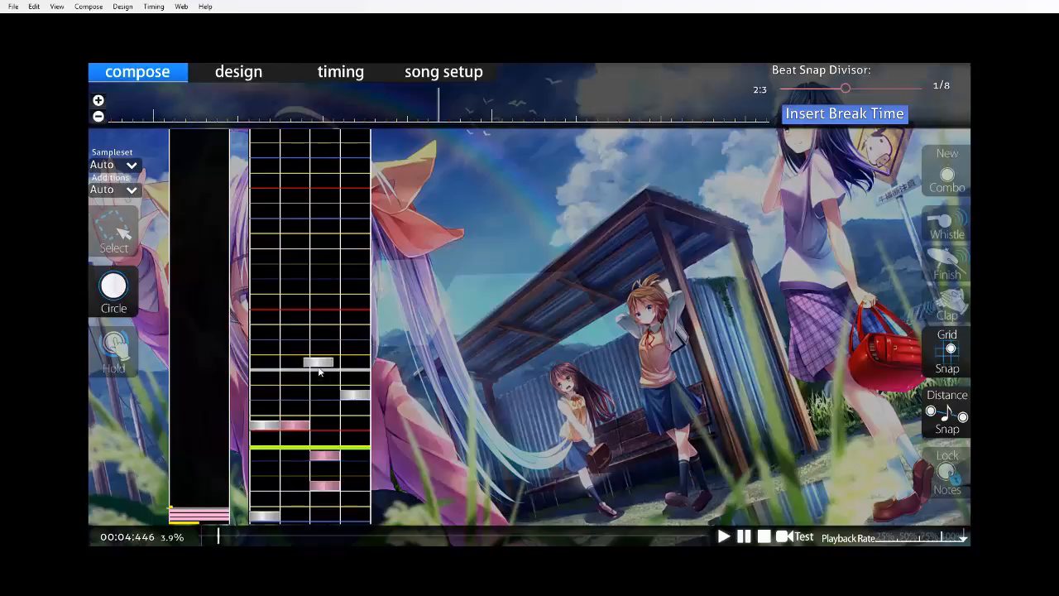
scroll(369, 258, down, 8)
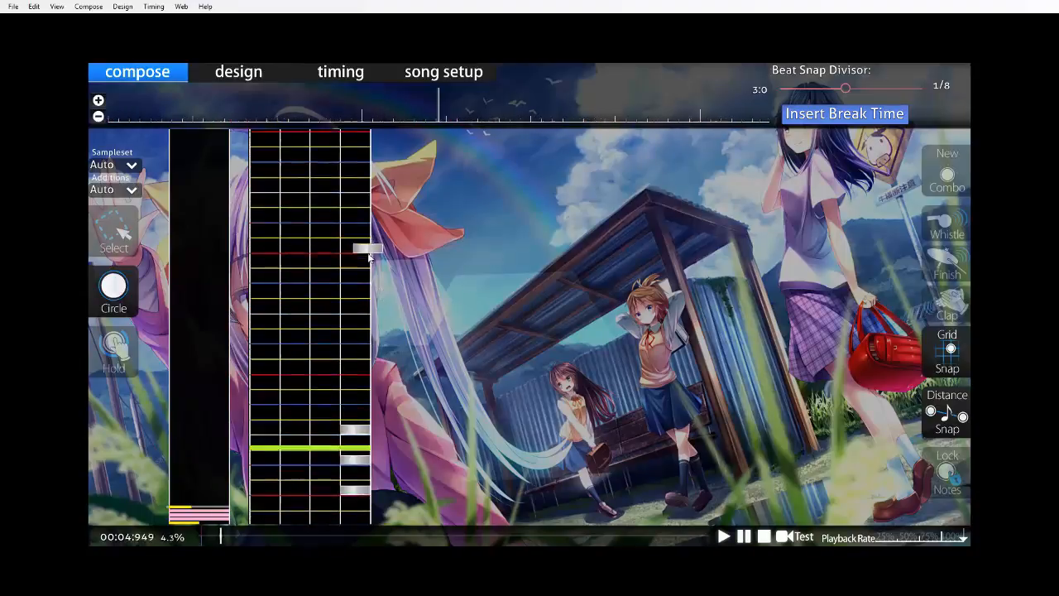
scroll(369, 260, down, 1)
scroll(377, 289, up, 10)
scroll(383, 301, down, 13)
click(350, 471)
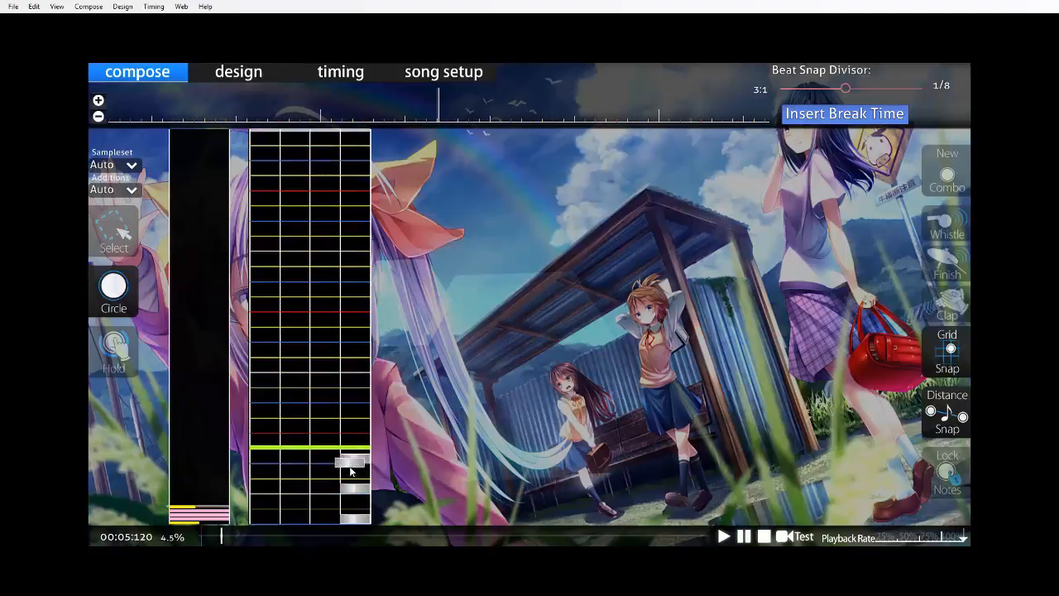
scroll(378, 431, up, 9)
click(357, 303)
scroll(394, 292, up, 3)
key(space)
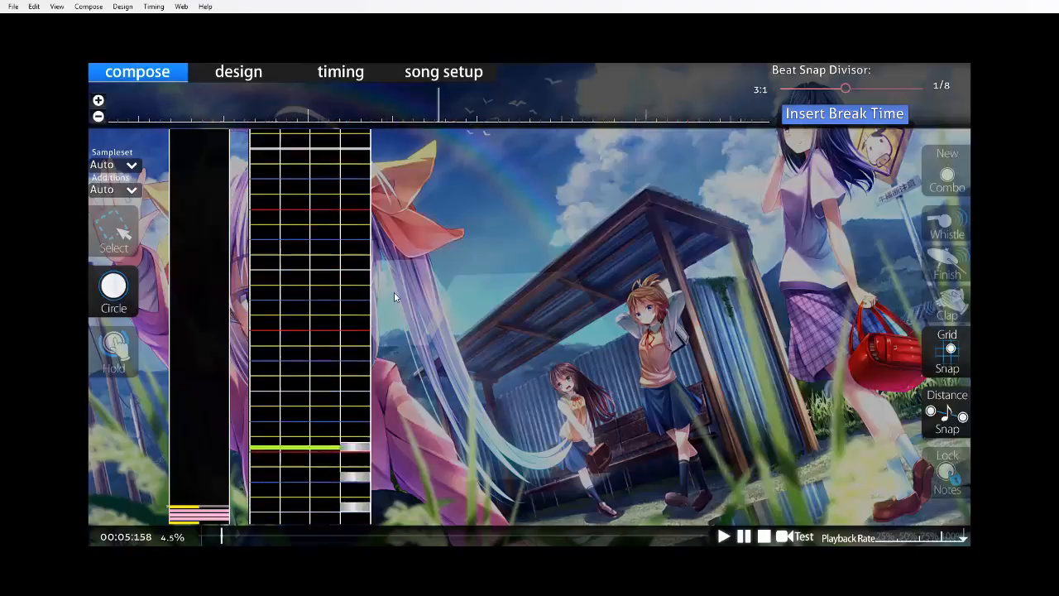
Draw a half-beat hold in column 1 a quarter beat after the last of measure four's column 4 circles.
scroll(379, 309, up, 13)
scroll(317, 315, down, 13)
click(122, 359)
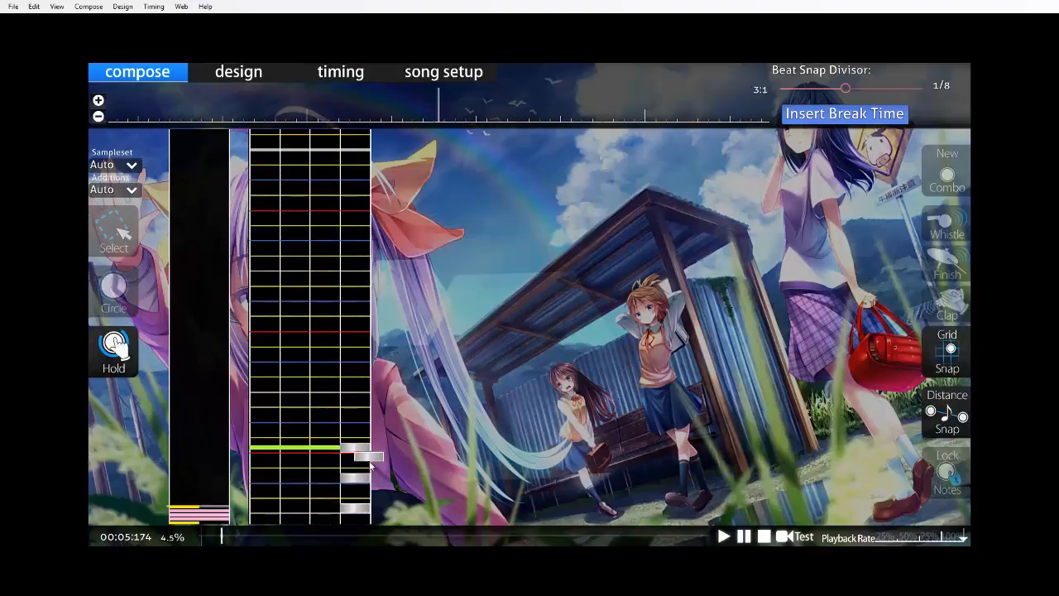
drag(271, 454, 270, 460)
scroll(271, 457, down, 5)
scroll(395, 451, up, 17)
key(space)
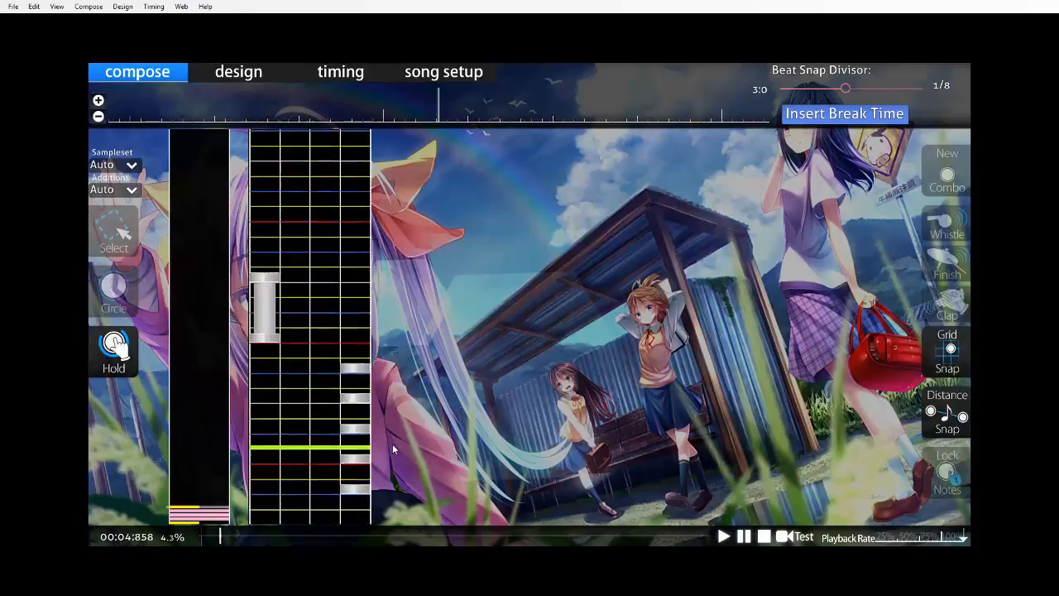
Draw a quarter-beat hold in column 4 from the end of the column 1 hold, followed by a quarter-beat hold in column 3.
key(space)
scroll(392, 430, up, 8)
drag(350, 396, 354, 384)
scroll(361, 405, down, 7)
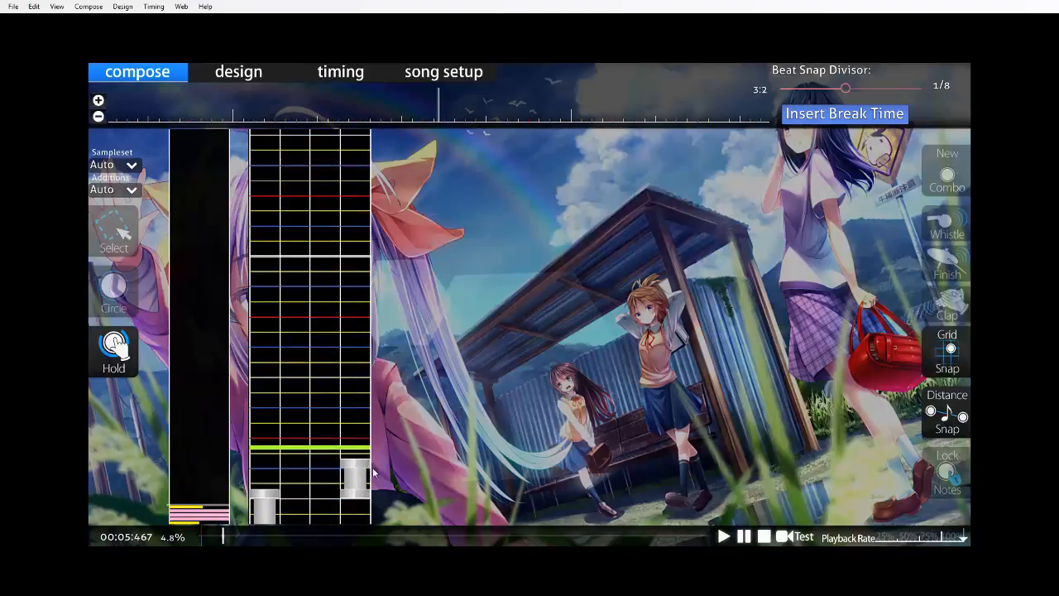
drag(327, 473, 329, 442)
scroll(356, 436, up, 3)
key(space)
Set the playback rate to 50% and place a column 1 circle a quarter beat after the column 3 hold ends.
scroll(369, 426, up, 3)
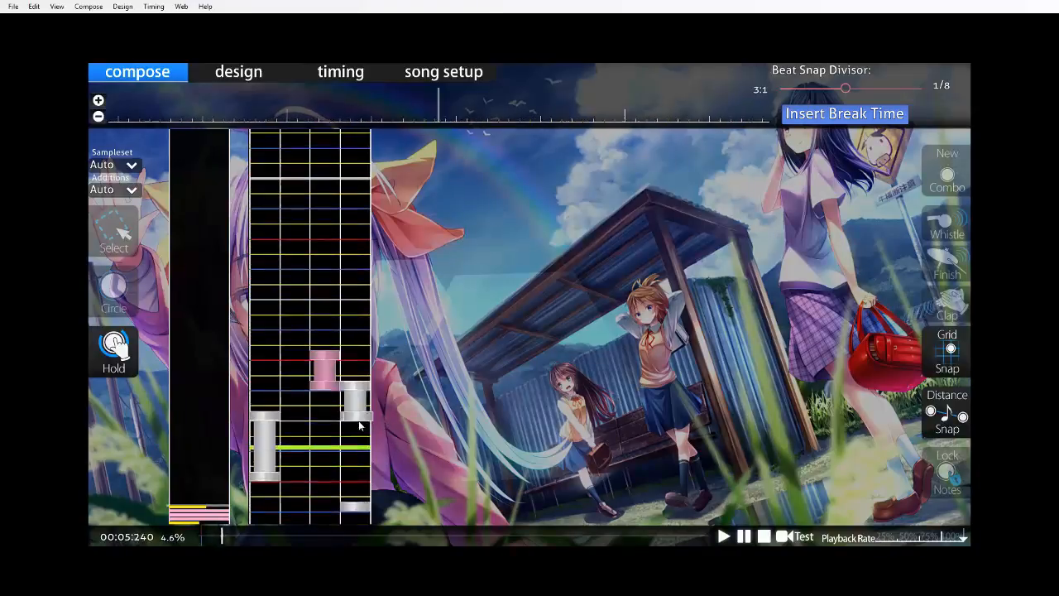
scroll(353, 451, up, 5)
click(906, 538)
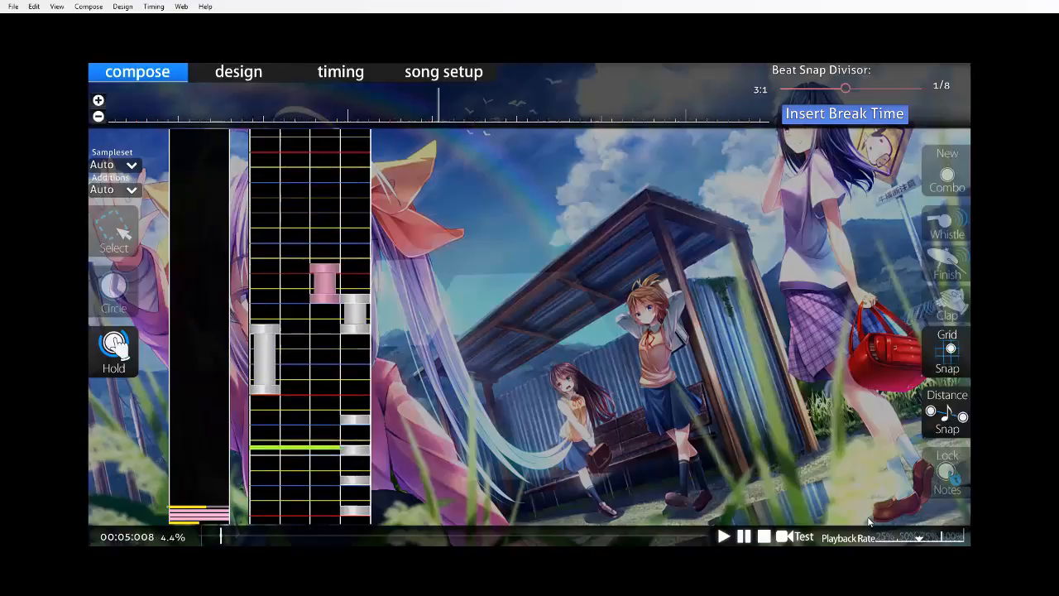
scroll(364, 439, up, 4)
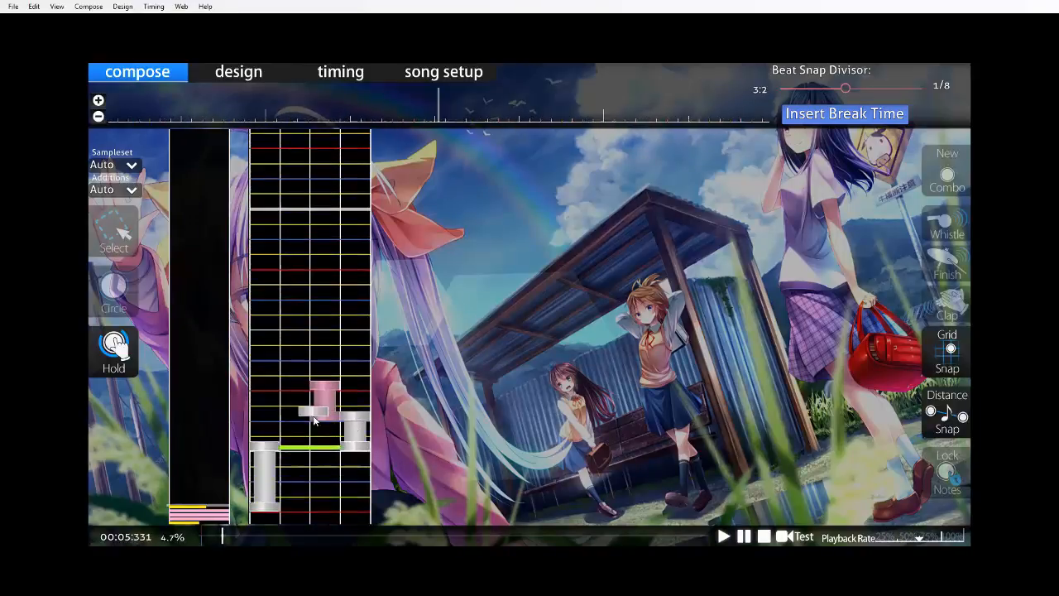
click(264, 423)
scroll(263, 423, up, 2)
key(space)
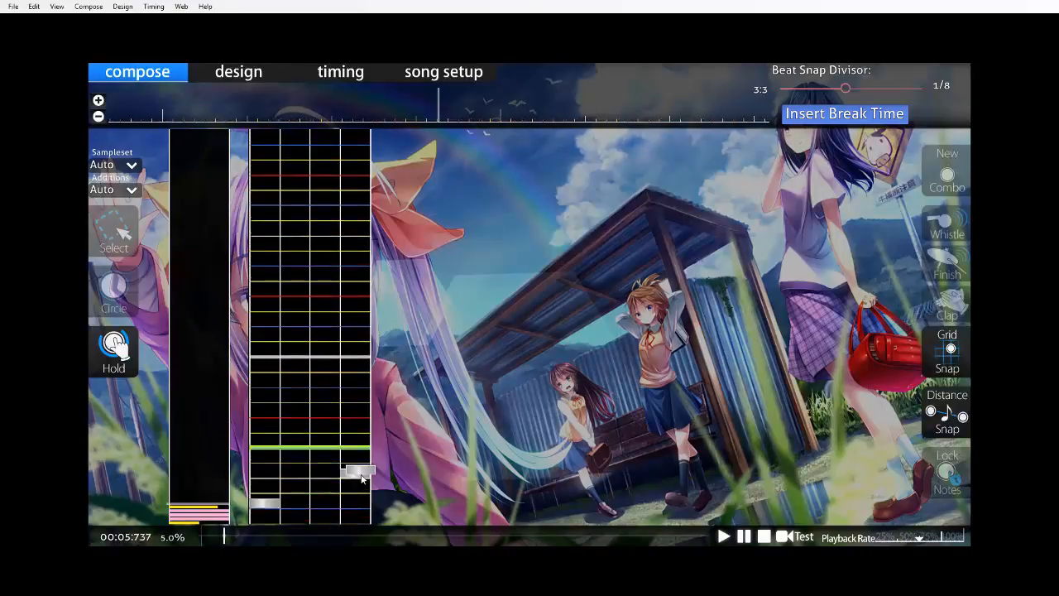
Draw a half-beat column 4 hold on measure four's last beat and a half-beat column 1 hold from its end to measure five.
key(space)
scroll(364, 473, up, 3)
click(362, 431)
scroll(362, 431, down, 4)
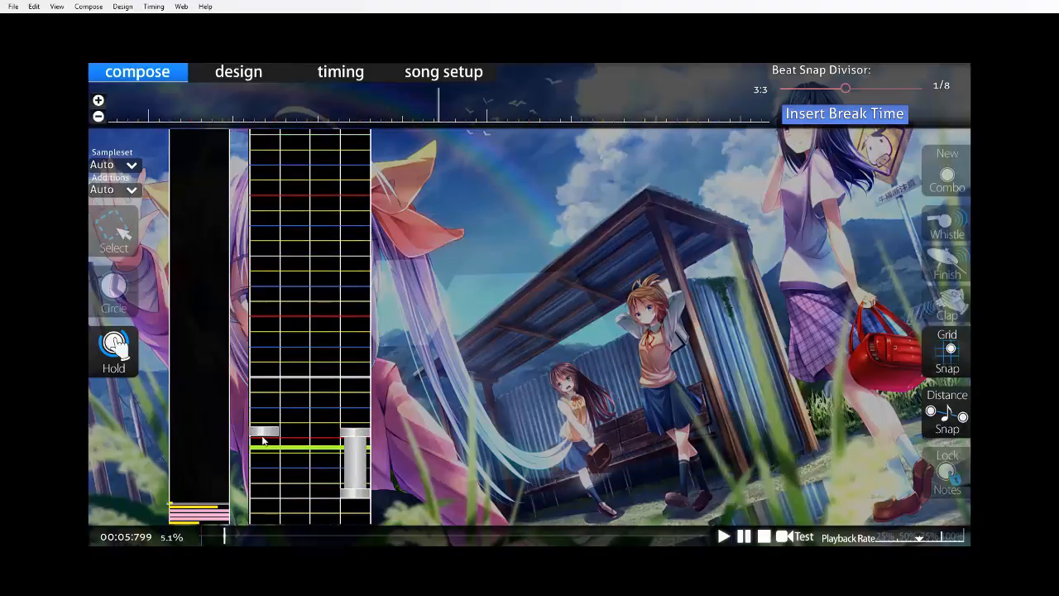
click(262, 436)
scroll(263, 436, down, 4)
scroll(362, 486, up, 10)
scroll(362, 486, up, 7)
Play back measures three and four slowly and add accent circles, including one in column 2 at the start of measure four's first hold.
key(space)
scroll(380, 468, up, 7)
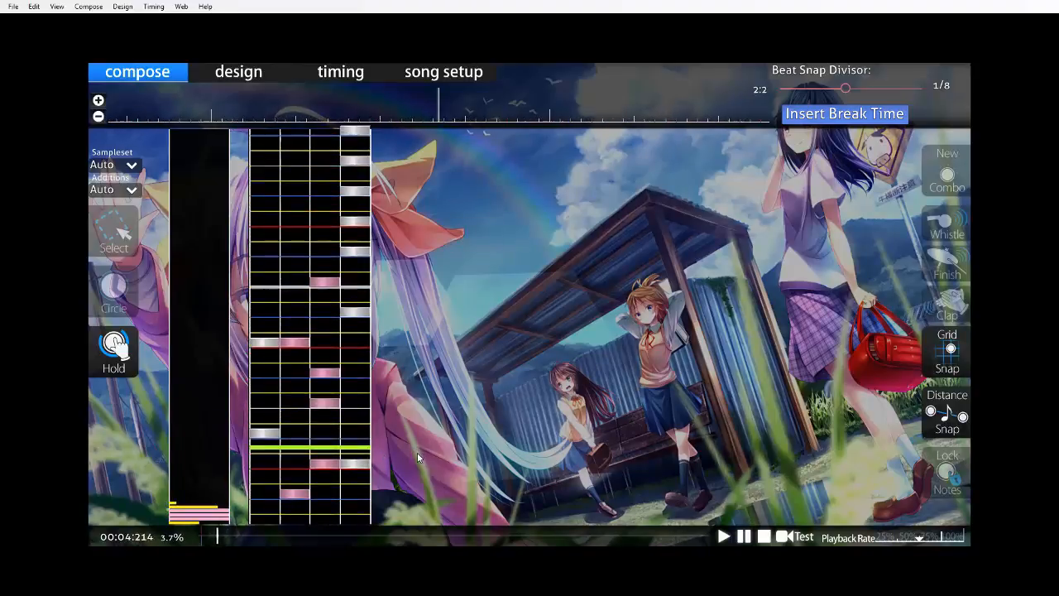
key(space)
scroll(286, 466, up, 3)
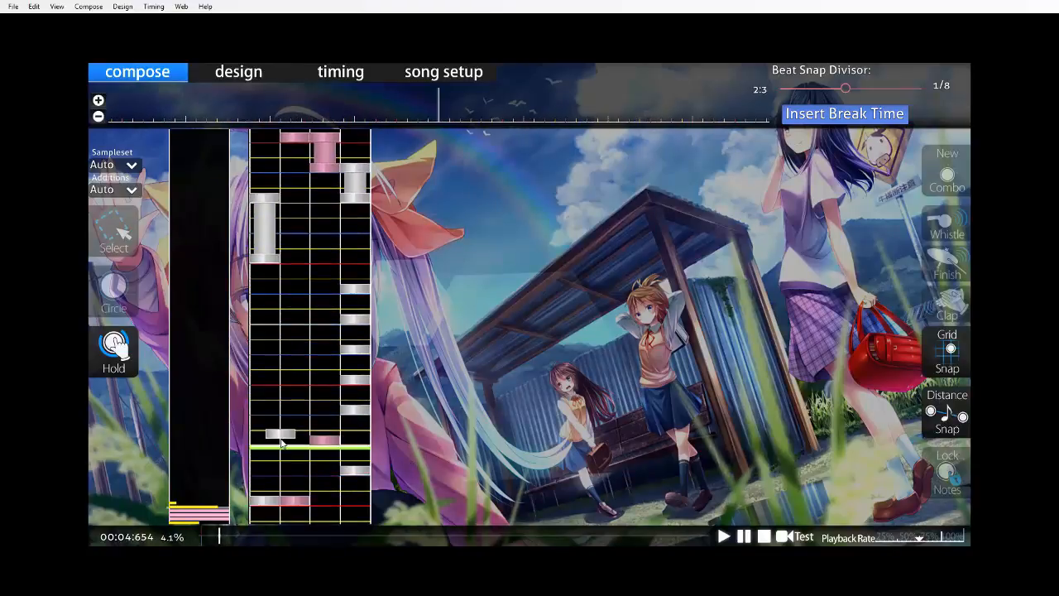
click(277, 444)
scroll(282, 444, up, 4)
key(space)
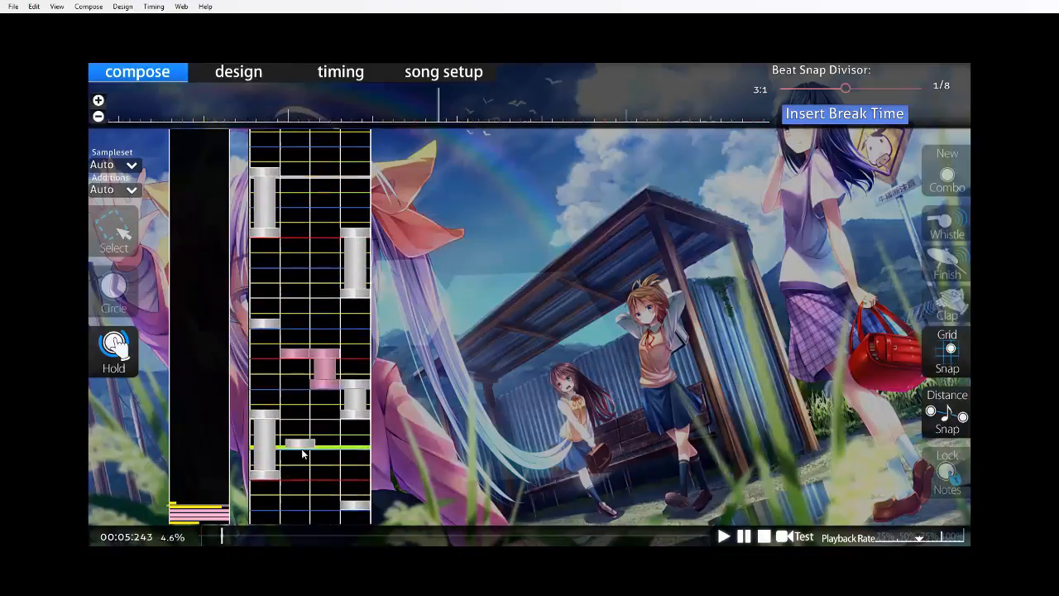
key(space)
scroll(316, 455, up, 5)
click(303, 405)
Add circles in column 3 at the last column 4 hold's start, column 2 at the final hold's start, and columns 2–4 on measure five's downbeat.
key(space)
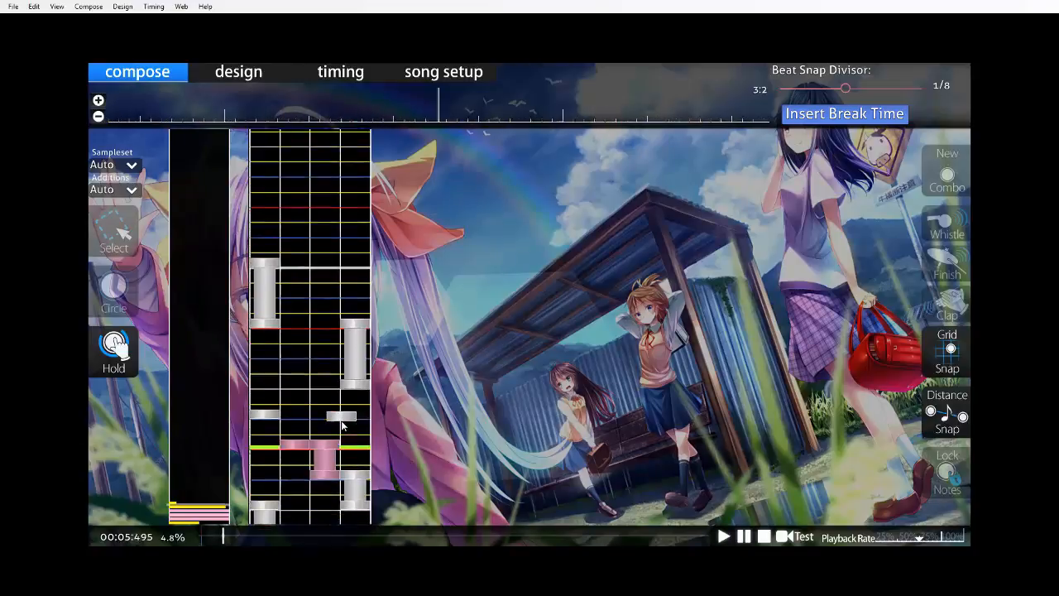
key(space)
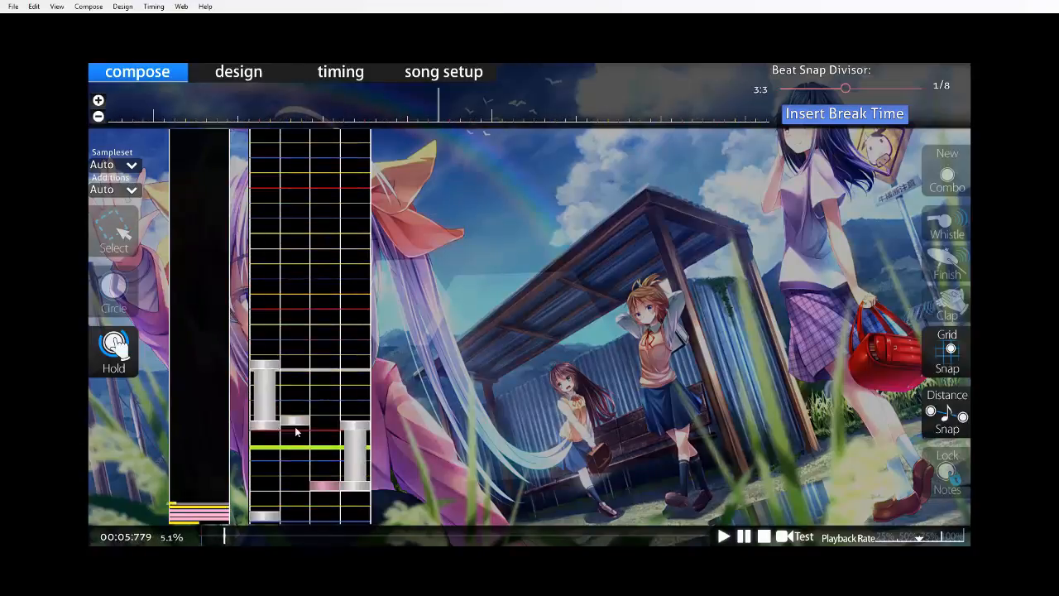
scroll(294, 426, up, 20)
scroll(331, 418, down, 6)
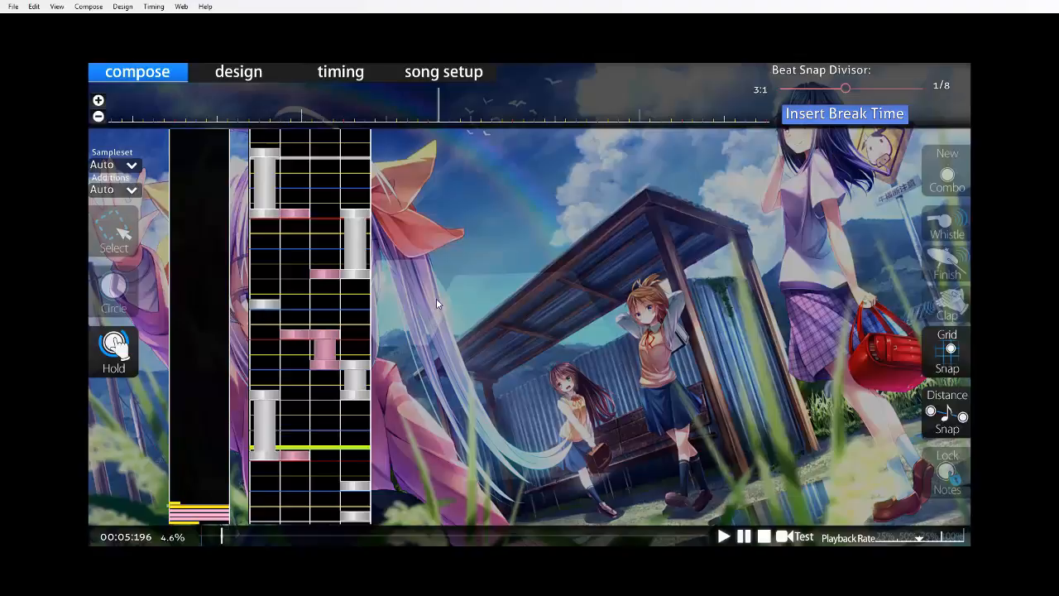
scroll(436, 298, down, 4)
scroll(448, 259, down, 4)
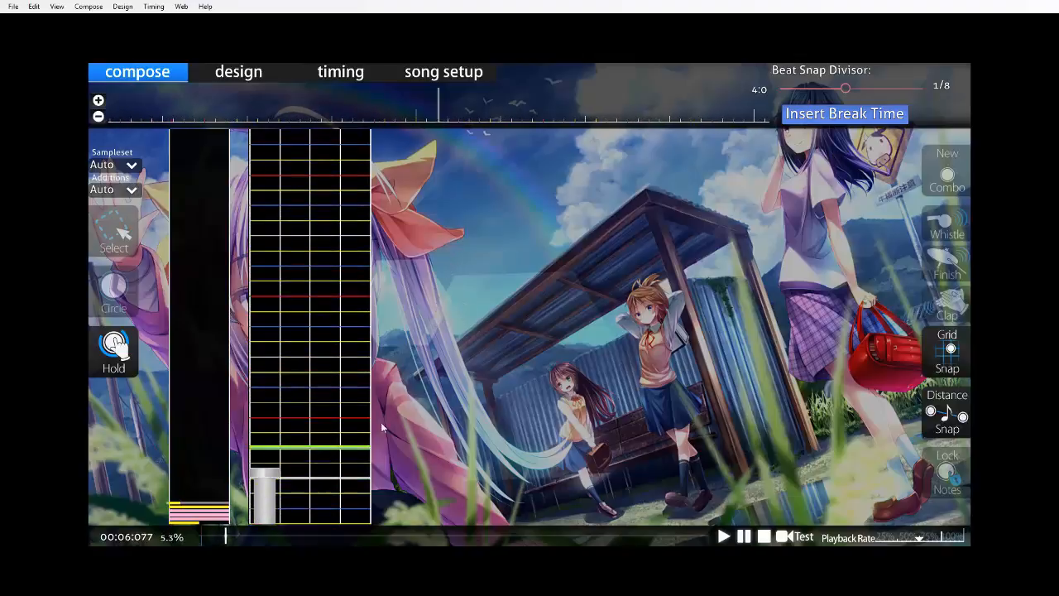
scroll(430, 435, up, 5)
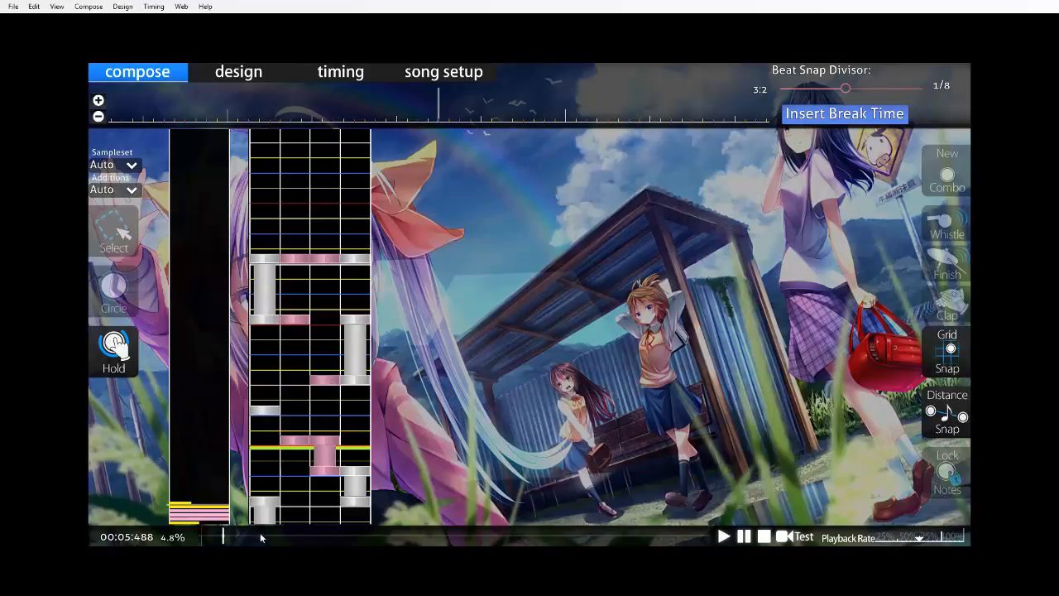
Test play the beatmap from the start of the song through measure five's opening chord, and return to the editor.
click(194, 533)
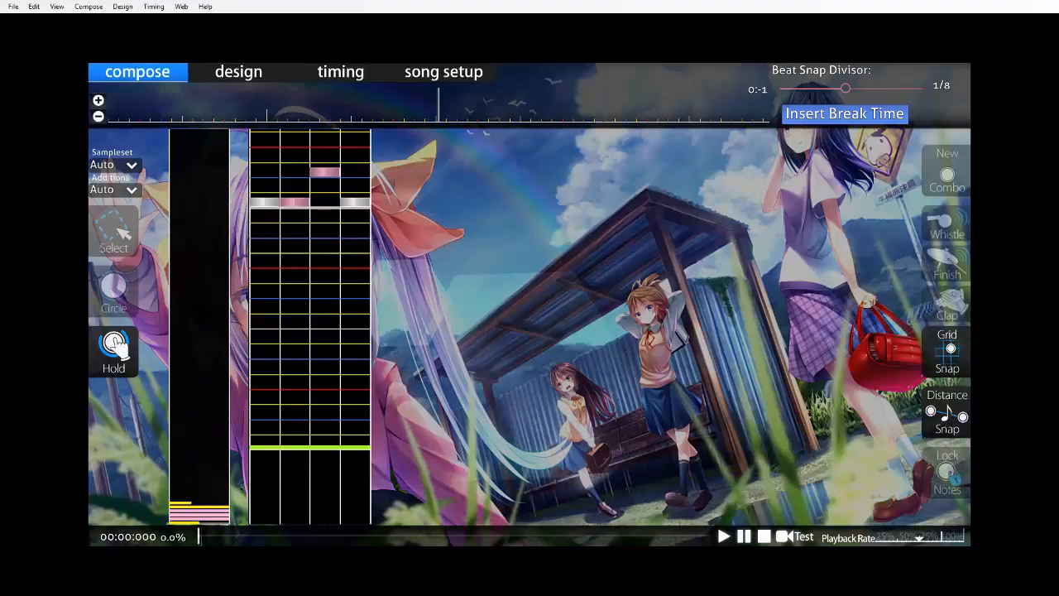
key(F5)
key(Return)
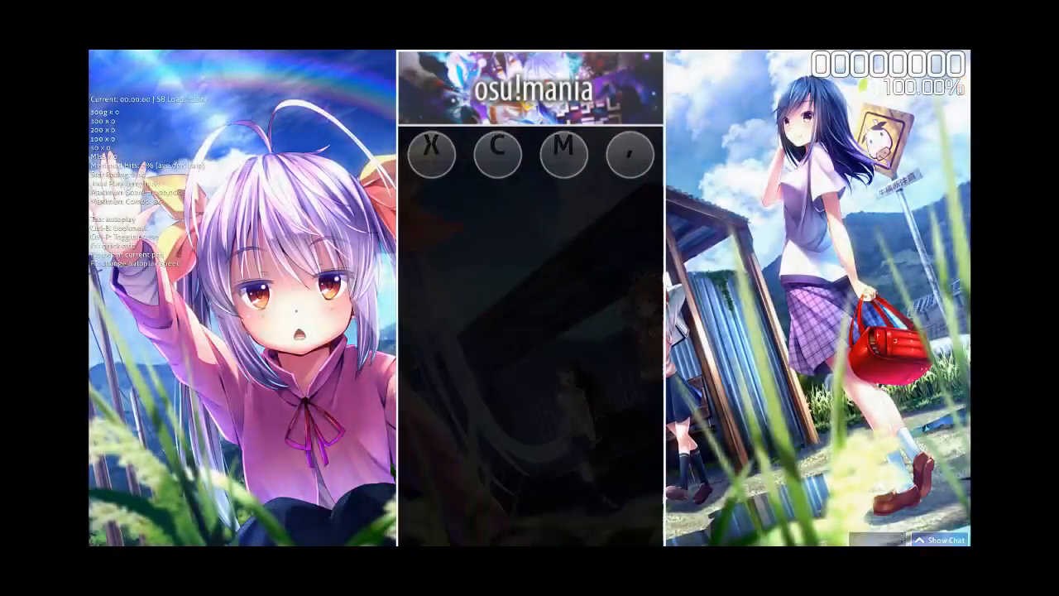
key(x)
key(c)
key(comma)
key(m)
key(m)
key(x)
key(comma)
key(m)
key(c)
key(comma)
key(c)
key(x)
key(comma)
key(c)
key(m)
key(comma)
key(x)
key(m)
key(m)
key(x)
key(c)
key(comma)
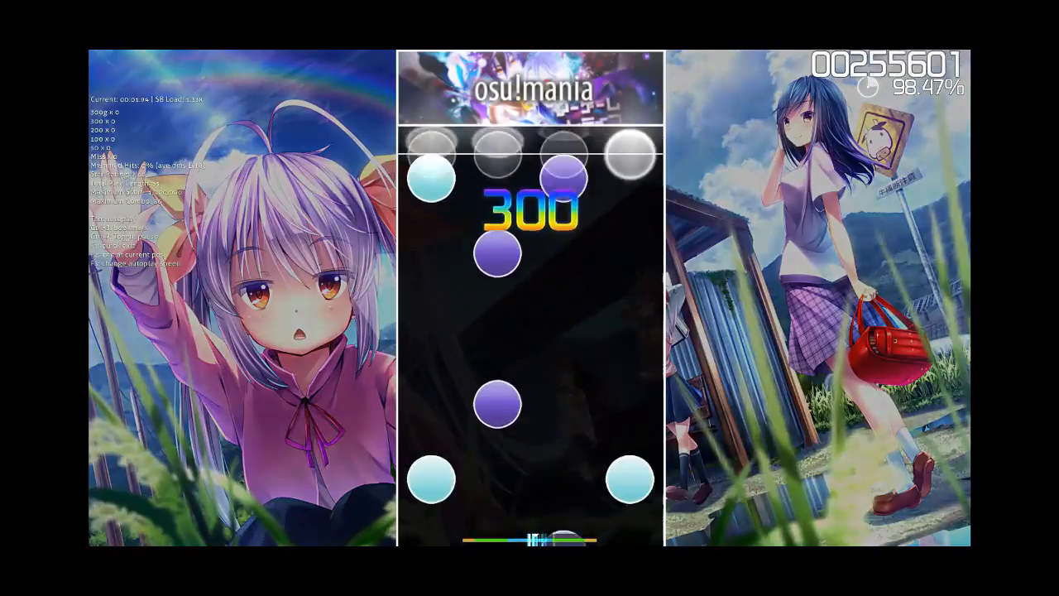
key(x)
key(m)
key(c)
key(c)
key(x)
key(comma)
key(m)
key(c)
key(x)
key(c)
key(comma)
key(m)
key(c)
key(x)
key(m)
key(comma)
key(c)
key(x)
key(m)
key(comma)
key(c)
key(m)
key(x)
key(comma)
key(m)
key(c)
key(comma)
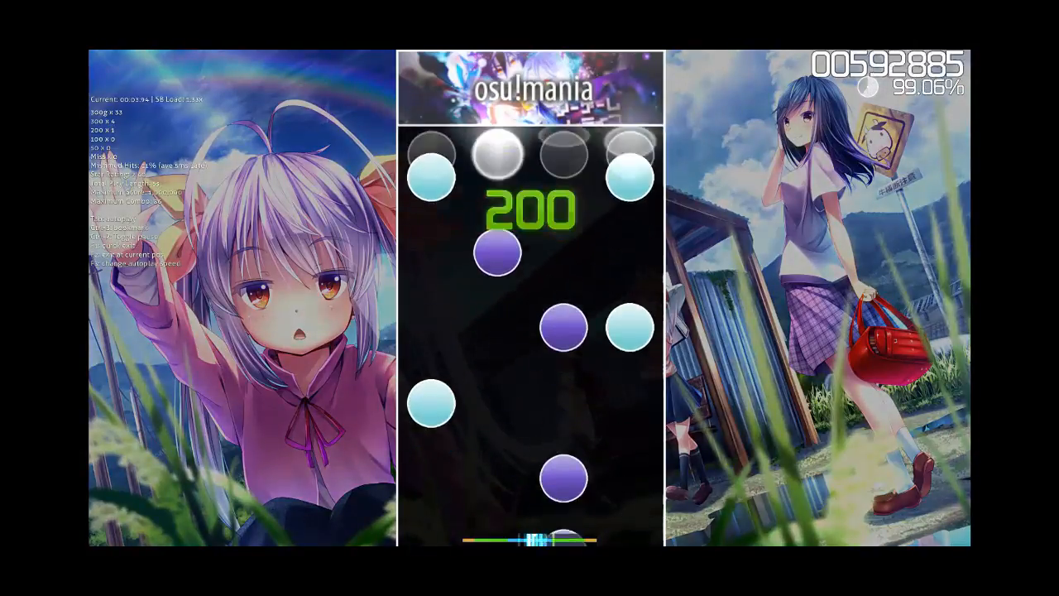
key(x)
key(comma)
key(c)
key(m)
key(comma)
key(x)
key(m)
key(m)
key(x)
key(c)
key(comma)
key(x)
key(m)
key(comma)
key(comma)
key(comma)
key(comma)
key(comma)
key(x)
key(c)
key(comma)
key(m)
key(c)
key(m)
key(x)
key(m)
key(comma)
key(x)
key(c)
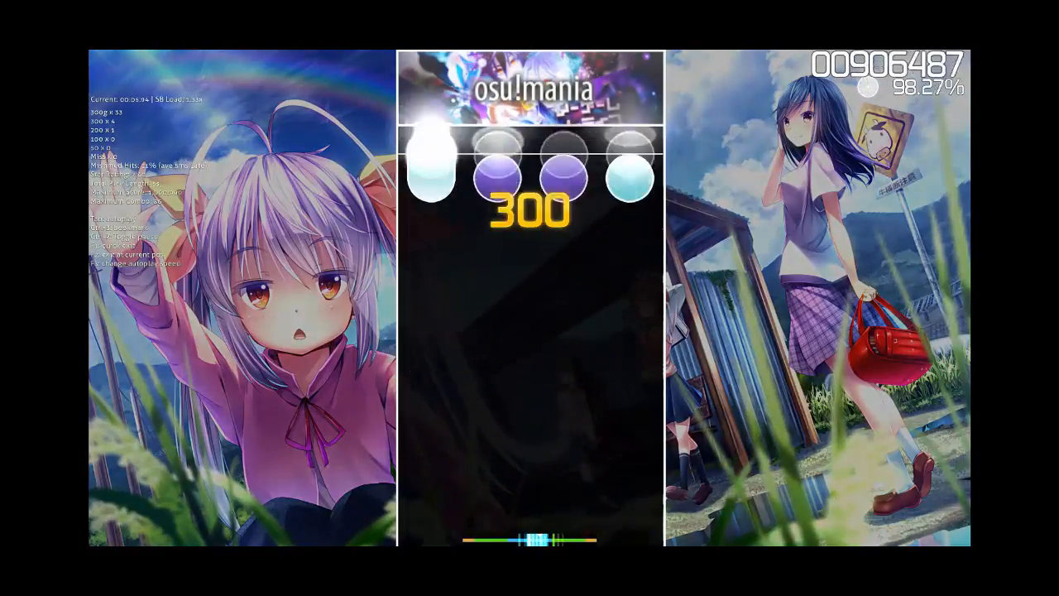
key(Escape)
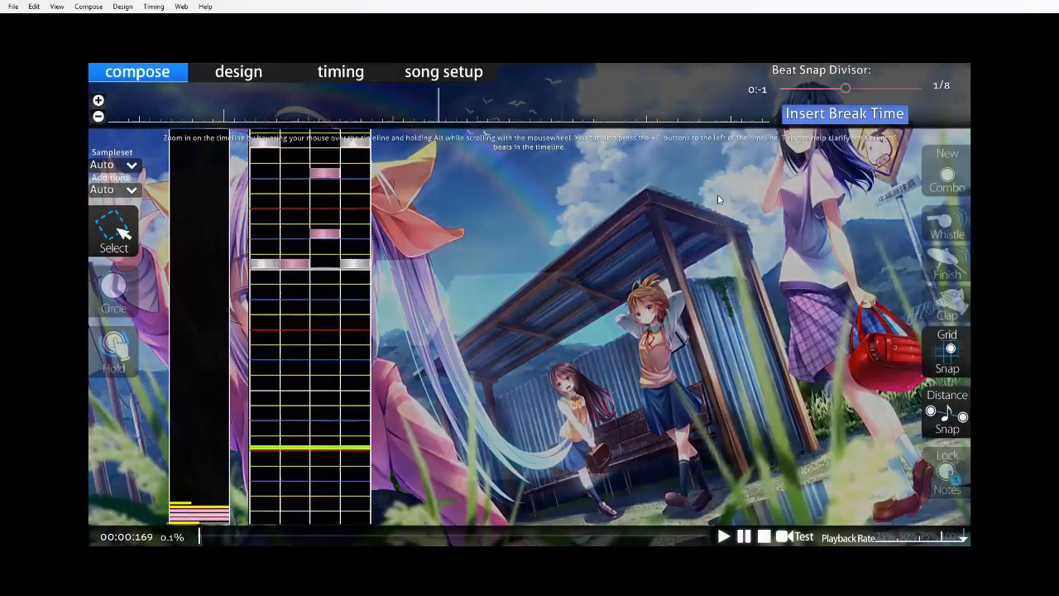
Test play the beatmap again from the start through measure four's closing holds, and return to the editor.
key(F6)
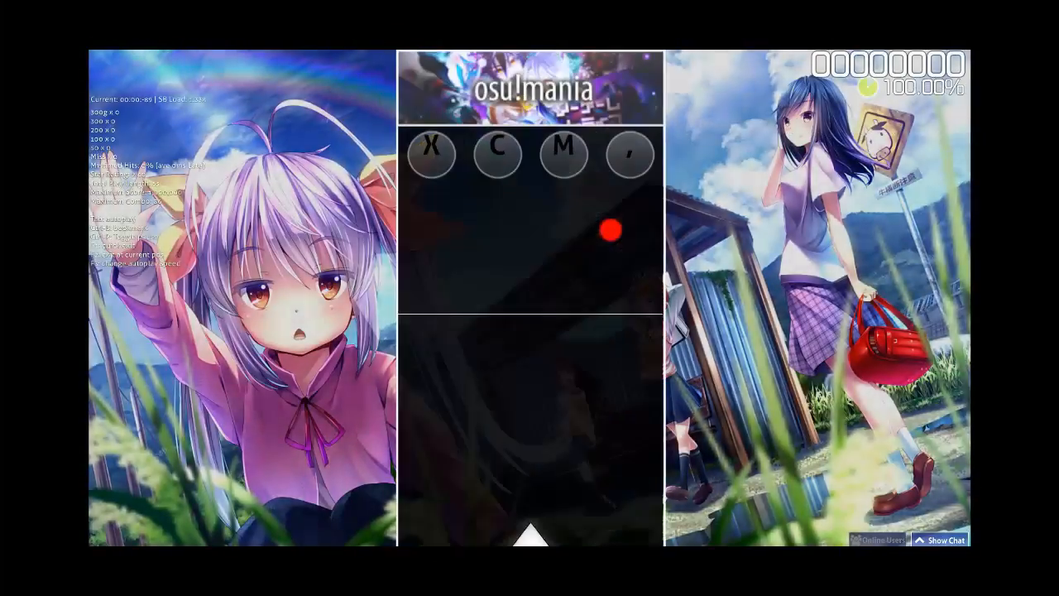
key(x)
key(c)
key(comma)
key(m)
key(m)
key(x)
key(comma)
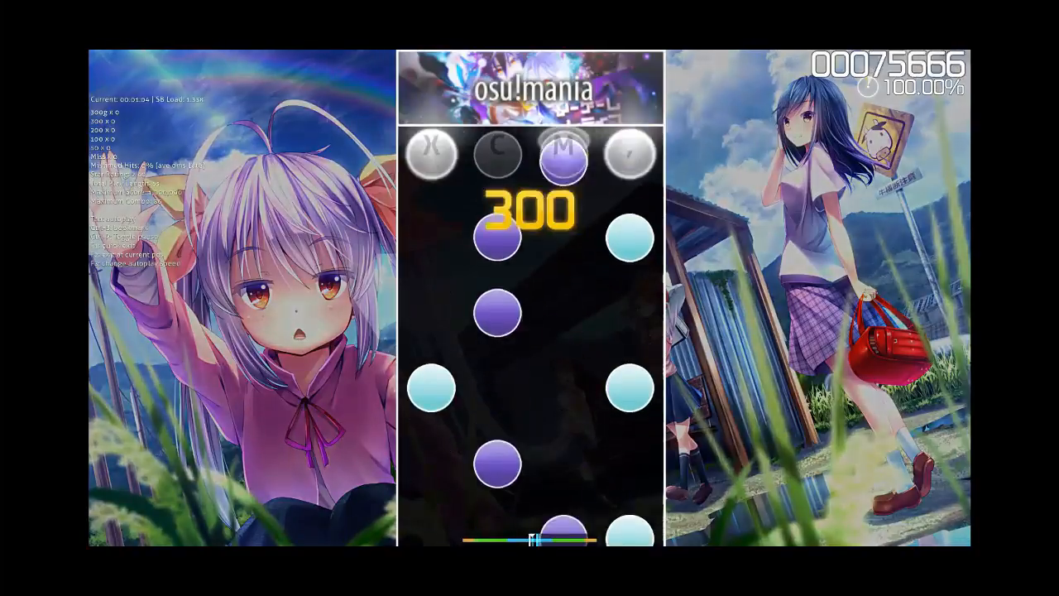
key(m)
key(c)
key(comma)
key(c)
key(x)
key(comma)
key(c)
key(m)
key(comma)
key(x)
key(m)
key(m)
key(x)
key(c)
key(comma)
key(x)
key(m)
key(c)
key(c)
key(x)
key(comma)
key(m)
key(c)
key(x)
key(c)
key(comma)
key(m)
key(c)
key(x)
key(m)
key(comma)
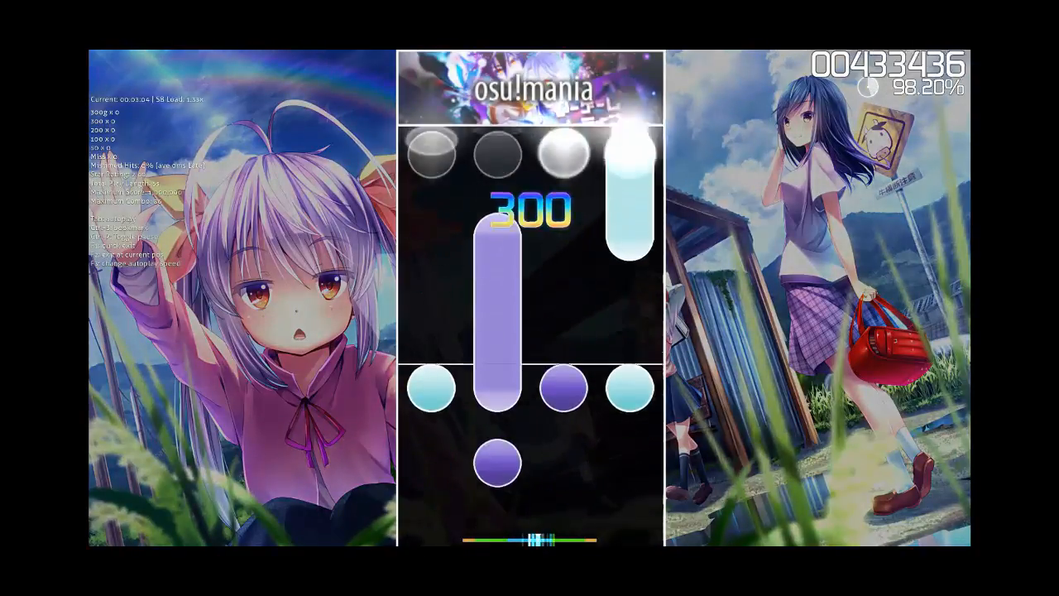
key(c)
key(x)
key(m)
key(comma)
key(c)
key(m)
key(x)
key(comma)
key(m)
key(c)
key(comma)
key(c)
key(x)
key(comma)
key(c)
key(m)
key(comma)
key(x)
key(m)
key(m)
key(x)
key(c)
key(comma)
key(x)
key(m)
key(comma)
key(comma)
key(comma)
key(comma)
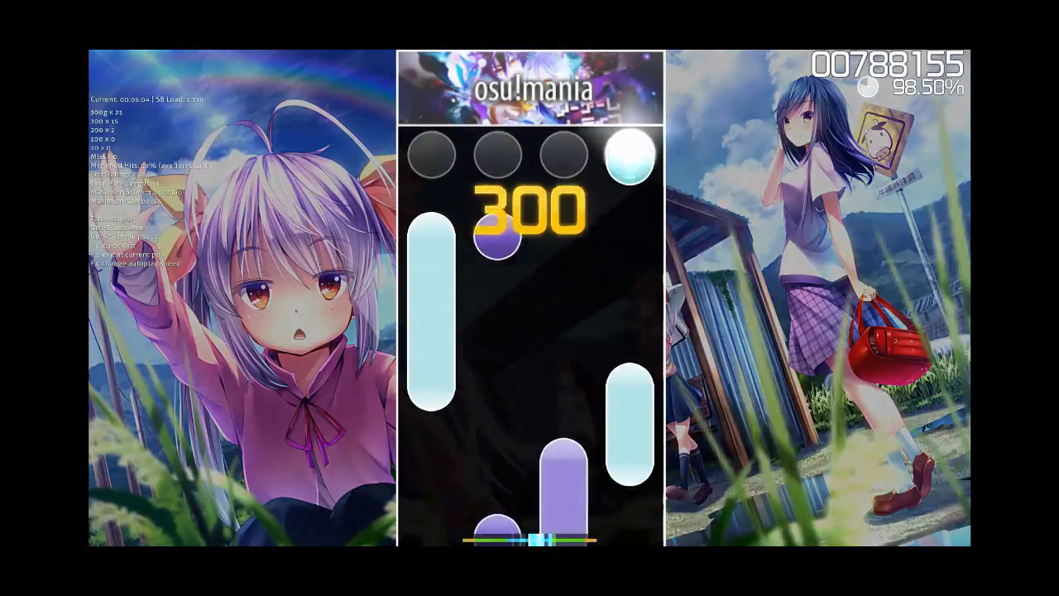
key(x)
key(c)
key(comma)
key(m)
key(c)
key(x)
key(m)
key(comma)
key(c)
key(x)
key(c)
key(m)
key(Escape)
key(Escape)
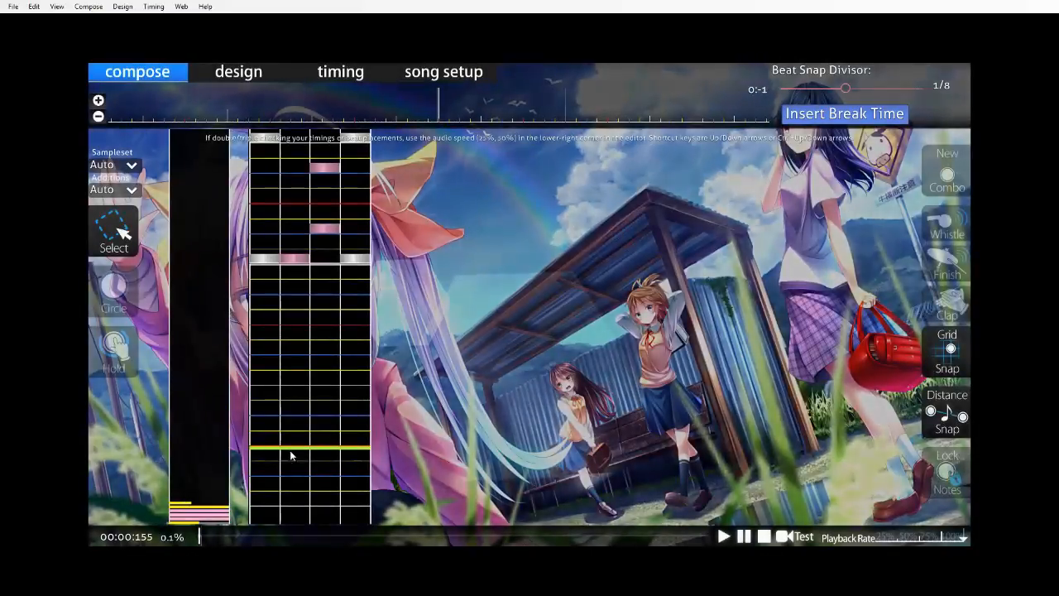
Delete the circles in columns 2, 3 and 4 on measure five's downbeat.
click(222, 538)
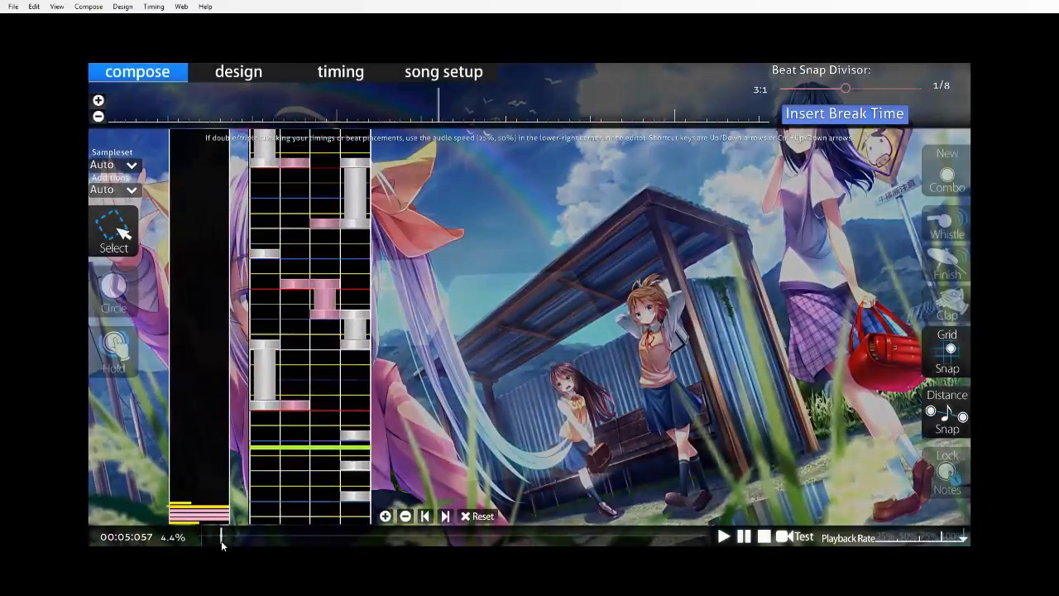
scroll(430, 339, down, 3)
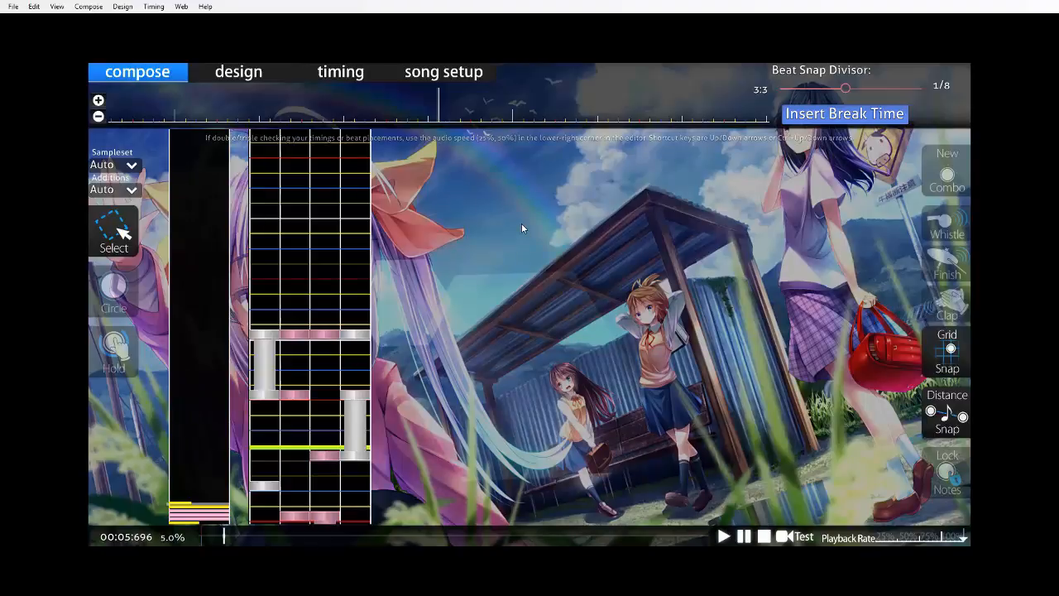
scroll(579, 197, down, 1)
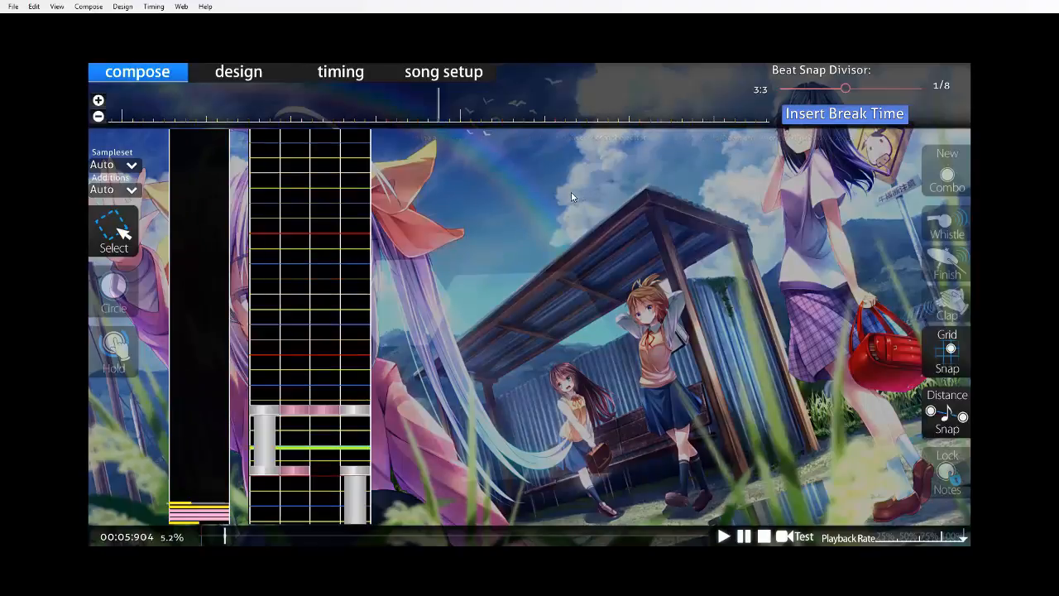
scroll(505, 211, down, 4)
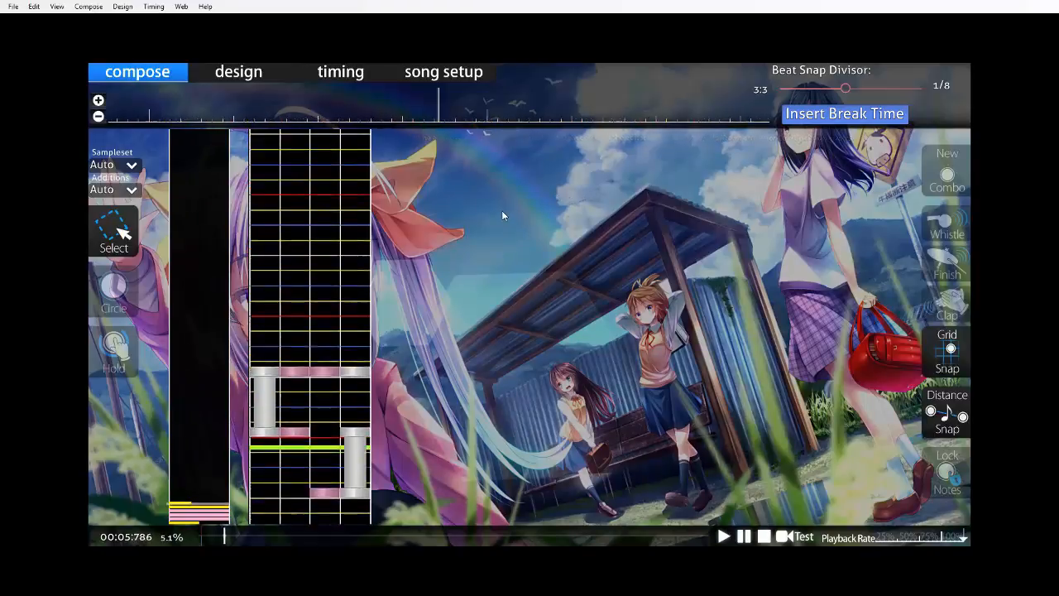
key(2)
scroll(453, 260, up, 4)
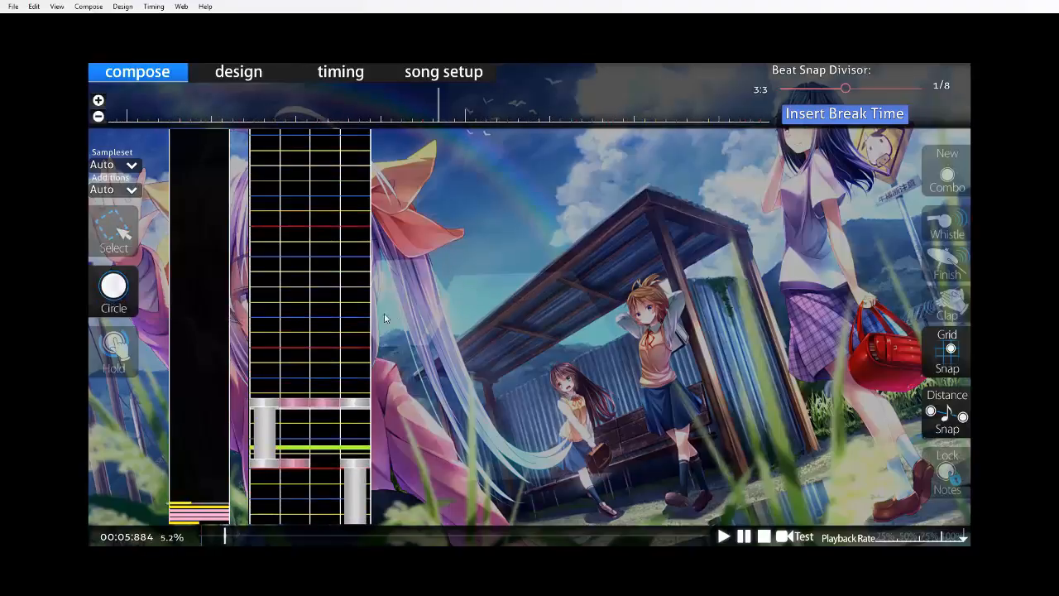
scroll(353, 267, down, 4)
scroll(356, 273, up, 3)
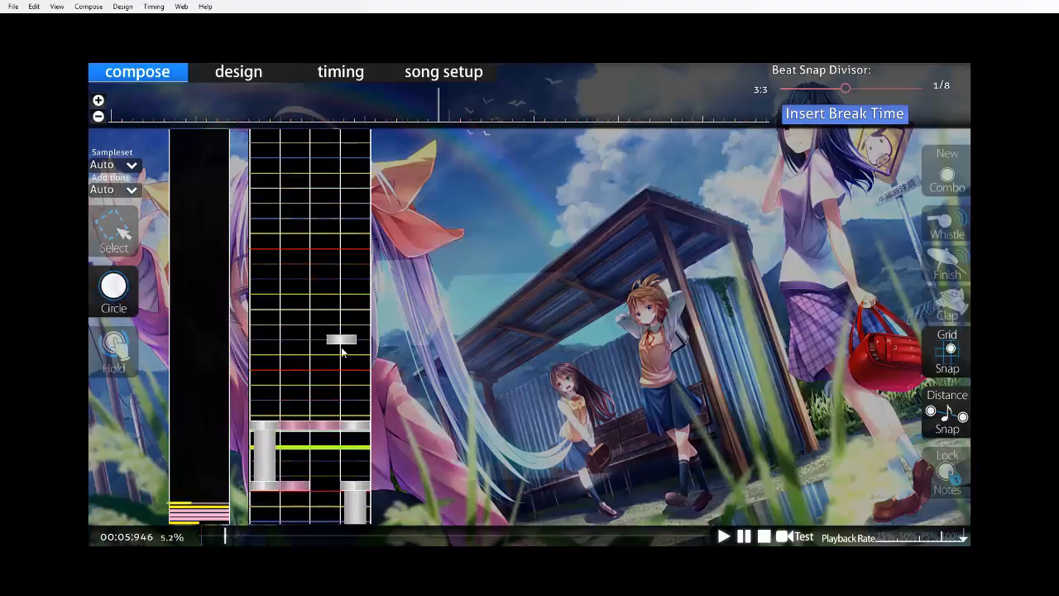
scroll(340, 352, down, 1)
right_click(351, 438)
right_click(325, 438)
right_click(294, 439)
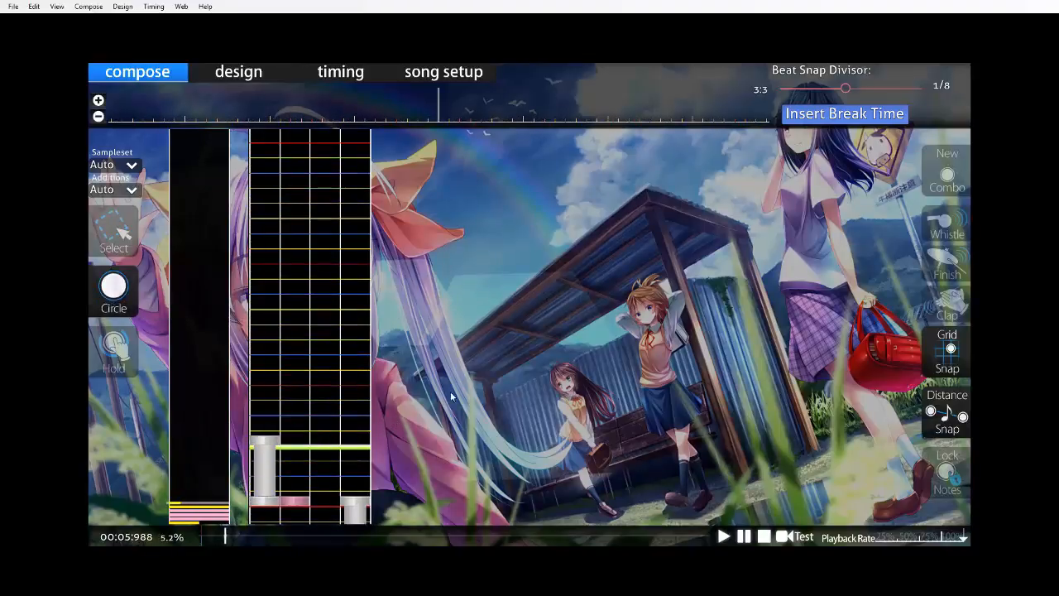
Copy the circles from measure one's opening chord through measure two's downbeat and paste them starting at measure five's downbeat.
scroll(450, 391, up, 20)
scroll(448, 308, down, 10)
click(99, 116)
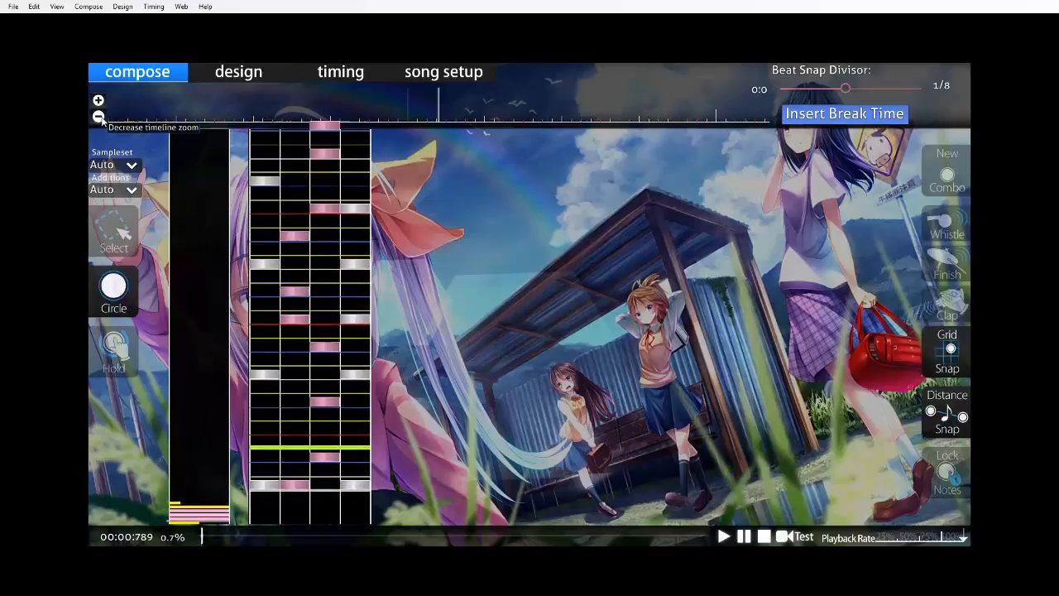
click(100, 117)
click(100, 117)
click(101, 117)
click(113, 228)
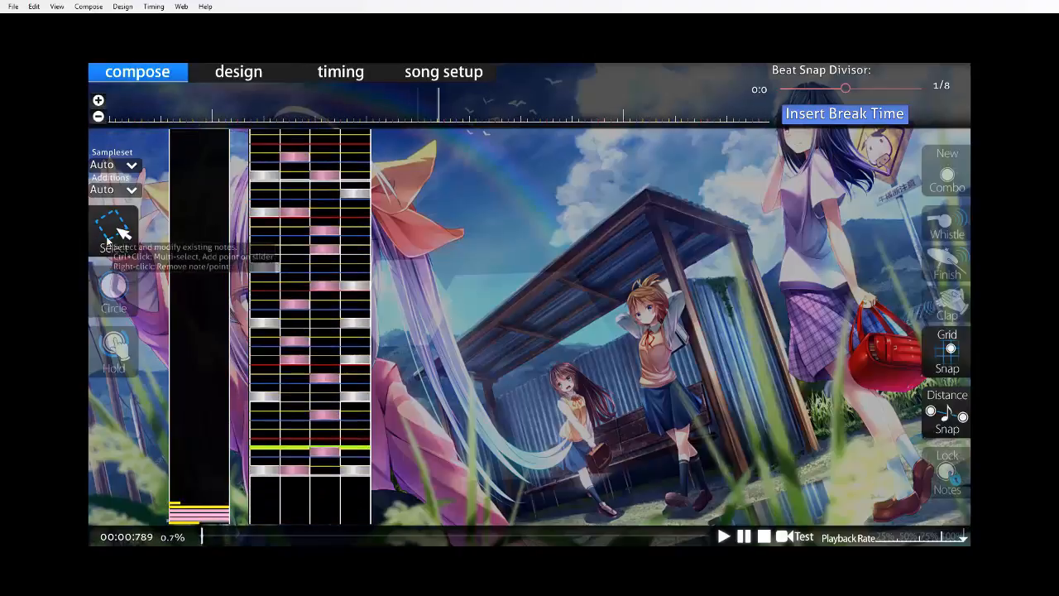
drag(462, 485, 462, 485)
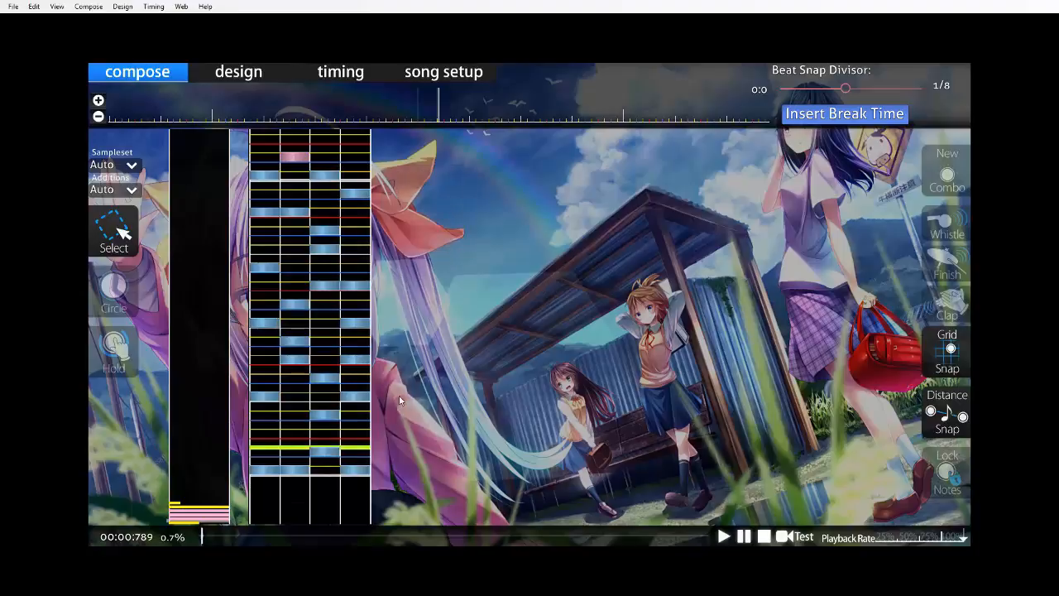
key(space)
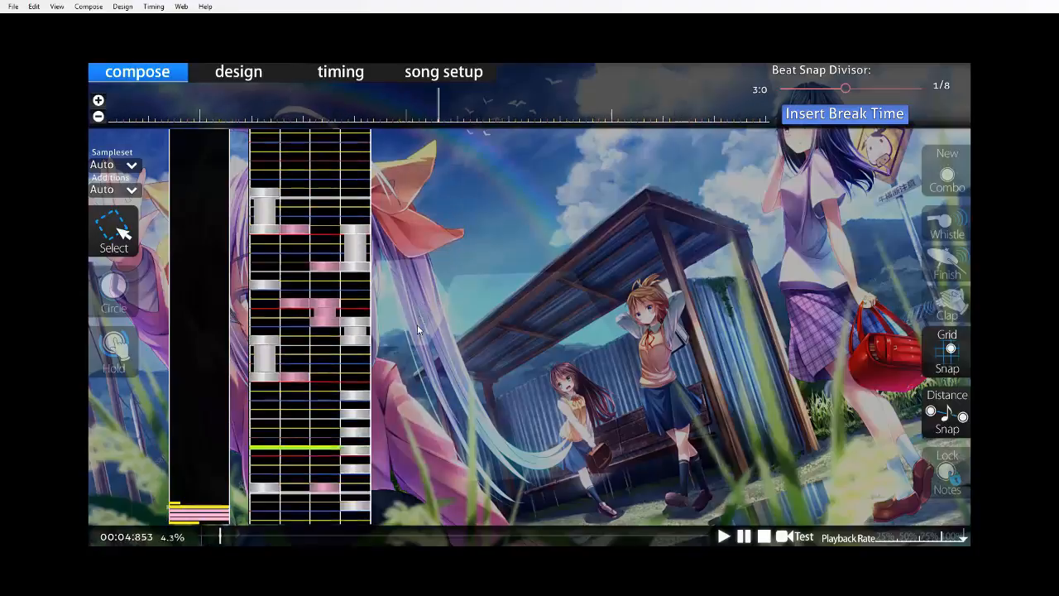
click(113, 288)
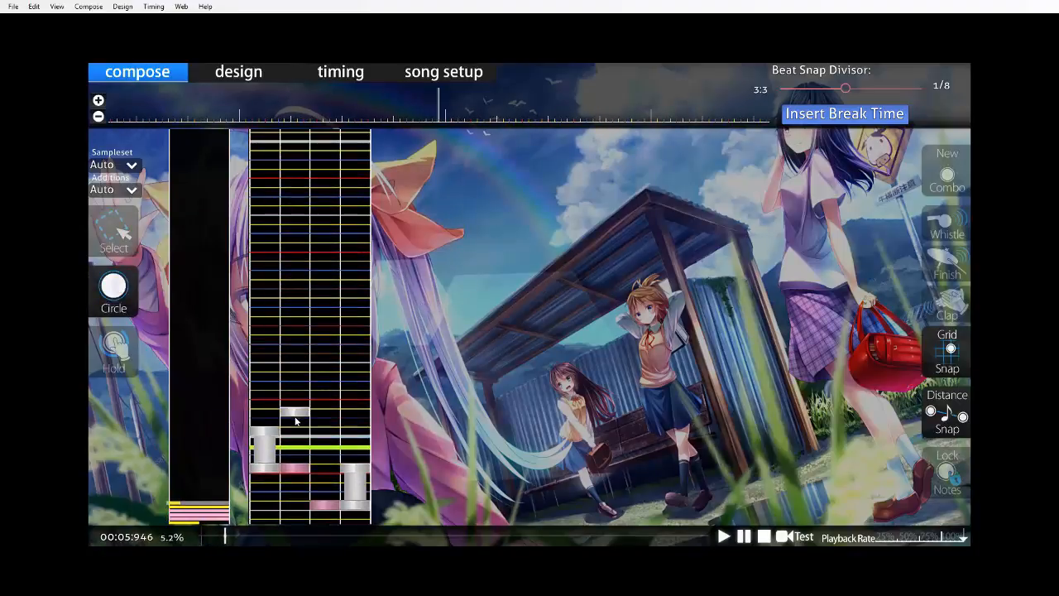
key(ctrl+v)
scroll(265, 397, down, 3)
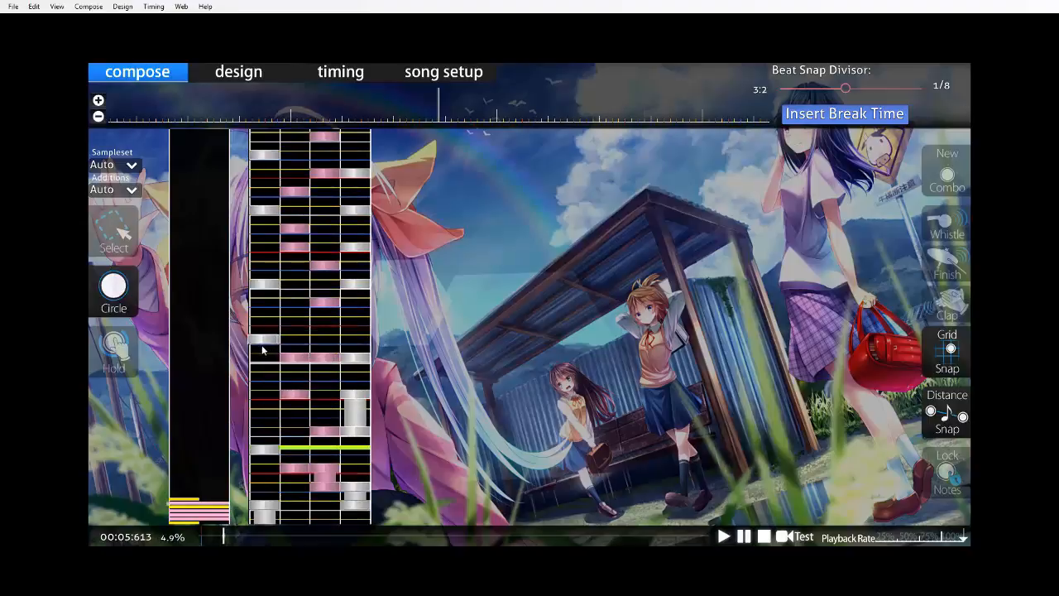
Draw a half-beat hold in column 2 leading into measure five, in place of the former column 1 hold.
click(114, 371)
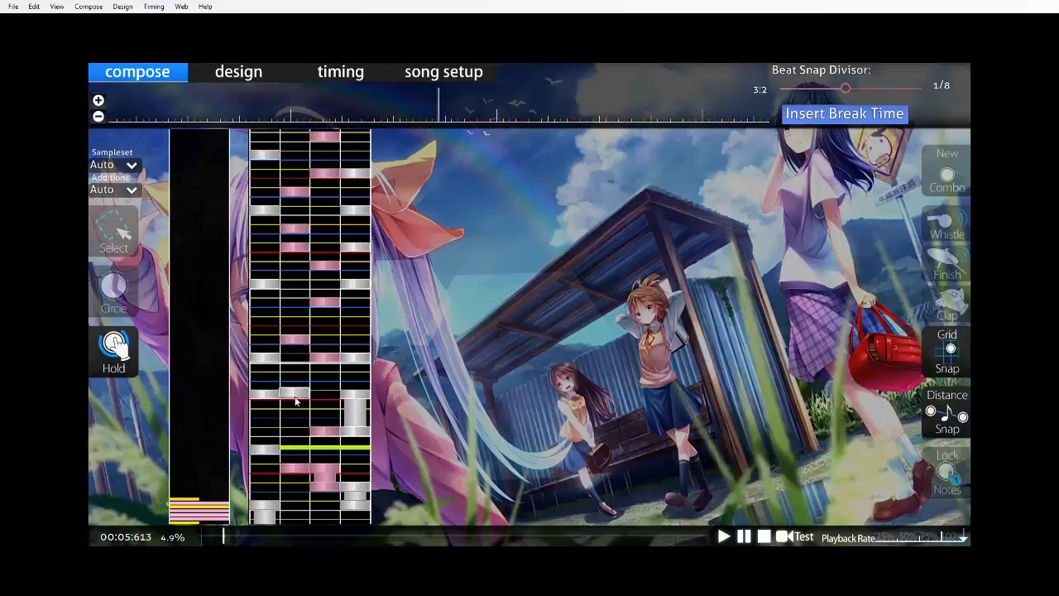
scroll(359, 352, up, 7)
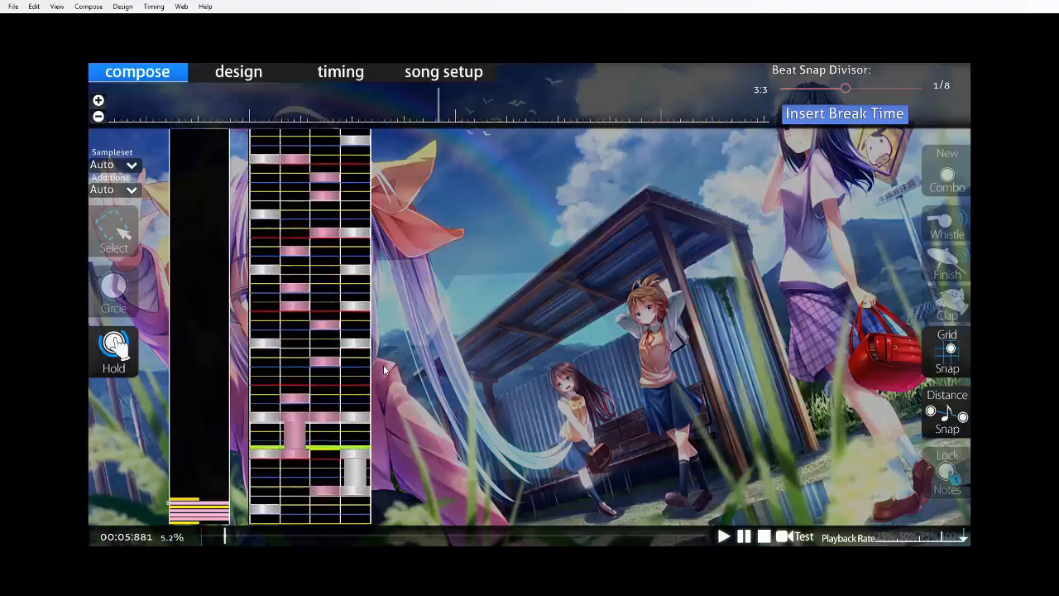
scroll(340, 380, up, 10)
scroll(339, 383, down, 5)
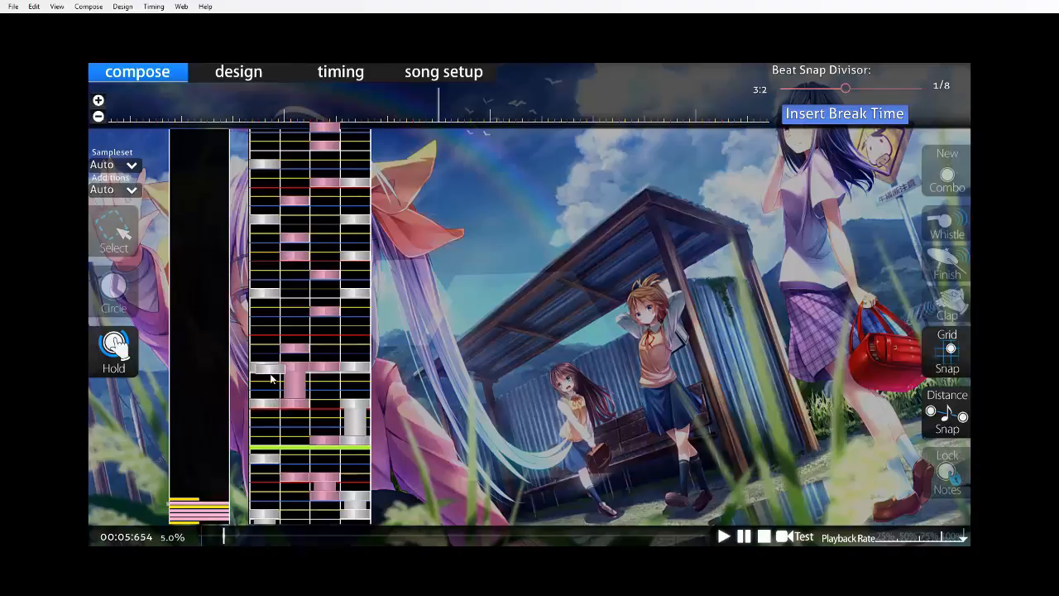
Play back the transition into the pasted measure five pattern and save the beatmap.
key(space)
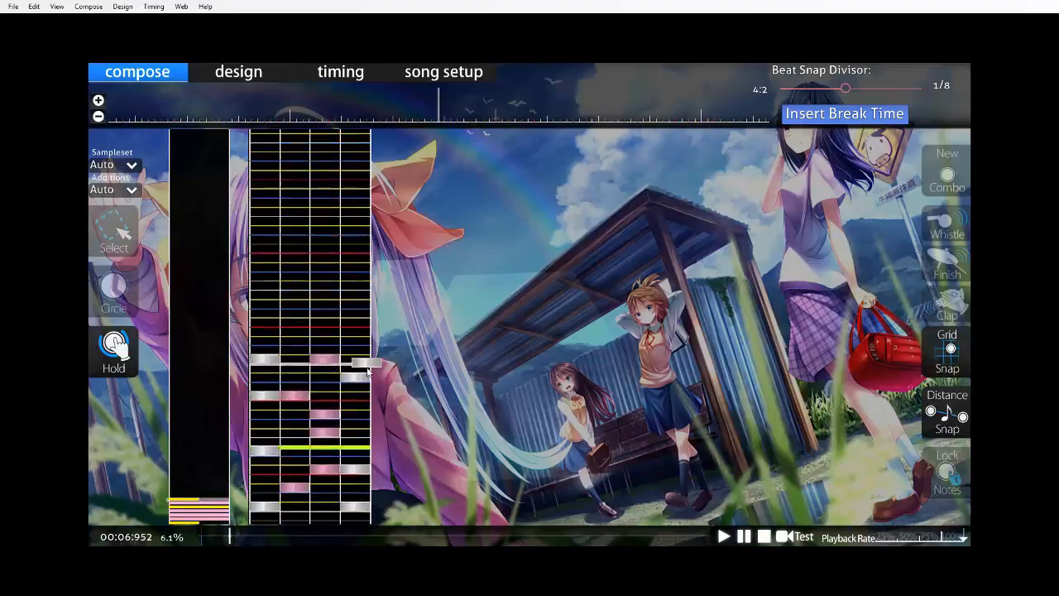
scroll(383, 366, down, 6)
key(ctrl+s)
Set the beat snap divisor to 1/4 and the playback rate to 50%.
click(111, 287)
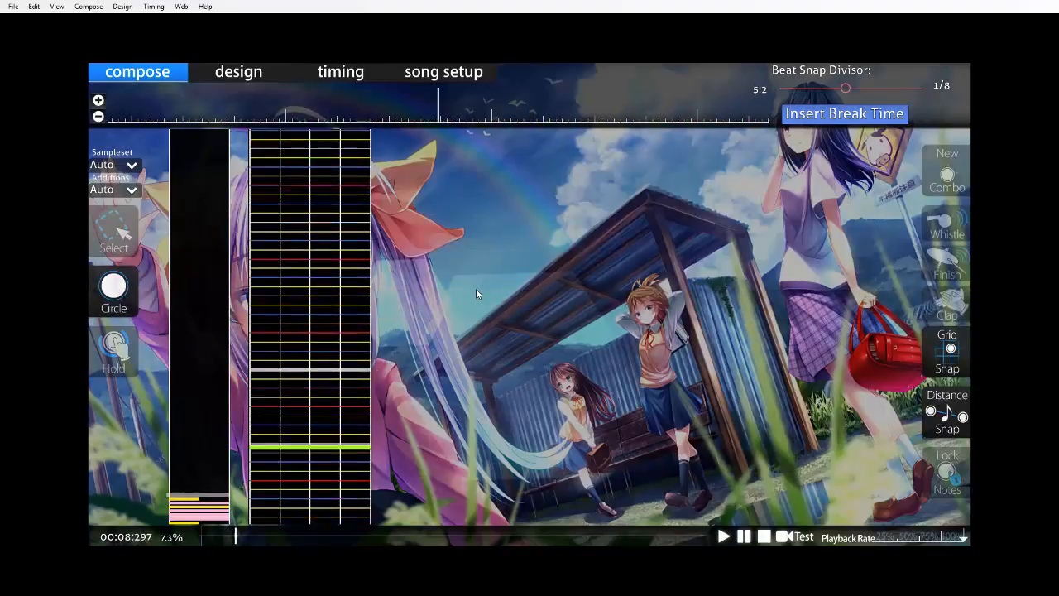
scroll(467, 261, down, 5)
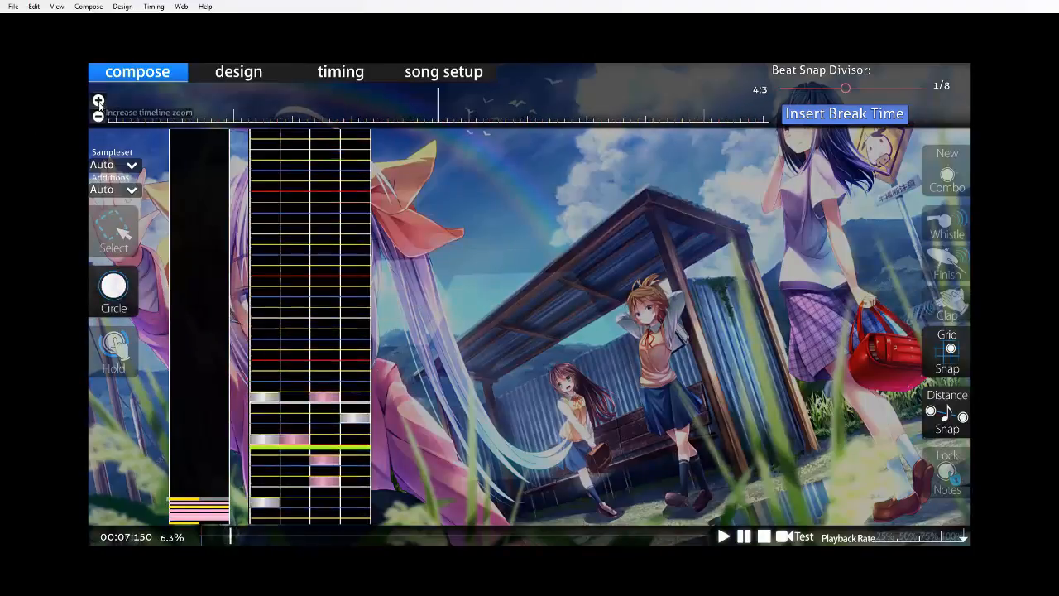
drag(844, 87, 820, 86)
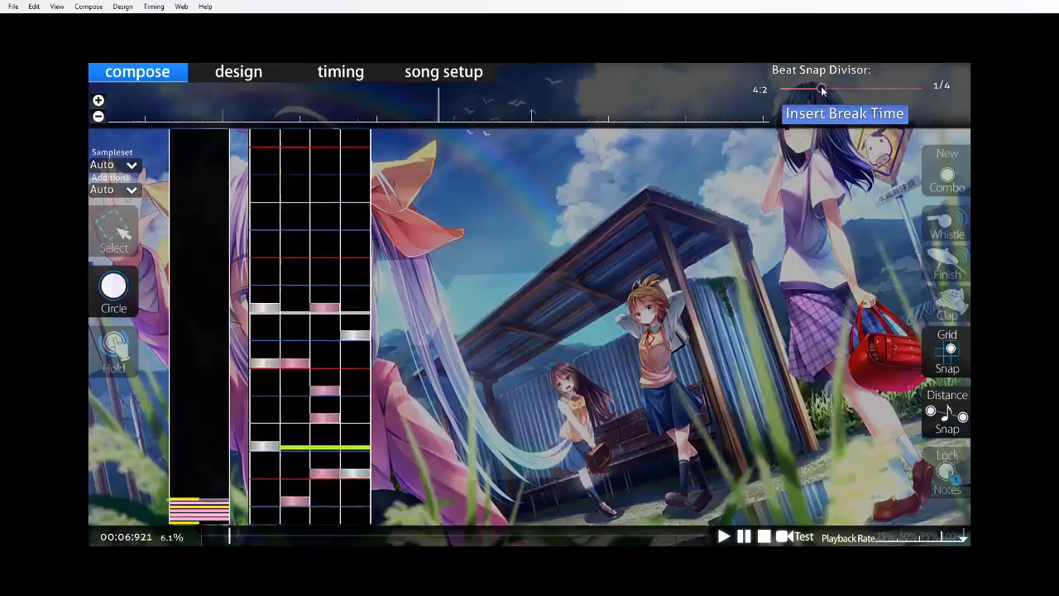
scroll(687, 322, down, 4)
click(901, 533)
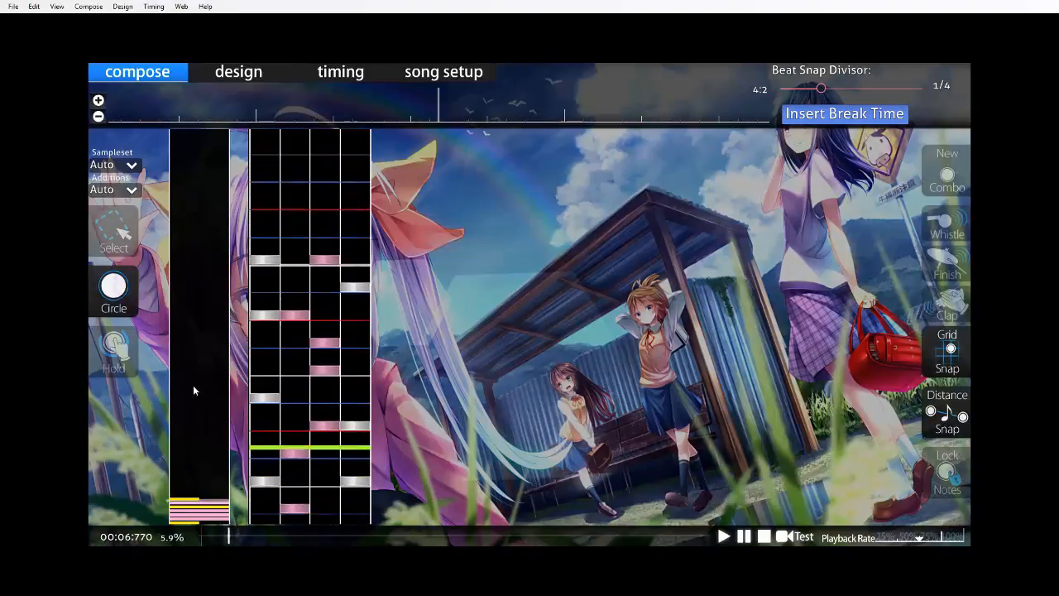
Add circles through measure six's first beat, with column 2 on its last quarter, and in columns 1 and 4 on beat two.
scroll(346, 455, down, 3)
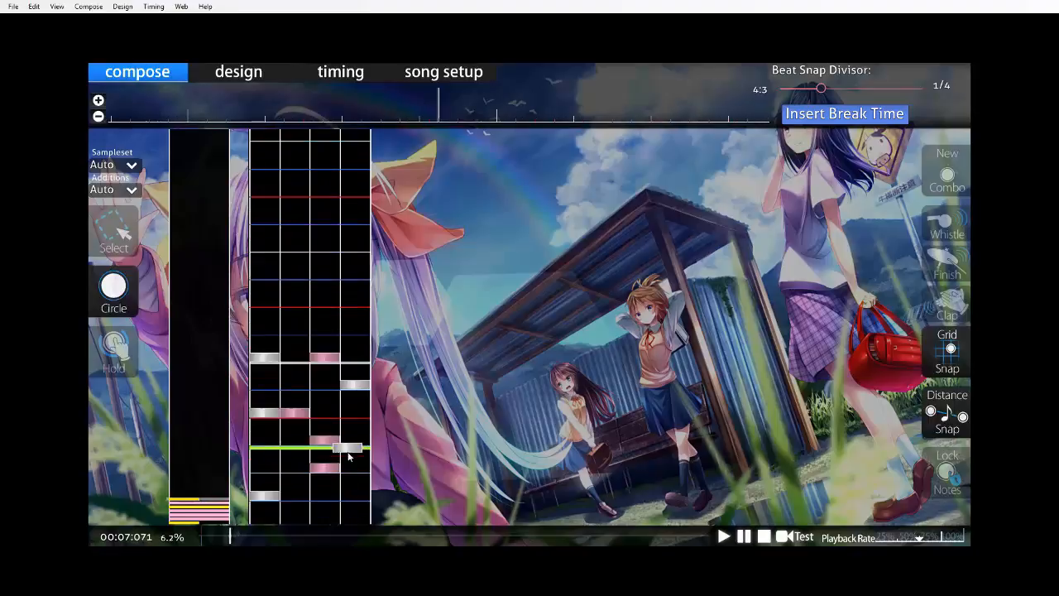
click(295, 398)
click(297, 403)
click(350, 428)
click(261, 498)
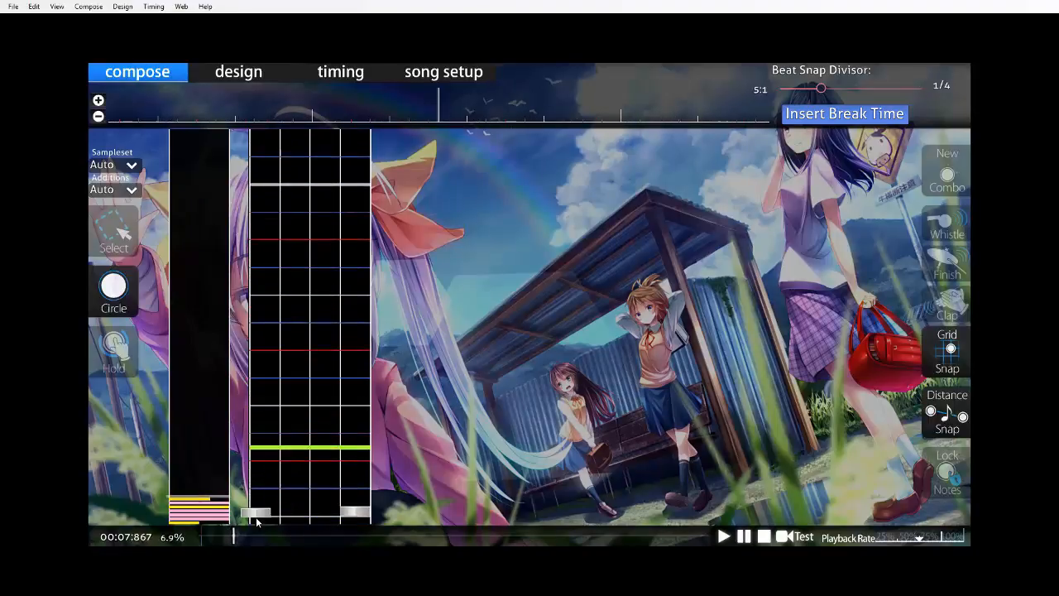
Continue measure six's beat two with quarter-beat circles in column 3, columns 1 and 4, and column 2, and add columns 3 and 4 on beat three.
scroll(331, 434, down, 3)
click(266, 358)
click(354, 410)
click(297, 430)
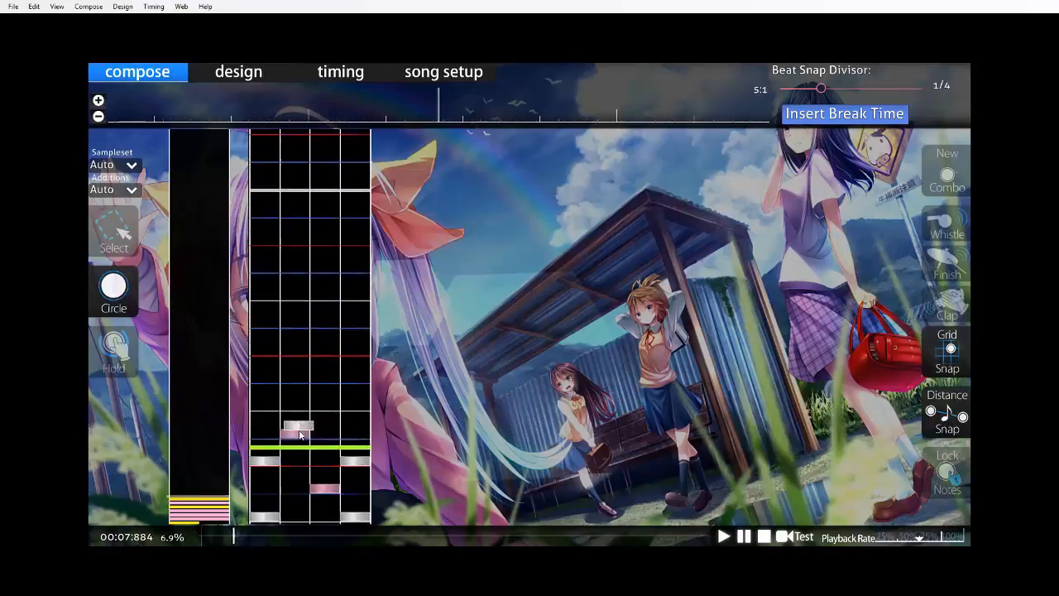
click(325, 448)
click(358, 469)
Change measure six's beat three chord to columns 1 and 4, and follow it with a column 2 circle a quarter beat after.
scroll(361, 443, down, 3)
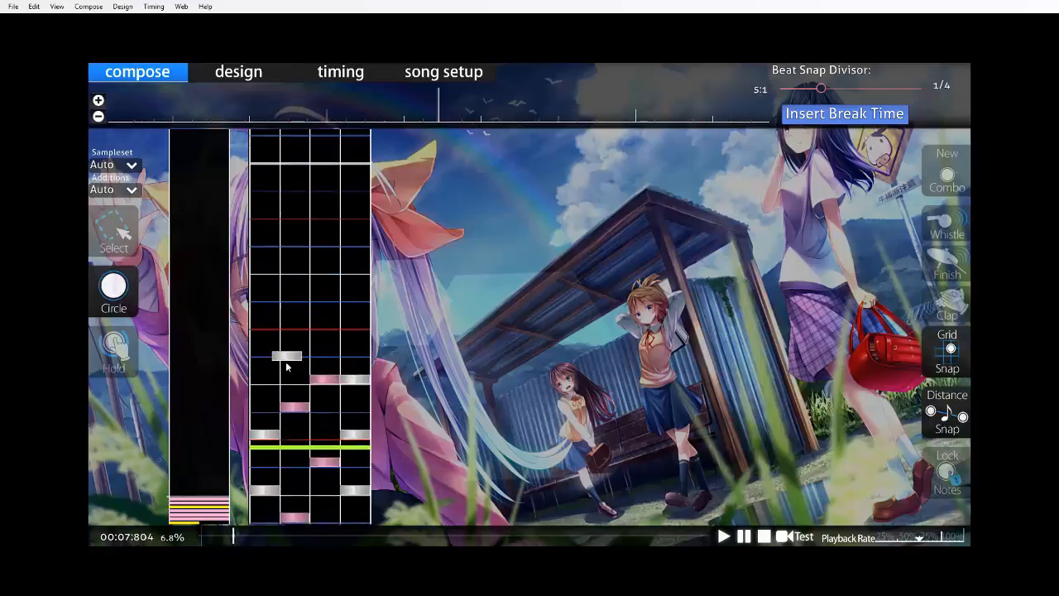
click(267, 397)
scroll(348, 442, down, 3)
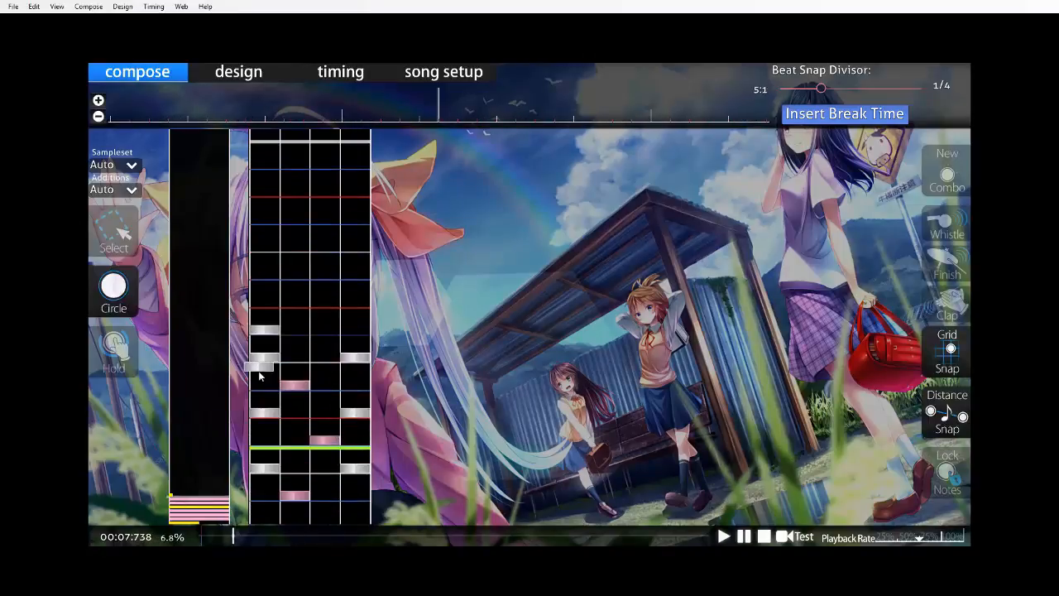
scroll(273, 373, down, 3)
right_click(269, 319)
click(298, 438)
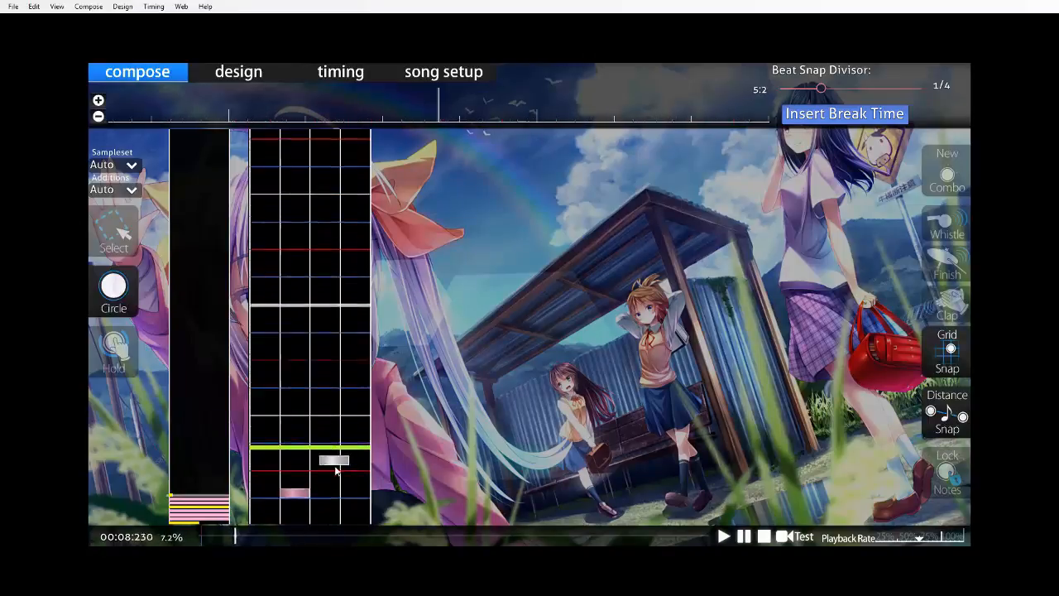
Add quarter-beat circles in columns 3 and 4 over the second half of measure six's beat three, and a column 1 circle on beat four.
key(space)
click(321, 501)
click(357, 472)
scroll(373, 441, down, 5)
key(space)
click(299, 457)
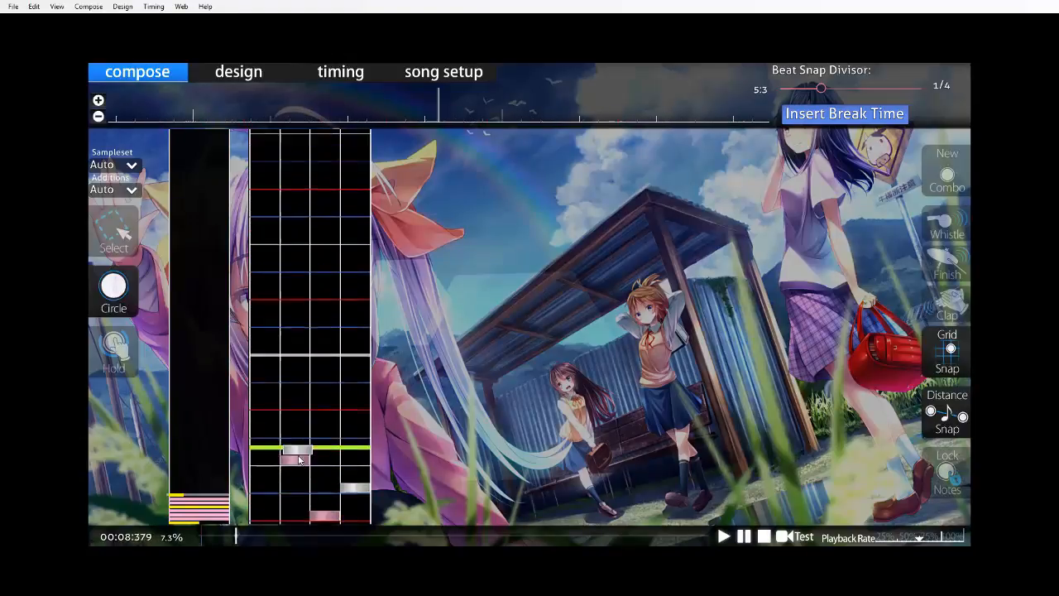
key(space)
click(274, 496)
scroll(274, 496, down, 5)
Draw a half-beat hold in column 4 starting on measure six's beat four.
click(96, 345)
key(space)
drag(345, 361, 356, 483)
key(space)
scroll(359, 464, down, 7)
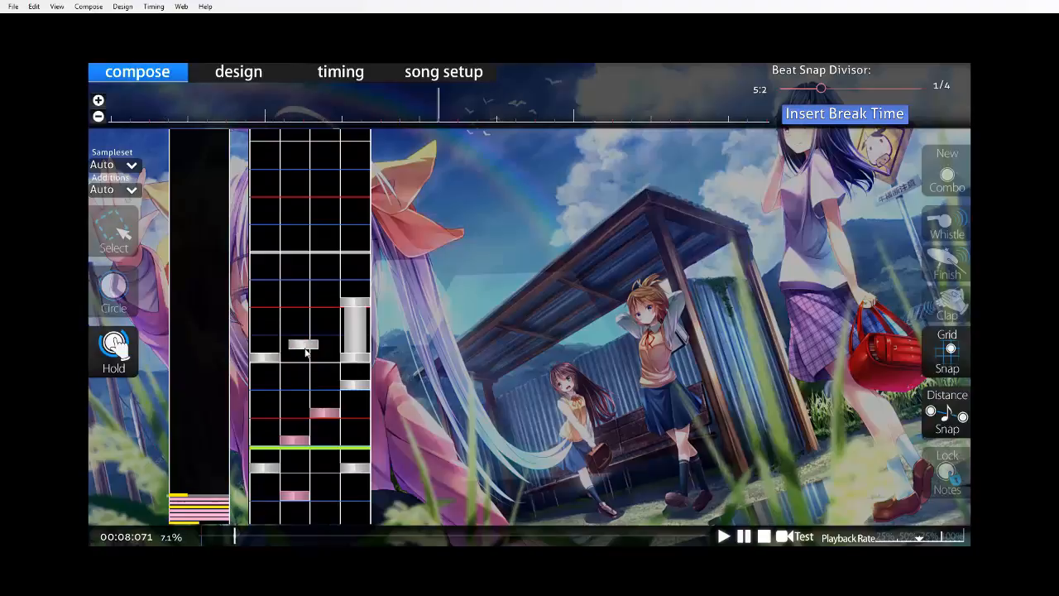
Draw a half-beat column 3 hold ending on measure seven's downbeat, and add circles in columns 1 and 2 on that downbeat.
key(space)
drag(323, 347, 326, 386)
key(space)
key(space)
click(294, 451)
click(277, 466)
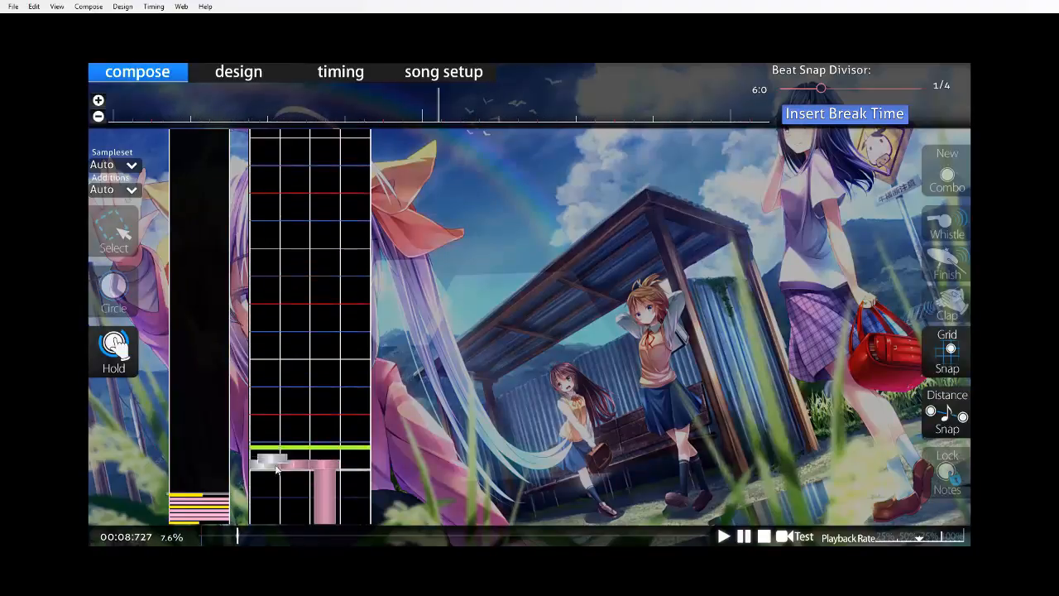
Save the beatmap with the hold patterns, and switch from placing holds to placing circles.
scroll(276, 466, up, 20)
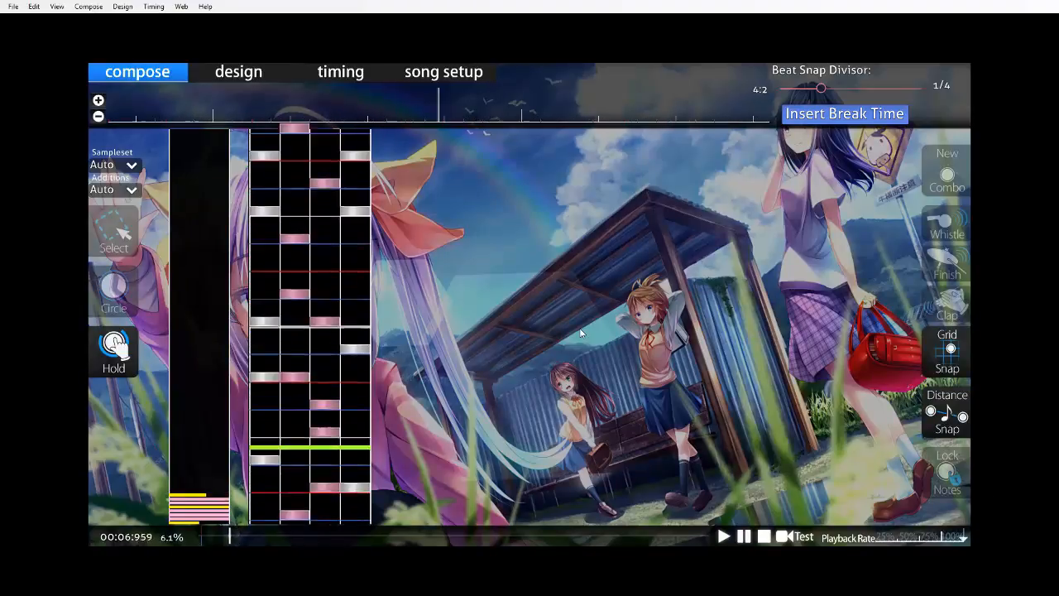
key(ctrl+s)
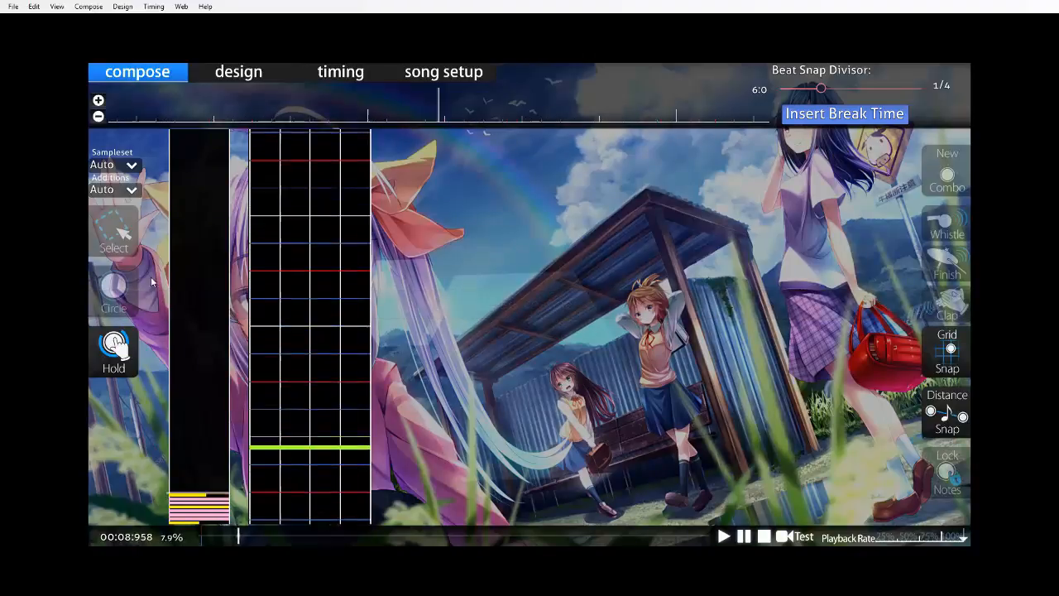
click(118, 288)
scroll(438, 323, up, 6)
key(ctrl+s)
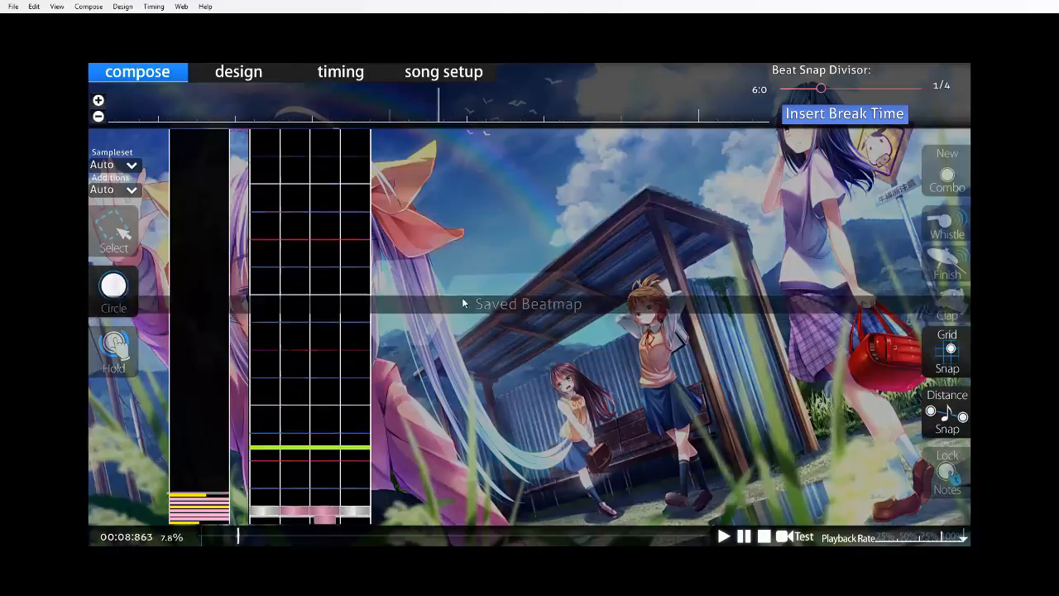
Play the song through the empty part of measures seven to nine to hear the rhythm to map.
scroll(364, 336, up, 8)
scroll(393, 311, down, 6)
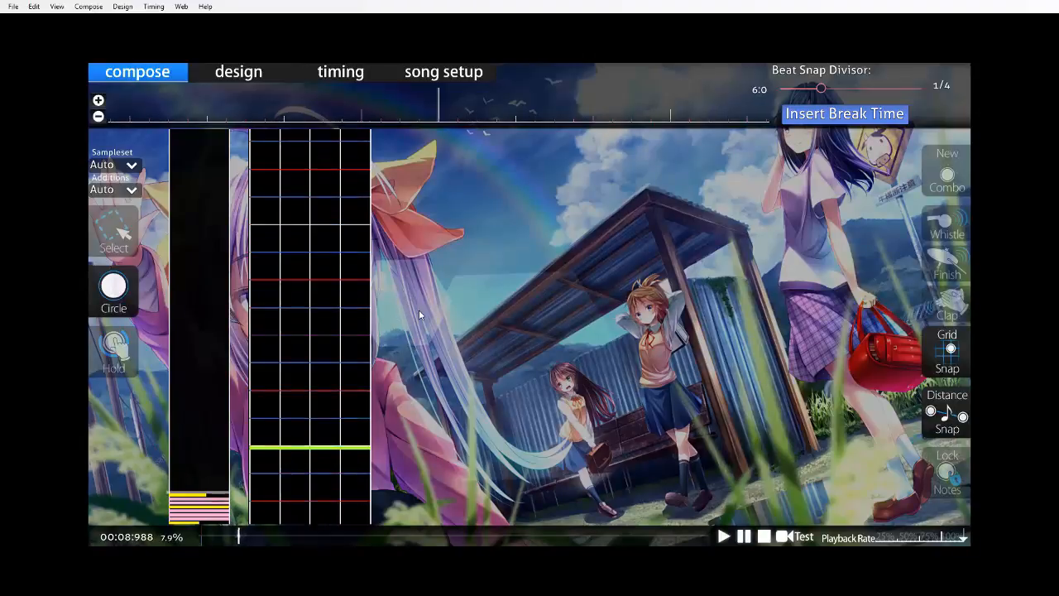
scroll(419, 309, up, 6)
key(space)
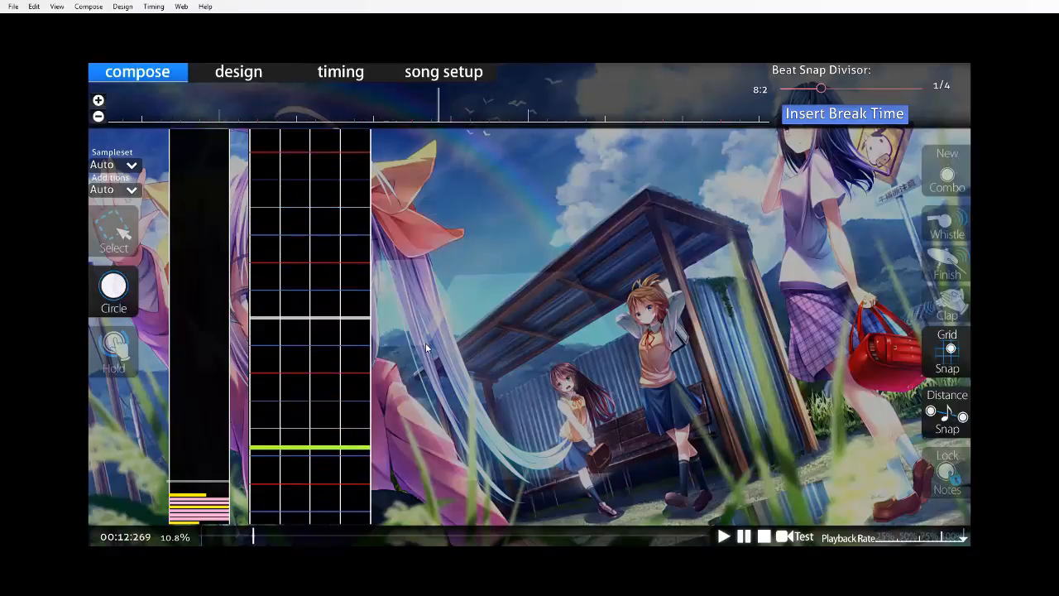
scroll(428, 348, up, 10)
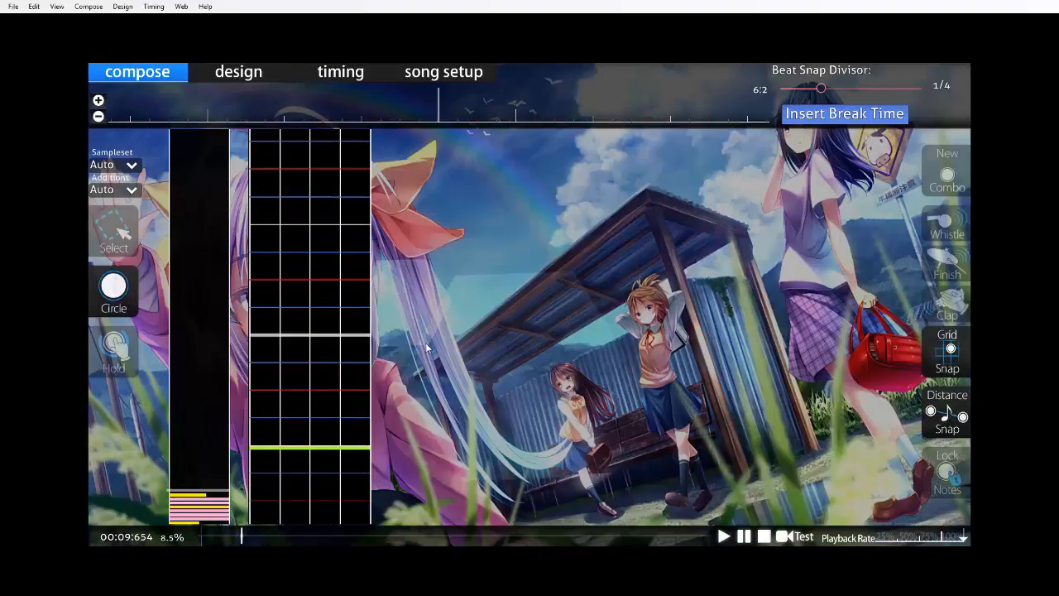
scroll(428, 374, up, 3)
scroll(441, 336, down, 1)
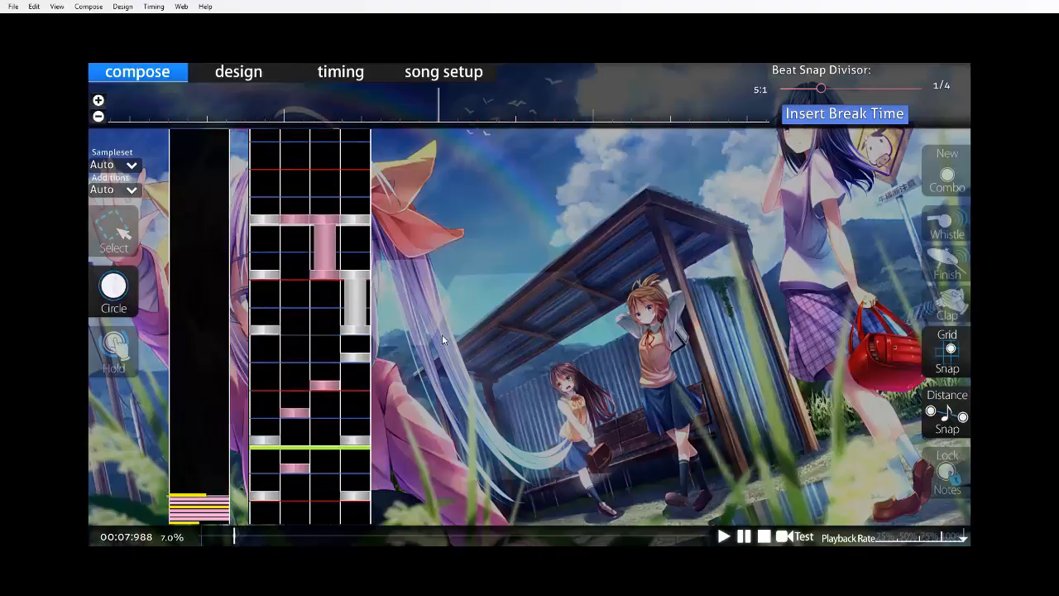
Try a run of quarter-beat chords after measure seven's downbeat, starting with columns 2 and 3, 1 and 4, 2 and 4, and 1 and 3.
scroll(441, 329, down, 3)
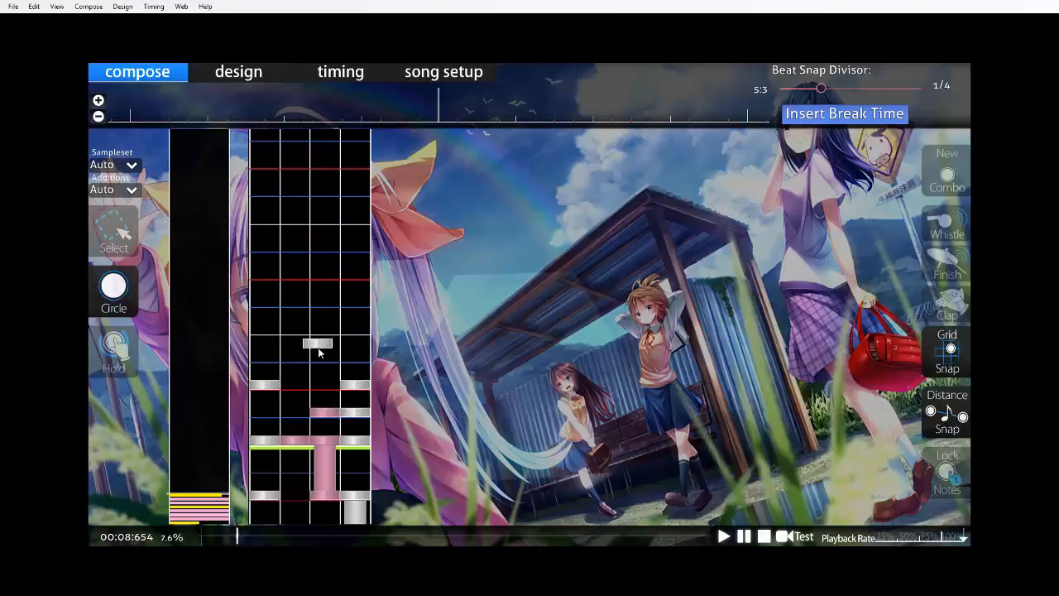
scroll(360, 343, up, 1)
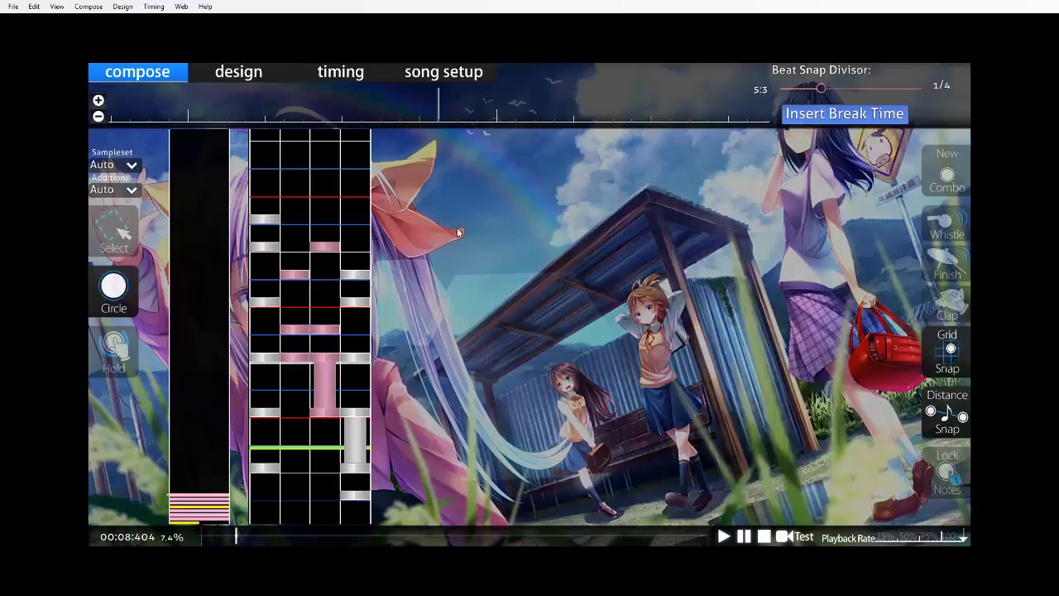
scroll(297, 199, down, 1)
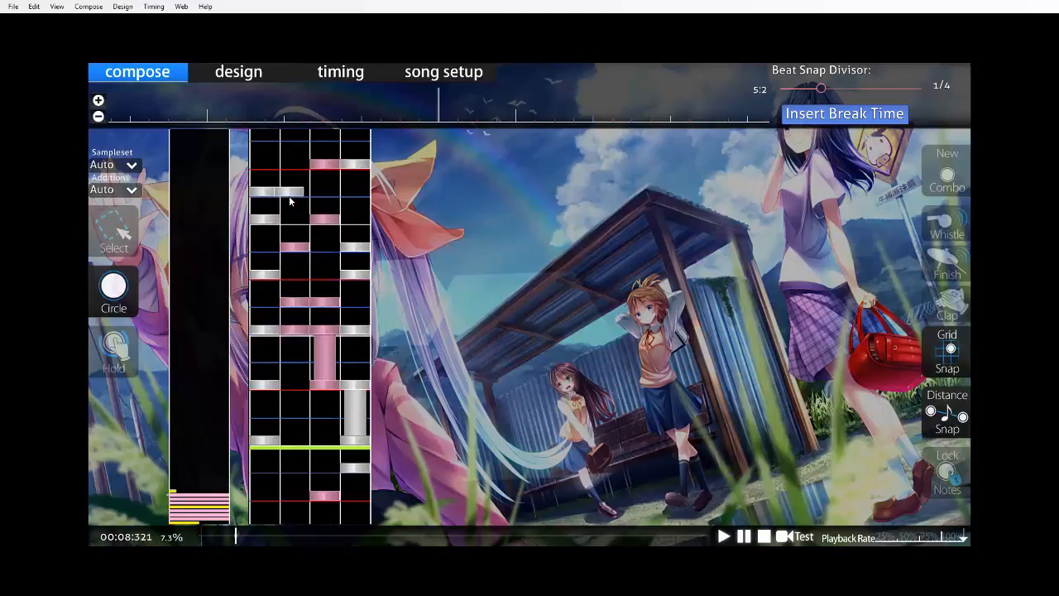
scroll(302, 203, up, 4)
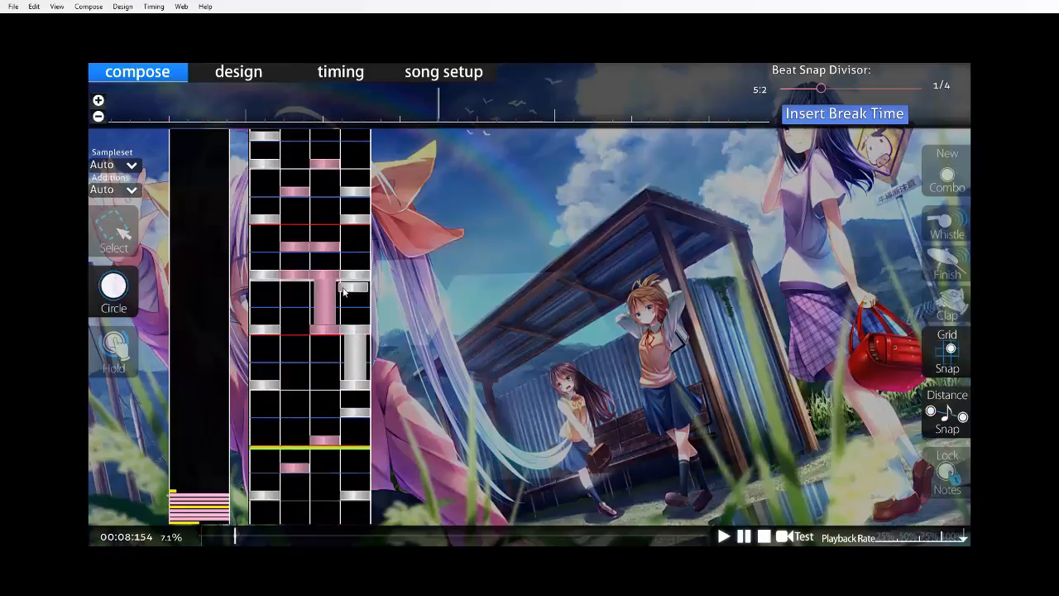
click(98, 100)
scroll(249, 323, down, 7)
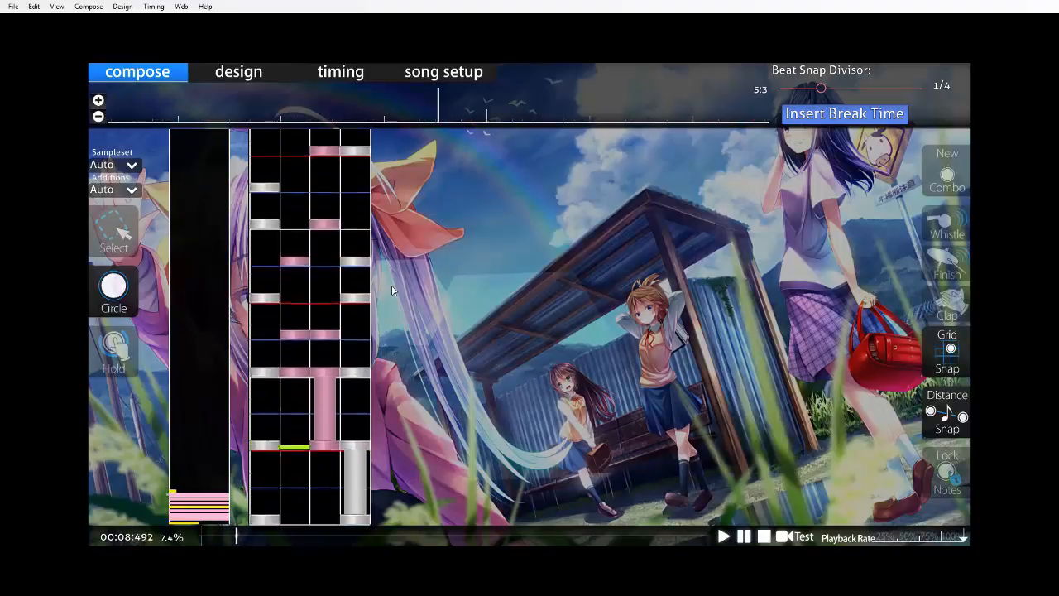
Select and delete the quarter-beat chords that follow measure seven's downbeat.
key(1)
scroll(288, 253, up, 2)
drag(238, 169, 466, 378)
key(Delete)
Add half-beat circle chords after measure seven's downbeat in columns 1 and 4, 2 and 3, 1 and 2, 1 and 4, and 3 and 4.
scroll(388, 340, up, 3)
scroll(364, 335, down, 6)
click(116, 294)
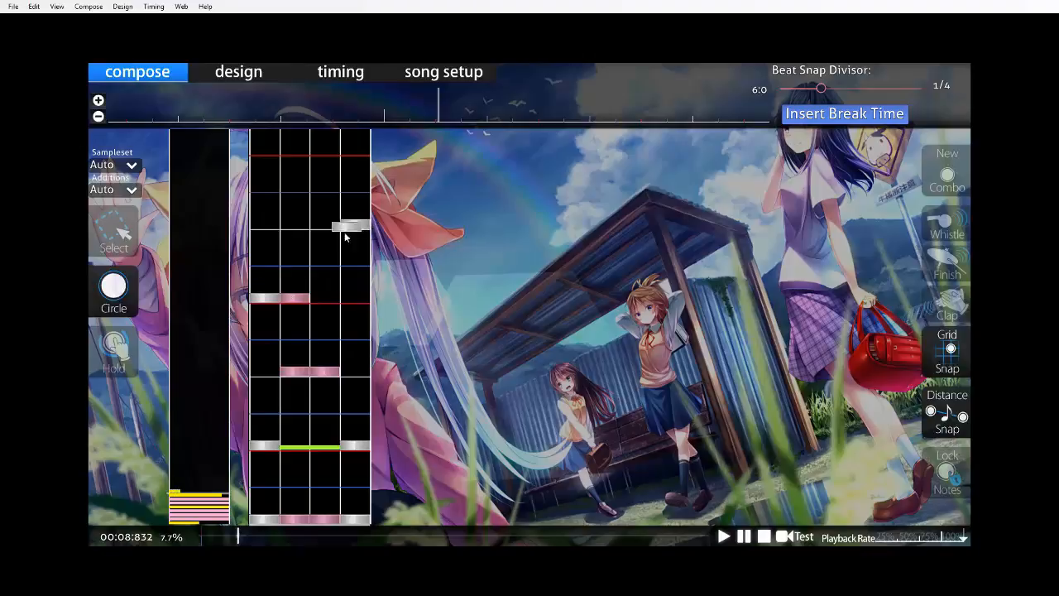
scroll(383, 206, up, 2)
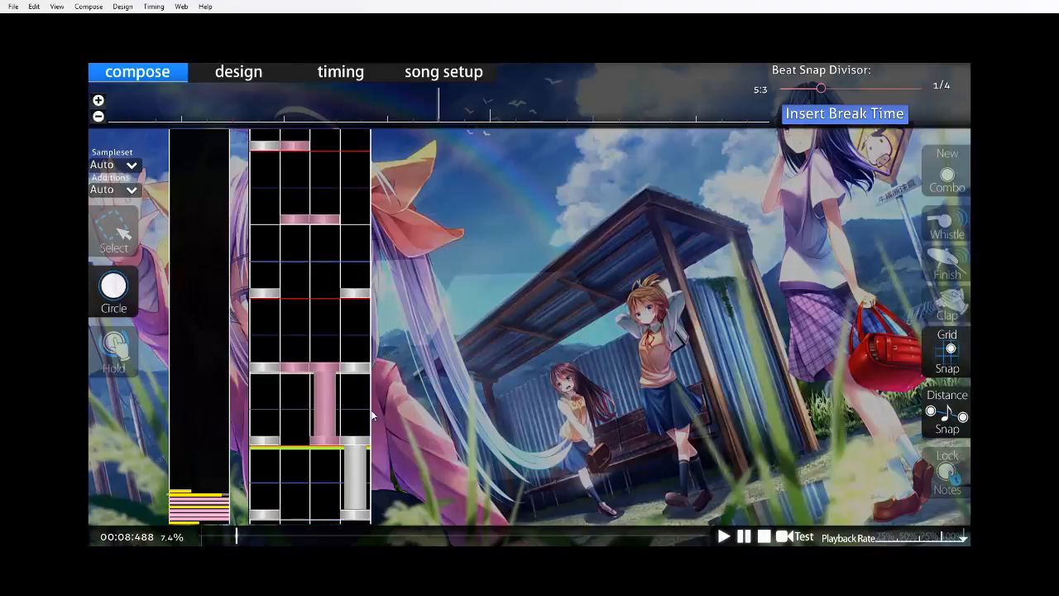
scroll(298, 331, up, 5)
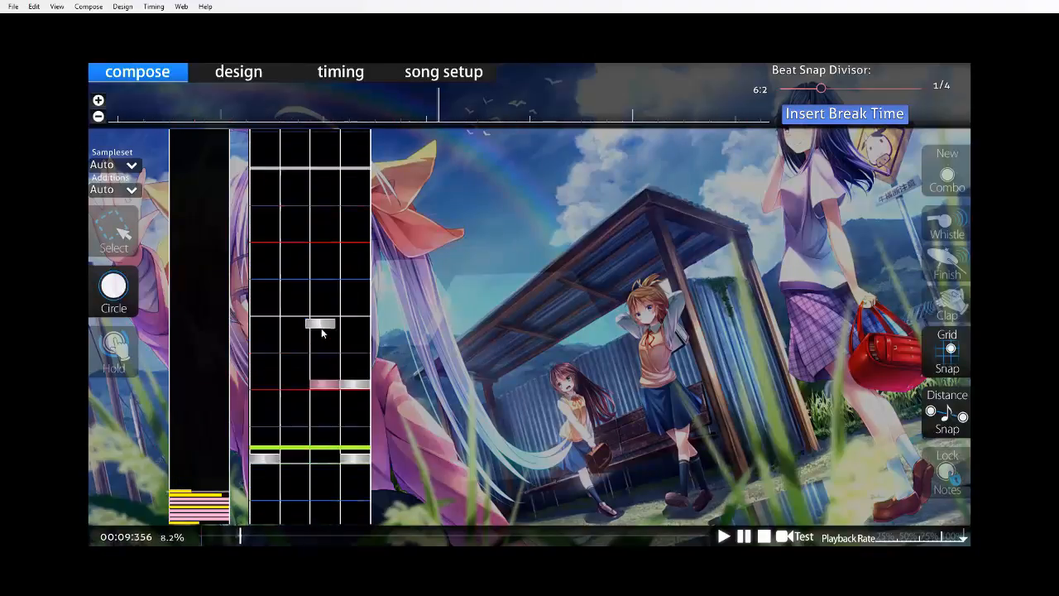
scroll(314, 403, down, 6)
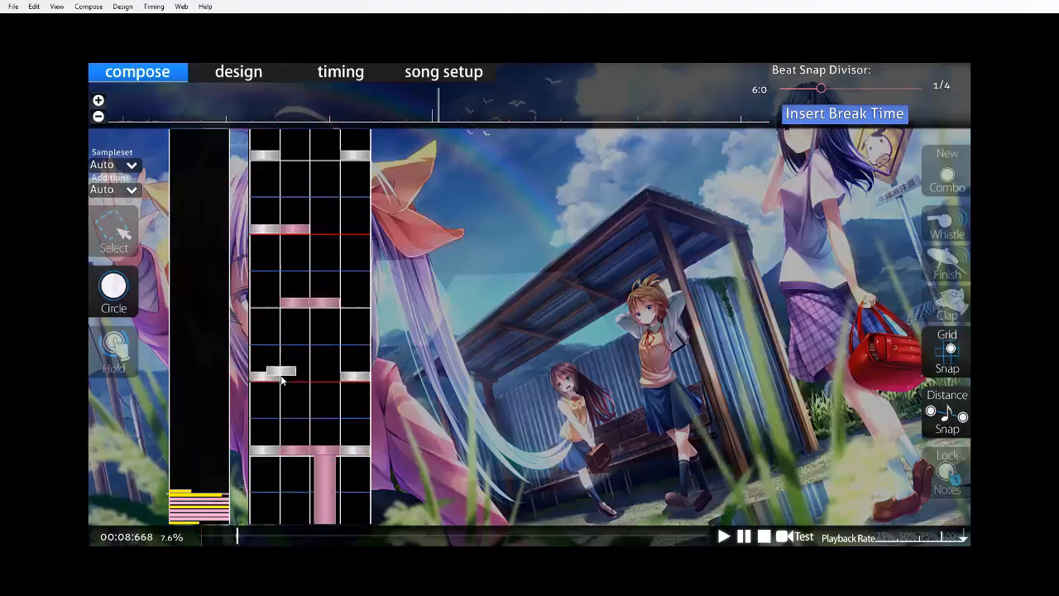
Change measure seven's chords to columns 3 and 4 on beat one's second half, 1 and 3 on beat two, and 2 and 4 on beat three.
scroll(312, 415, down, 2)
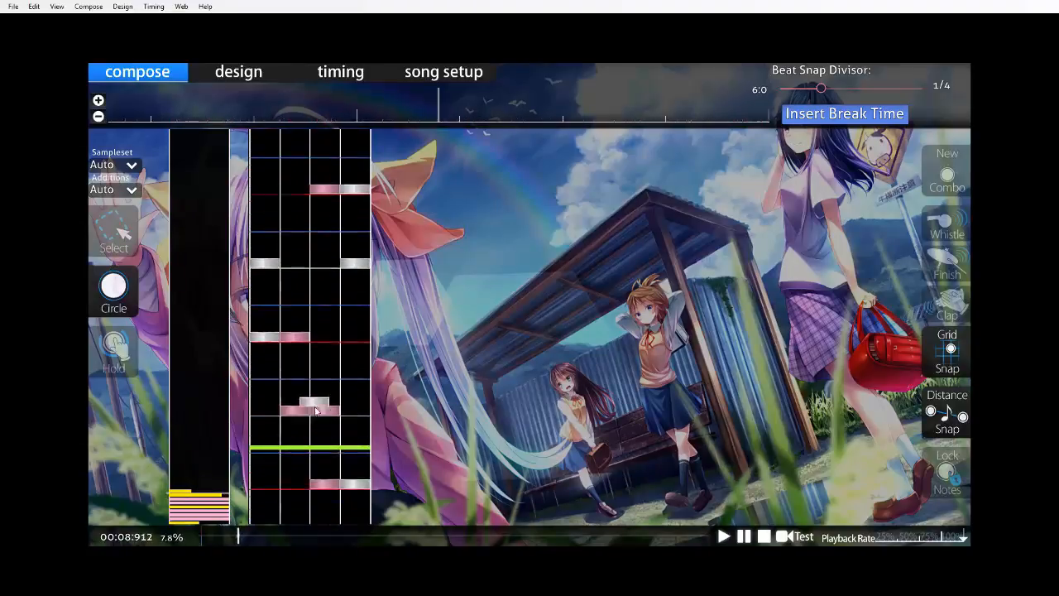
scroll(320, 404, up, 4)
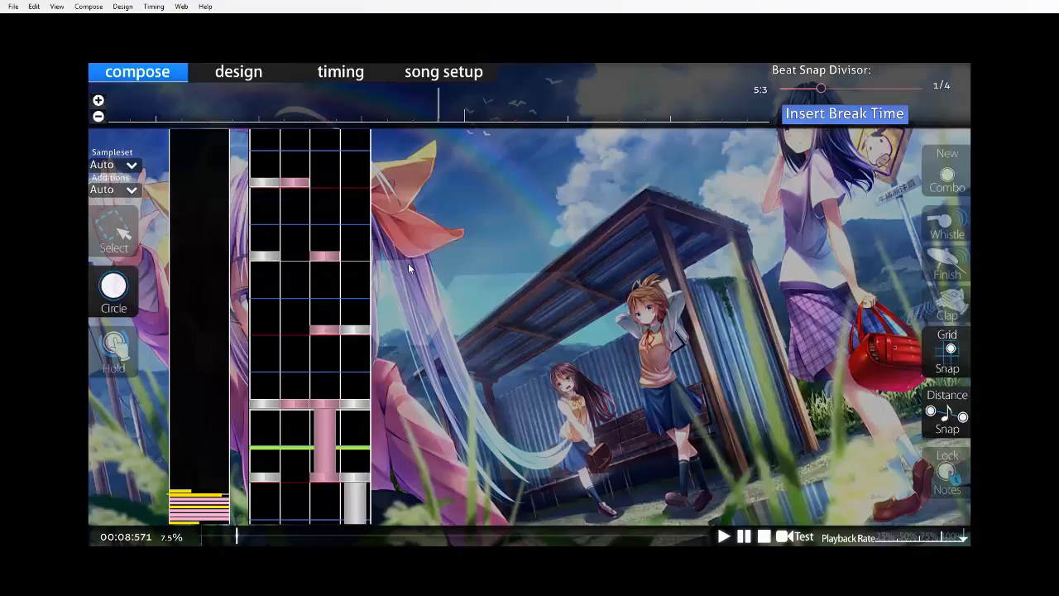
scroll(347, 285, down, 2)
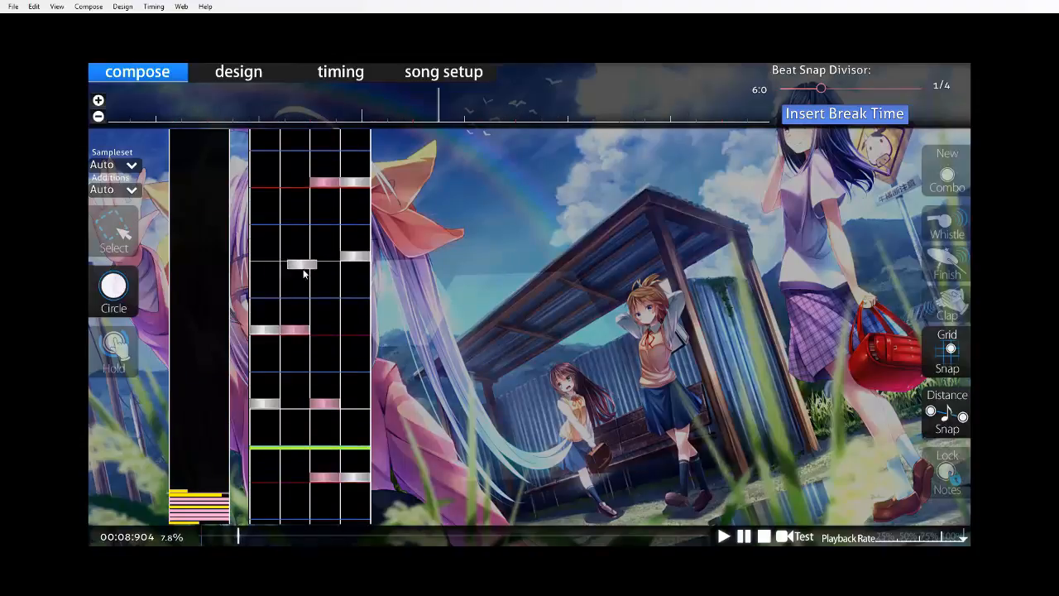
Add chords in columns 1 and 3, then 2 and 4, over measure seven's beat four, place measure eight's downbeat chord, and save the beatmap.
scroll(303, 273, down, 4)
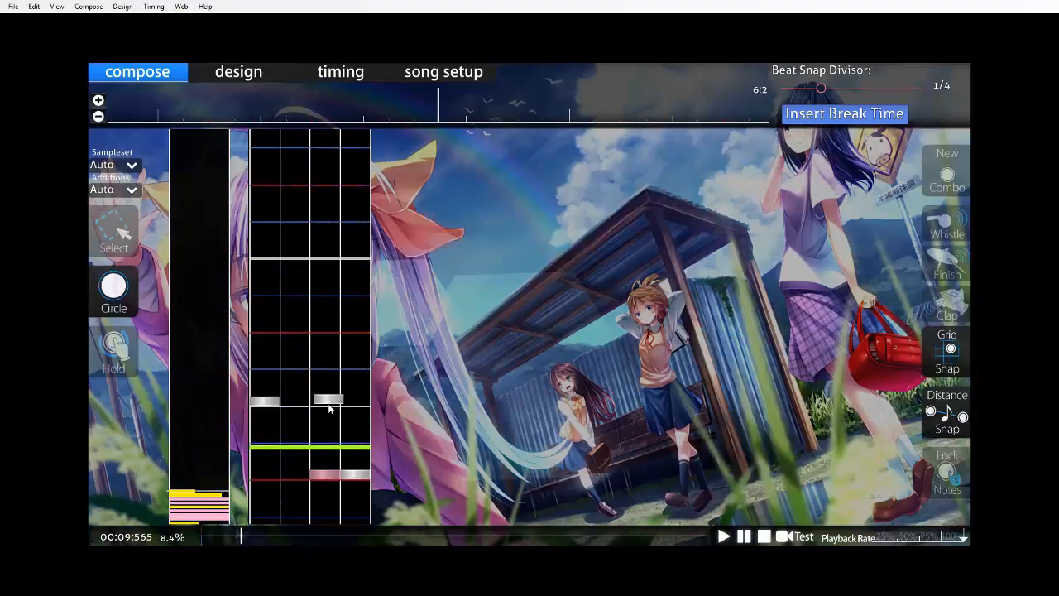
scroll(328, 407, down, 2)
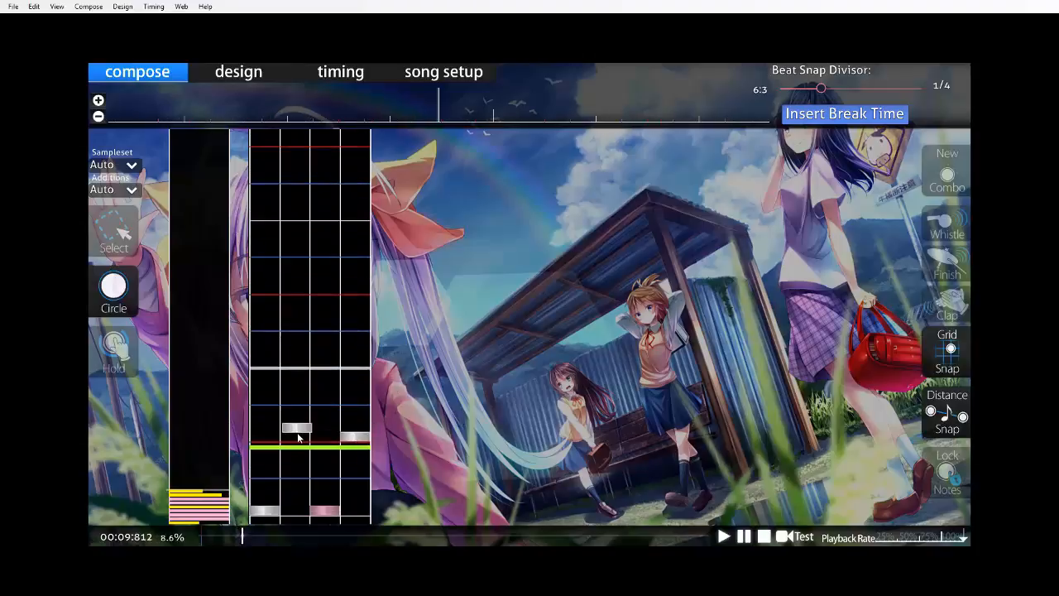
scroll(298, 437, down, 1)
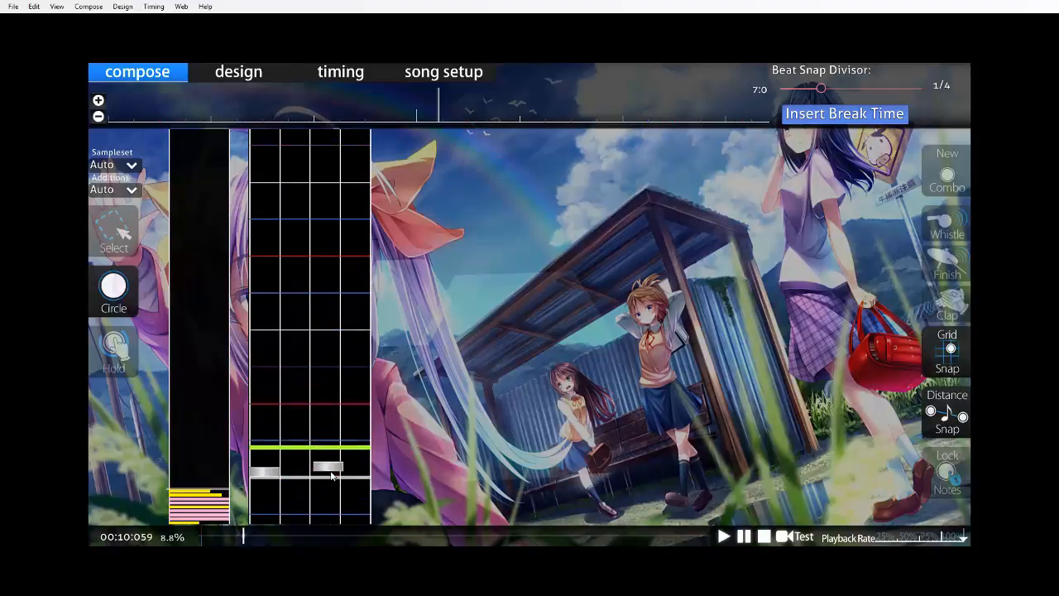
scroll(331, 475, down, 4)
key(ctrl+s)
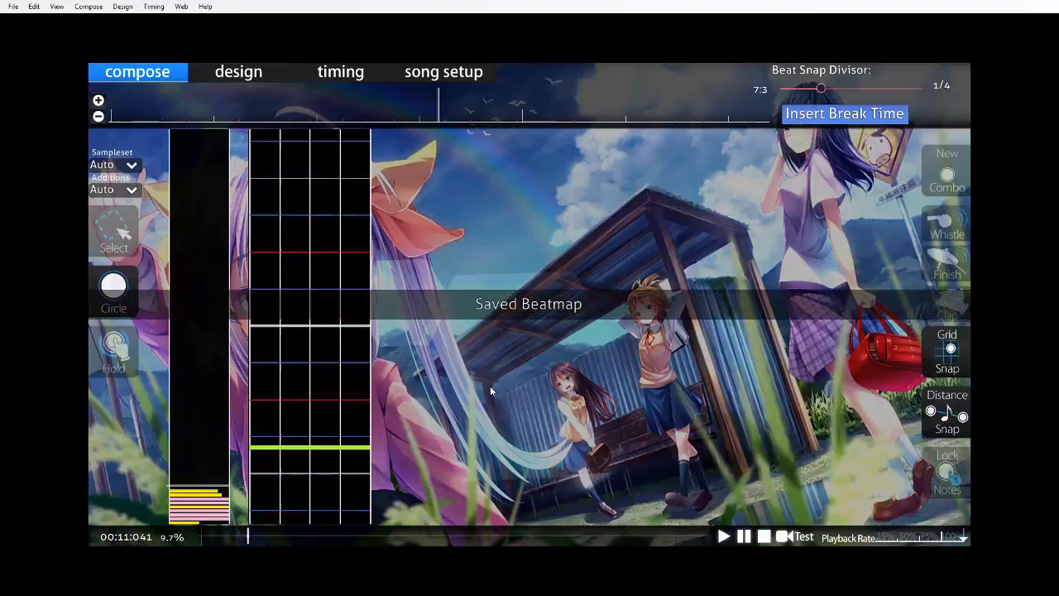
Set the playback rate to 50% and listen to the new chords in measure seven.
scroll(488, 382, up, 3)
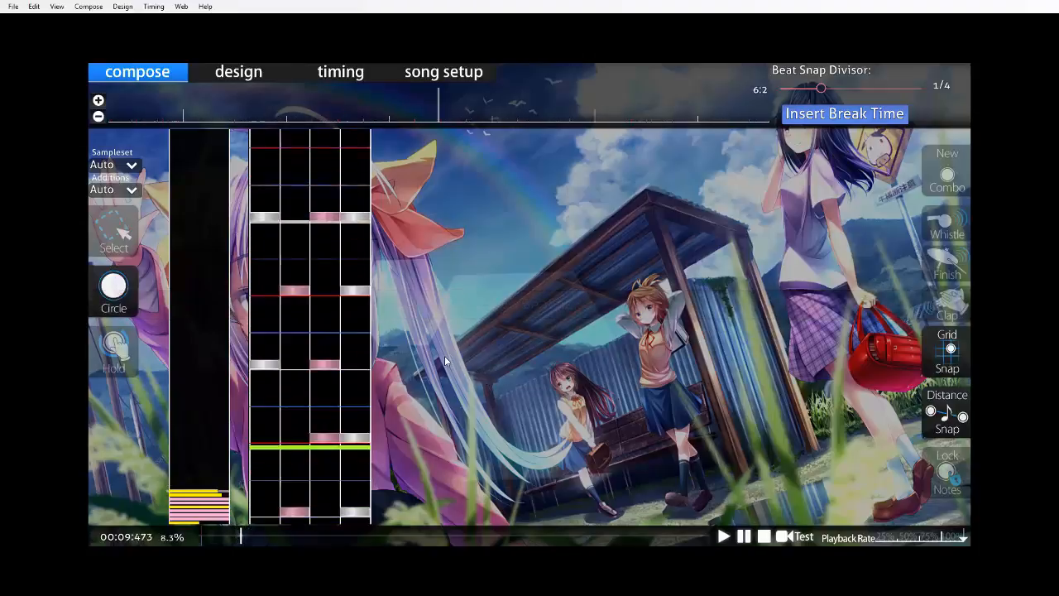
scroll(467, 361, up, 2)
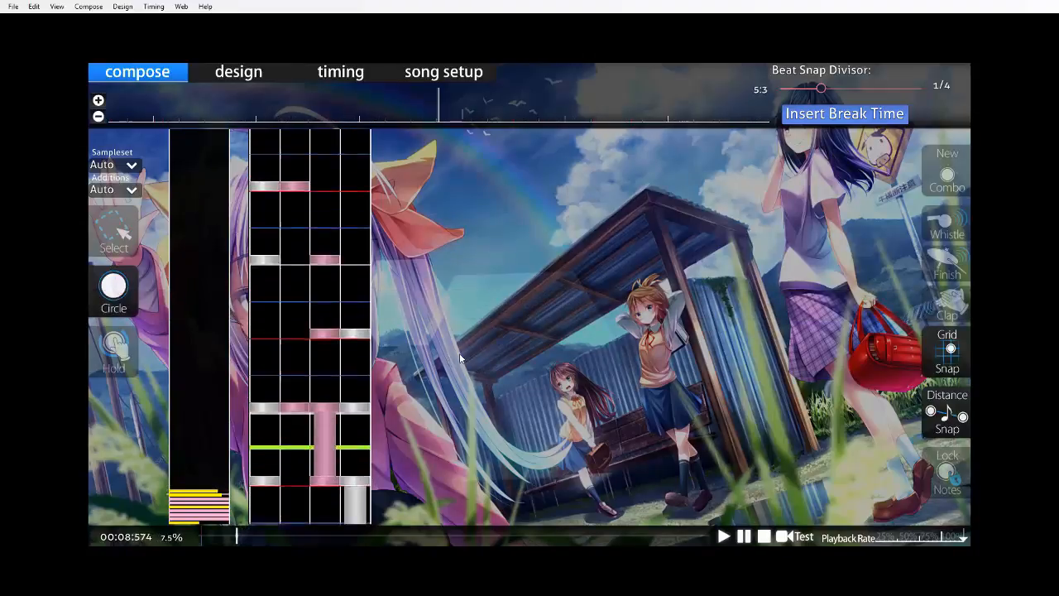
scroll(475, 351, up, 2)
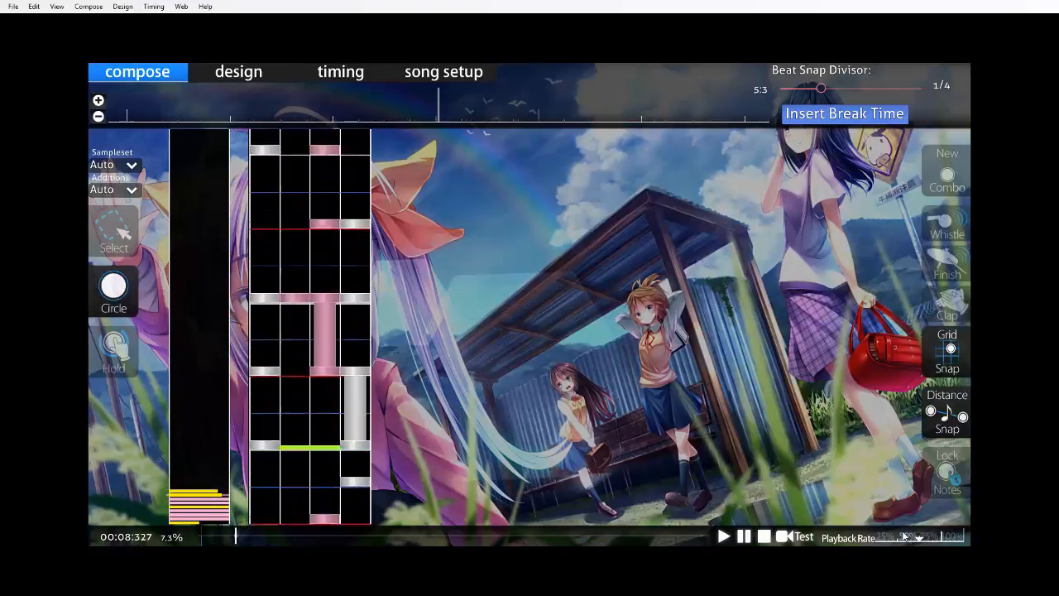
scroll(309, 414, up, 2)
key(space)
After measure seven's downbeat, place quarter-beat notes in column 3, columns 1 and 4, and column 2, with columns 3 and 4 on beat two.
scroll(315, 297, down, 1)
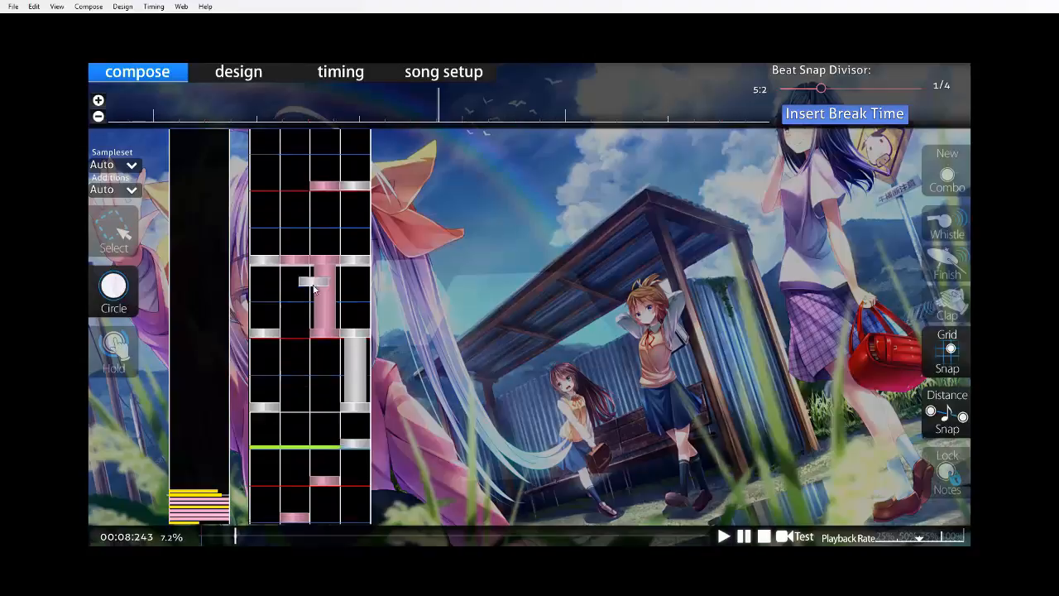
scroll(315, 294, down, 6)
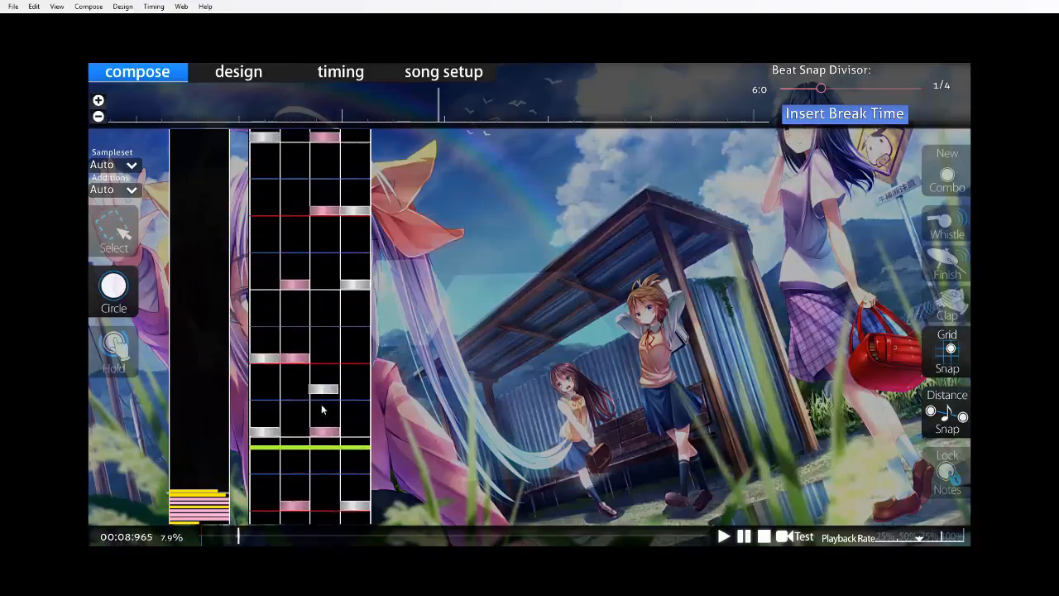
scroll(298, 426, up, 3)
scroll(330, 373, down, 5)
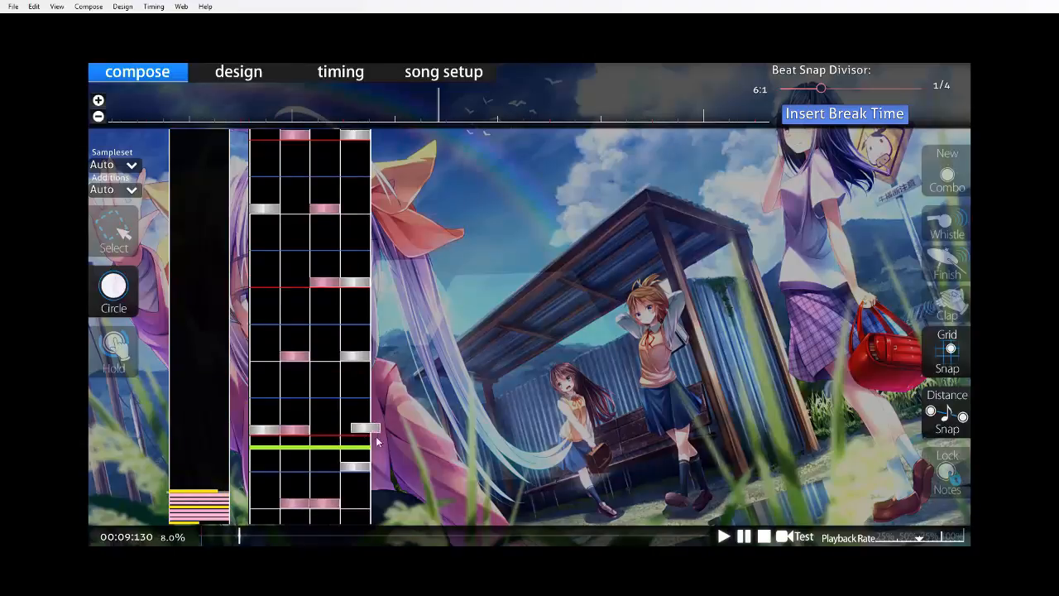
scroll(377, 443, up, 6)
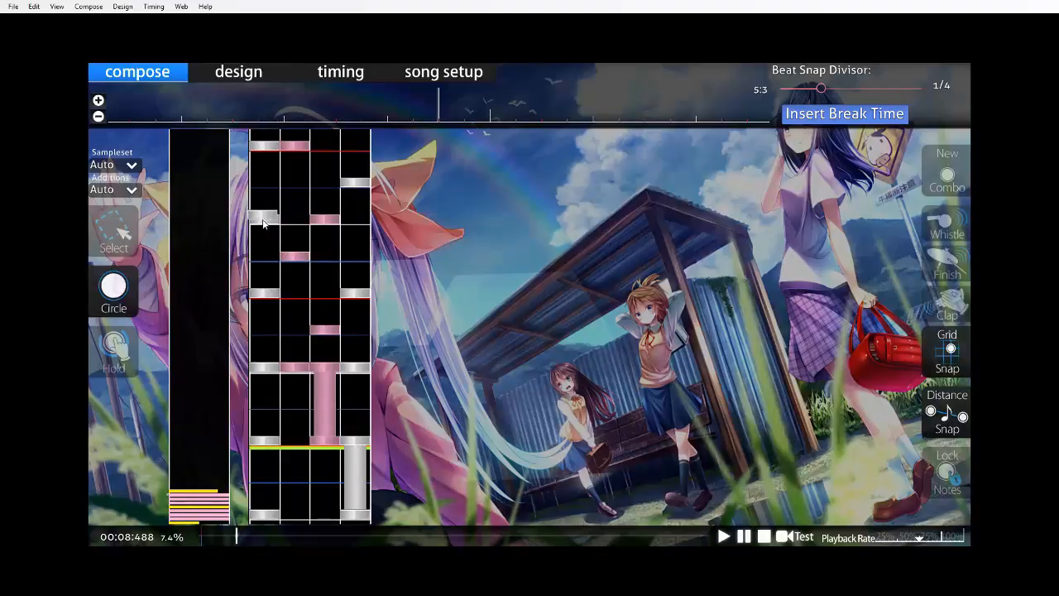
scroll(414, 278, down, 2)
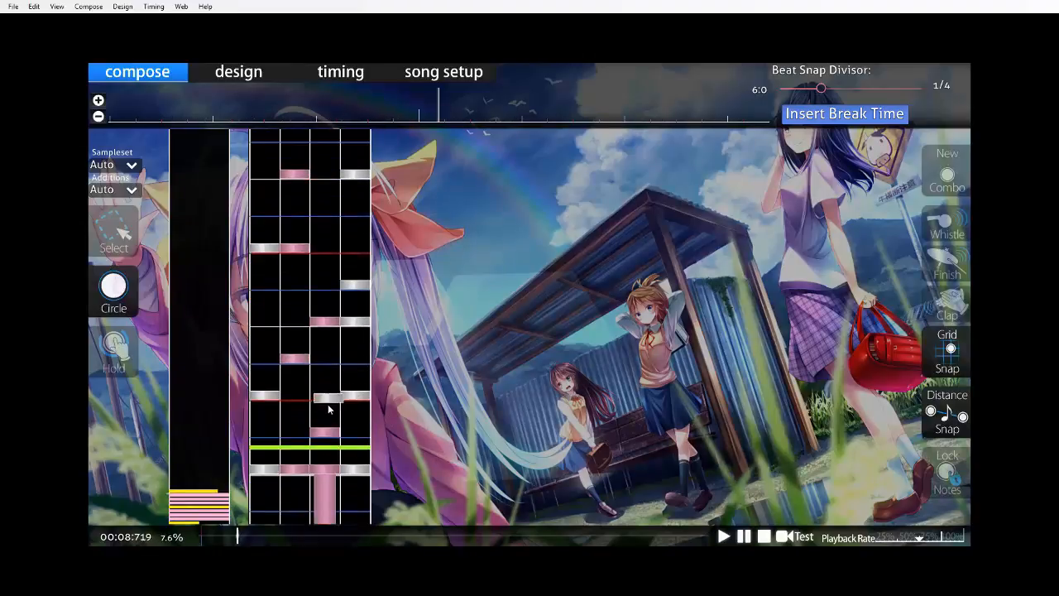
In measure seven's beat two, put a column 1 circle a quarter beat in and a columns 2 and 4 chord on the second half.
scroll(380, 427, up, 5)
key(space)
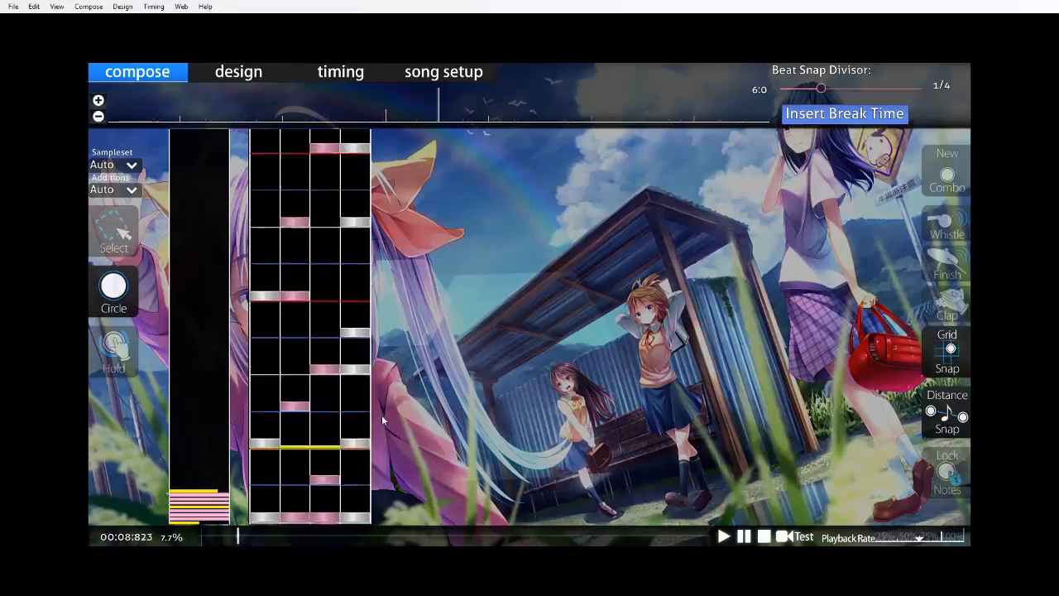
key(space)
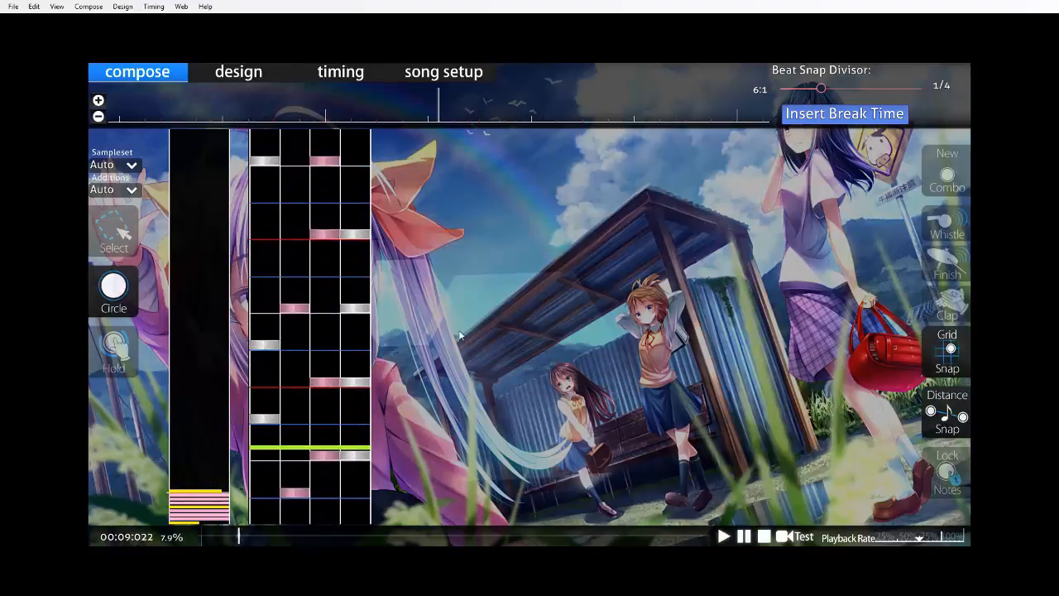
scroll(474, 315, up, 3)
scroll(463, 323, down, 2)
right_click(333, 348)
click(296, 349)
Put a column 3 circle a quarter beat before measure seven's beat three, change that beat's chord to columns 1 and 4, and add a column 2 circle nearby.
scroll(366, 351, down, 3)
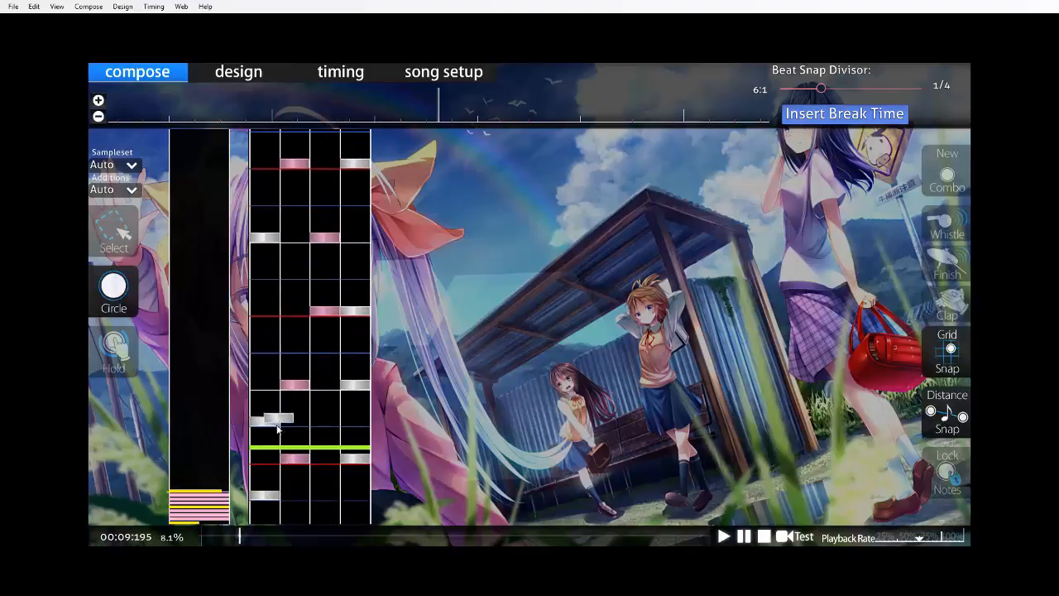
click(269, 388)
scroll(269, 390, up, 4)
key(space)
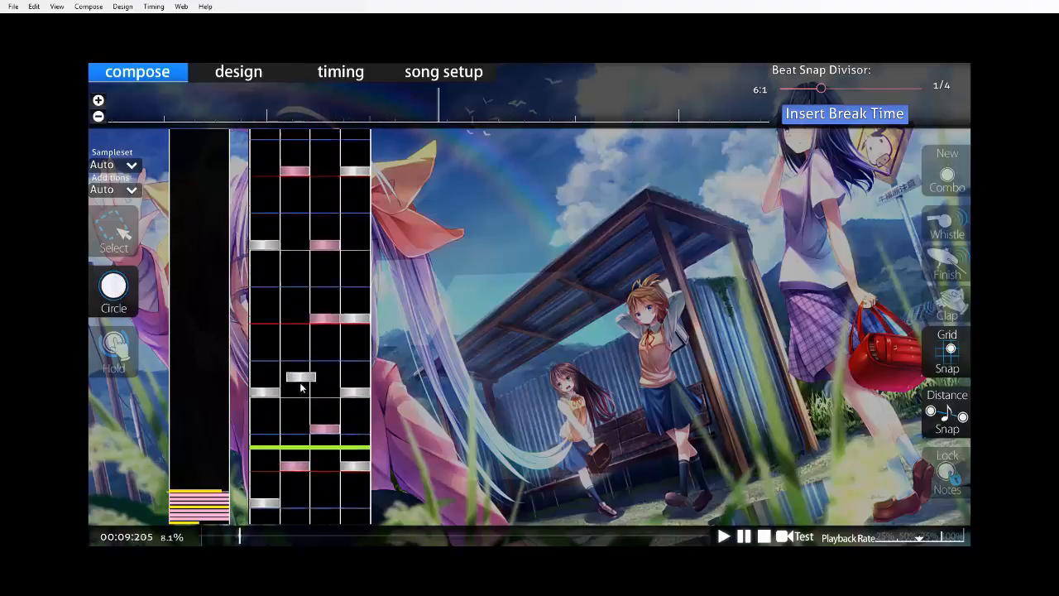
click(302, 387)
scroll(431, 399, up, 4)
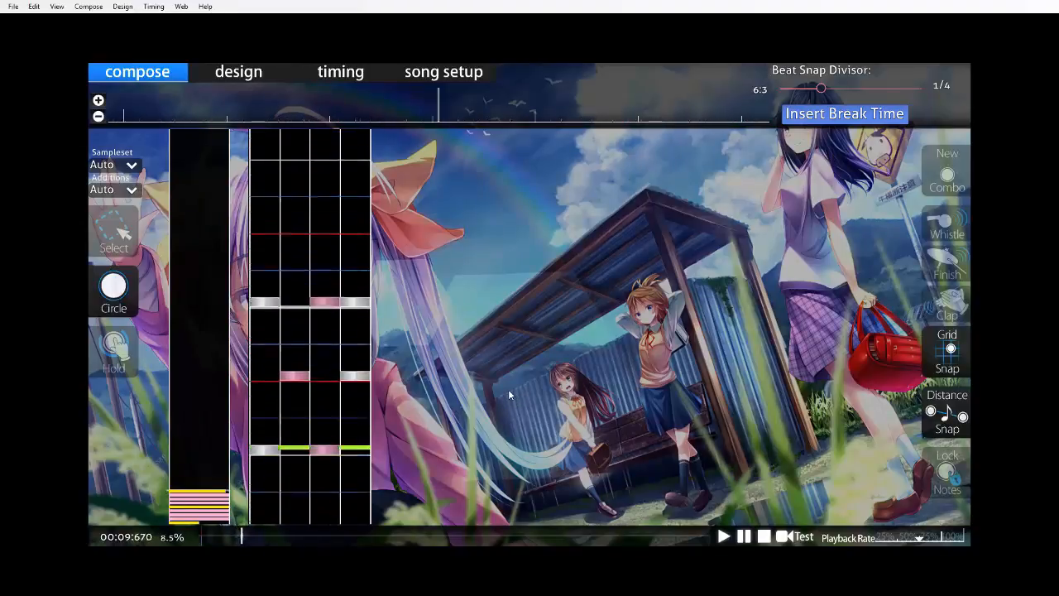
Listen back through measure seven's circle and chord patterns at 50% and 100% playback rate.
scroll(493, 377, up, 20)
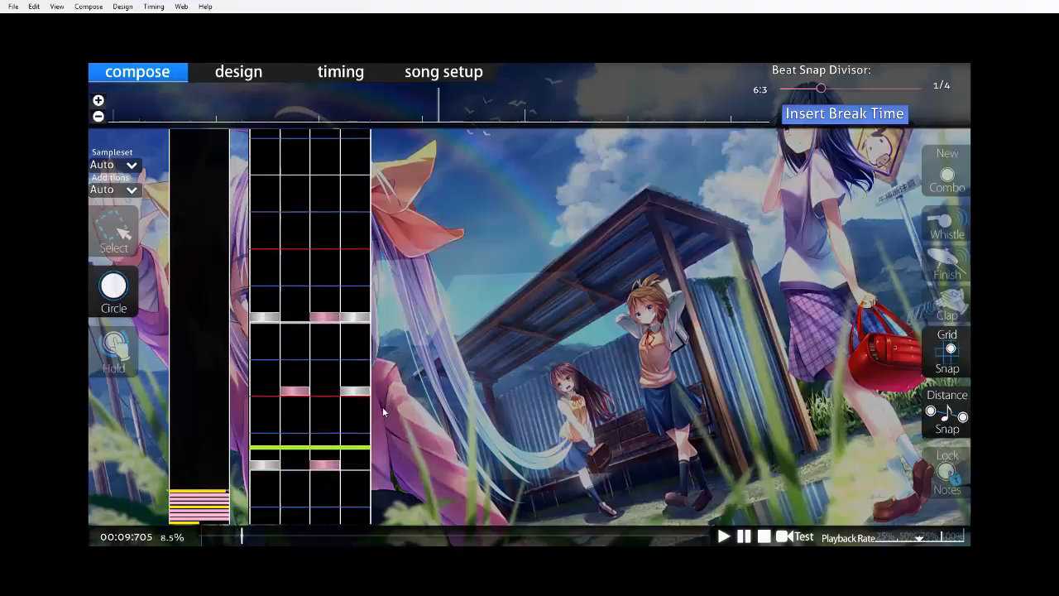
key(space)
scroll(322, 417, up, 5)
scroll(319, 400, down, 4)
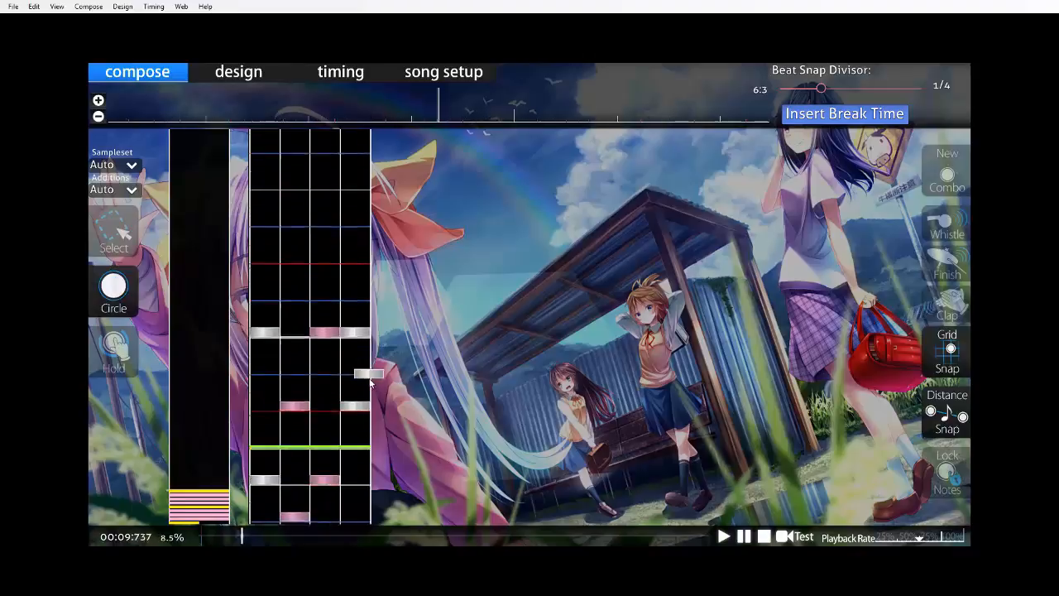
scroll(310, 368, up, 6)
key(space)
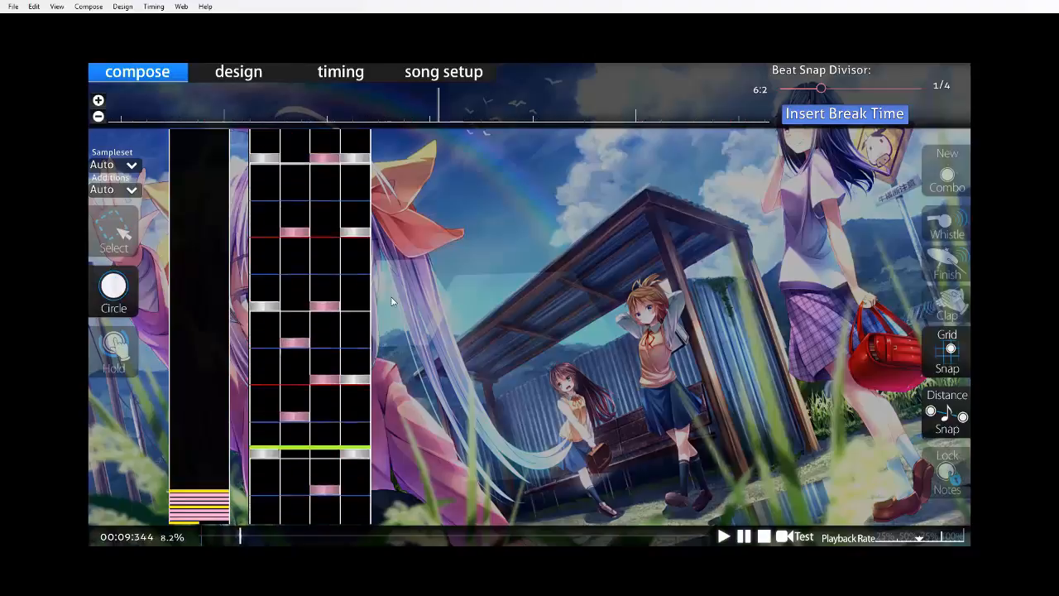
key(space)
scroll(457, 378, up, 8)
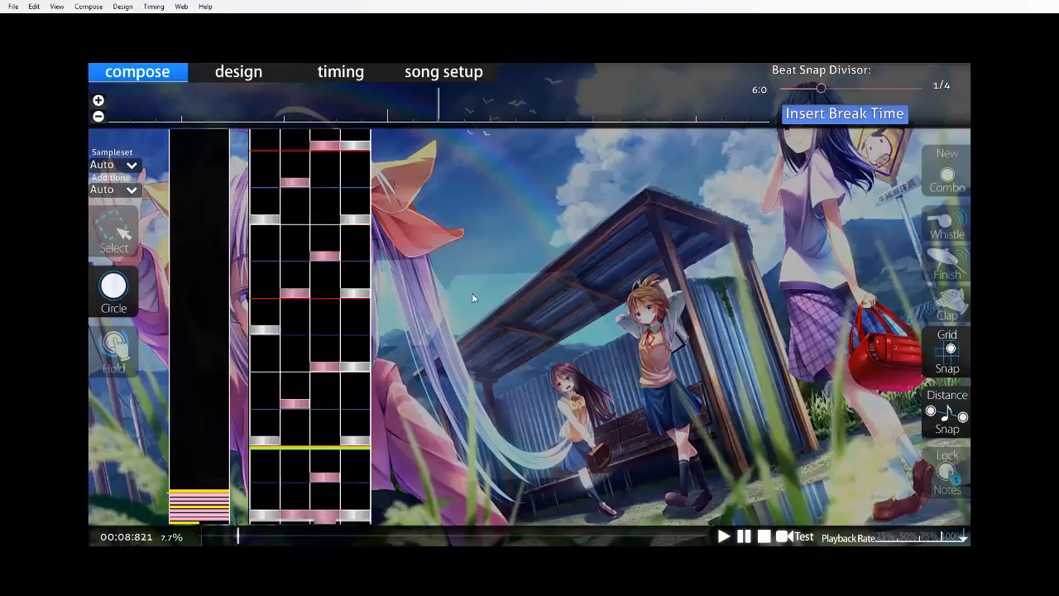
key(space)
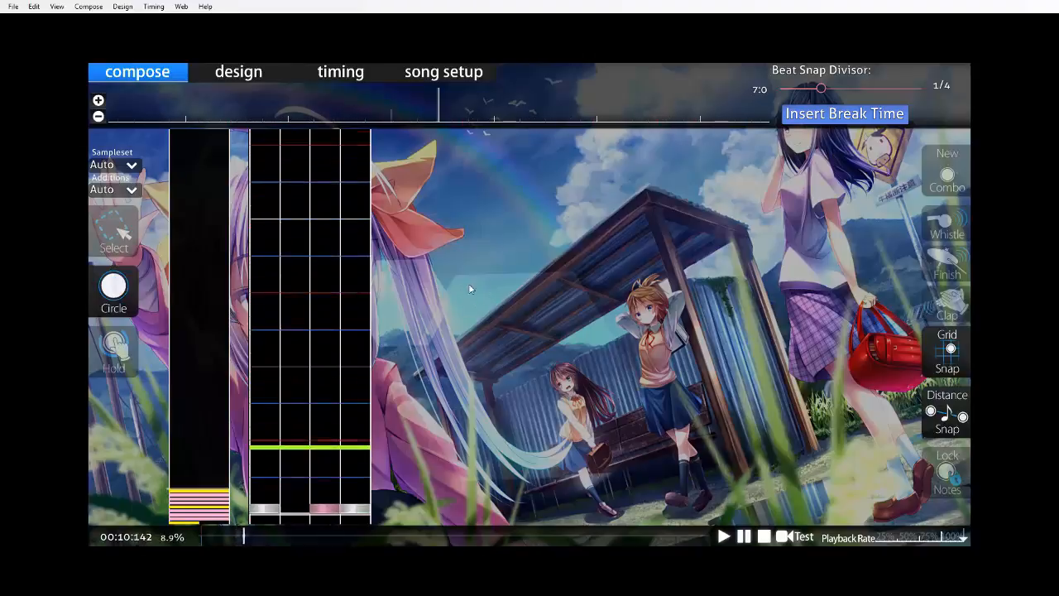
key(space)
scroll(451, 281, up, 14)
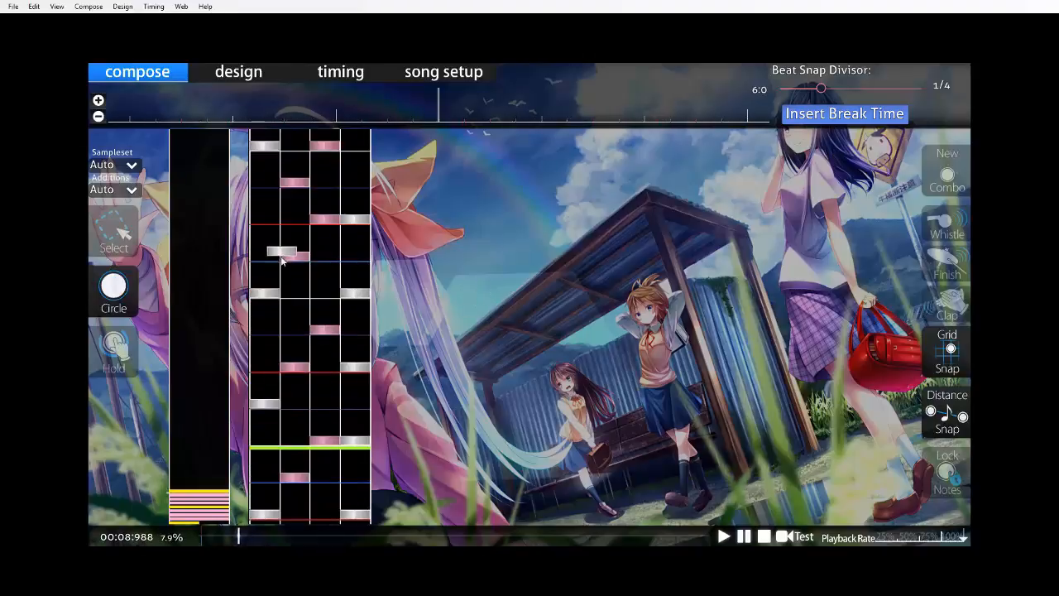
At measure seven's beat four, make half-beat holds in column 1 and then column 4, and change measure eight's downbeat circles to columns 1 to 3.
scroll(281, 261, down, 2)
key(3)
scroll(265, 336, down, 2)
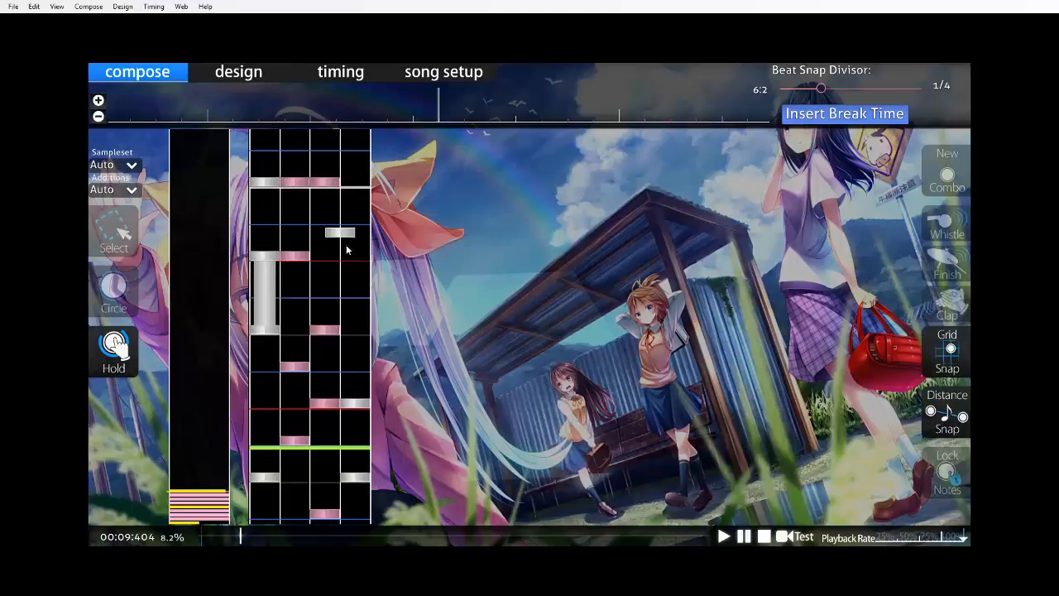
key(space)
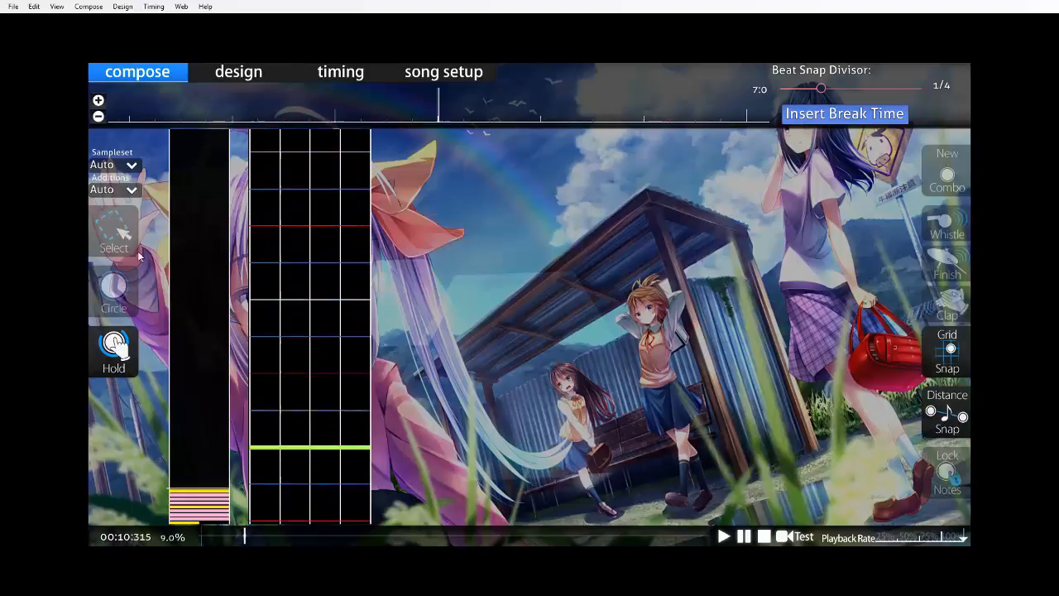
At 50% playback rate, add circles in measure eight: column 4 a half beat in, column 3 a quarter beat after it, and column 1 on beat two.
key(1)
scroll(430, 272, up, 5)
scroll(476, 335, up, 4)
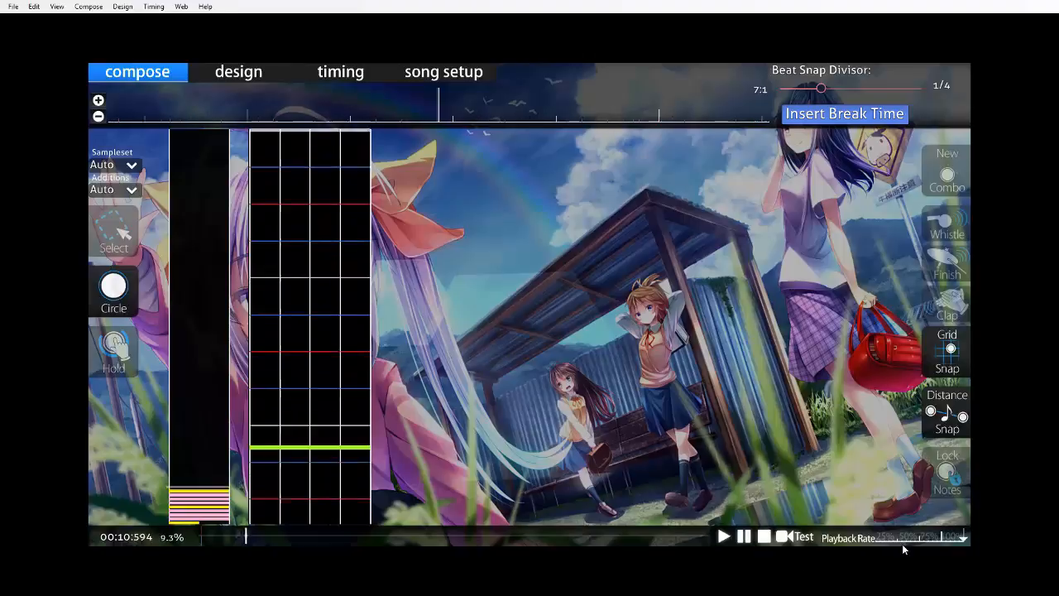
click(916, 536)
scroll(917, 535, up, 6)
scroll(394, 448, up, 5)
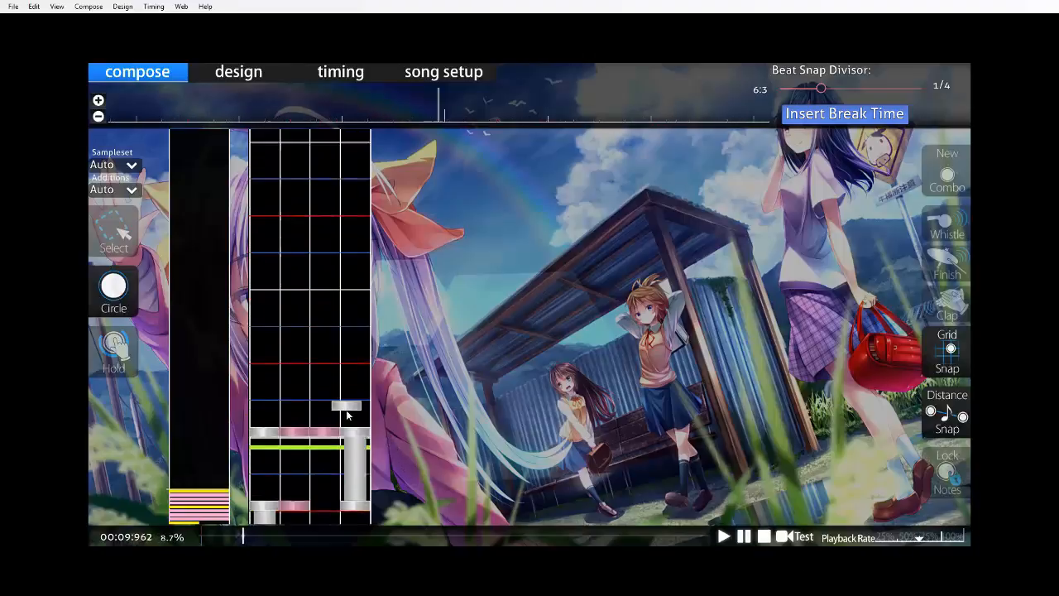
click(349, 417)
click(319, 420)
click(266, 438)
scroll(248, 457, up, 4)
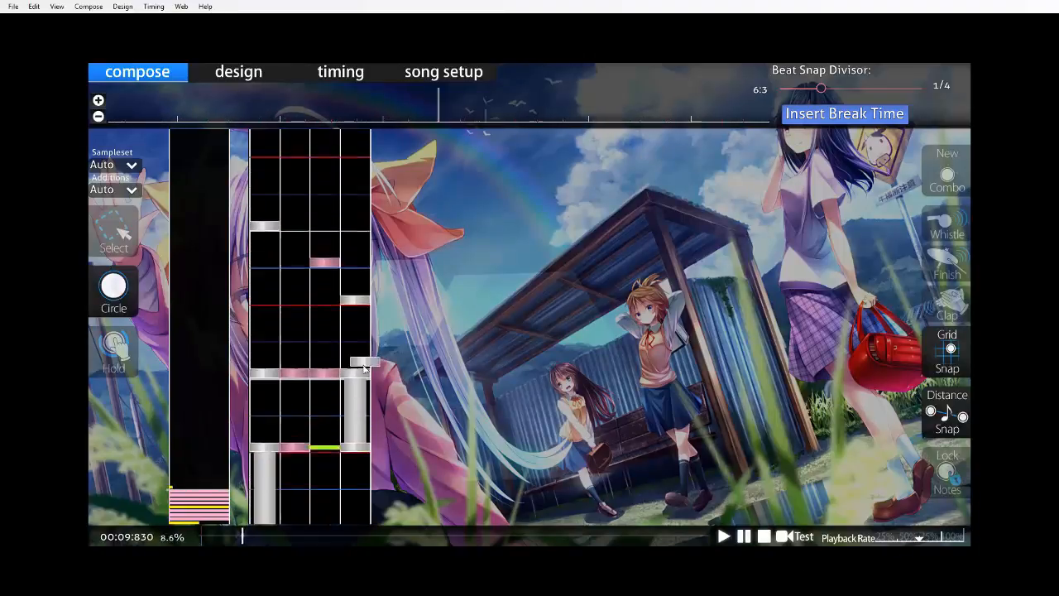
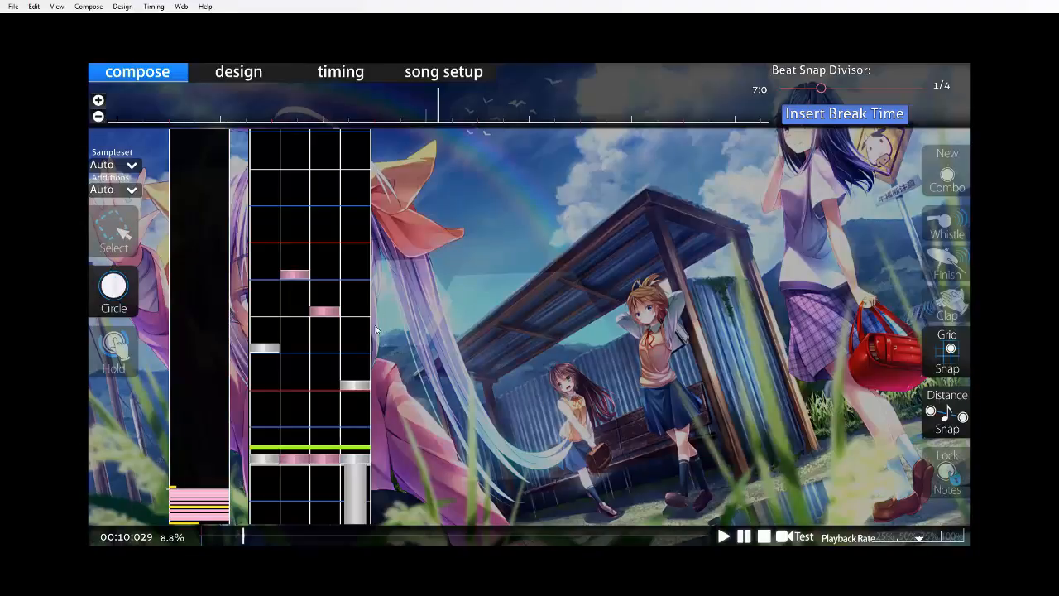
Listen back through measure eight's opening and add a column 4 circle a quarter beat before beat three.
scroll(385, 359, up, 3)
key(space)
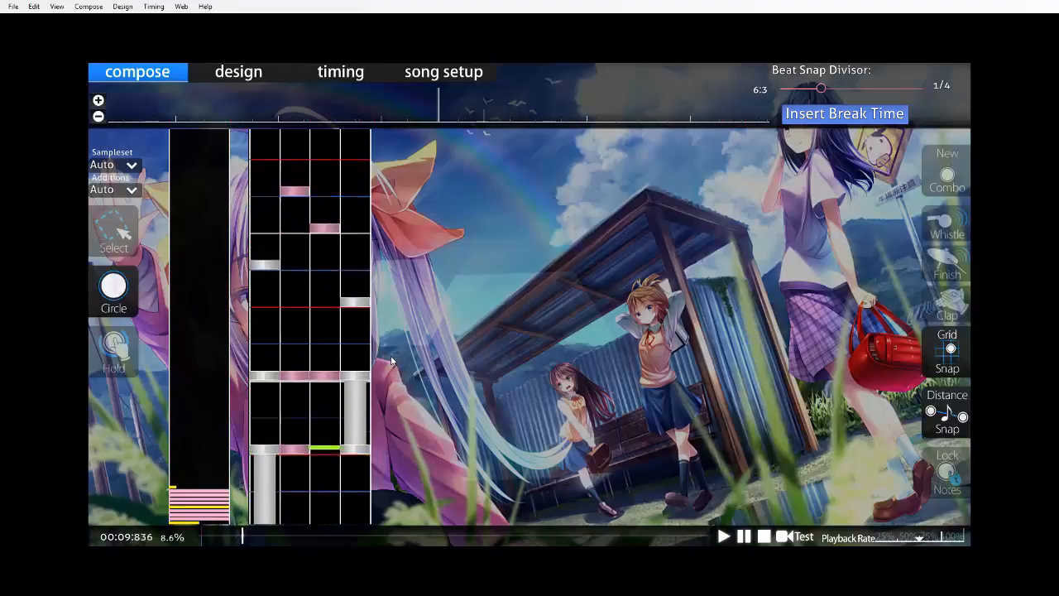
click(349, 424)
key(space)
scroll(355, 331, up, 7)
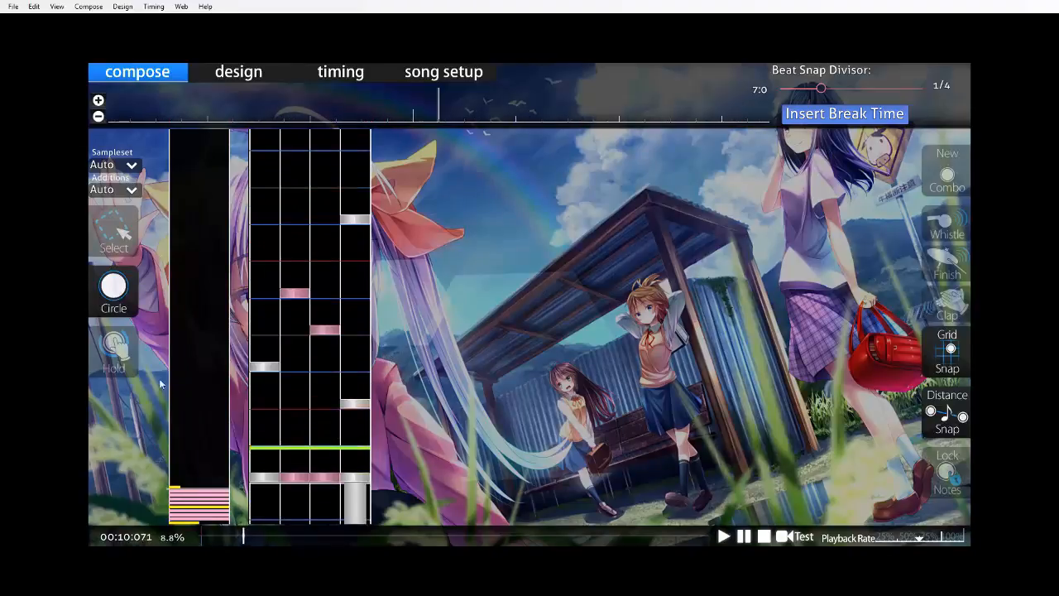
Replace the column 4 circle before measure eight's beat three with a half-beat hold ending on that beat, and add a column 1 circle there.
key(3)
right_click(361, 228)
key(space)
mouse_move(363, 250)
mouse_down()
mouse_move(365, 436)
mouse_move(331, 449)
mouse_move(329, 462)
mouse_up()
key(space)
click(265, 450)
key(space)
After measure eight's beat three, add circles at quarter-beat spacing in columns 3, 2 and 4, and place columns 1 and 2 on beat four.
scroll(329, 447, up, 2)
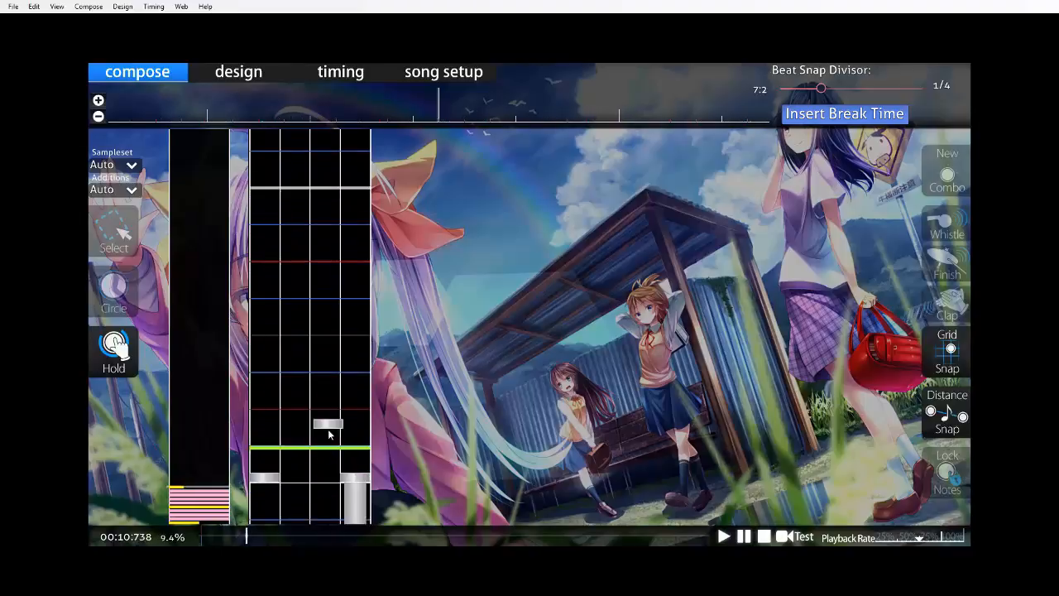
key(space)
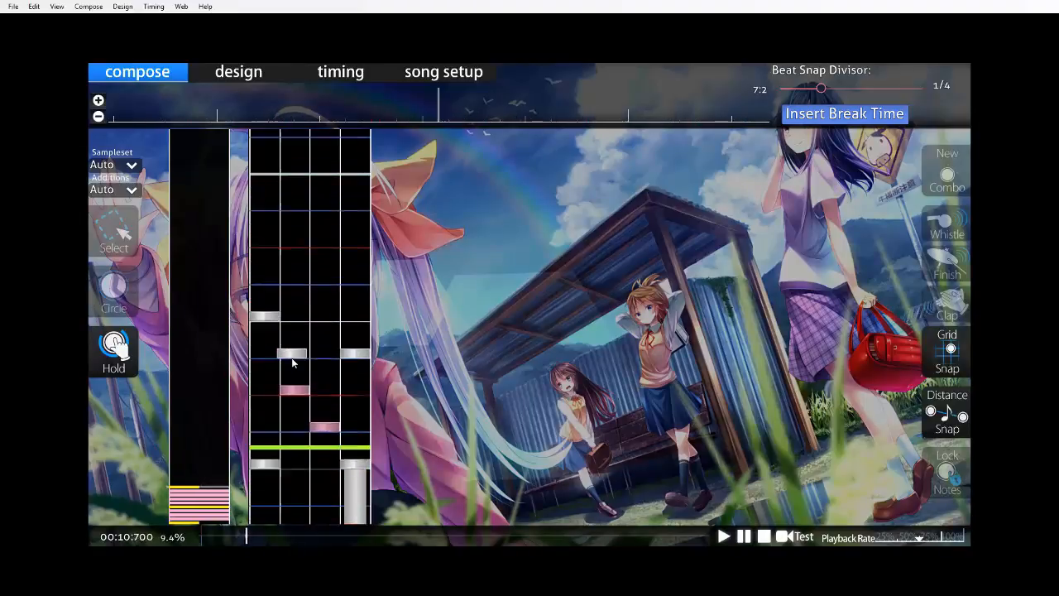
key(space)
scroll(303, 434, up, 5)
click(293, 381)
scroll(315, 380, down, 4)
Place circles in columns 3 and 4 a quarter beat after measure eight's beat four, removing the short column 3 hold.
click(323, 383)
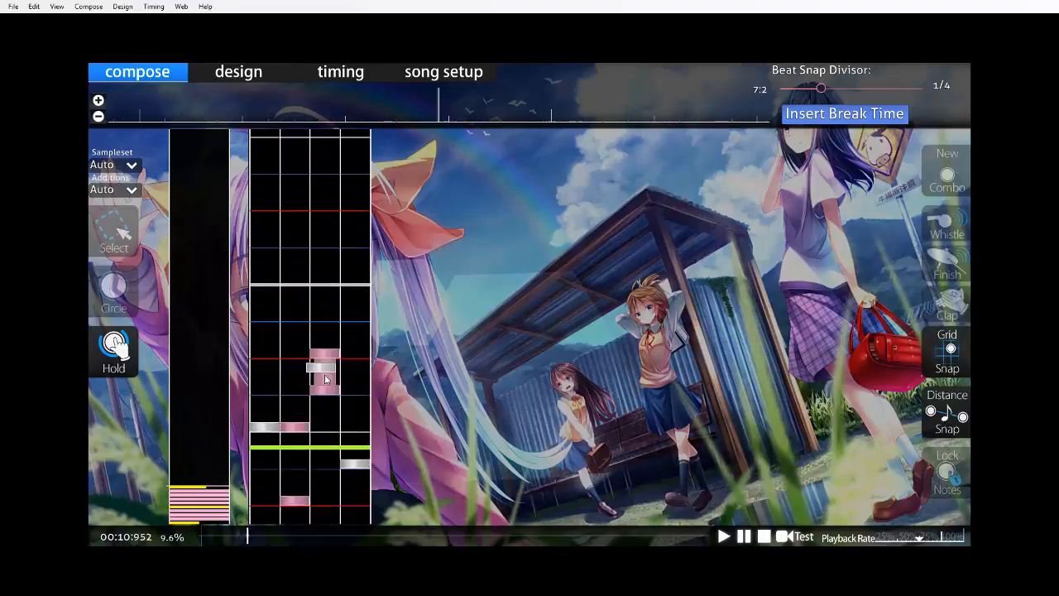
click(351, 430)
right_click(328, 473)
right_click(351, 476)
click(335, 480)
scroll(341, 472, up, 4)
scroll(331, 453, down, 4)
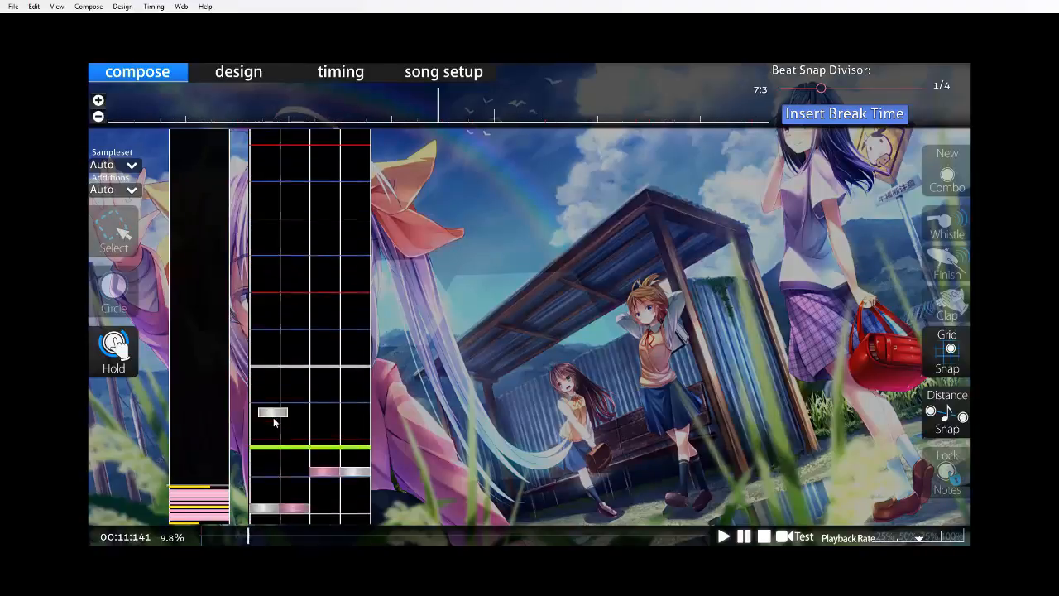
Set the beat snap divisor to 1/16 and place a column 1 circle a half beat after measure eight's beat four.
scroll(303, 448, up, 3)
click(117, 295)
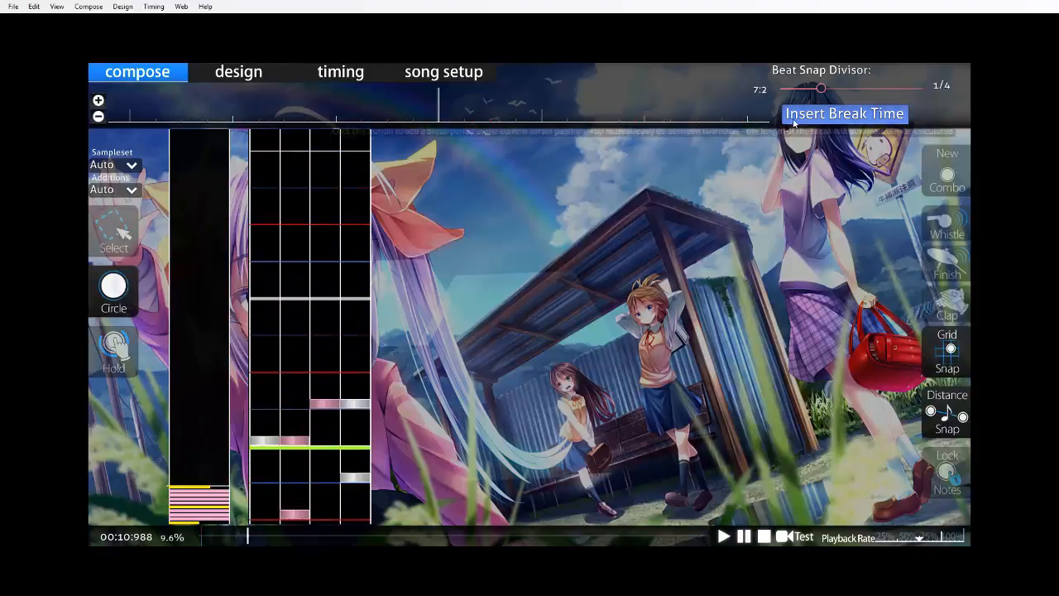
drag(821, 87, 915, 89)
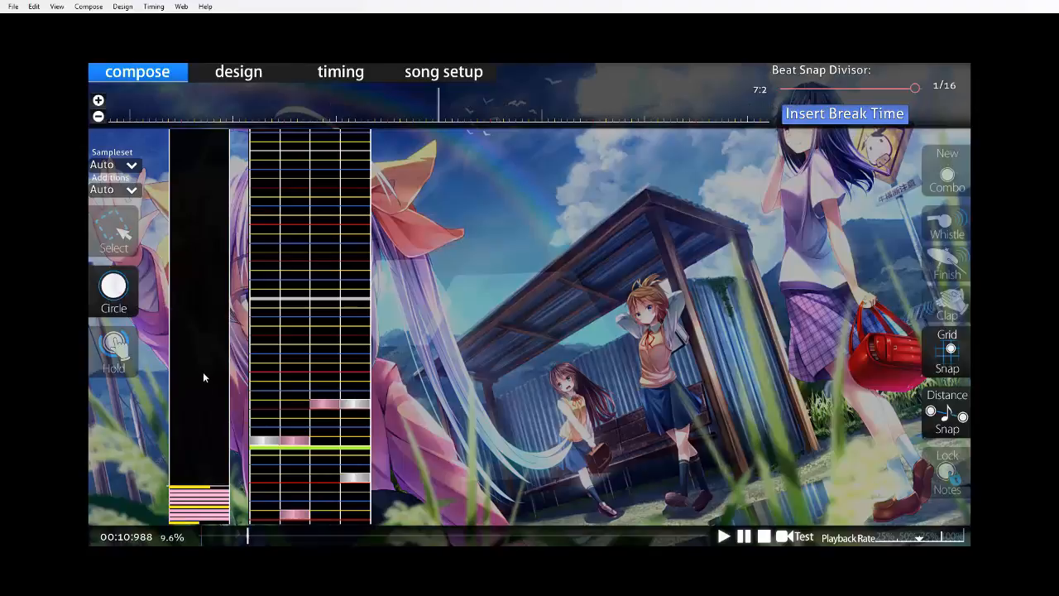
scroll(302, 381, down, 5)
click(318, 434)
click(264, 485)
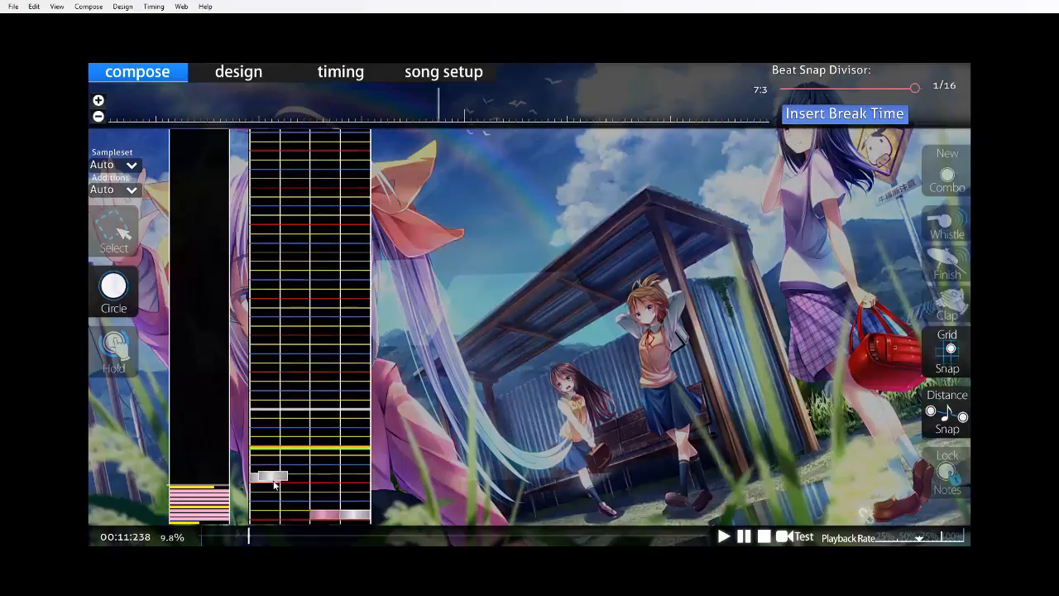
Continue with circles every 1/8 beat in columns 2, 3, 4, 1, 2, 3 and 4, ending in a column 1 and 2 chord on measure nine's downbeat.
click(294, 476)
click(324, 466)
click(354, 457)
click(265, 447)
click(328, 428)
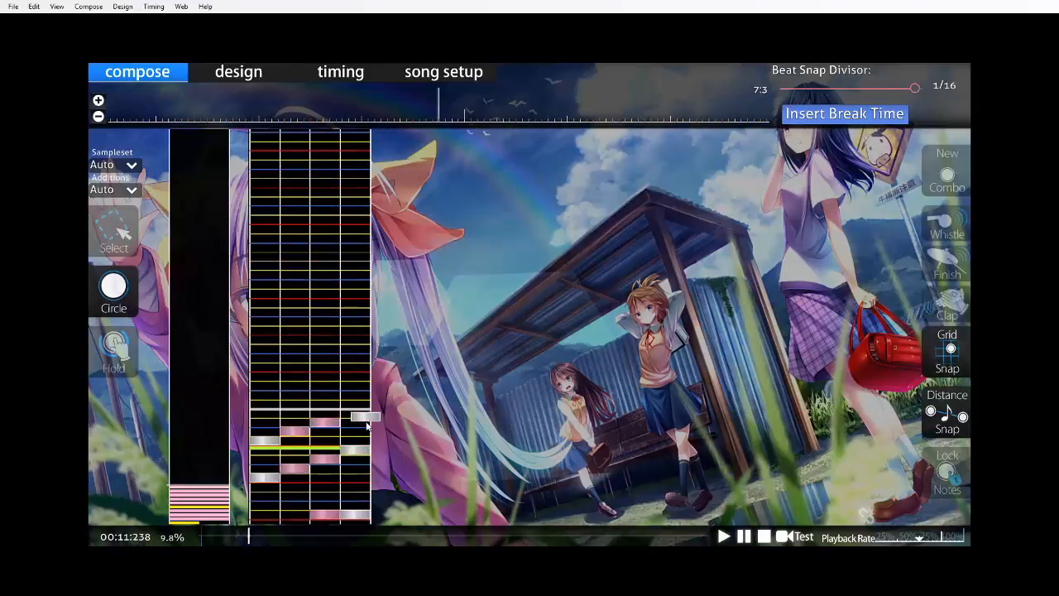
click(357, 420)
click(295, 410)
click(267, 410)
Save the beatmap and start test playing it from the beginning of the song.
scroll(269, 408, up, 7)
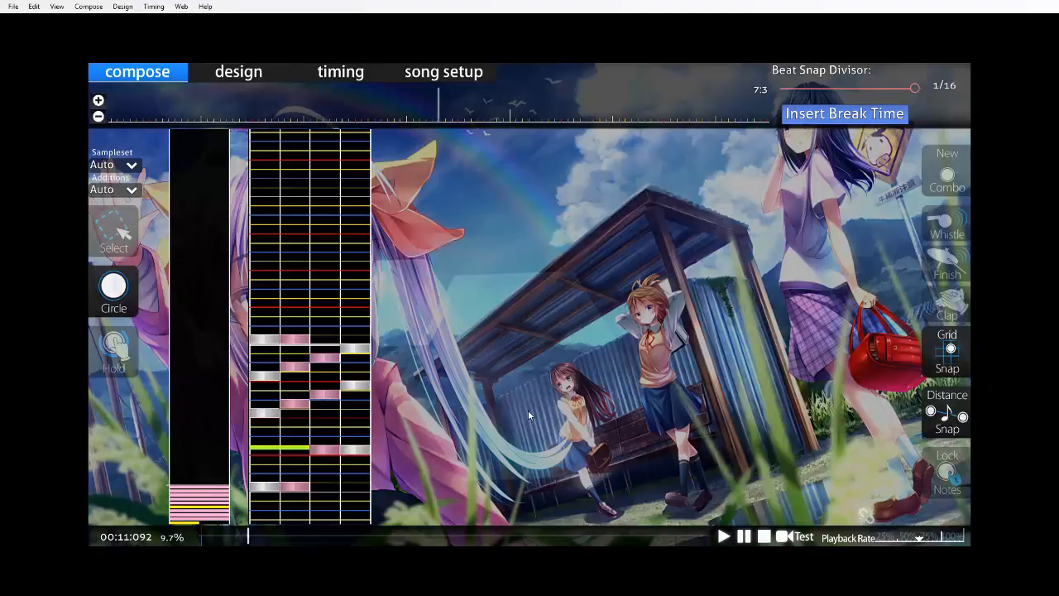
key(ctrl+s)
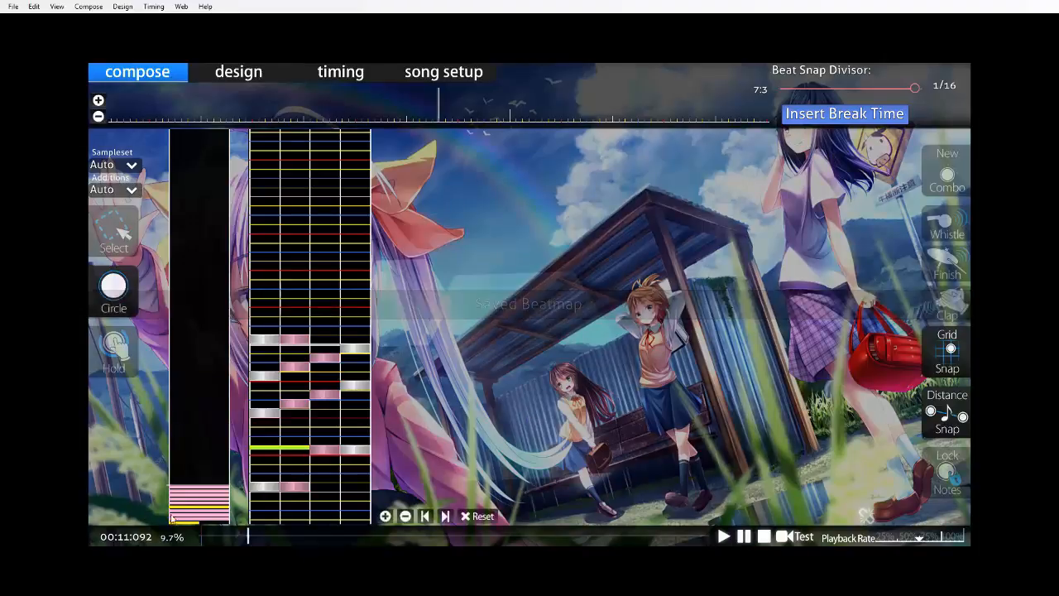
drag(248, 536, 75, 549)
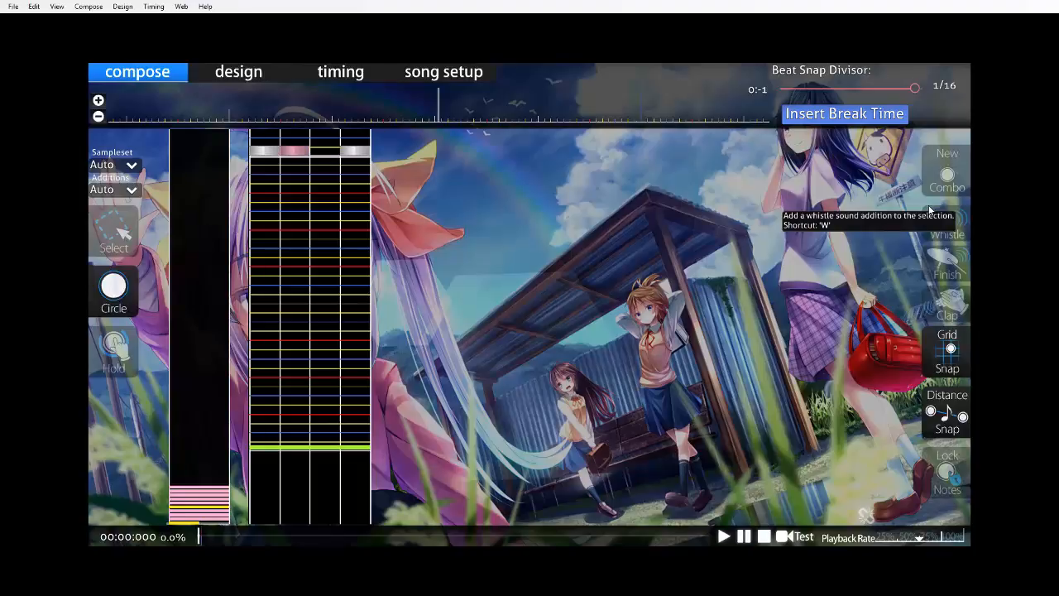
key(F5)
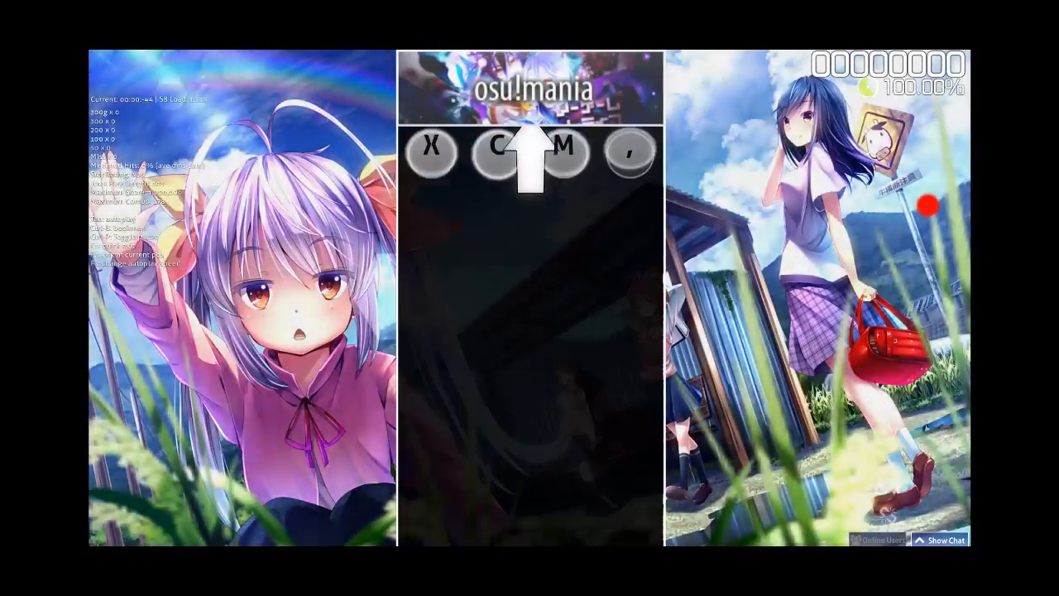
Test play the mapped section from the first chord through measure eight, hitting the circles and holds in all four columns.
key(x)
key(c)
key(comma)
key(m)
key(m)
key(x)
key(comma)
key(m)
key(c)
key(comma)
key(c)
key(x)
key(comma)
key(c)
key(comma)
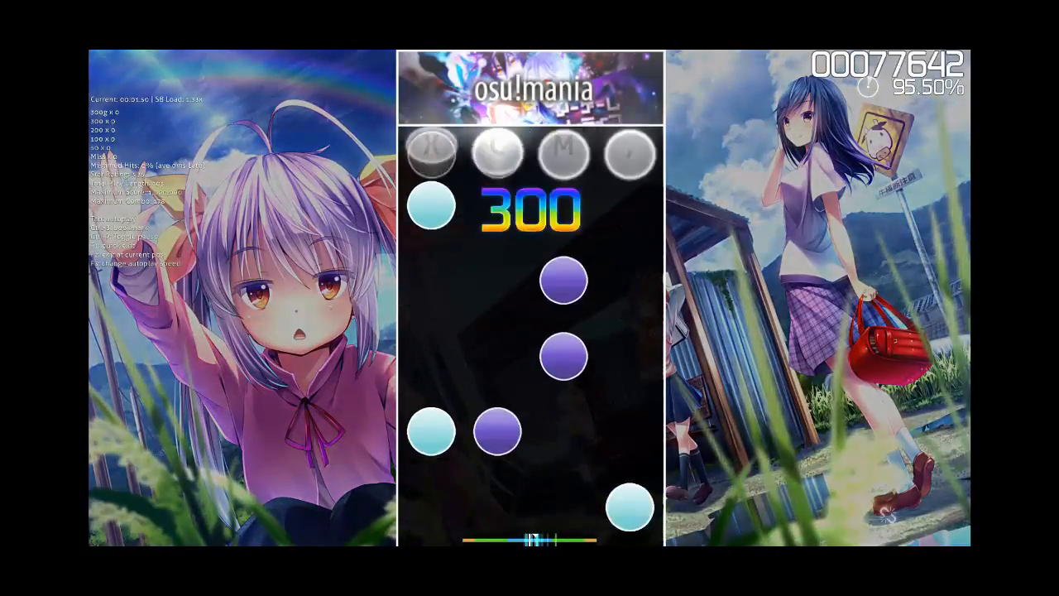
key(x)
key(m)
key(m)
key(x)
key(c)
key(comma)
key(x)
key(m)
key(c)
key(c)
key(x)
key(comma)
key(m)
key(c)
key(x)
key(c)
key(comma)
key(m)
key(c)
key(x)
key(m)
key(comma)
key(c)
key(x)
key(m)
key(comma)
key(c)
key(x)
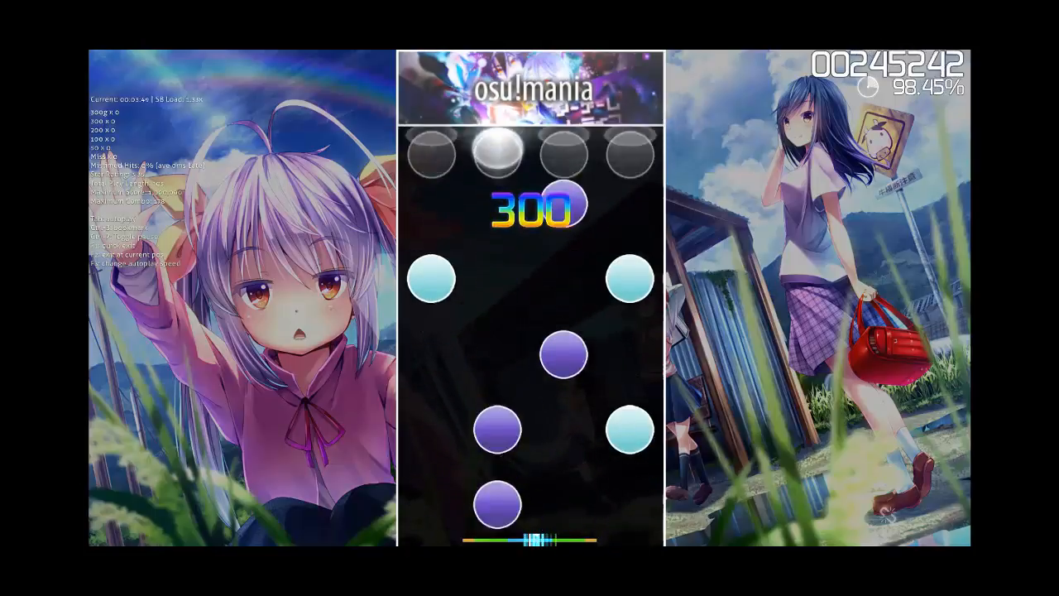
key(m)
key(x)
key(comma)
key(m)
key(c)
key(comma)
key(c)
key(x)
key(c)
key(m)
key(comma)
key(x)
key(m)
key(m)
key(x)
key(c)
key(comma)
key(x)
key(m)
key(comma)
key(comma)
key(comma)
key(comma)
key(x)
key(c)
key(comma)
key(m)
key(c)
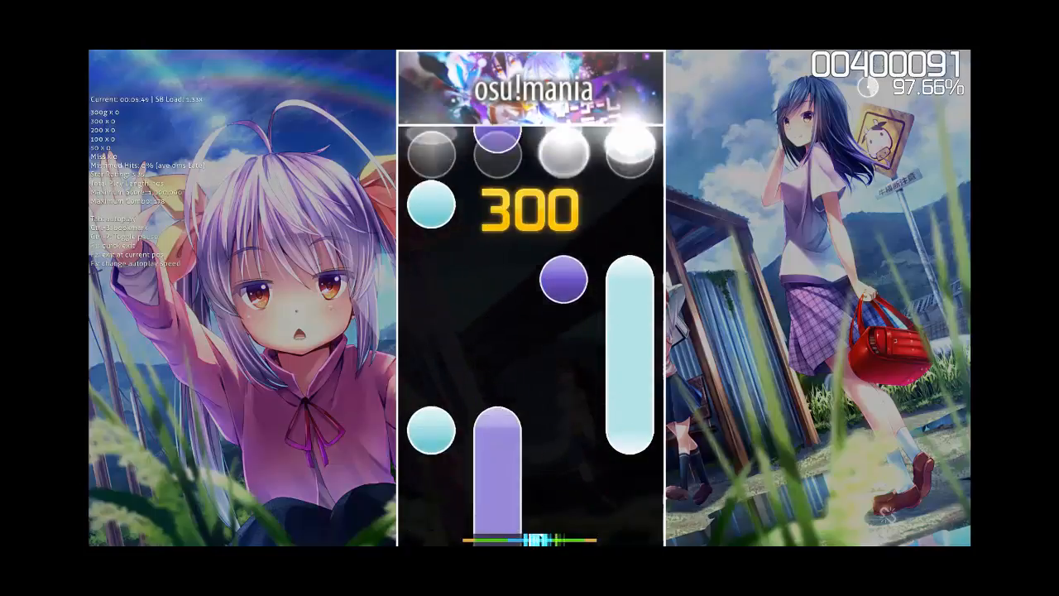
key(x)
key(m)
key(comma)
key(x)
key(c)
key(m)
key(x)
key(comma)
key(m)
key(c)
key(comma)
key(c)
key(x)
key(comma)
key(c)
key(m)
key(comma)
key(x)
key(m)
key(x)
key(c)
key(comma)
key(x)
key(m)
key(c)
key(x)
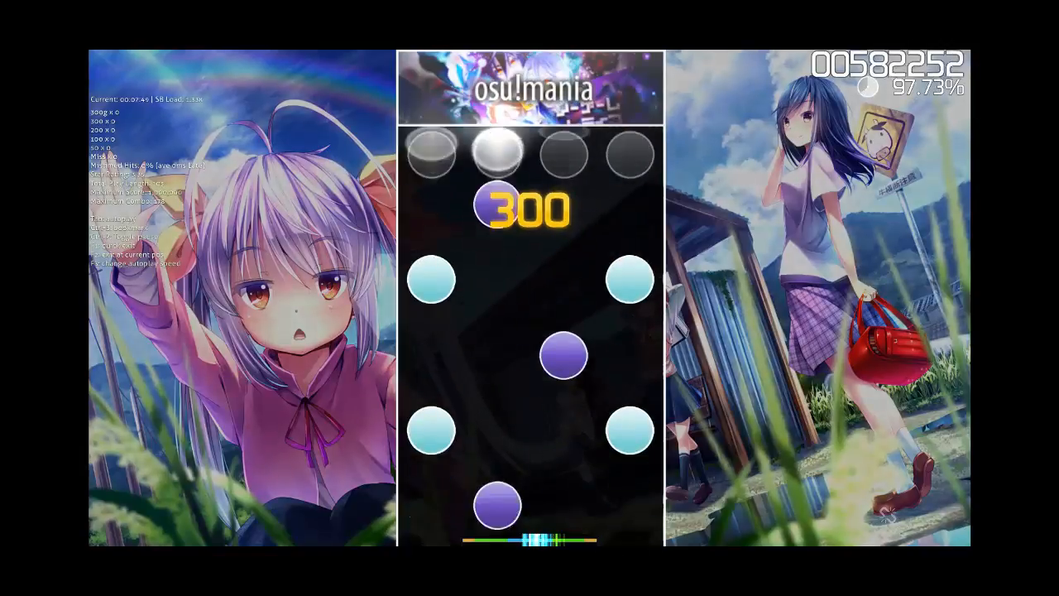
key(c)
key(x)
key(comma)
key(m)
key(x)
key(comma)
key(c)
key(comma)
key(x)
key(c)
key(m)
key(comma)
key(x)
key(comma)
key(x)
key(x)
key(c)
key(comma)
key(m)
key(x)
key(comma)
key(c)
key(m)
key(x)
key(c)
key(comma)
key(m)
key(x)
key(comma)
key(c)
key(m)
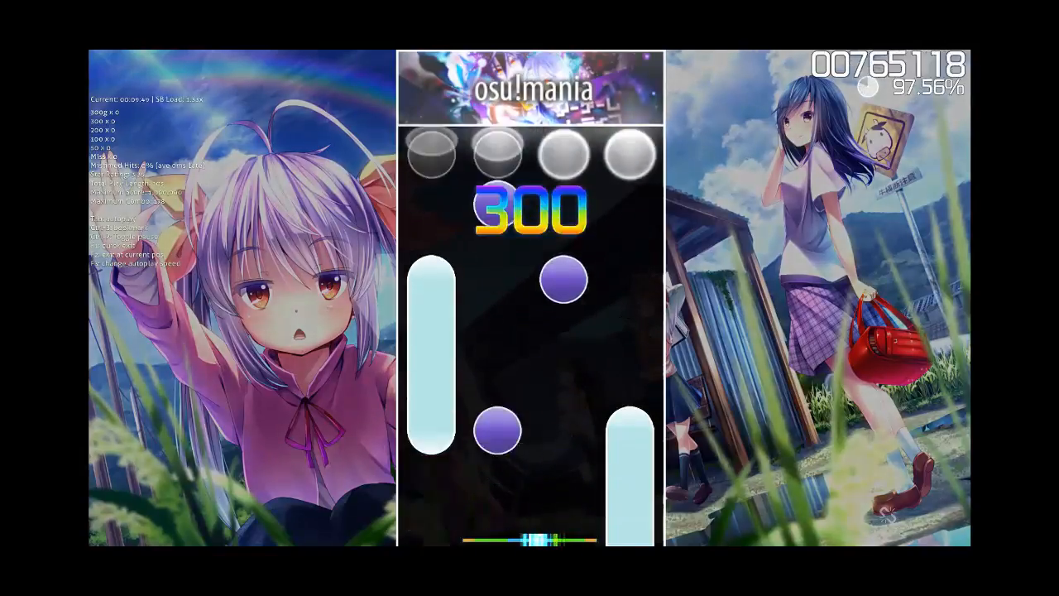
key(c)
key(x)
key(m)
key(c)
key(comma)
key(comma)
key(x)
key(m)
key(c)
key(comma)
key(c)
key(x)
key(m)
key(c)
key(comma)
key(x)
key(c)
key(m)
key(comma)
key(x)
key(c)
key(m)
key(comma)
key(x)
key(c)
key(m)
key(comma)
key(x)
key(c)
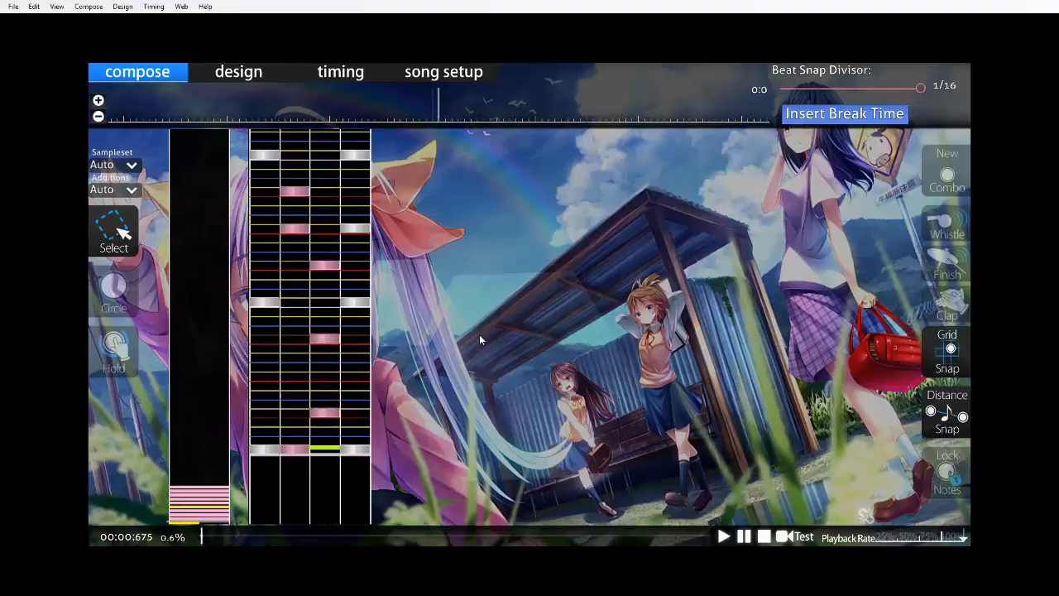
Save the beatmap and set measure nine's downbeat at 00:11:321 as the song's preview point.
key(space)
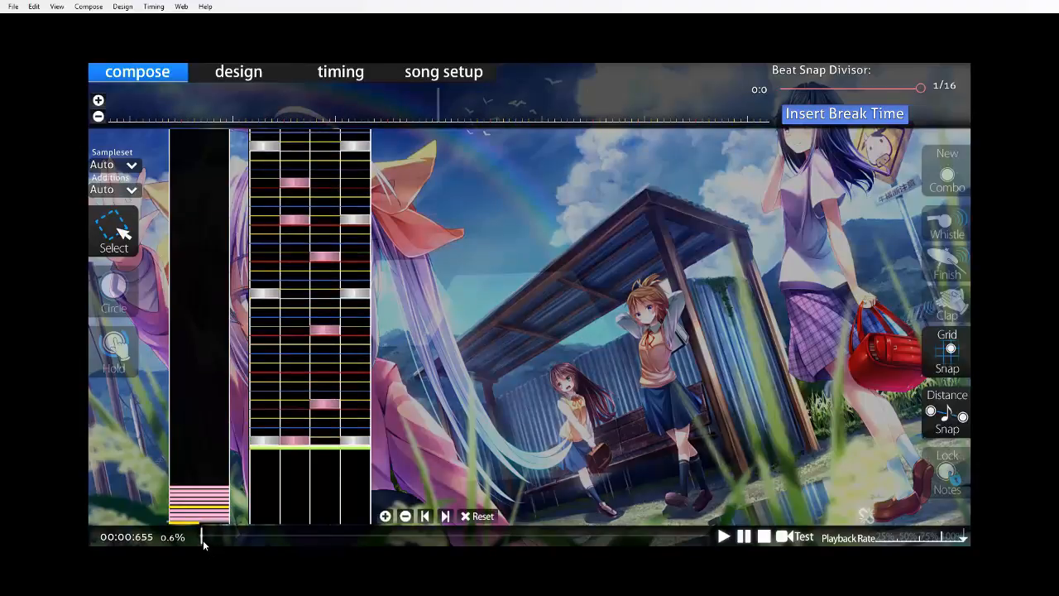
key(space)
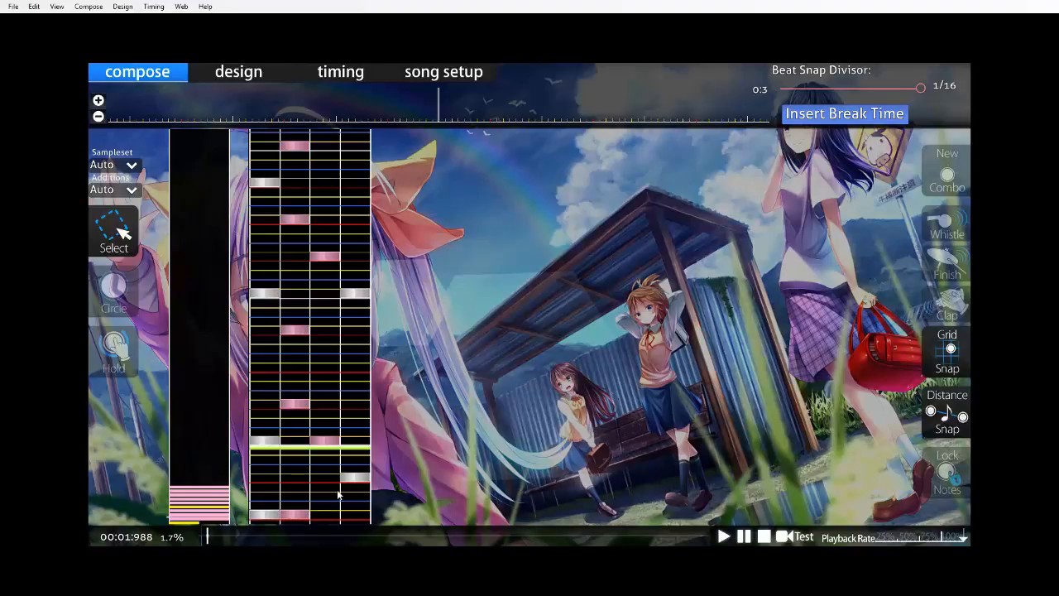
click(213, 534)
drag(215, 536, 247, 550)
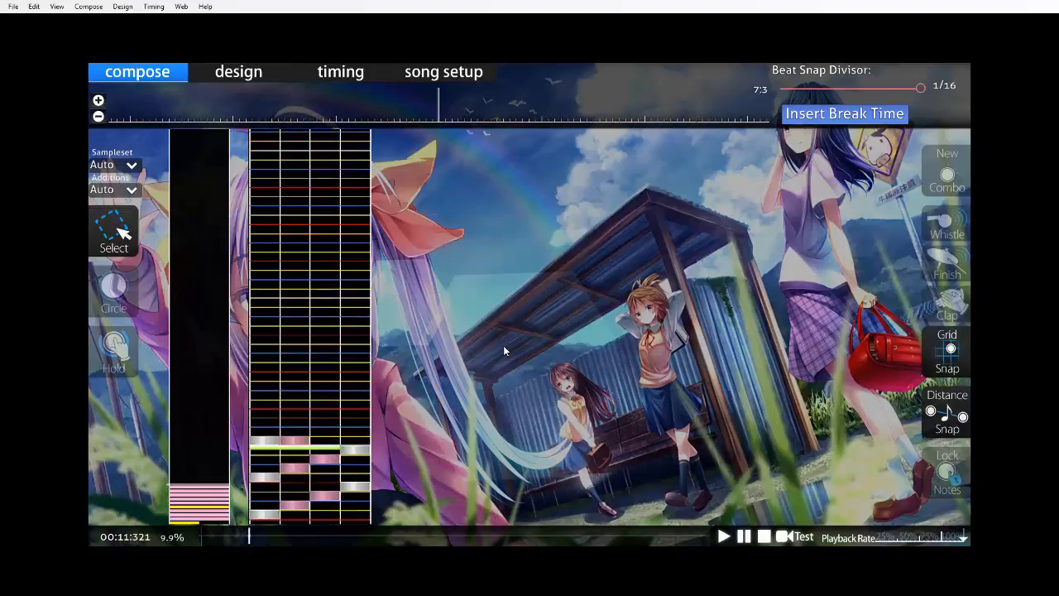
key(ctrl+s)
click(153, 8)
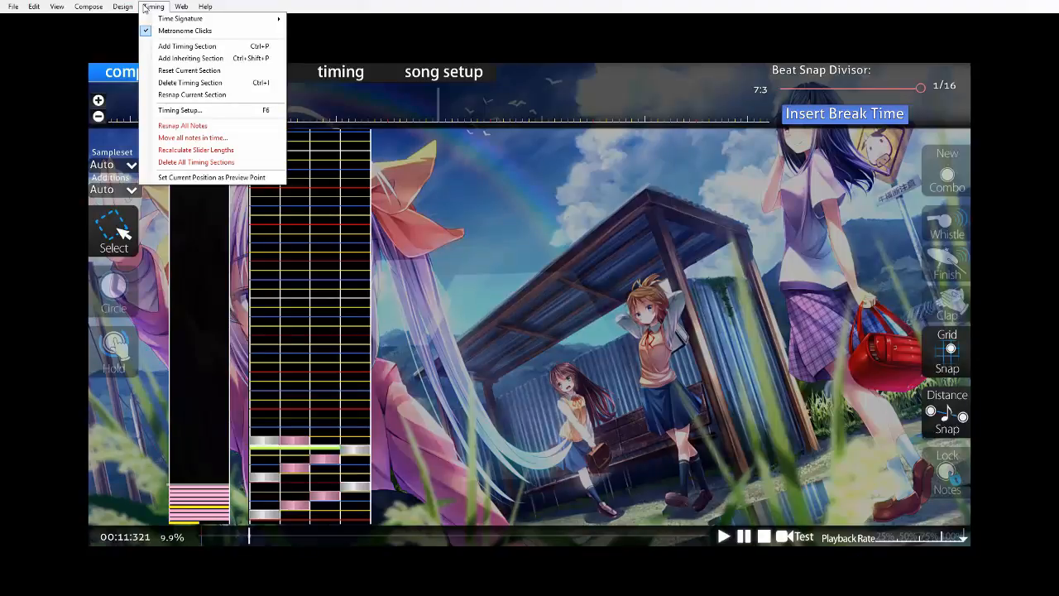
click(197, 178)
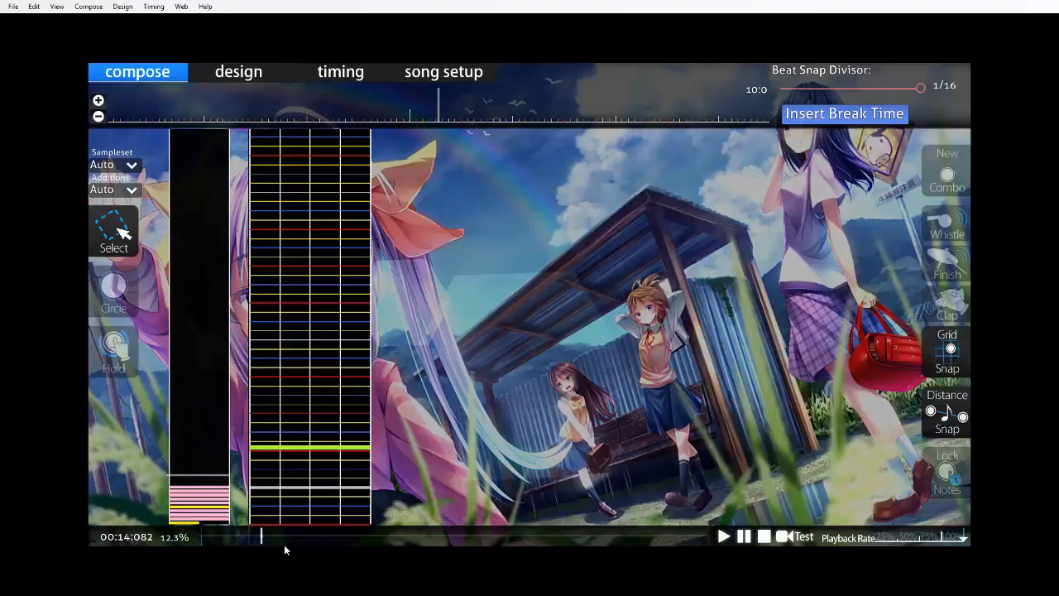
key(ctrl+s)
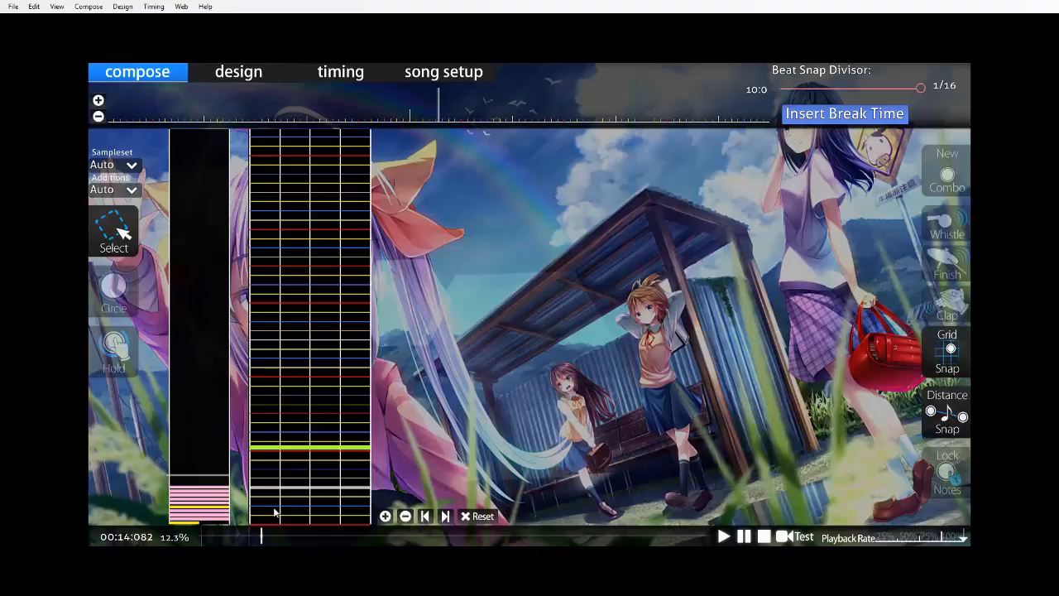
Return to 00:11:321 and add an inherited timing point that uses this current time as its offset.
scroll(338, 383, up, 12)
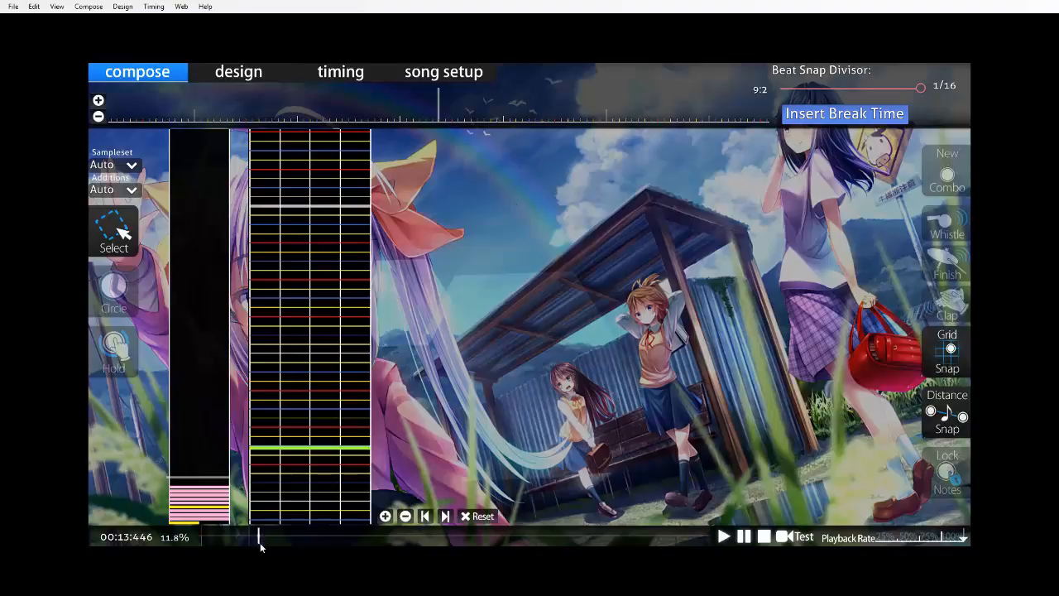
drag(259, 538, 248, 538)
scroll(442, 379, down, 6)
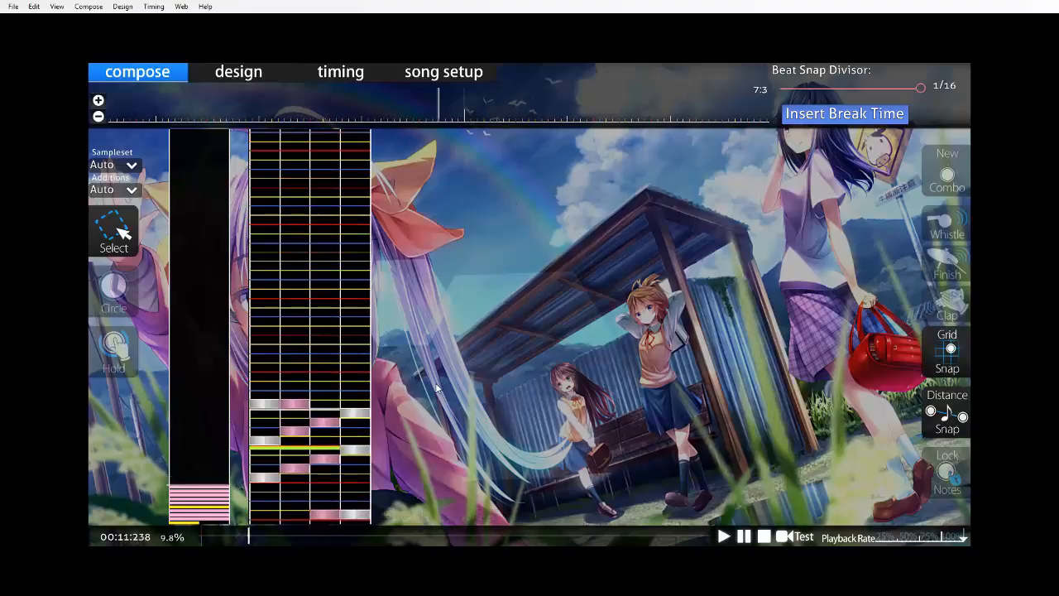
click(368, 76)
click(622, 212)
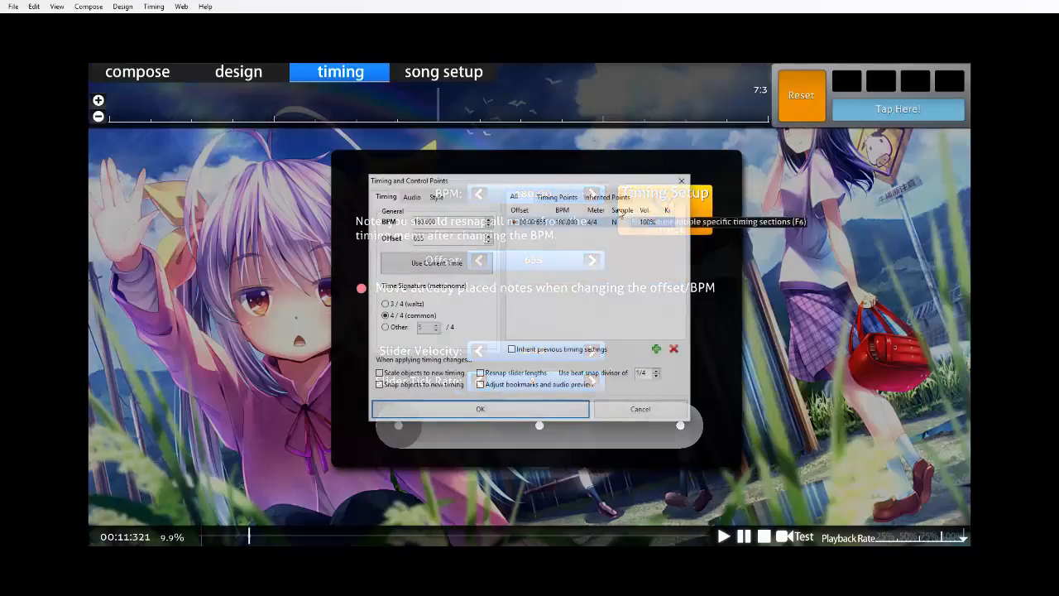
click(656, 350)
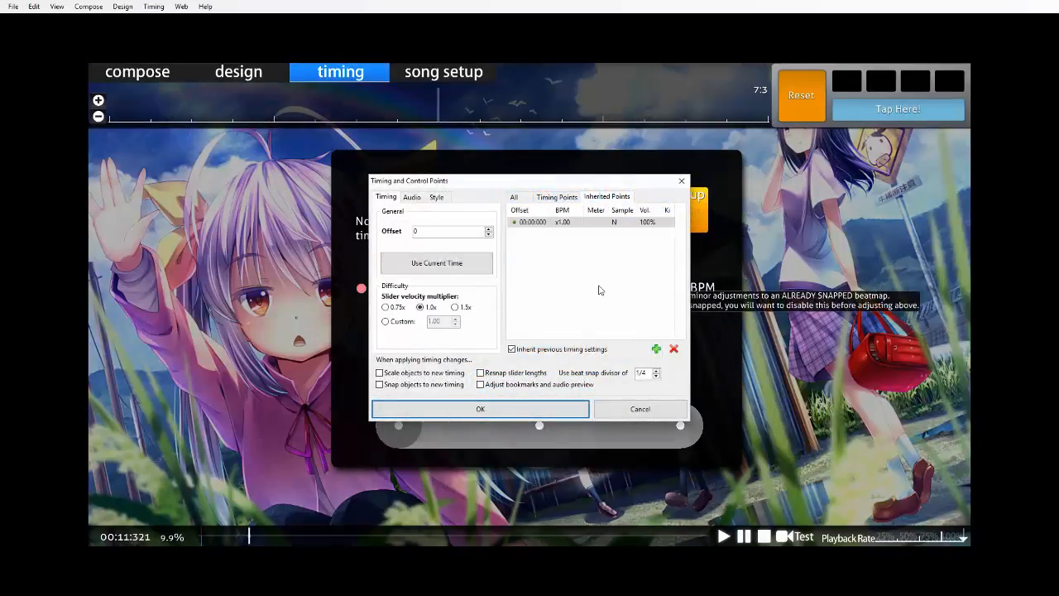
click(426, 269)
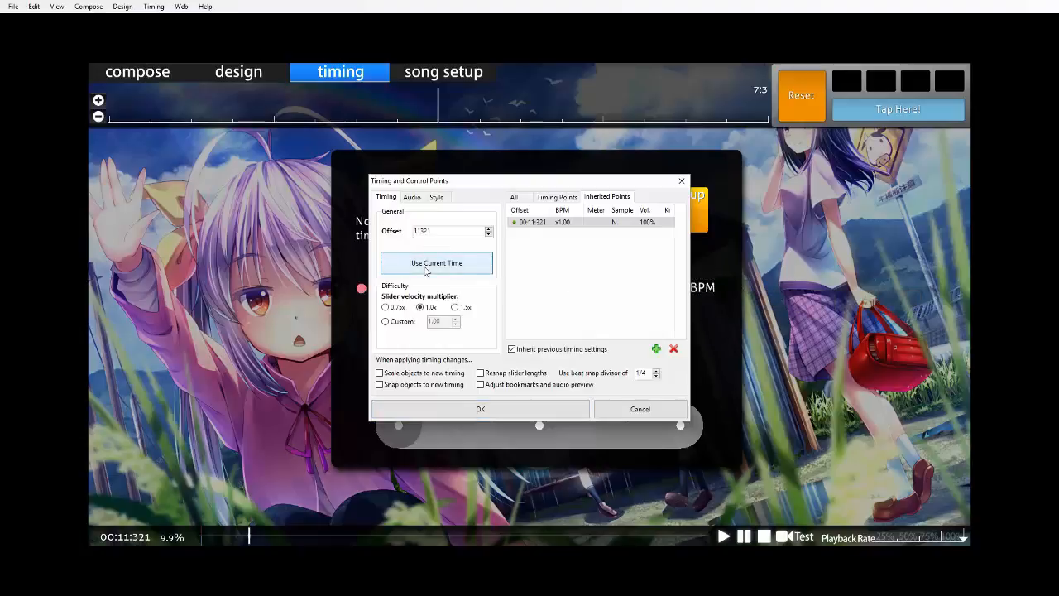
Apply the new inherited point and enable Kiai Mode for it.
click(436, 198)
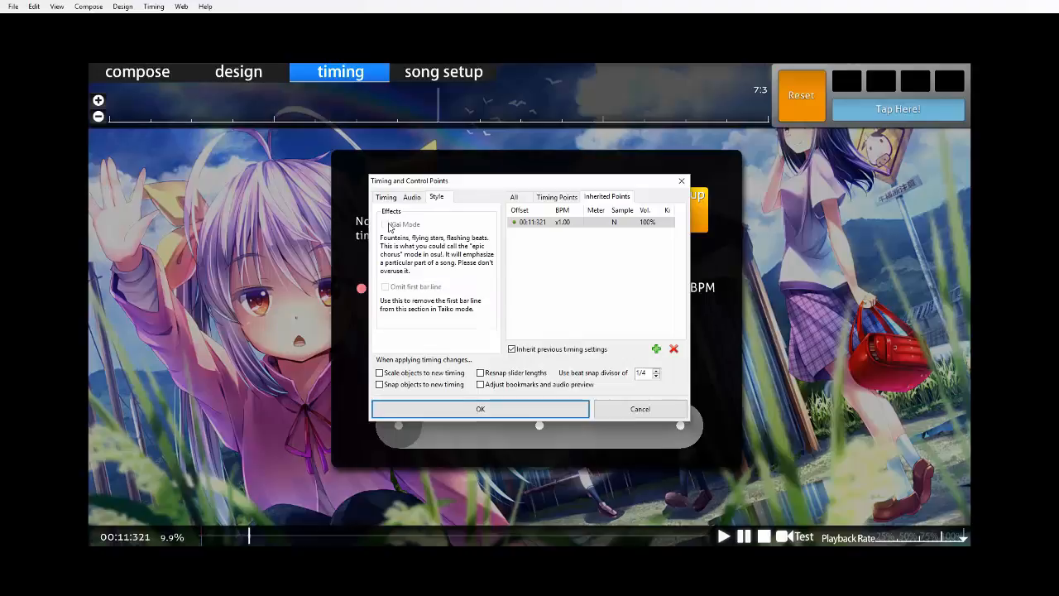
click(501, 405)
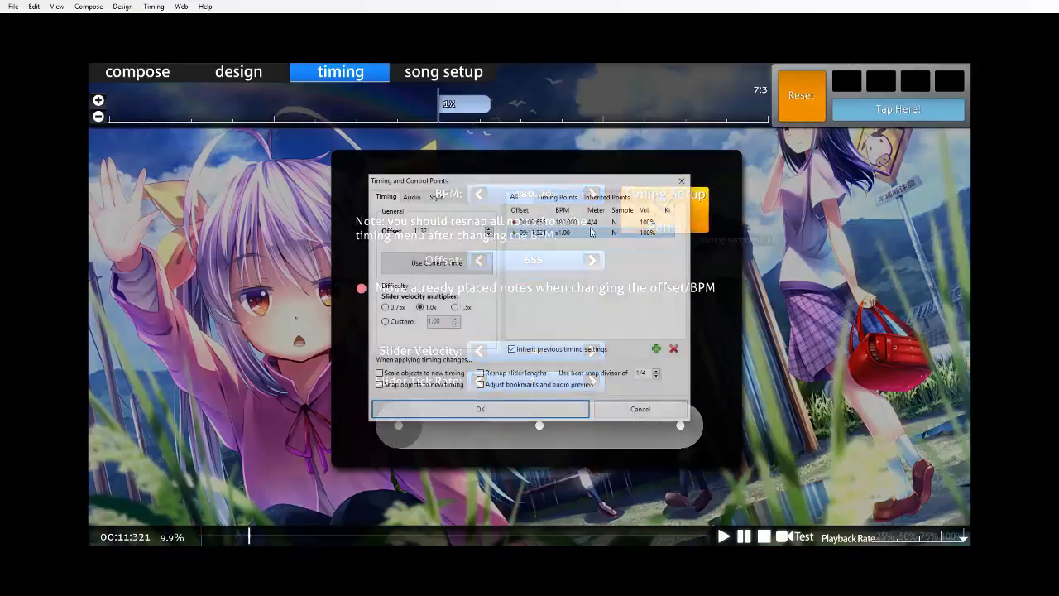
click(446, 199)
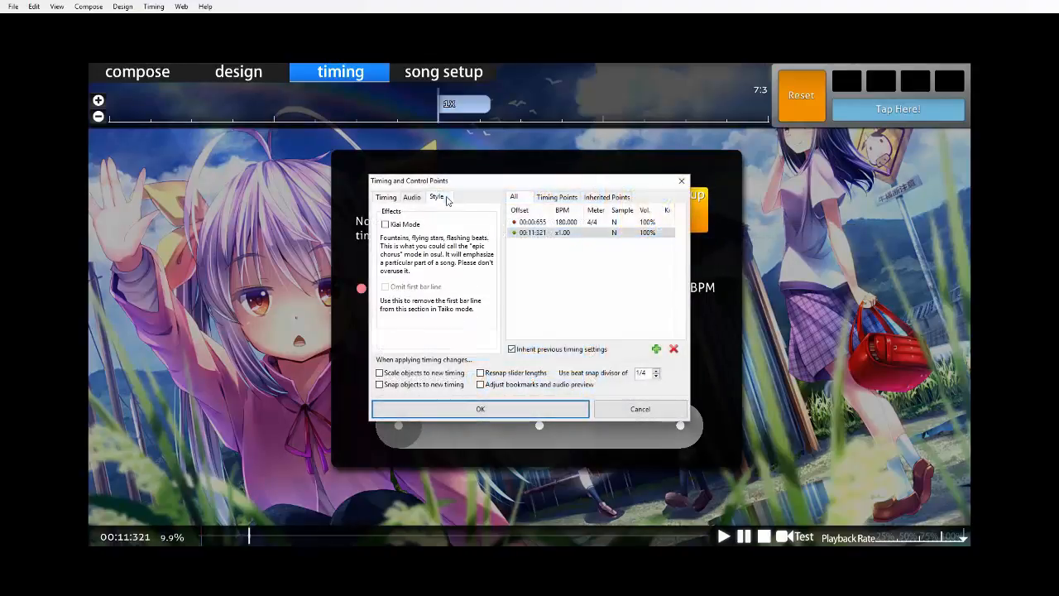
click(386, 225)
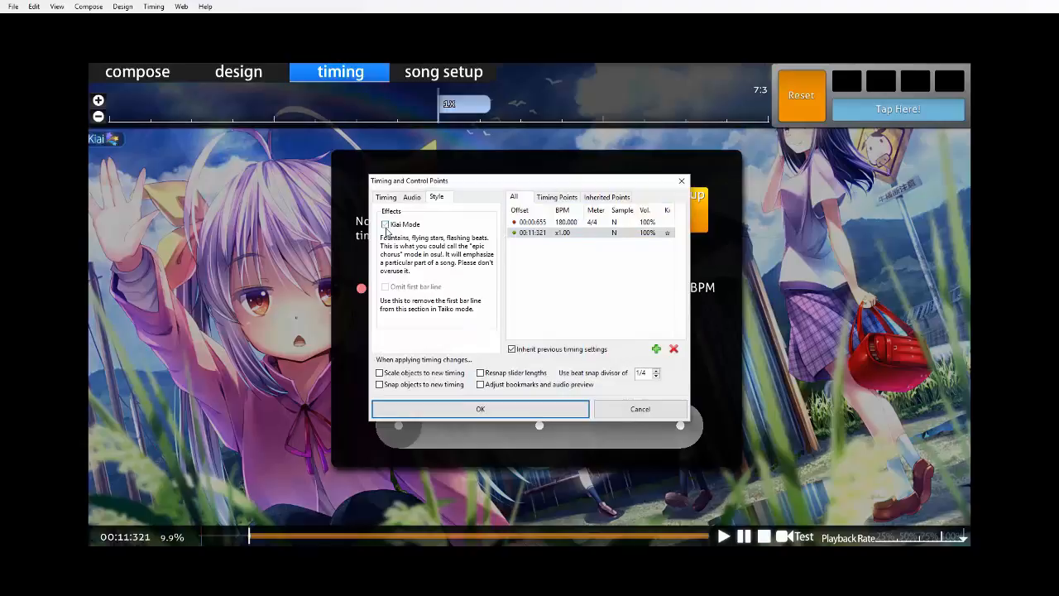
Confirm the timing point's Kiai setting and seek to 00:20:654 in the compose view.
click(479, 410)
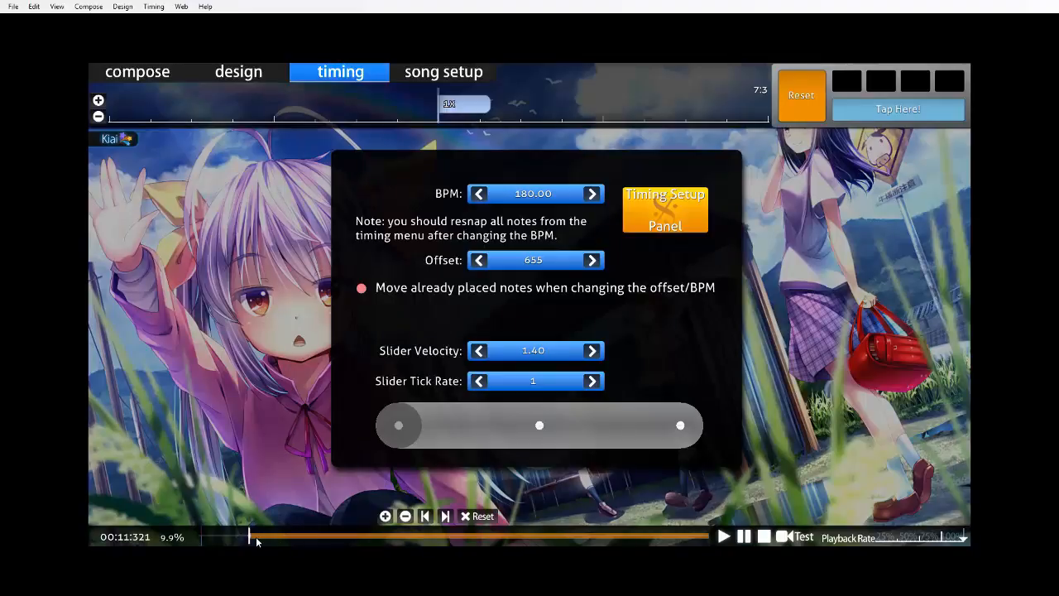
click(140, 74)
scroll(461, 306, down, 20)
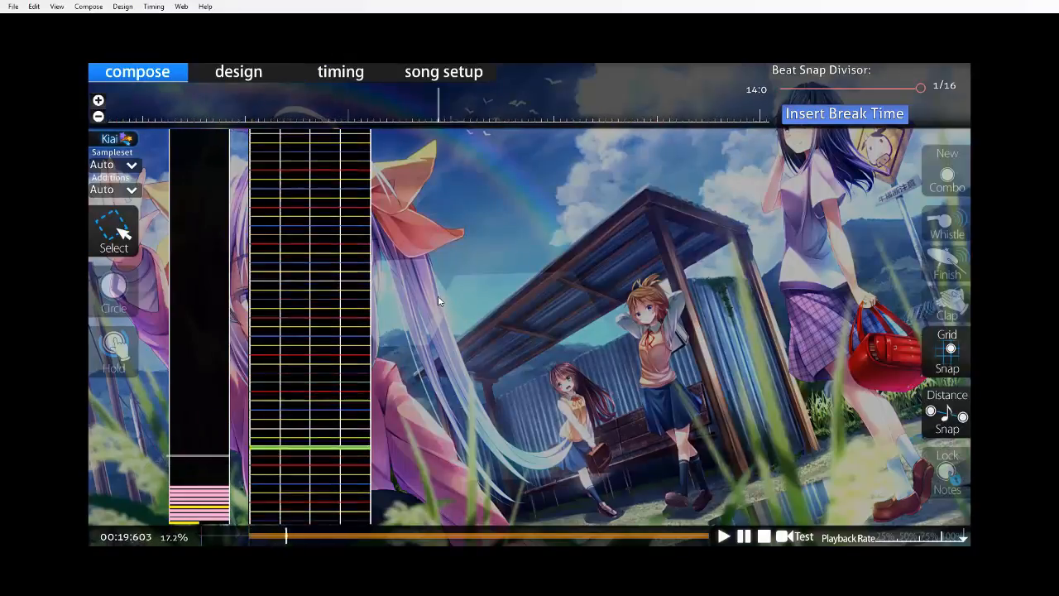
scroll(436, 286, up, 1)
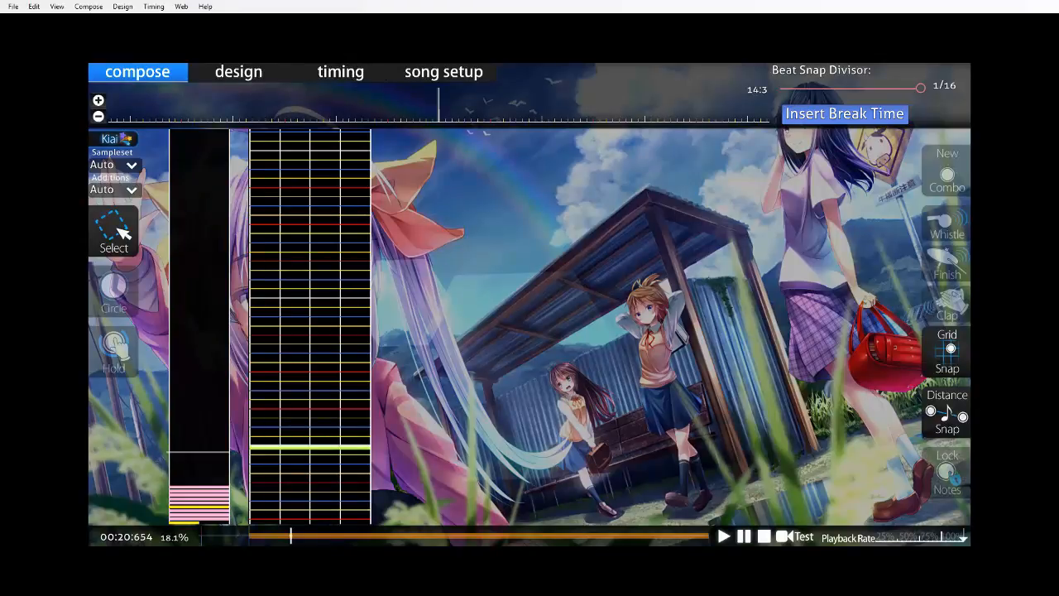
Add an inherited timing point at 00:20:654 and disable Kiai Mode for it to end the kiai section.
key(F6)
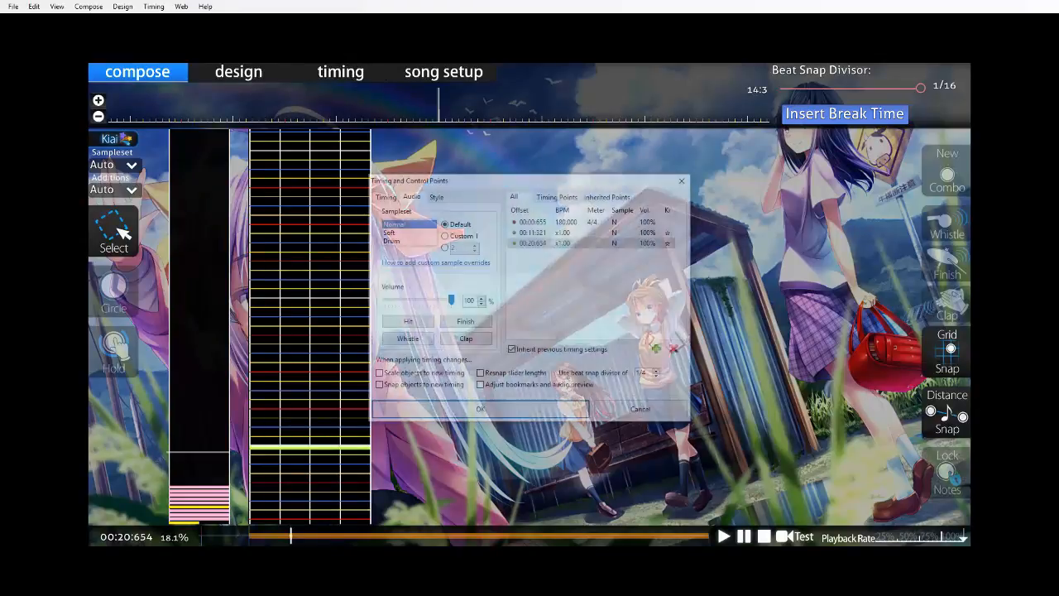
click(436, 198)
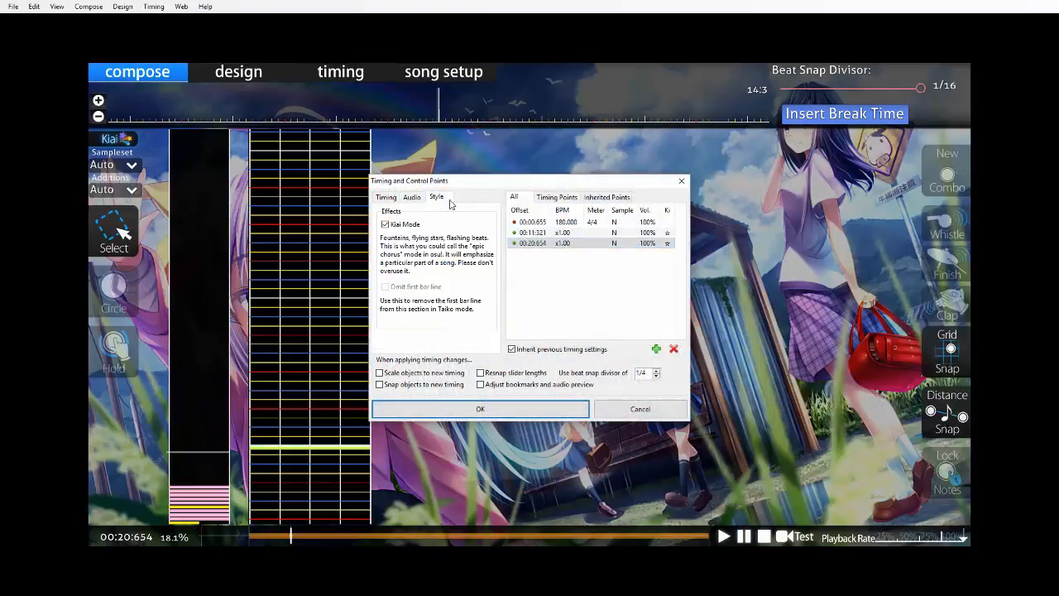
click(385, 225)
click(529, 415)
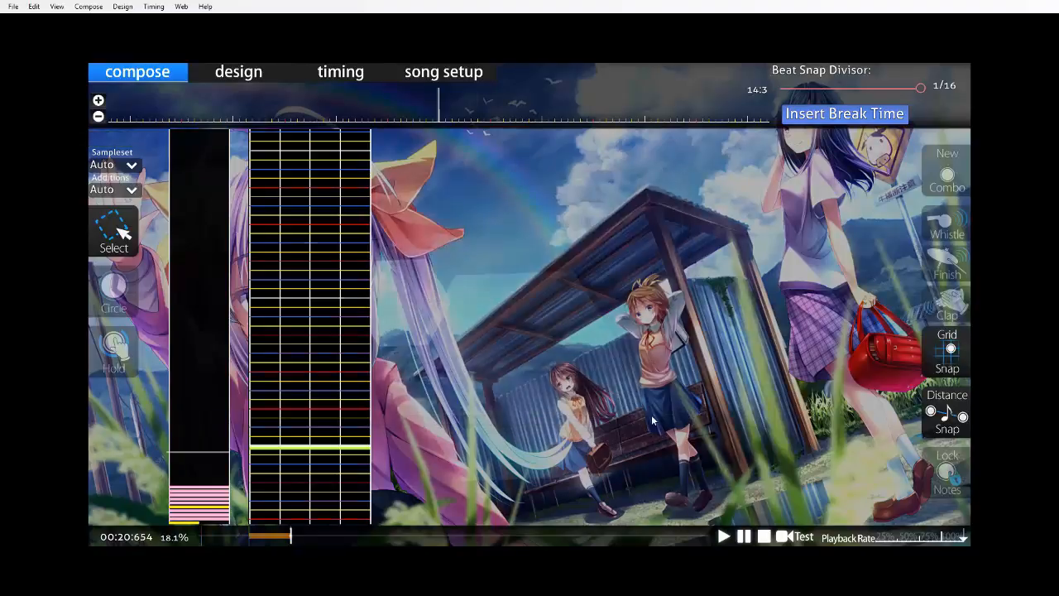
Return the song position to 00:11:321 to check where the kiai section starts.
click(239, 539)
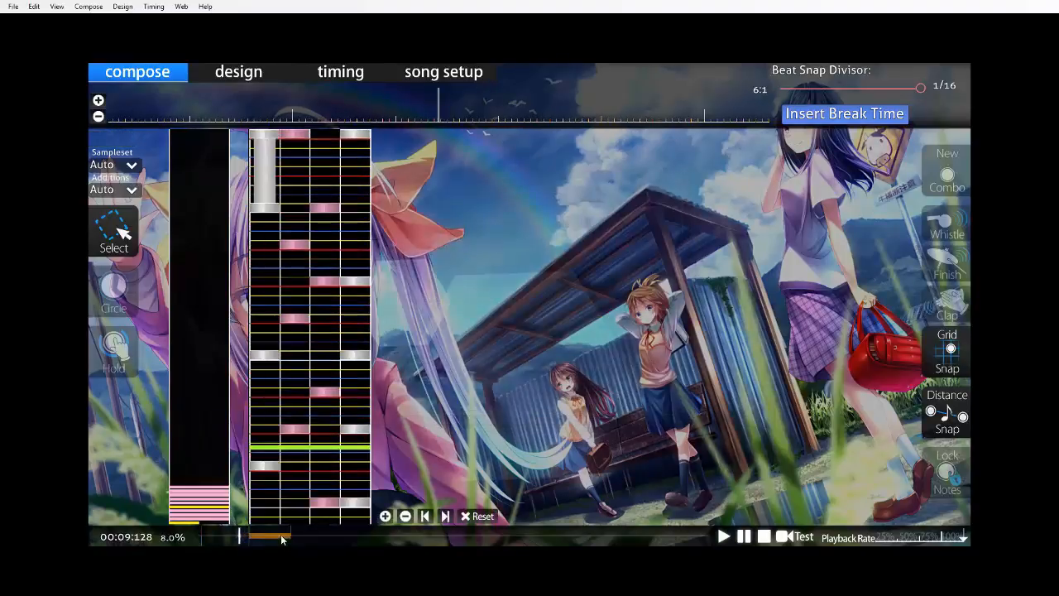
drag(246, 537, 250, 537)
scroll(589, 449, up, 6)
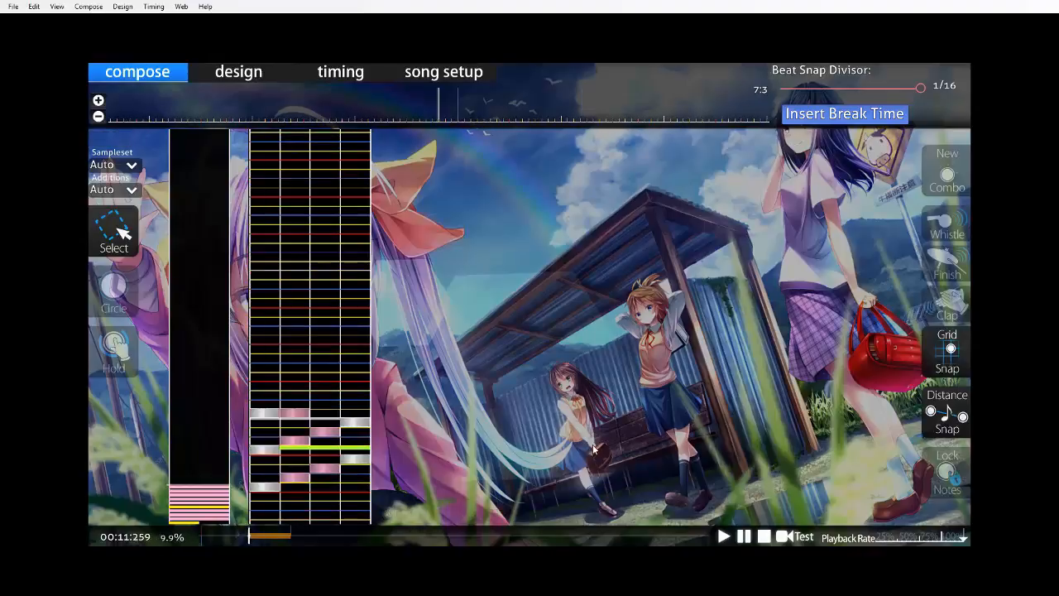
scroll(590, 440, down, 1)
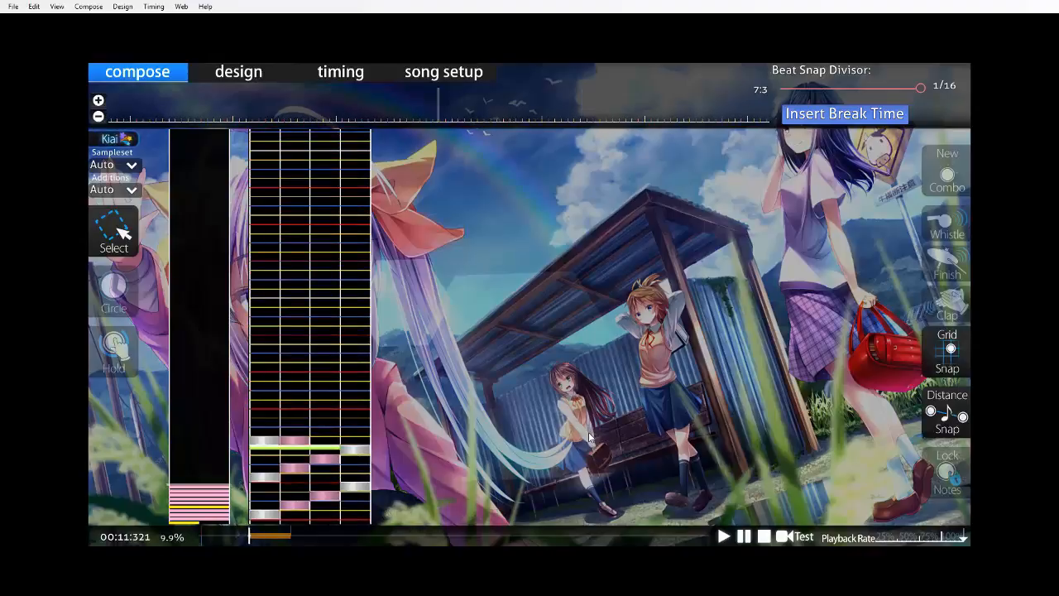